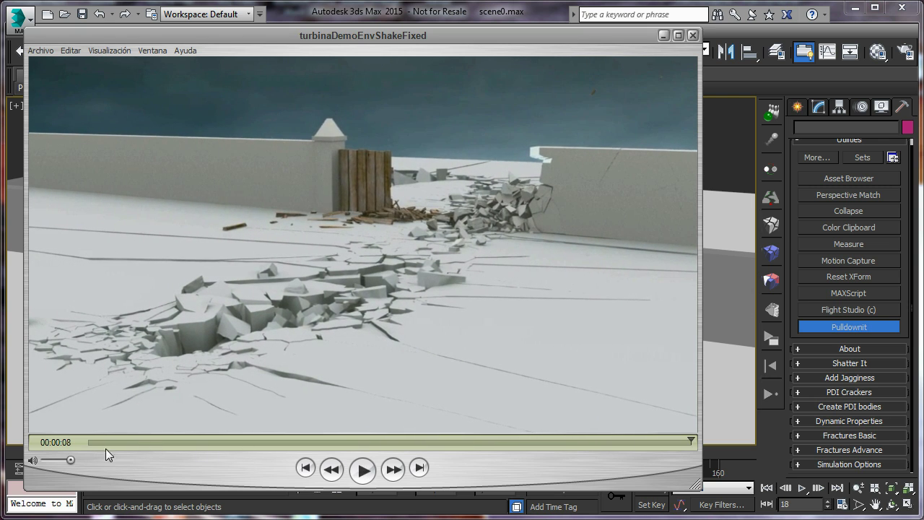
# Put away the reference render and scrub the timeline around frames 19 to 22 to examine the turbine rolling toward the wooden gate.
pyautogui.press('space')
pyautogui.click(665, 36)
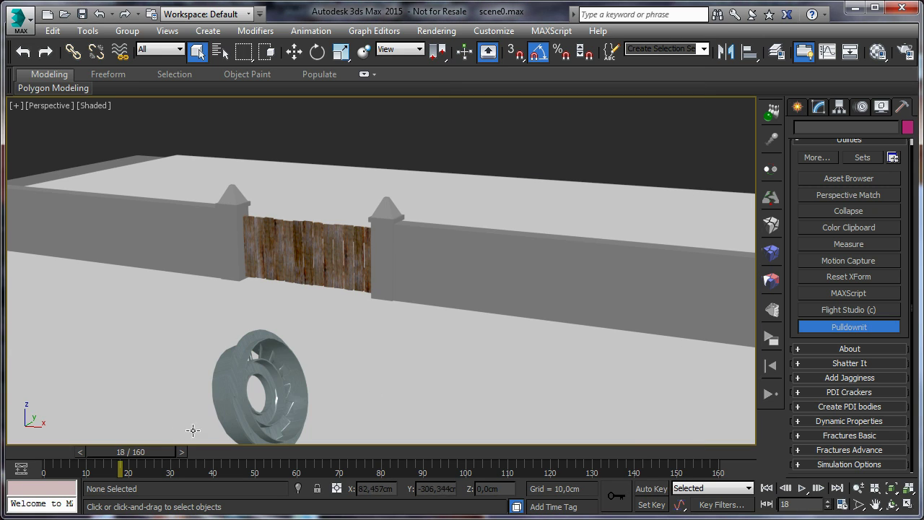
pyautogui.moveTo(157, 449); pyautogui.dragTo(179, 445)
pyautogui.click(322, 309)
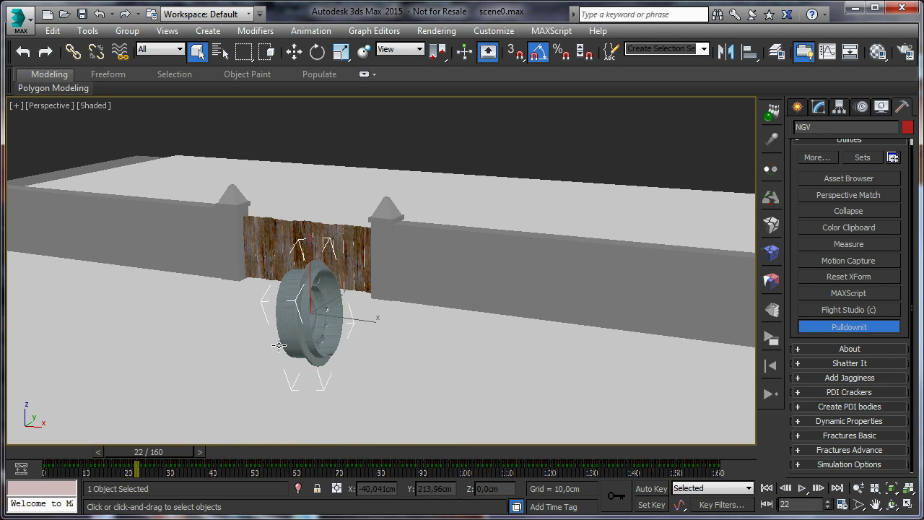
pyautogui.moveTo(169, 452)
pyautogui.mouseDown()
pyautogui.moveTo(514, 428)
pyautogui.moveTo(162, 435)
pyautogui.mouseUp()
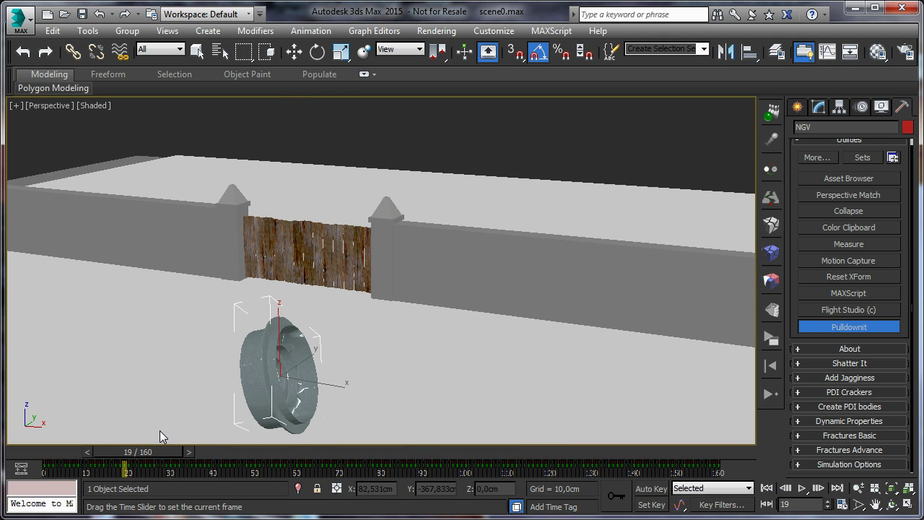
pyautogui.press('q')
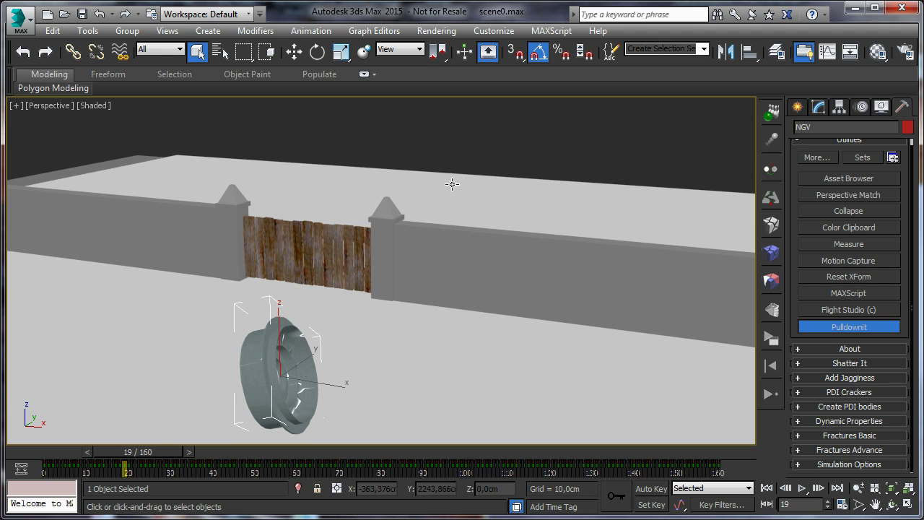
# Shatter the gate column adjoining the long wall into 64 shards with the Uniform style.
pyautogui.click(370, 236)
pyautogui.click(379, 238)
pyautogui.click(393, 253)
pyautogui.click(382, 250)
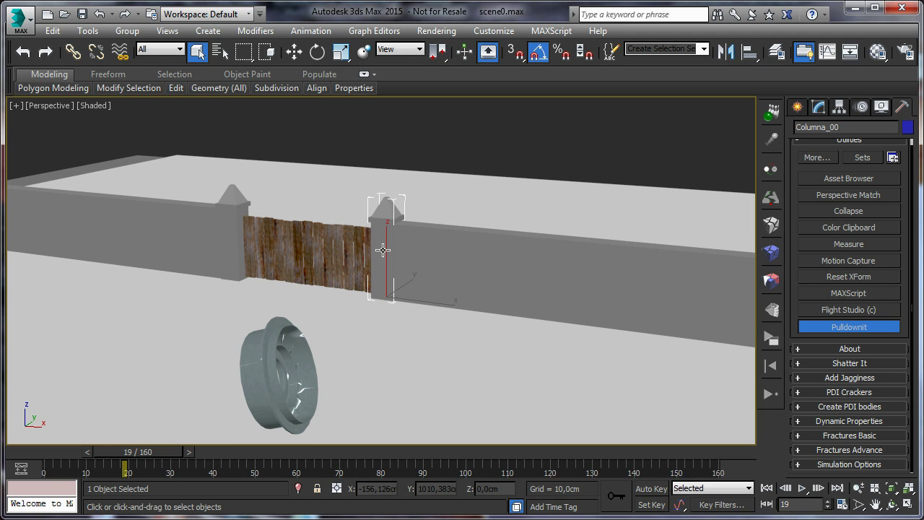
pyautogui.scroll(10, 383, 249)
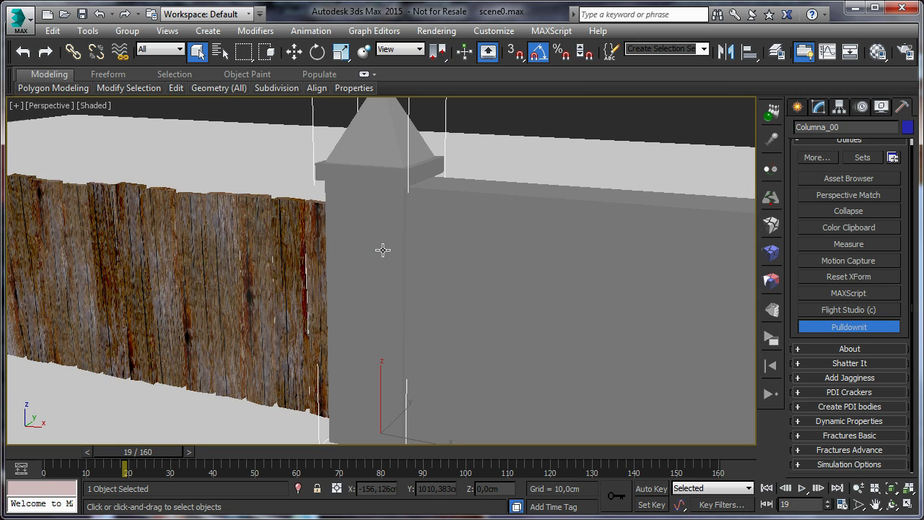
pyautogui.click(857, 488)
pyautogui.moveTo(456, 303); pyautogui.dragTo(459, 348)
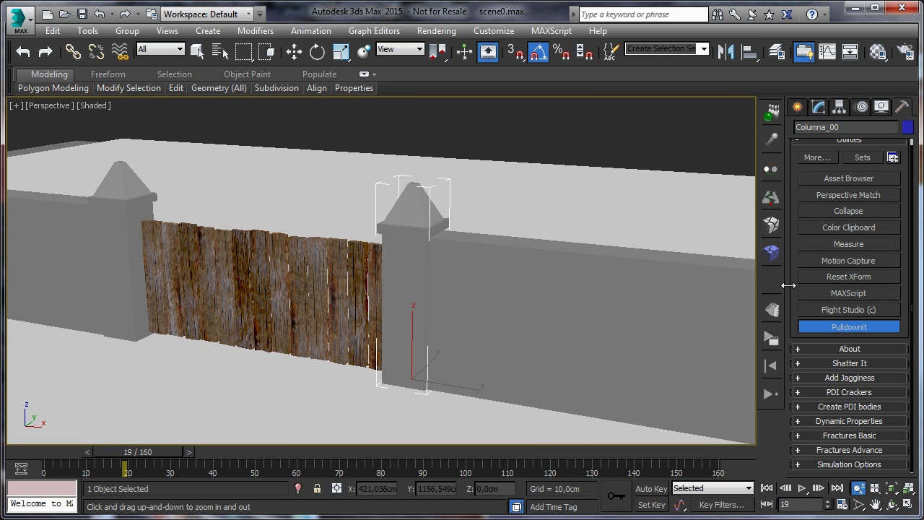
pyautogui.click(771, 226)
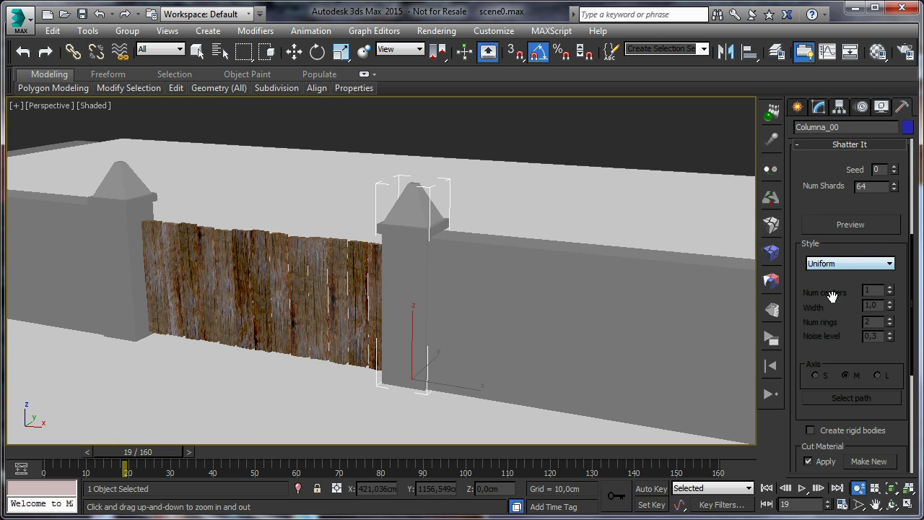
pyautogui.scroll(-5, 833, 294)
pyautogui.click(842, 322)
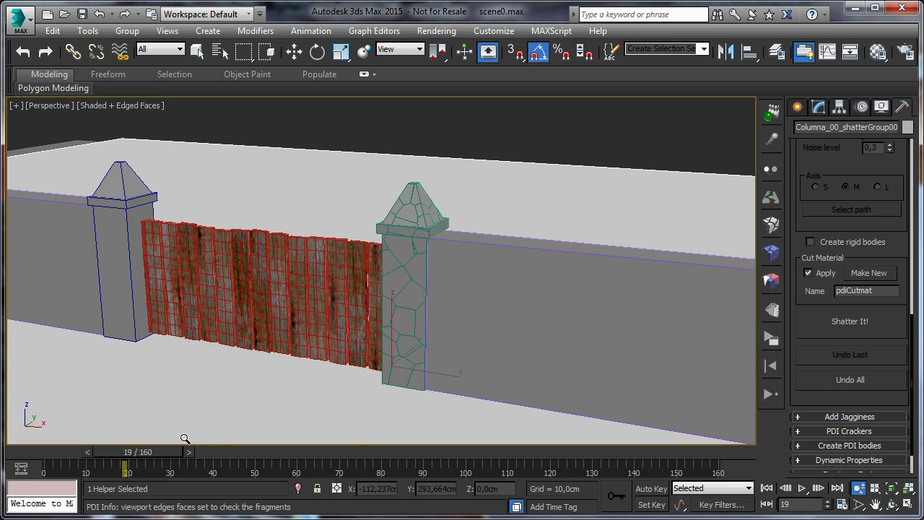
# Go to frame 30, where the turbine reaches the shattered column, and preview additional Local-style shards on the column.
pyautogui.moveTo(157, 448); pyautogui.dragTo(192, 451)
pyautogui.hotkey('alt', 'z')
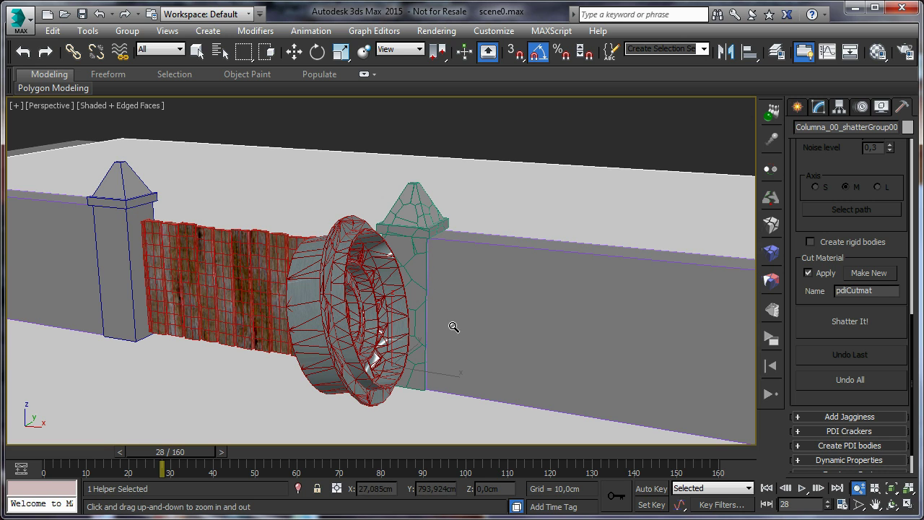
pyautogui.moveTo(202, 450)
pyautogui.mouseDown()
pyautogui.moveTo(214, 457)
pyautogui.moveTo(193, 450)
pyautogui.moveTo(214, 452)
pyautogui.mouseUp()
pyautogui.hotkey('alt', 'z')
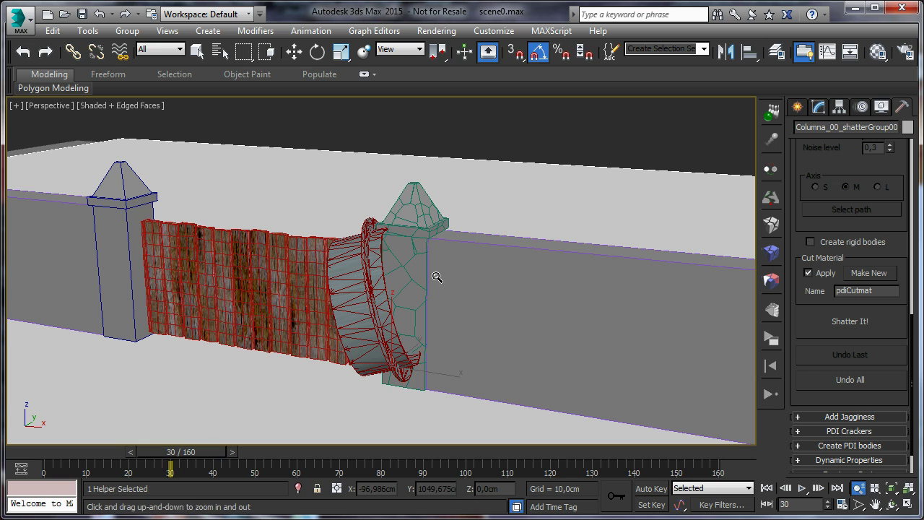
pyautogui.click(199, 52)
pyautogui.click(415, 242)
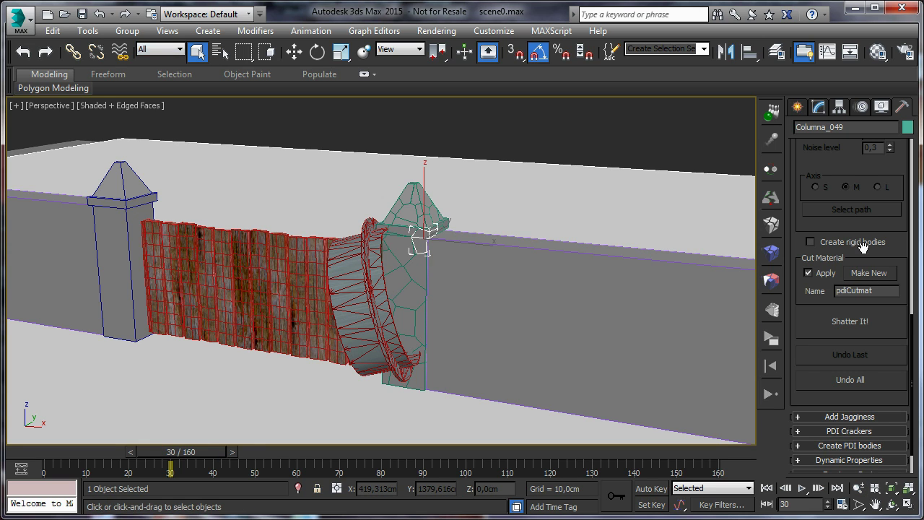
pyautogui.moveTo(808, 244); pyautogui.dragTo(808, 409)
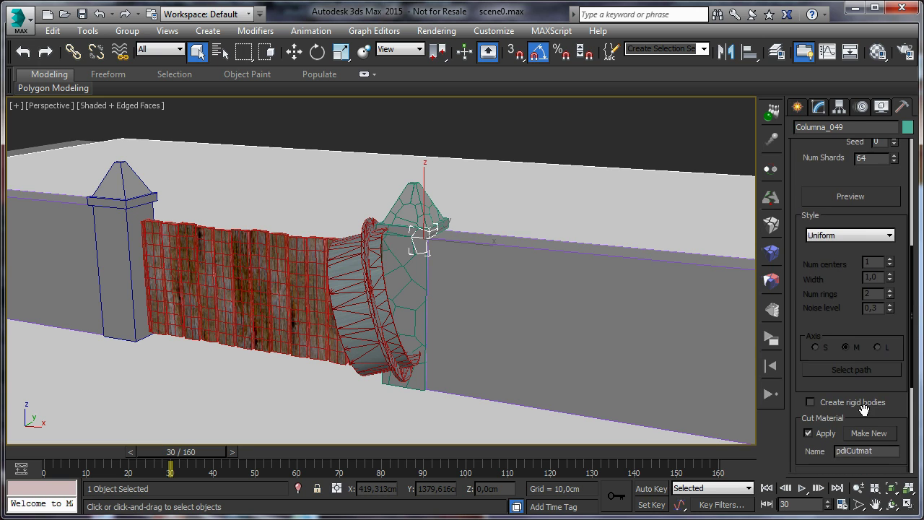
pyautogui.click(820, 237)
pyautogui.click(816, 257)
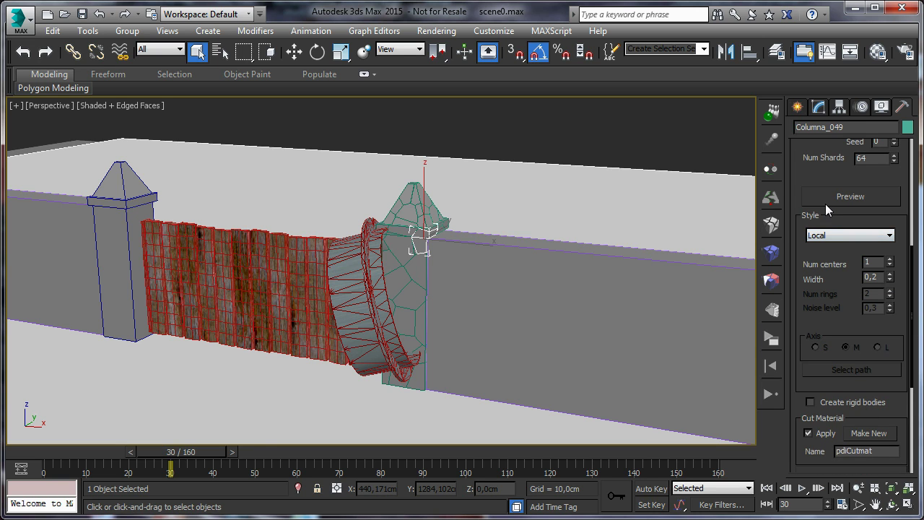
pyautogui.click(826, 203)
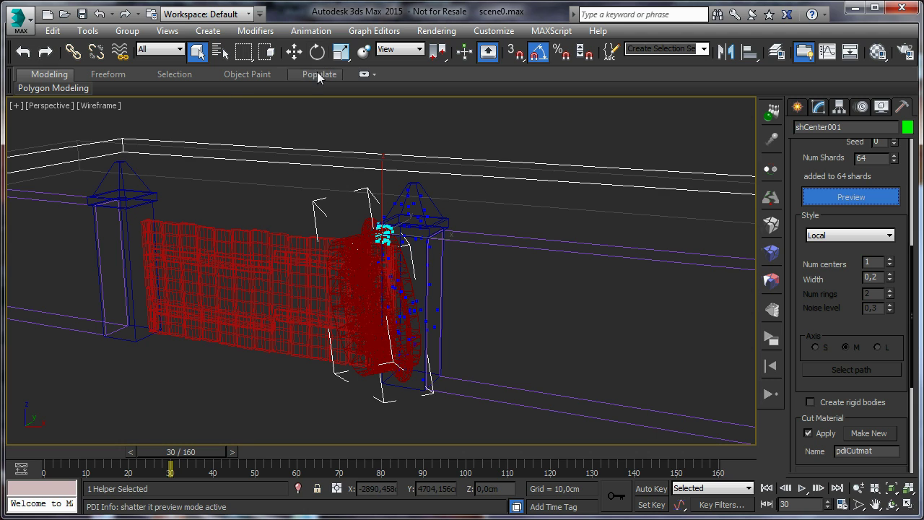
# Move the column's shatter center to about X 49, Y 468, Z 111 cm, near the turbine impact, and set Width to 0.47.
pyautogui.click(294, 51)
pyautogui.moveTo(381, 173); pyautogui.dragTo(381, 234)
pyautogui.moveTo(436, 296); pyautogui.dragTo(456, 302)
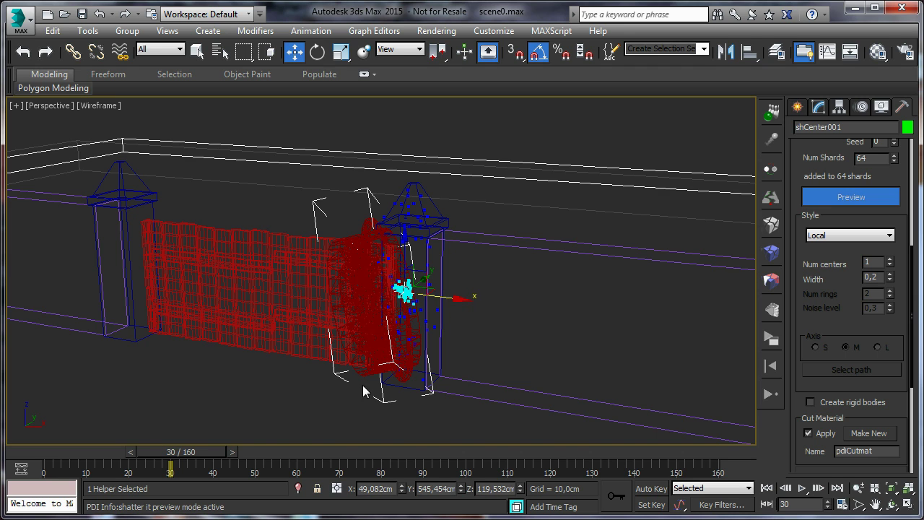
pyautogui.moveTo(190, 452); pyautogui.dragTo(162, 447)
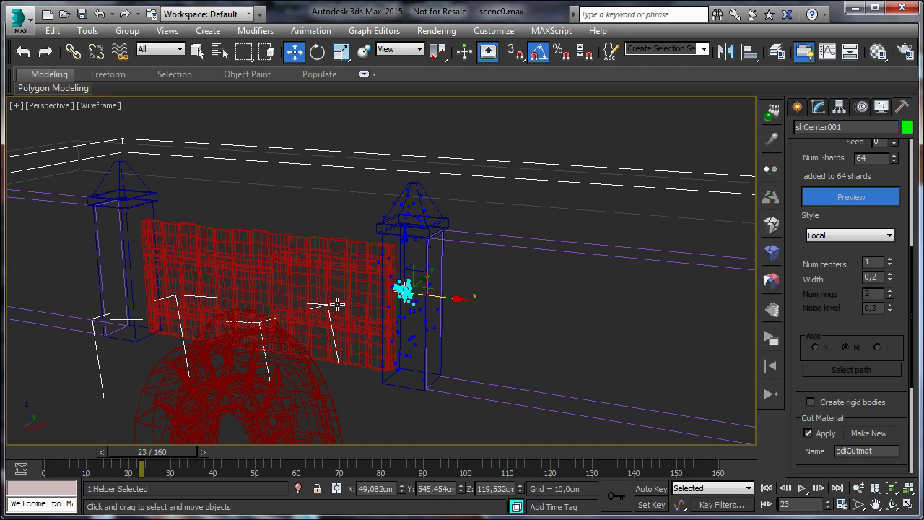
pyautogui.moveTo(893, 279); pyautogui.dragTo(891, 261)
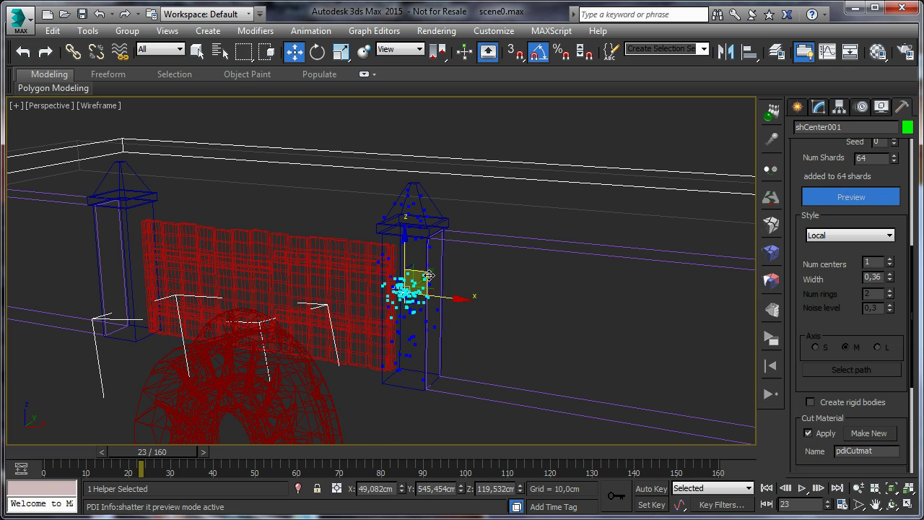
pyautogui.moveTo(425, 275); pyautogui.dragTo(430, 313)
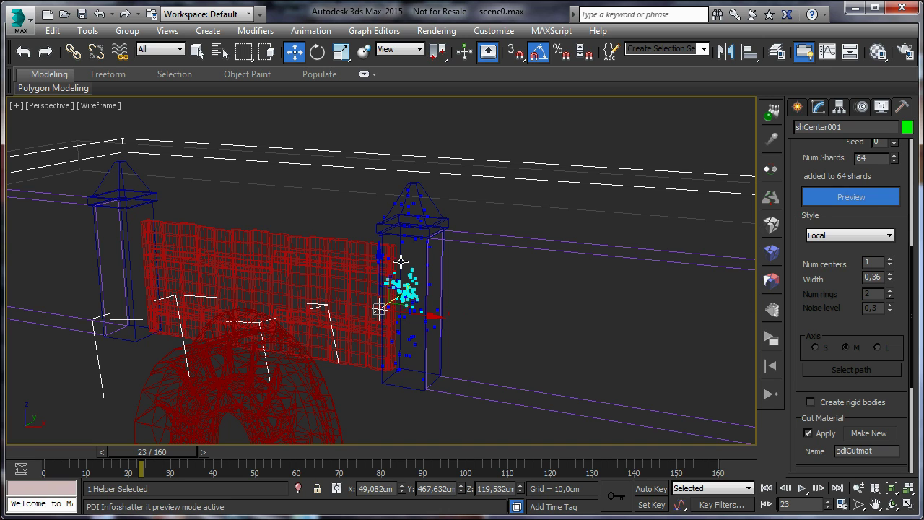
pyautogui.moveTo(383, 258); pyautogui.dragTo(382, 265)
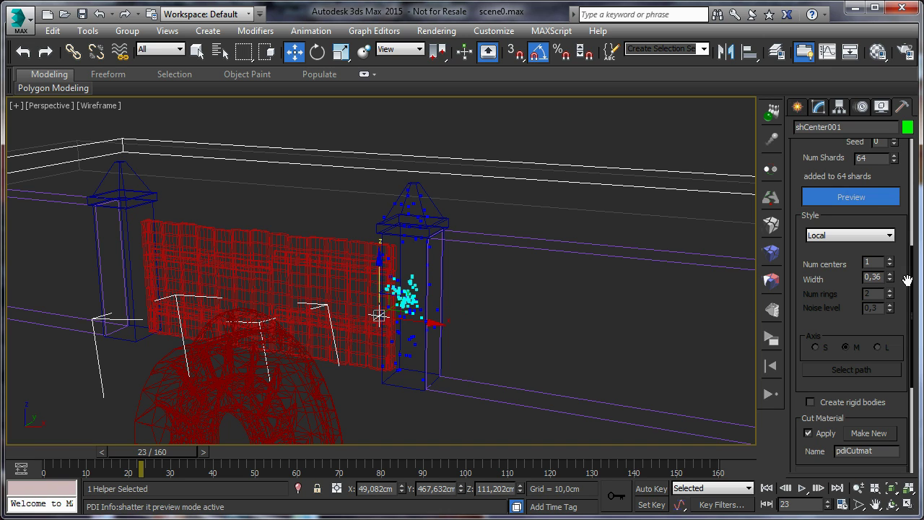
pyautogui.moveTo(889, 280); pyautogui.dragTo(893, 271)
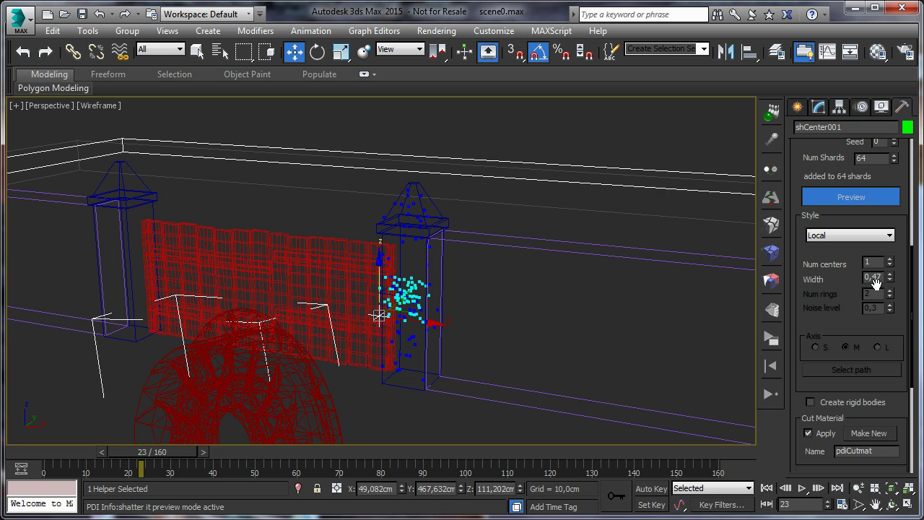
# Shatter the column with the previewed Local pattern and clear the selection.
pyautogui.scroll(-5, 887, 407)
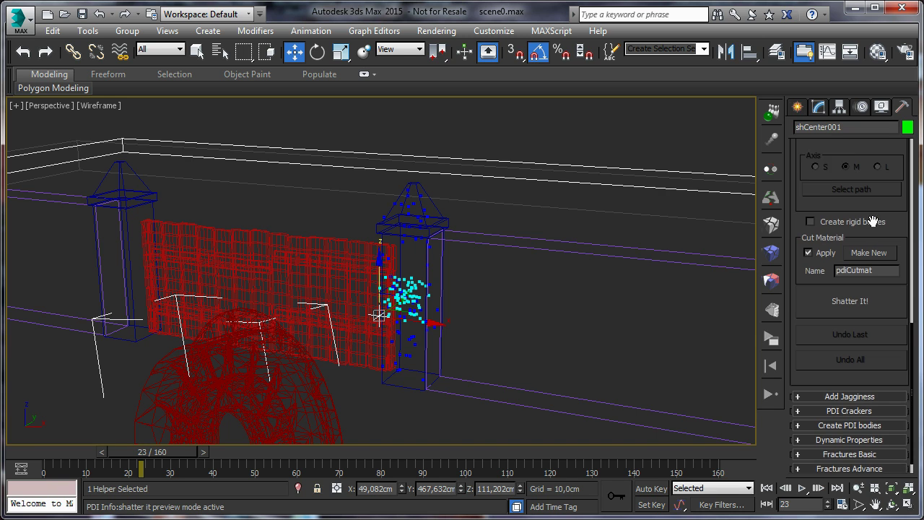
pyautogui.click(844, 304)
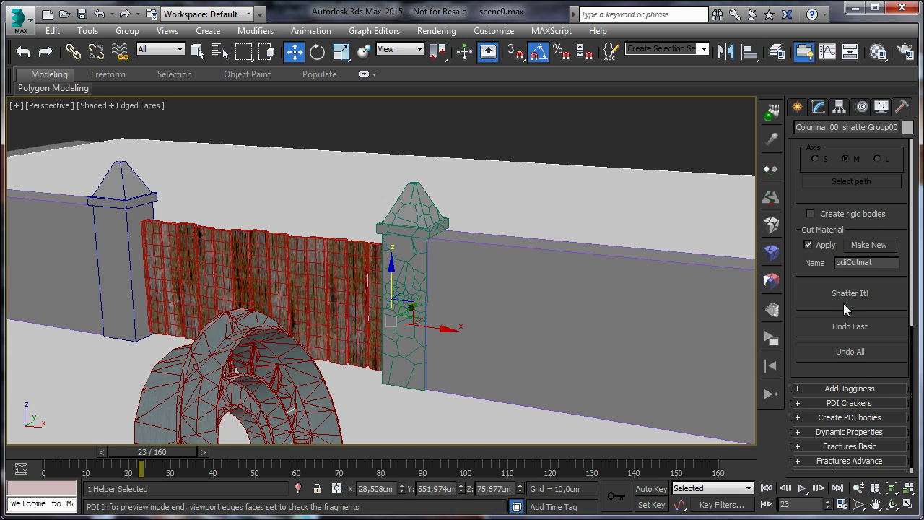
pyautogui.click(568, 141)
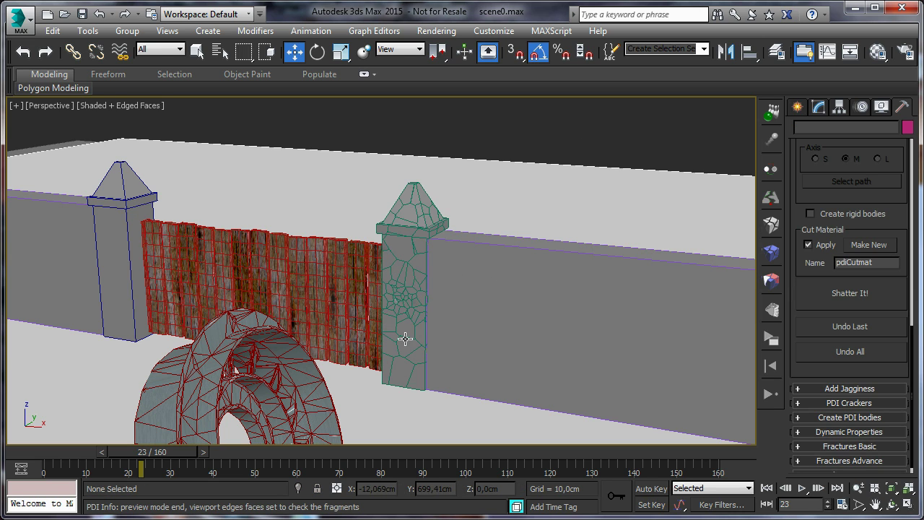
# Preview 64 Local shards on wall Muro_01, placing the center at about X 115, Y 550, Z 93 cm with Width 0.4.
pyautogui.click(463, 299)
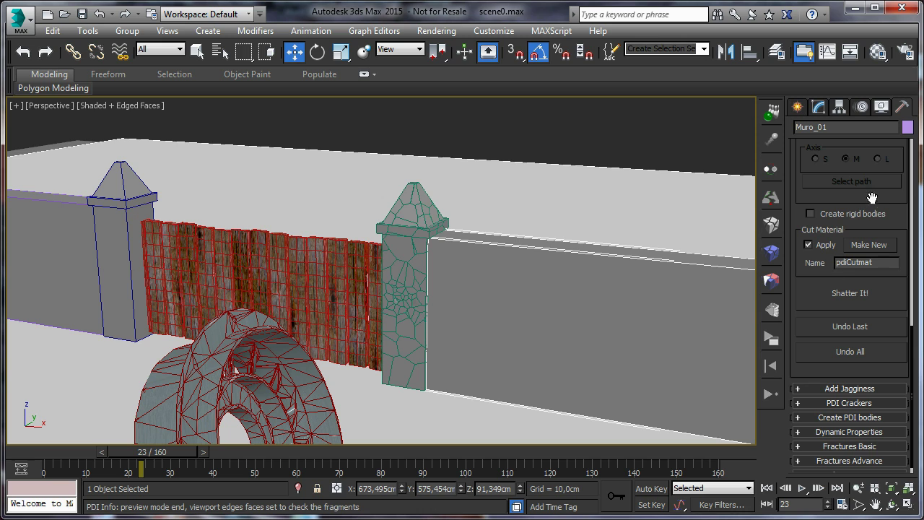
pyautogui.moveTo(889, 198); pyautogui.dragTo(901, 410)
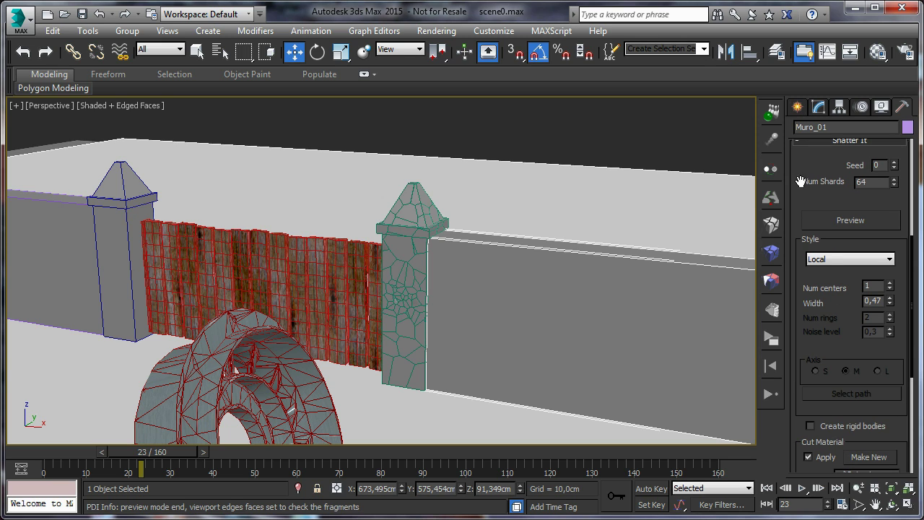
pyautogui.click(840, 221)
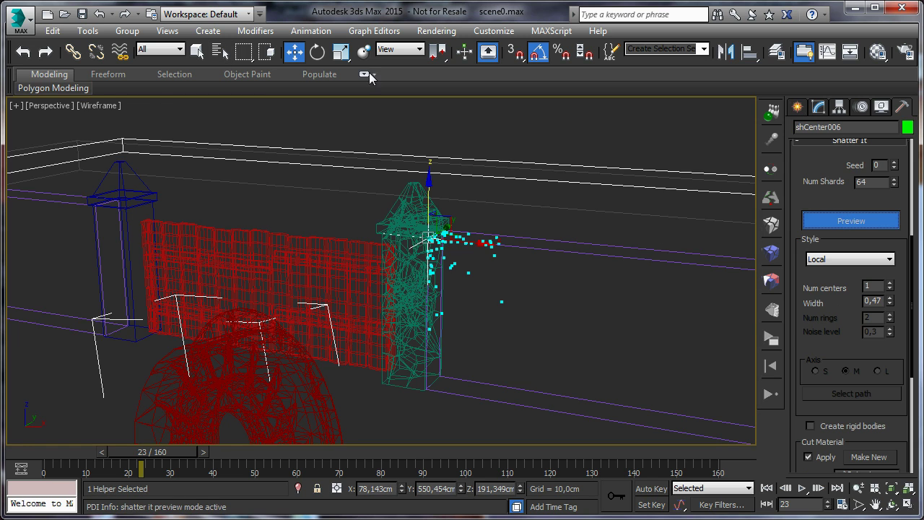
pyautogui.moveTo(429, 177); pyautogui.dragTo(510, 323)
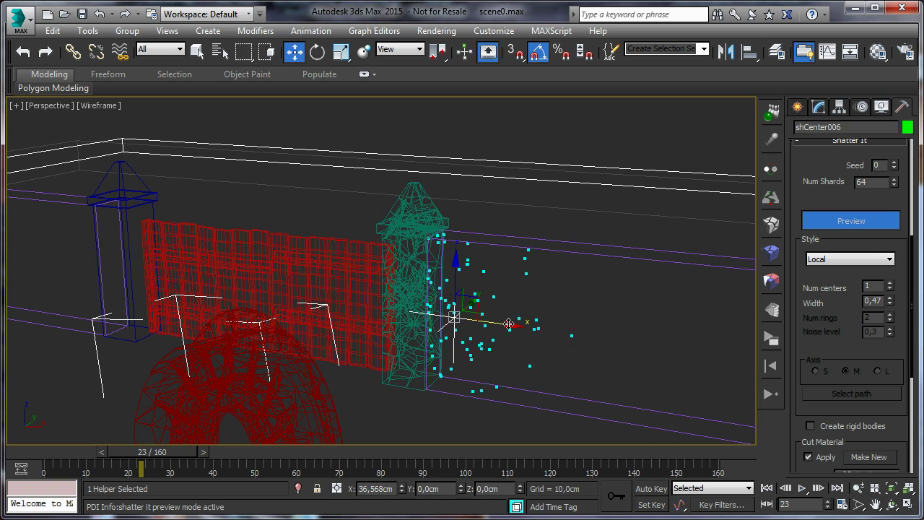
pyautogui.moveTo(891, 301)
pyautogui.mouseDown()
pyautogui.moveTo(892, 317)
pyautogui.moveTo(890, 308)
pyautogui.mouseUp()
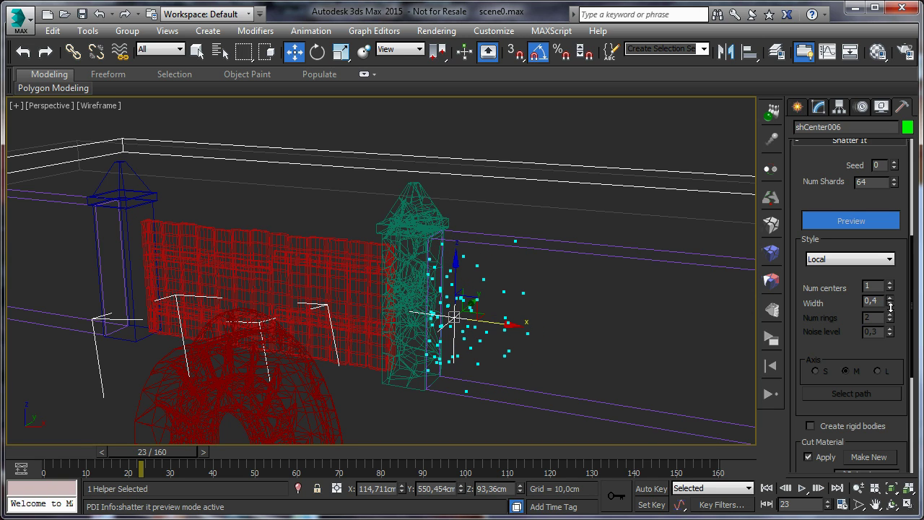
# Shatter the wall beside the column with the previewed Local pattern and deselect the fragments.
pyautogui.moveTo(904, 415); pyautogui.dragTo(897, 269)
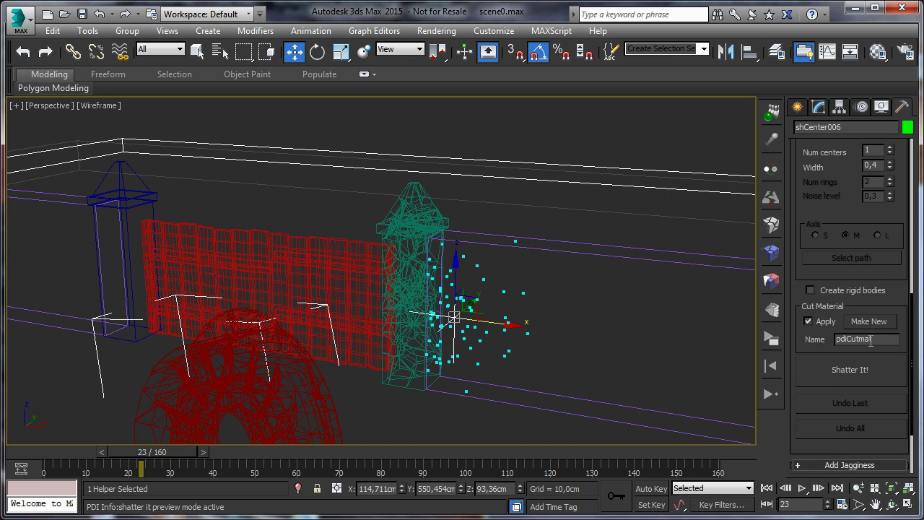
pyautogui.click(843, 371)
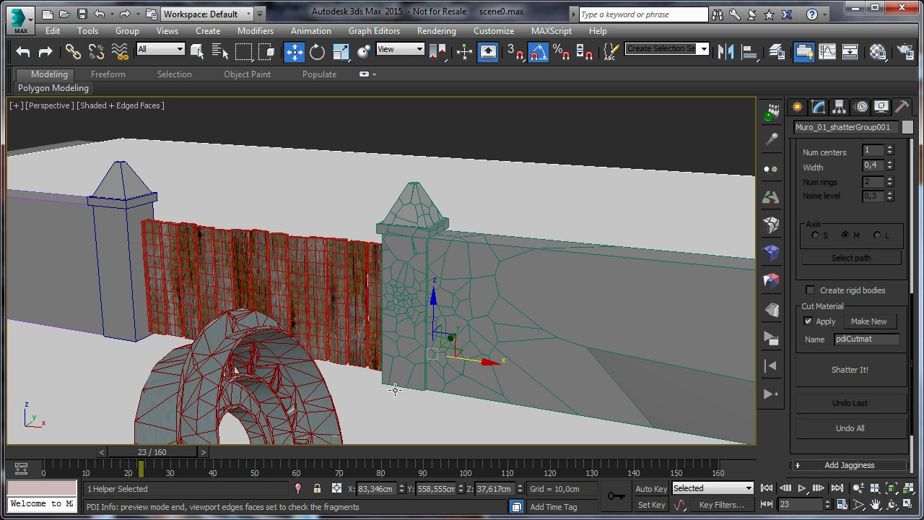
pyautogui.click(564, 157)
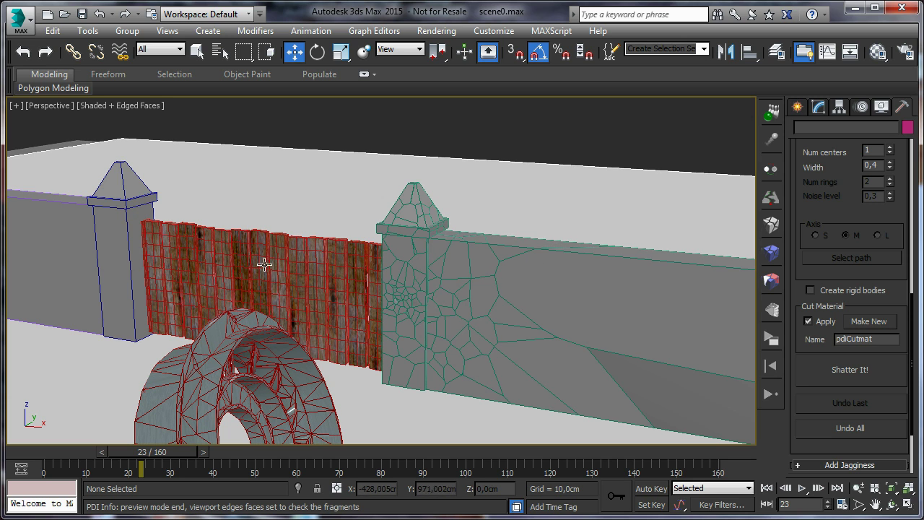
# Select the wooden gate planks (Tablas_Madera) and set their shatter style to Wood Splinters.
pyautogui.click(288, 263)
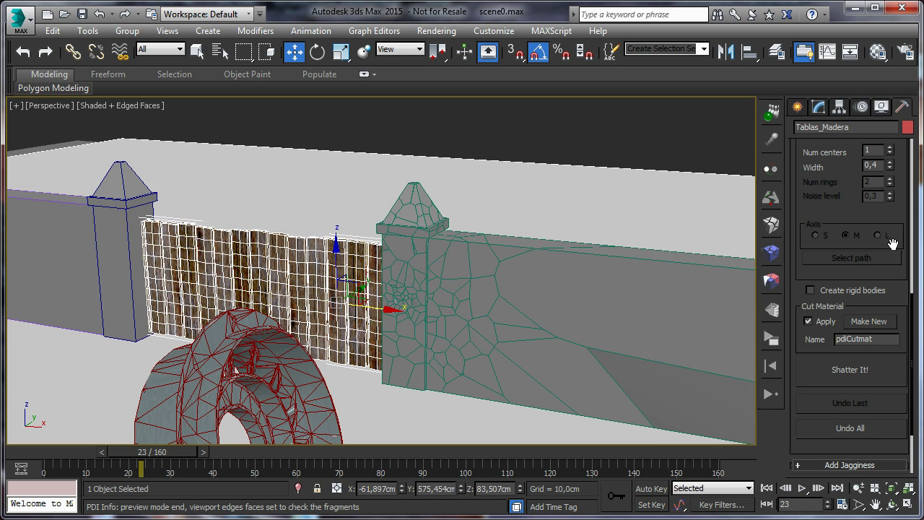
pyautogui.scroll(5, 895, 226)
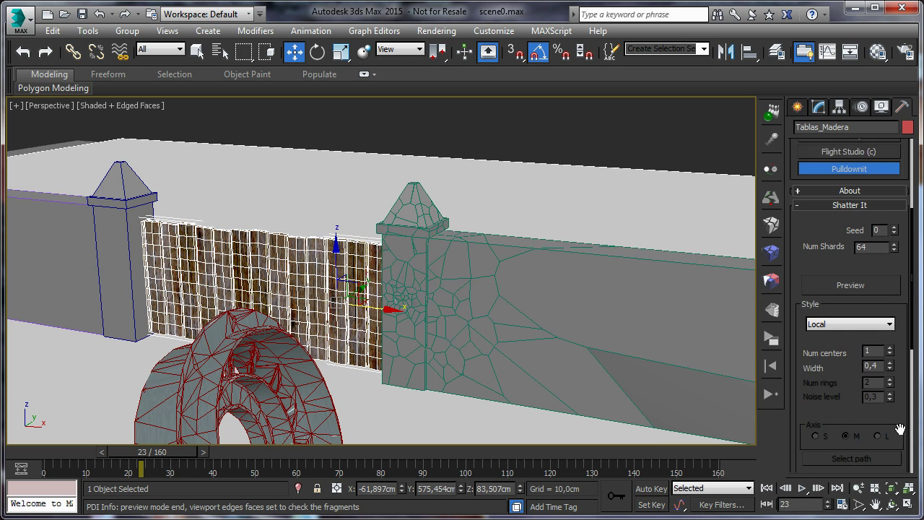
pyautogui.click(837, 331)
pyautogui.click(833, 372)
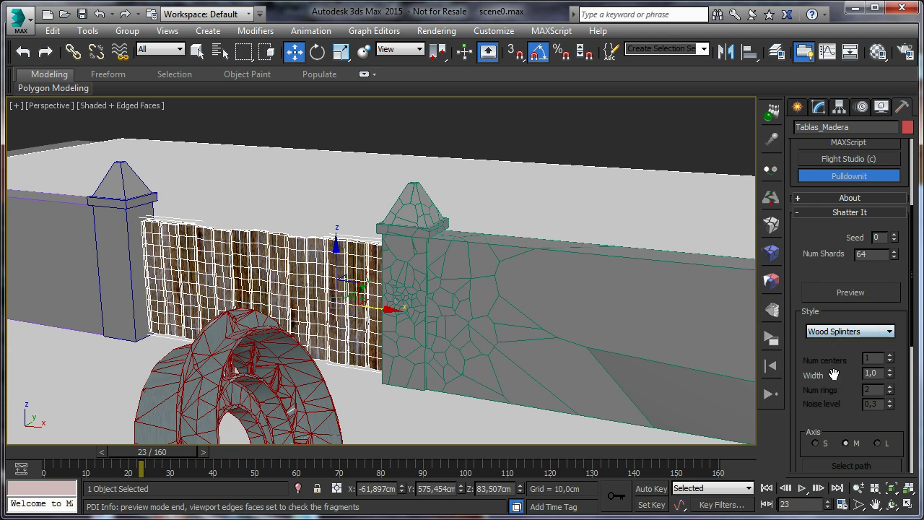
# Preview the Wood Splinters pattern on the gate planks with 120 shards, moving the shatter center to about X -176.5 cm.
pyautogui.click(858, 291)
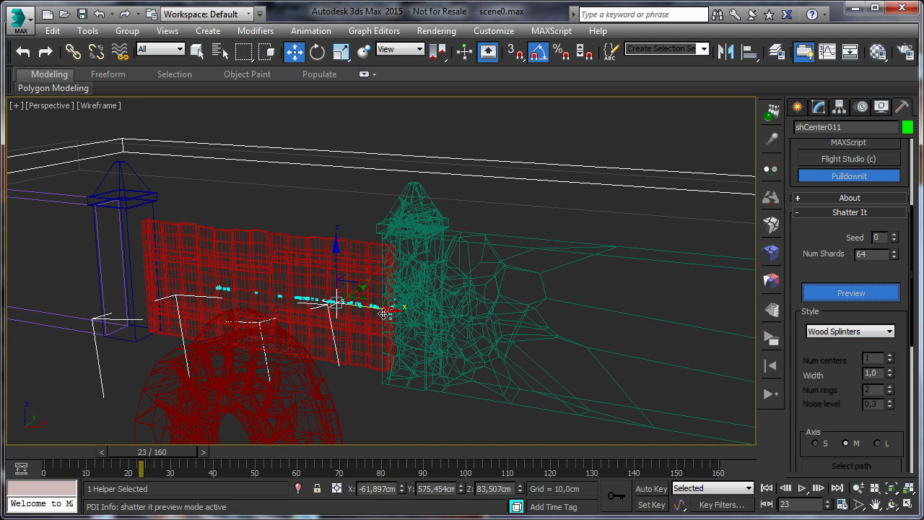
pyautogui.moveTo(390, 309); pyautogui.dragTo(320, 307)
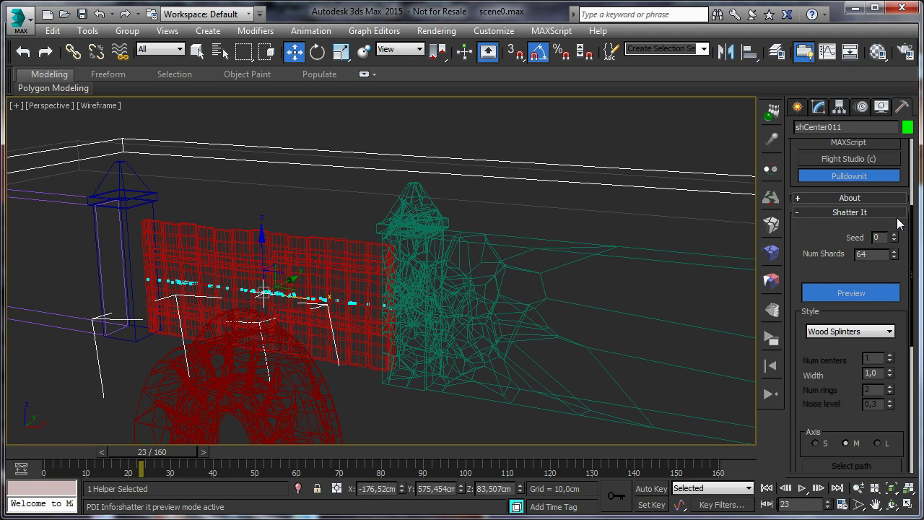
pyautogui.moveTo(895, 257); pyautogui.dragTo(896, 238)
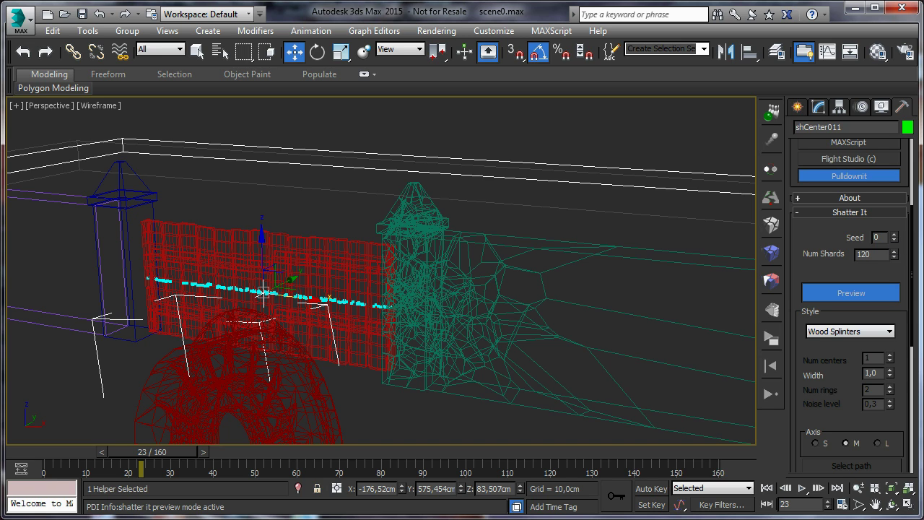
# Name the cut material woodmat and shatter the gate planks with the previewed pattern.
pyautogui.moveTo(895, 371); pyautogui.dragTo(891, 215)
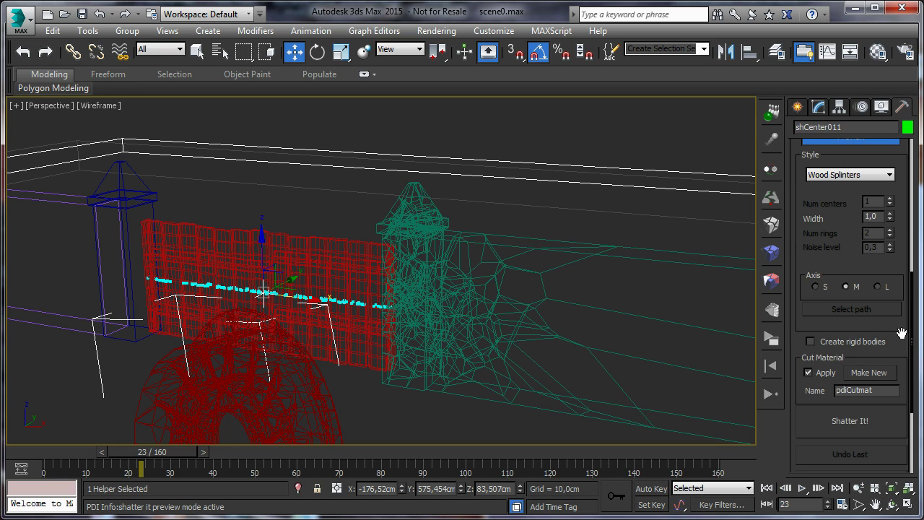
pyautogui.moveTo(902, 333); pyautogui.dragTo(900, 287)
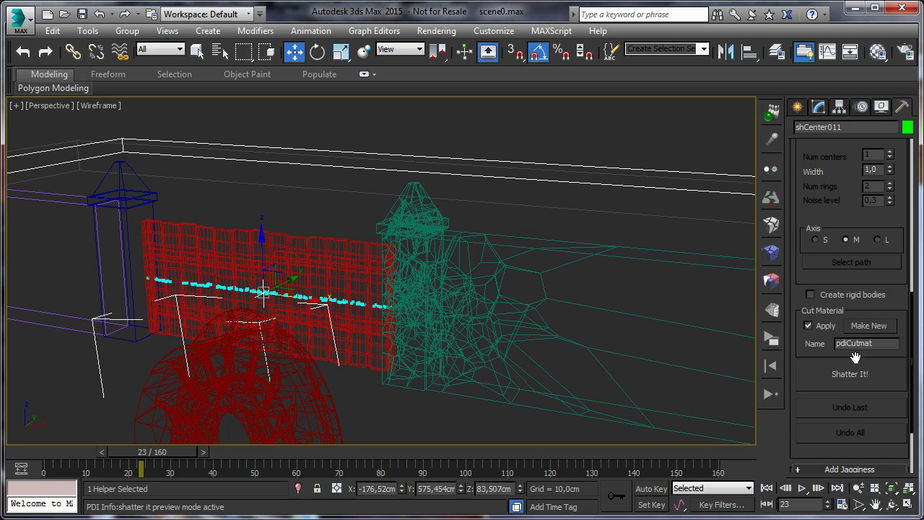
pyautogui.moveTo(877, 344); pyautogui.dragTo(804, 347)
pyautogui.write('woodmat')
pyautogui.click(847, 375)
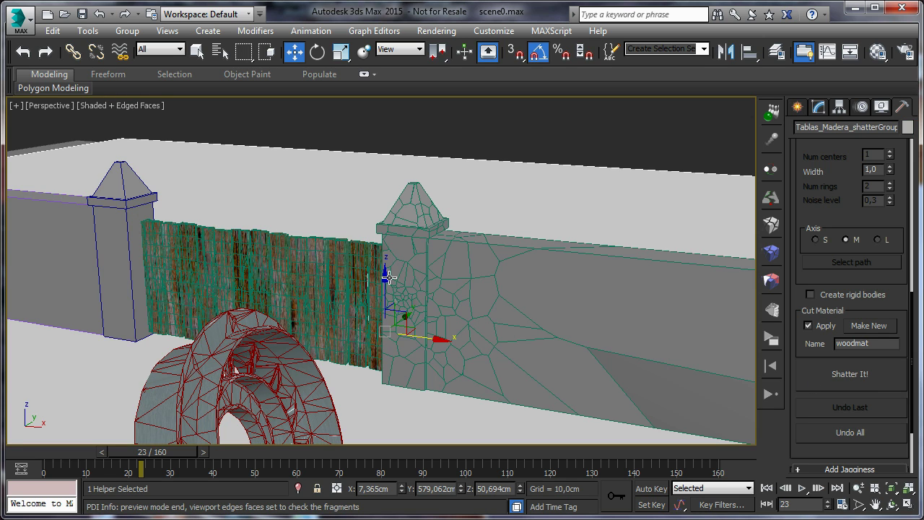
# Examine the splintered planks up close at frame 0, picking individual fragments to check their shape, and clear the selection.
pyautogui.keyDown('alt'); pyautogui.moveTo(344, 229); pyautogui.dragTo(434, 191, button='middle'); pyautogui.keyUp('alt')
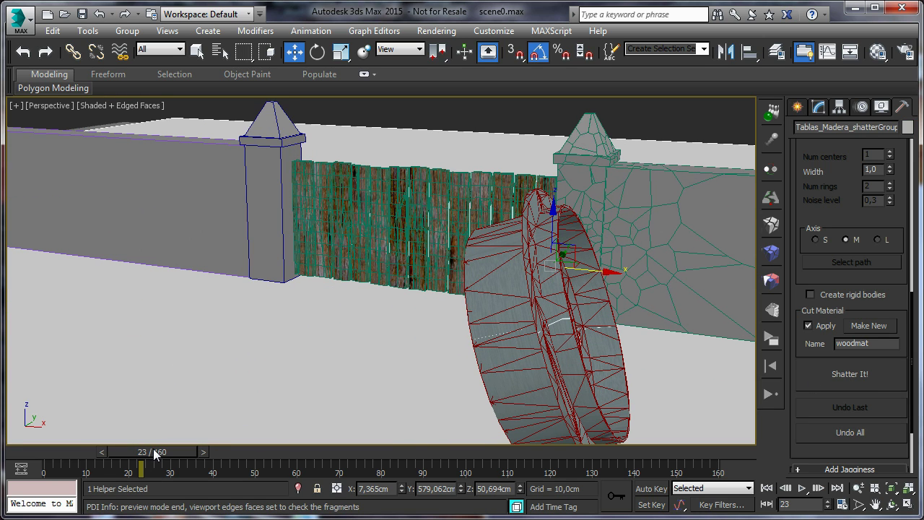
pyautogui.moveTo(154, 454); pyautogui.dragTo(65, 454)
pyautogui.keyDown('alt'); pyautogui.moveTo(507, 257); pyautogui.dragTo(424, 293, button='middle'); pyautogui.keyUp('alt')
pyautogui.scroll(3, 446, 296)
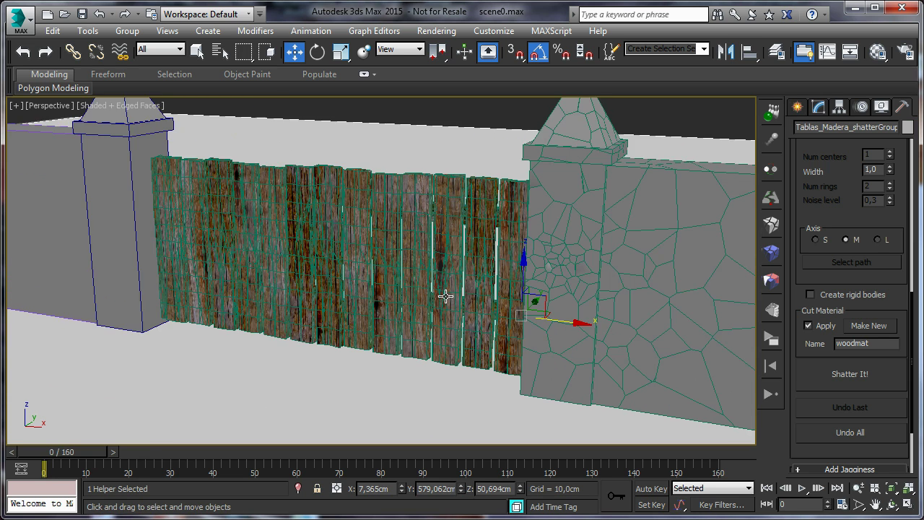
pyautogui.scroll(2, 445, 296)
pyautogui.moveTo(319, 225); pyautogui.dragTo(401, 355)
pyautogui.click(401, 355)
pyautogui.click(248, 278)
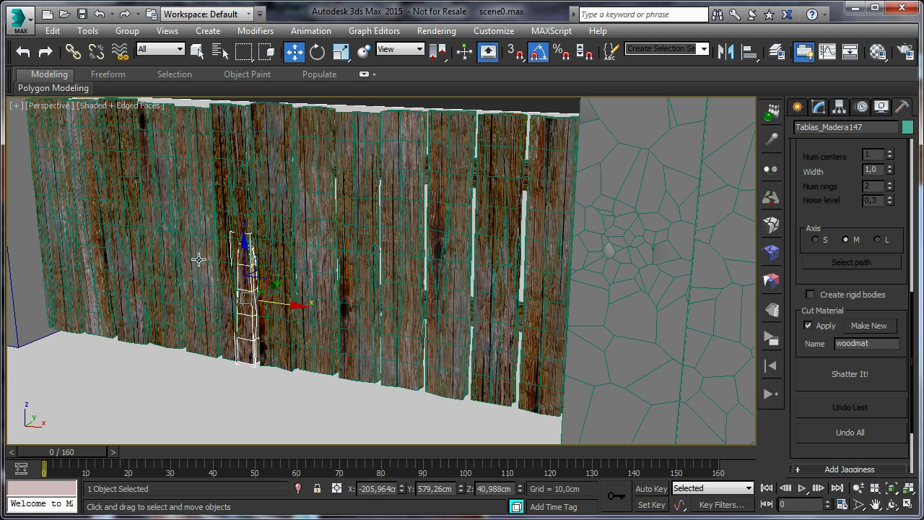
pyautogui.click(198, 260)
pyautogui.scroll(-7, 311, 256)
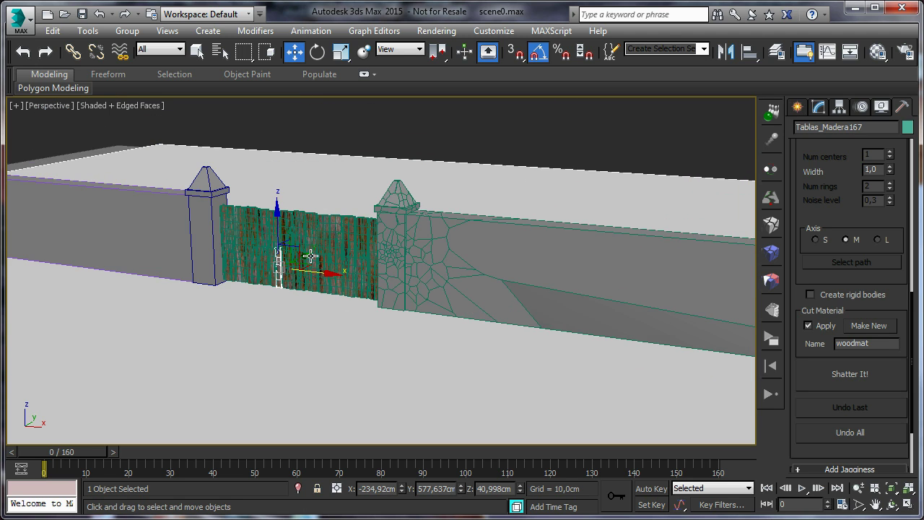
pyautogui.scroll(2, 311, 255)
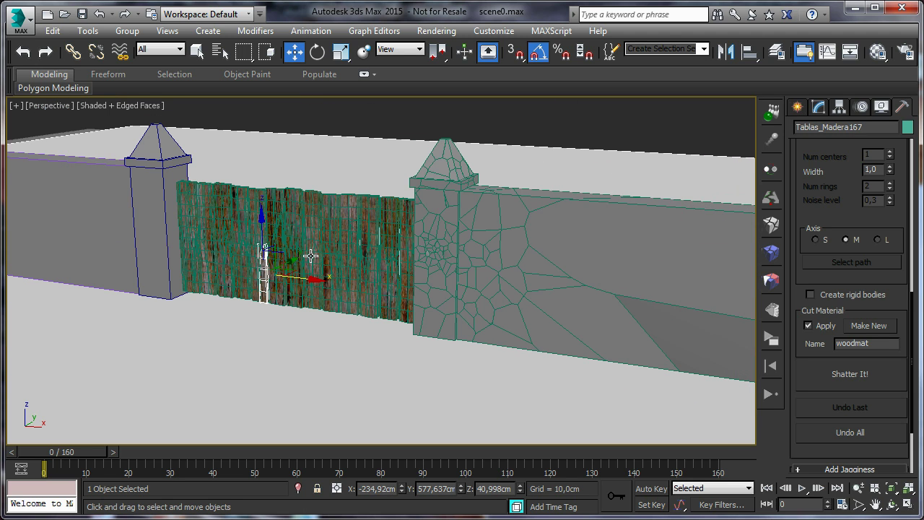
pyautogui.click(529, 132)
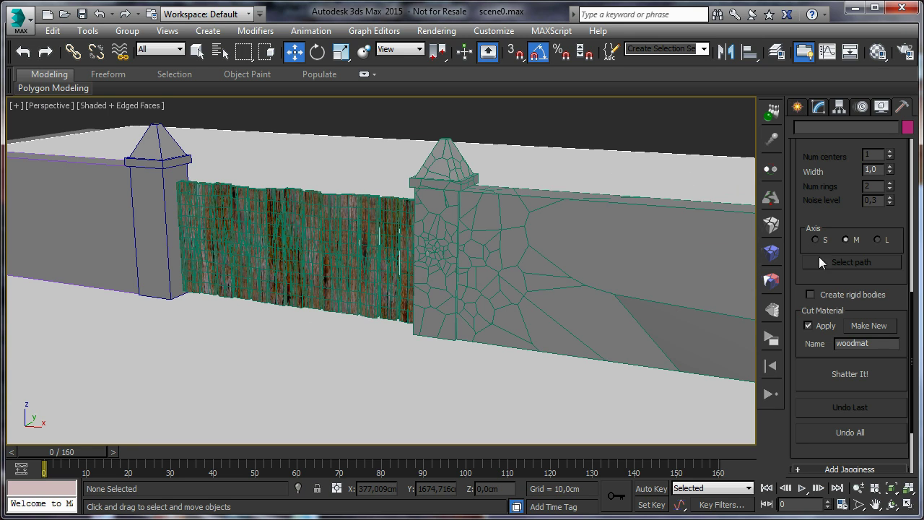
# Create a fracture body named wallend from the shattered column's fragments, keeping the attach threshold at 0,05.
pyautogui.click(771, 255)
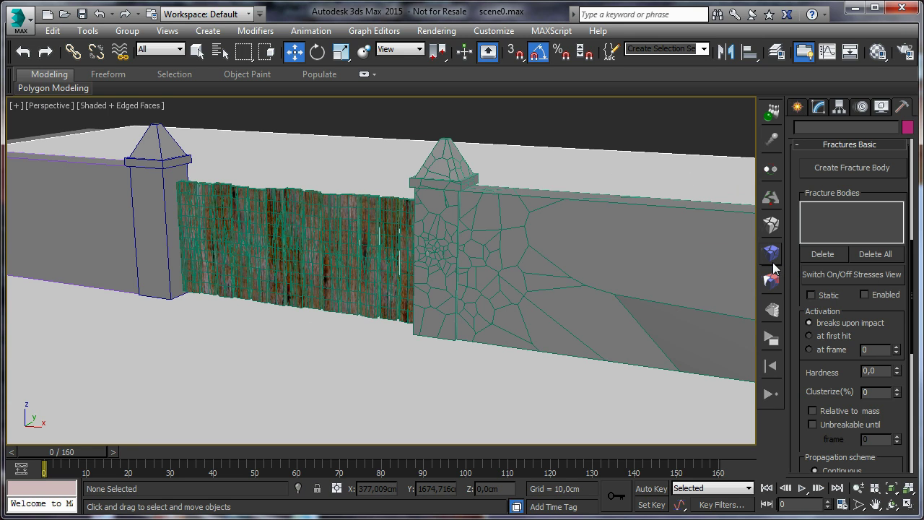
pyautogui.click(431, 210)
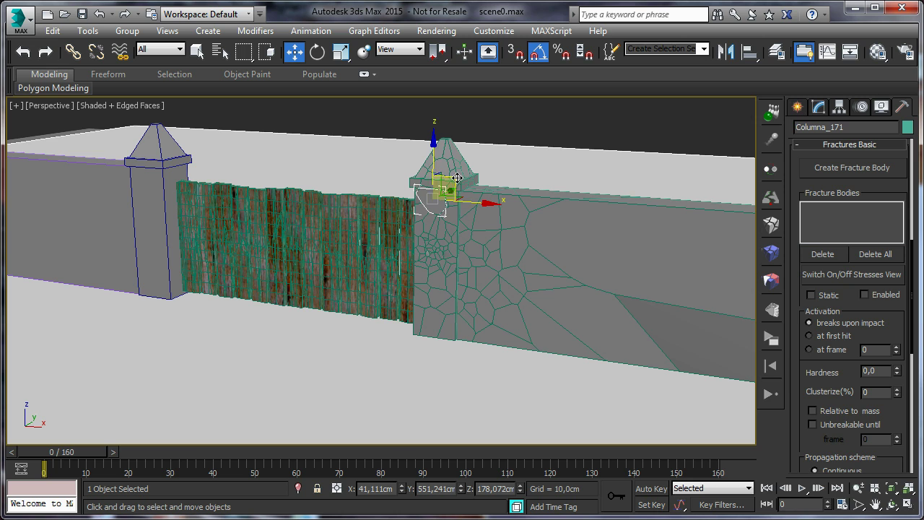
pyautogui.click(828, 166)
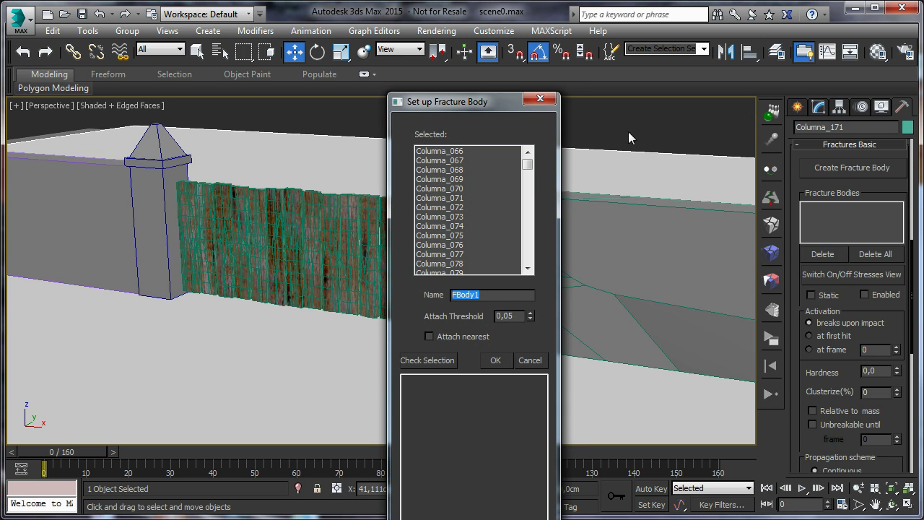
pyautogui.moveTo(482, 105); pyautogui.dragTo(563, 72)
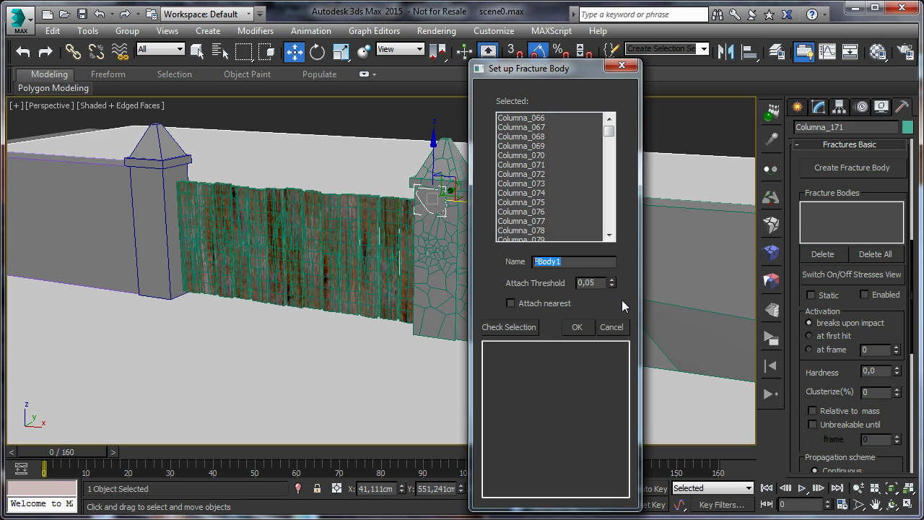
pyautogui.write('walle')
pyautogui.click(577, 327)
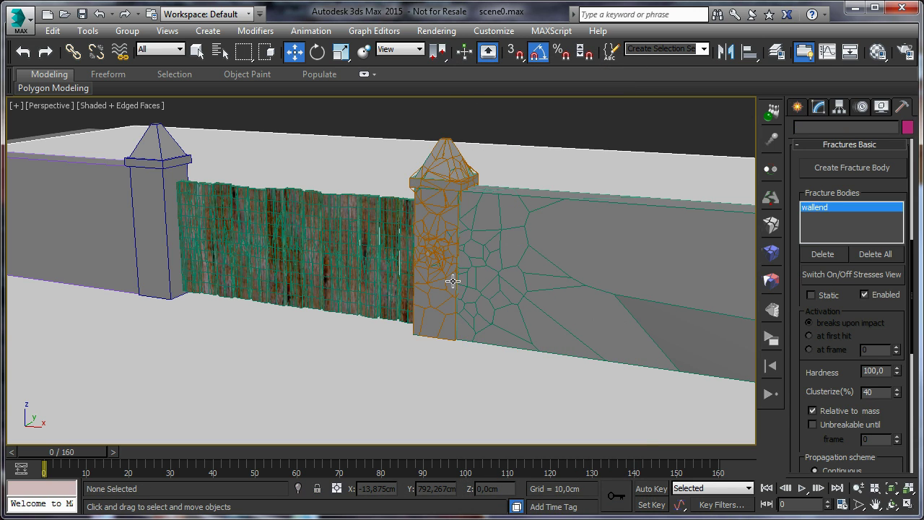
# Create a fracture body named wall from the fragments of the wall beside the column.
pyautogui.click(507, 232)
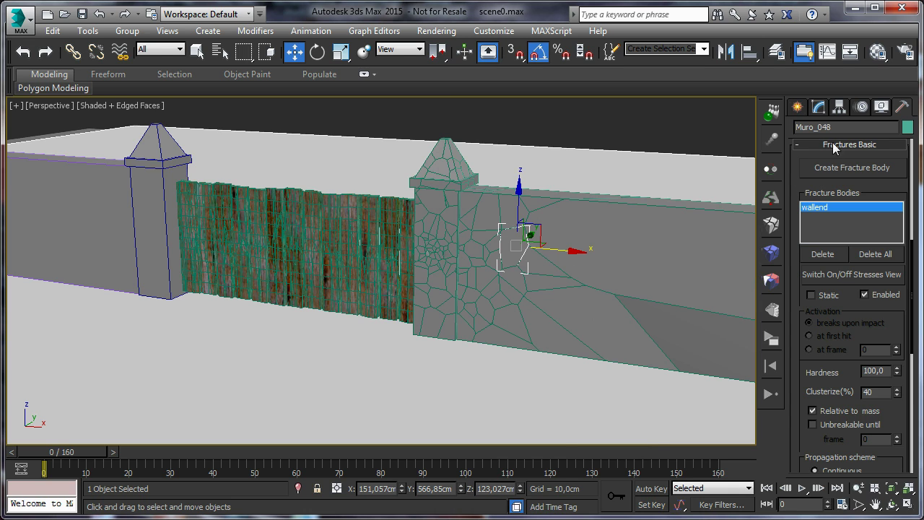
pyautogui.click(832, 165)
pyautogui.write('wall')
pyautogui.click(495, 359)
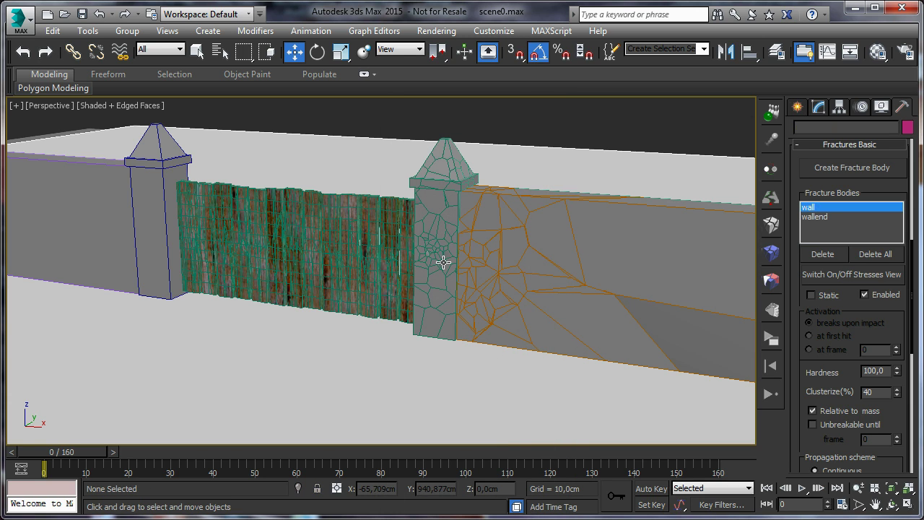
# Create a fracture body named wood_fence from the plank splinters, and check which fragments the wallend and wall bodies contain.
pyautogui.click(376, 237)
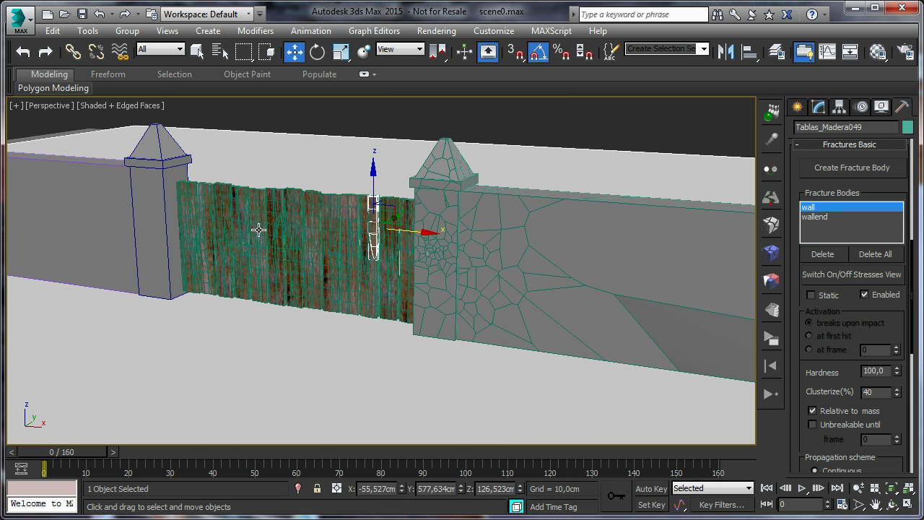
pyautogui.click(842, 169)
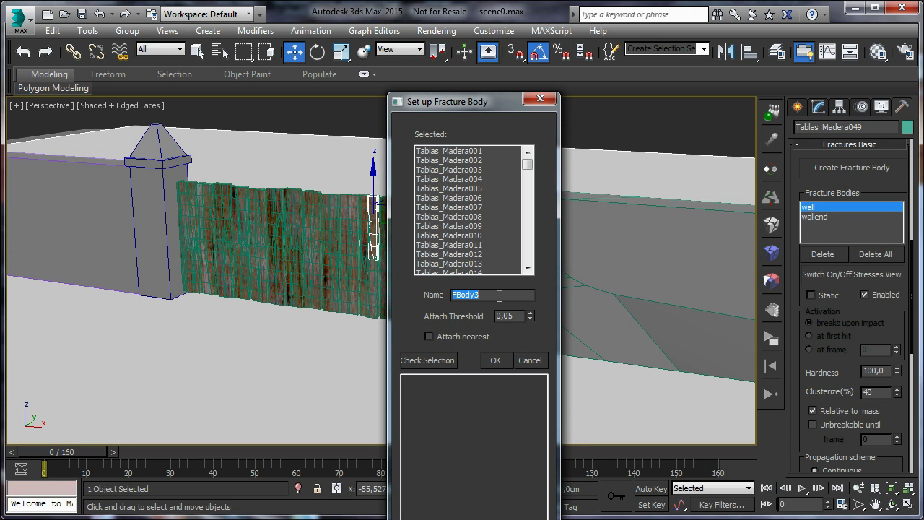
pyautogui.write('w')
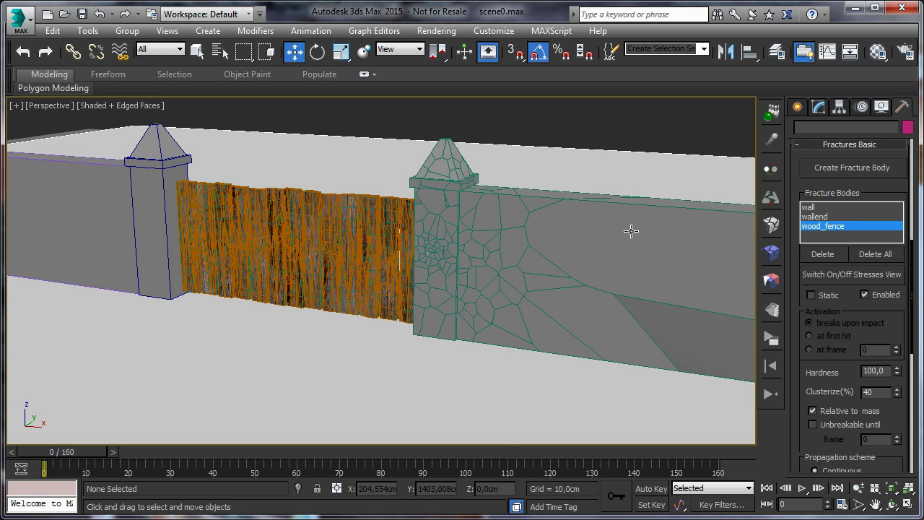
pyautogui.click(813, 216)
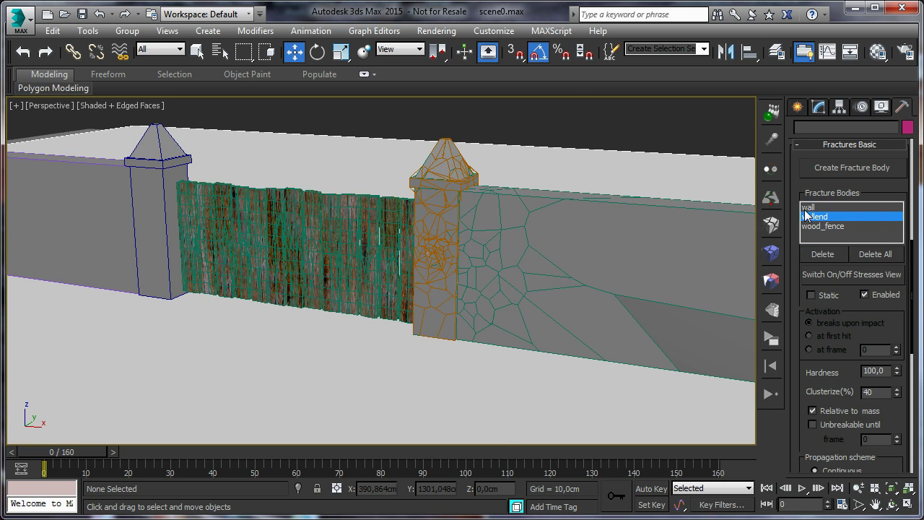
pyautogui.click(806, 208)
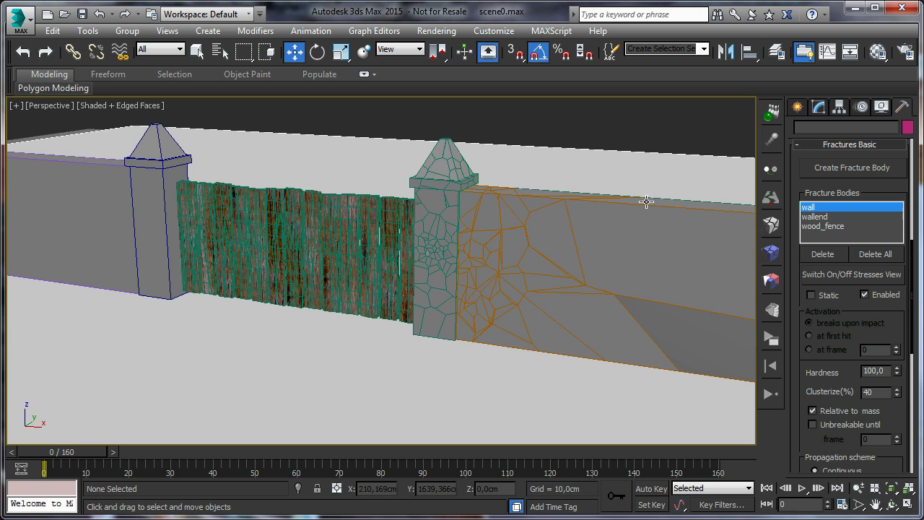
# Make the ground a Static PDI body.
pyautogui.click(328, 141)
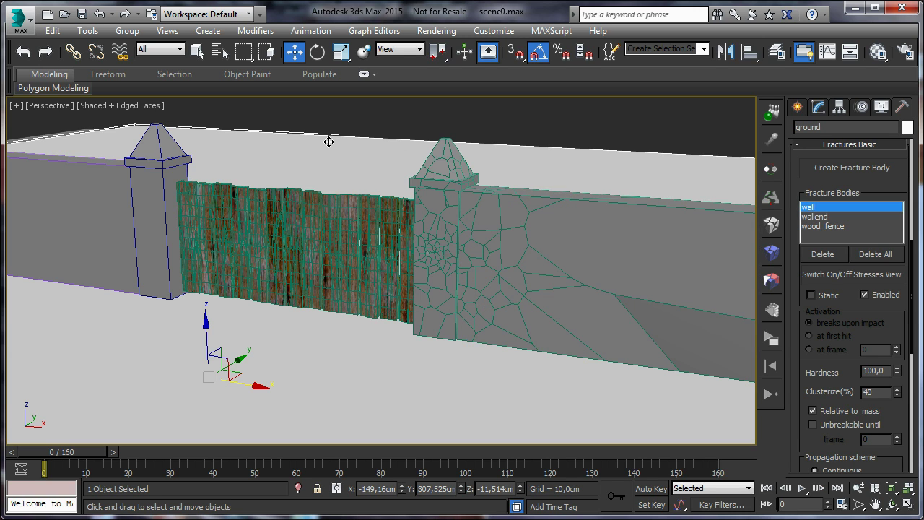
pyautogui.click(769, 114)
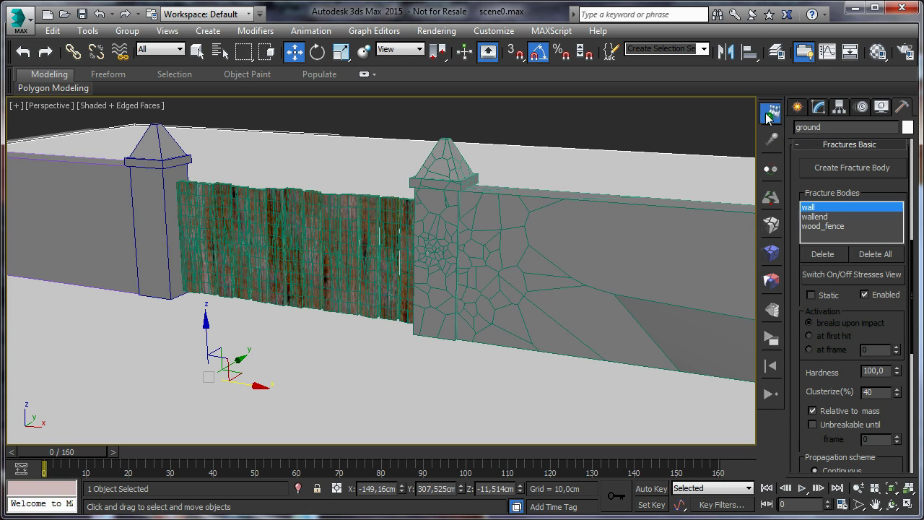
pyautogui.click(869, 245)
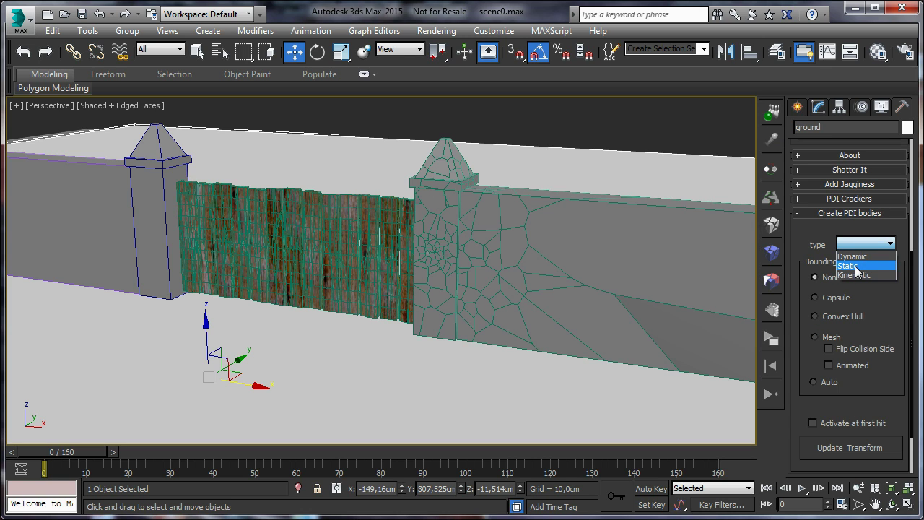
pyautogui.click(855, 266)
# Go to frame 24 and make the rolling turbine (NGV) a Kinematic PDI body.
pyautogui.moveTo(91, 451); pyautogui.dragTo(184, 450)
pyautogui.press('w')
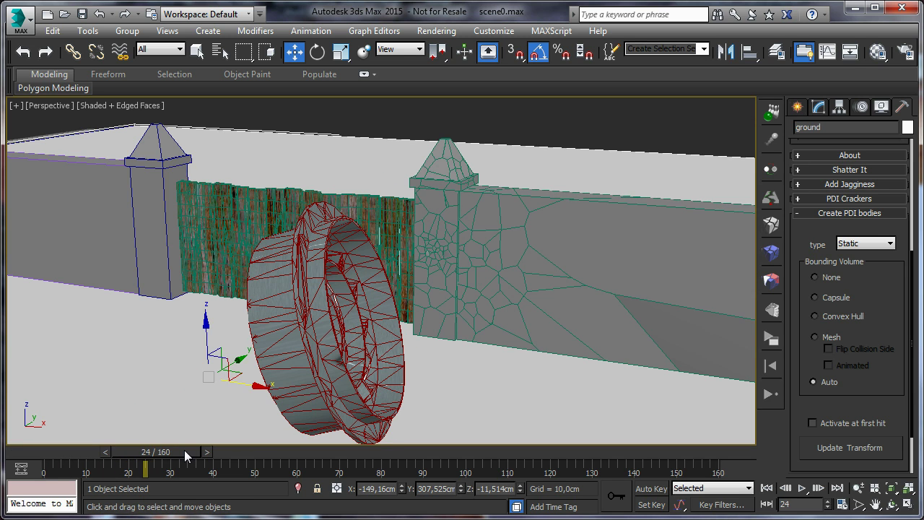
pyautogui.click(293, 305)
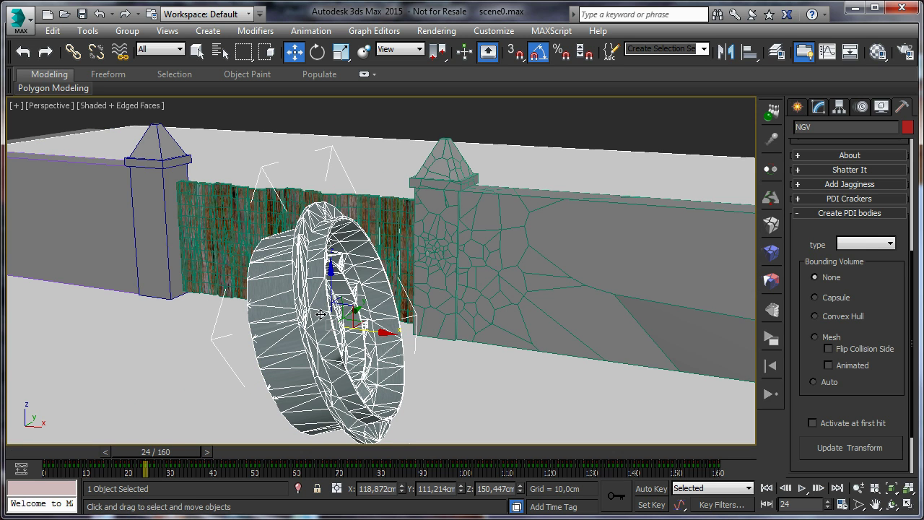
pyautogui.click(890, 243)
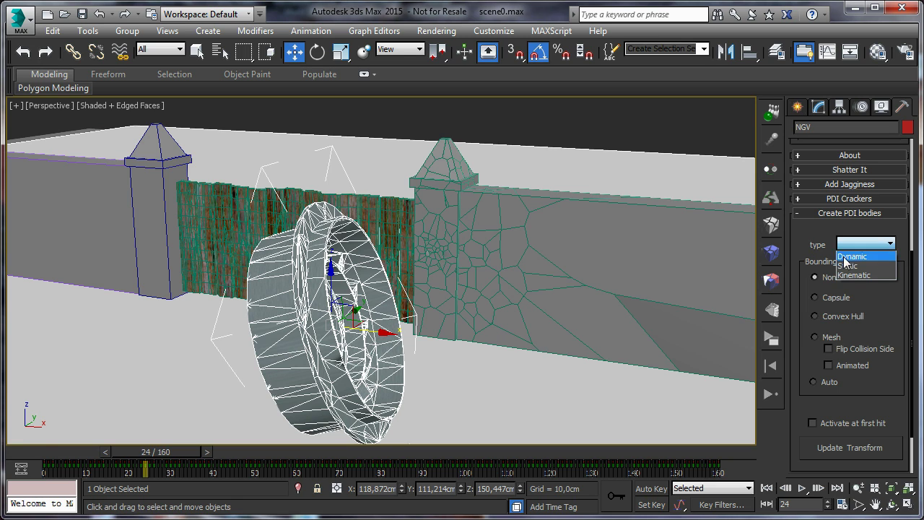
pyautogui.click(868, 275)
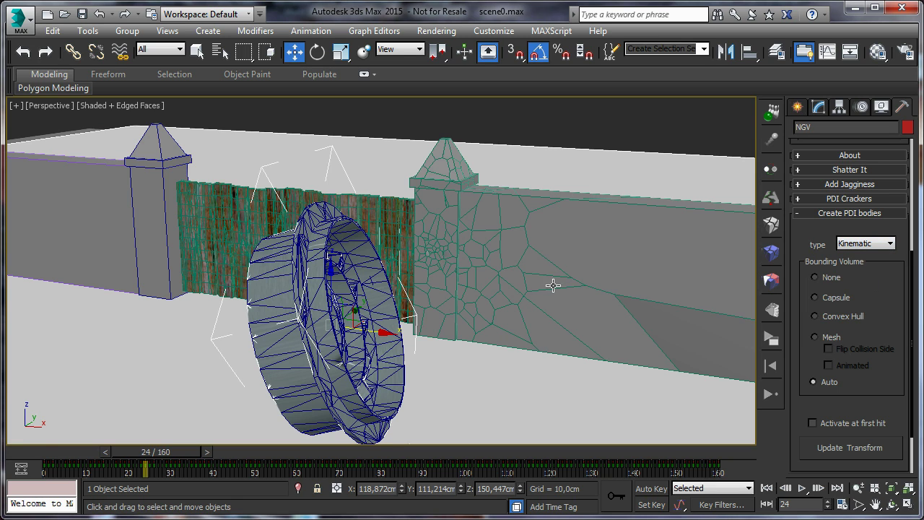
# Turn off Edged Faces in the viewport and rewind the simulation to frame 0 with Bake Keys enabled.
pyautogui.click(142, 109)
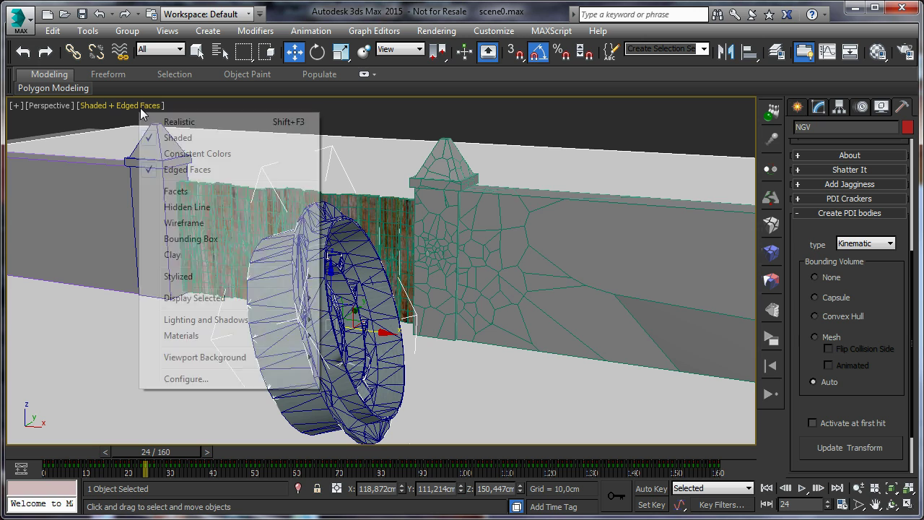
pyautogui.click(218, 174)
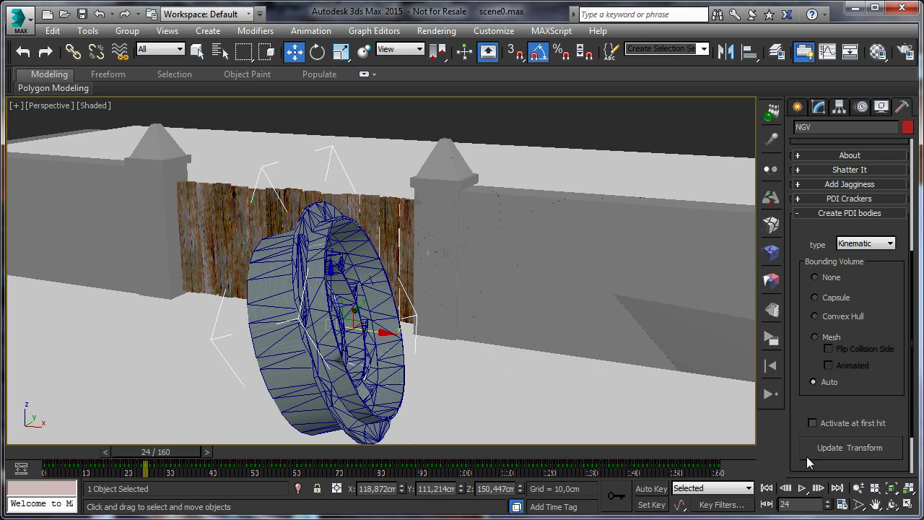
pyautogui.click(773, 341)
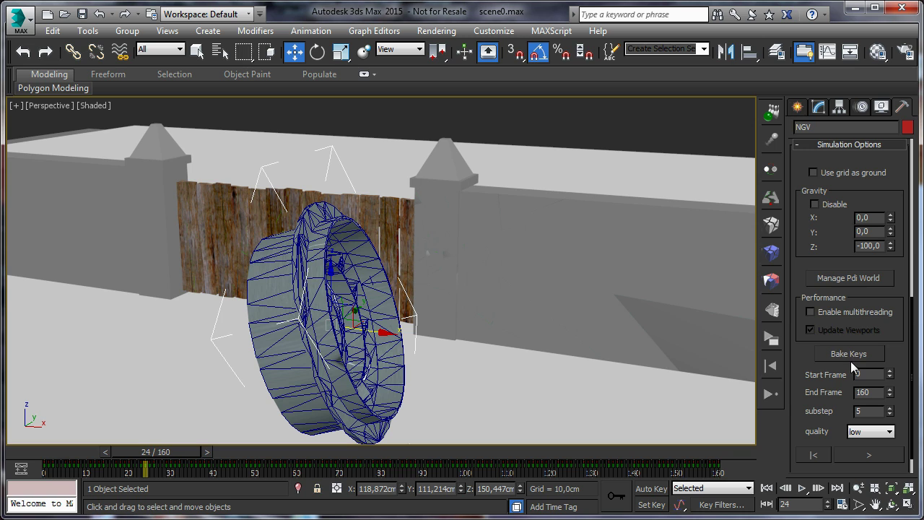
pyautogui.click(813, 461)
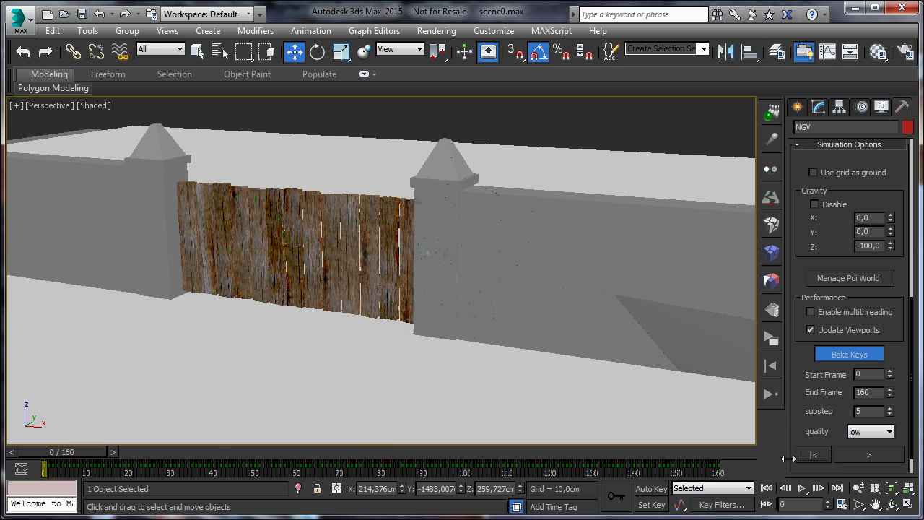
# Test the simulation from frame 0 to frame 22, and rewind it to the start.
pyautogui.click(858, 455)
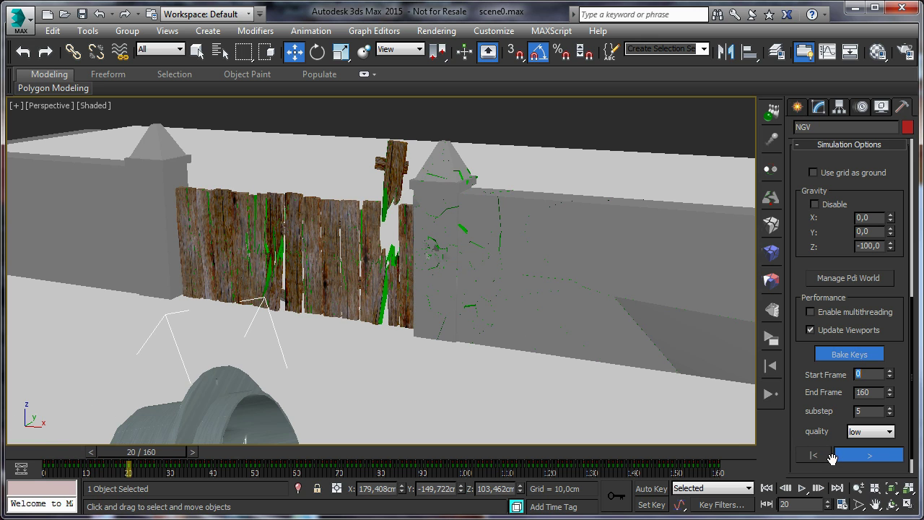
pyautogui.click(856, 460)
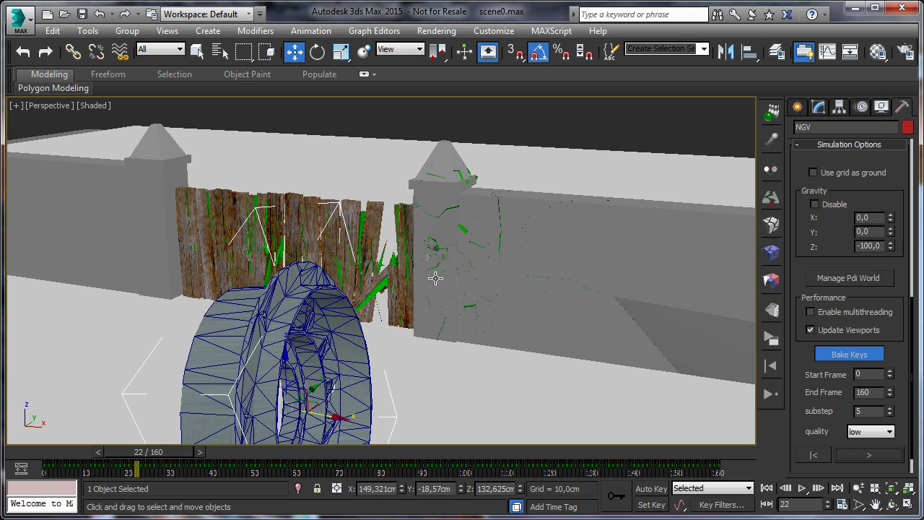
pyautogui.click(815, 456)
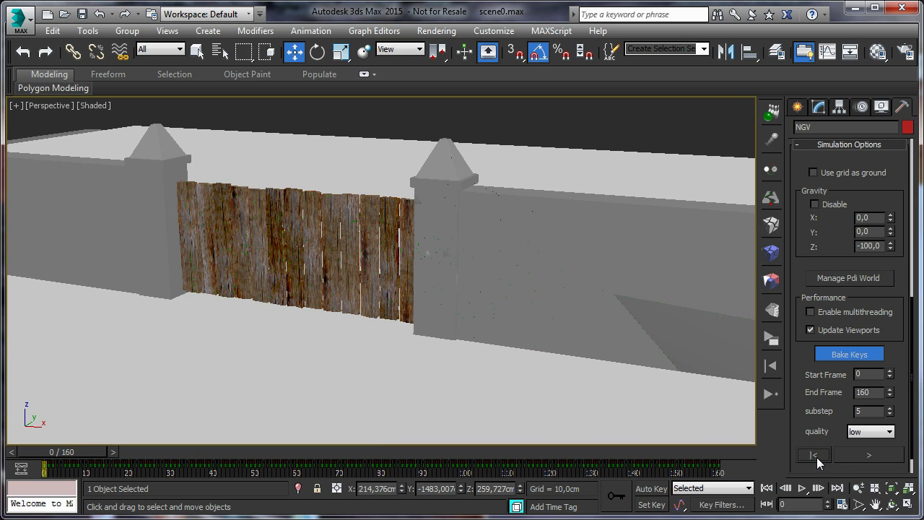
# Make the wall, wallend and wood_fence fracture bodies Static with activation at first hit.
pyautogui.click(769, 255)
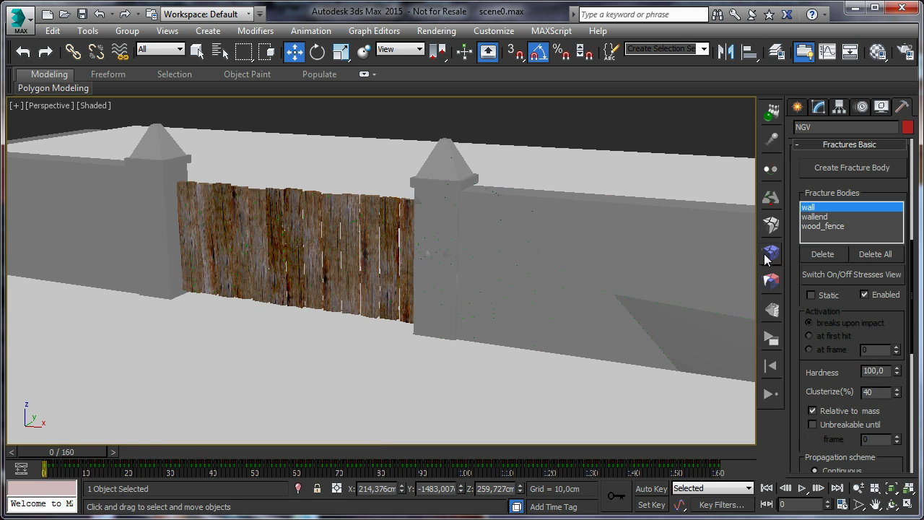
pyautogui.click(812, 208)
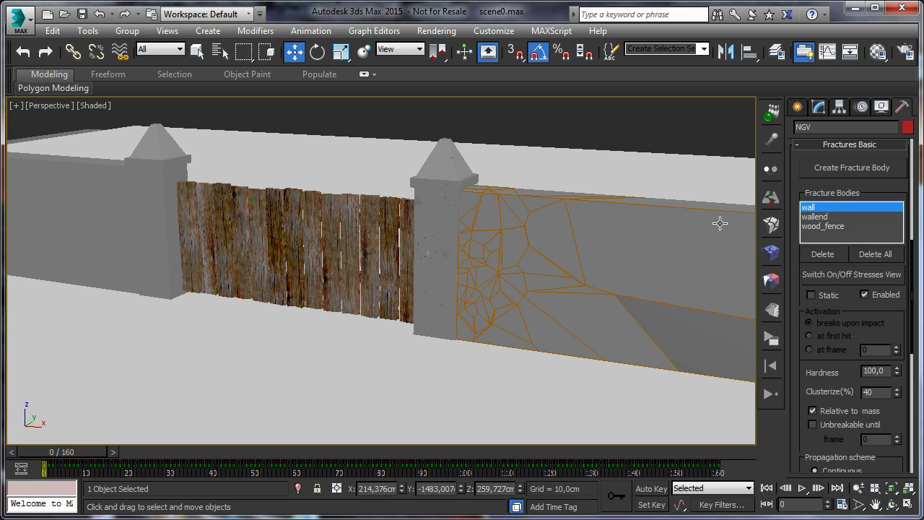
pyautogui.click(812, 296)
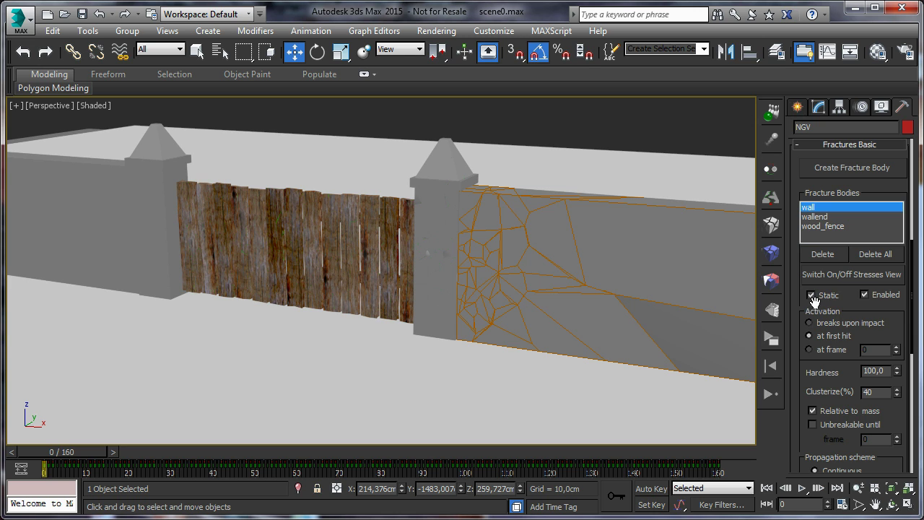
pyautogui.click(817, 216)
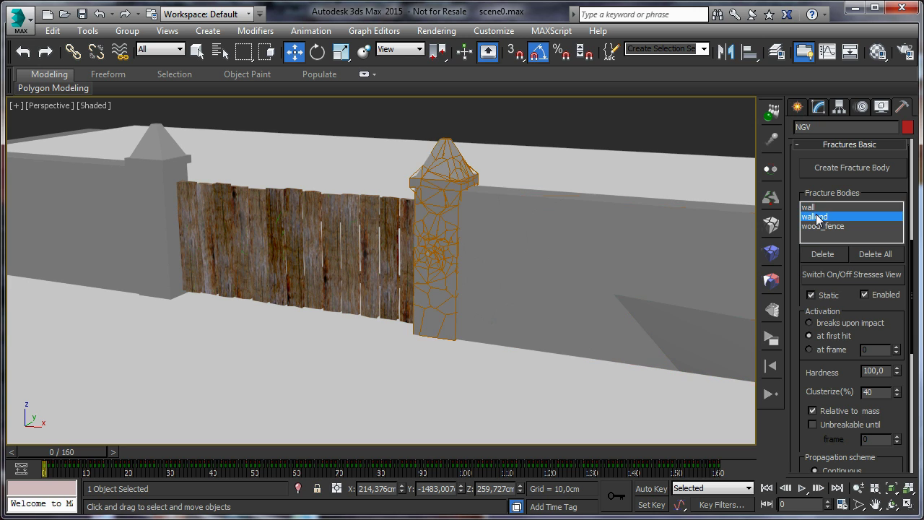
pyautogui.click(811, 295)
pyautogui.click(820, 226)
pyautogui.click(812, 295)
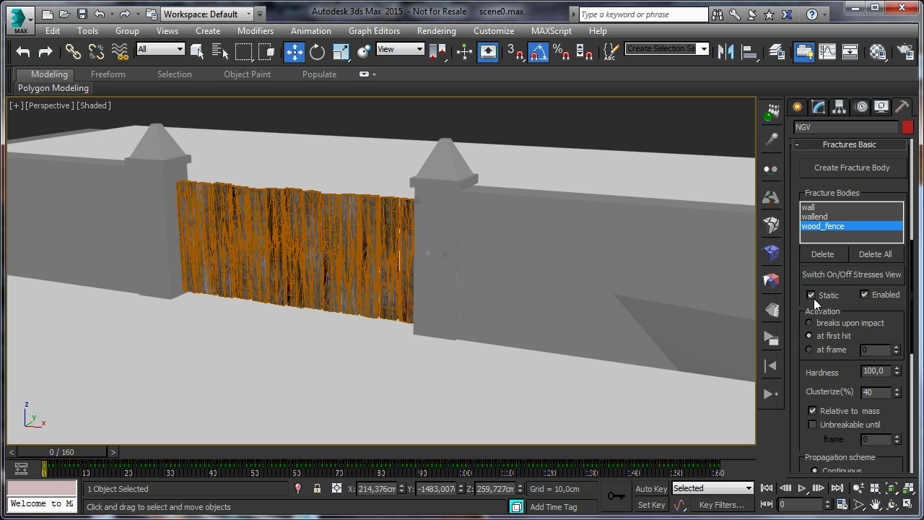
# Clear the object selection, run the simulation from frame 0 with Bake Keys on and stop it at frame 85.
pyautogui.click(772, 338)
pyautogui.click(815, 456)
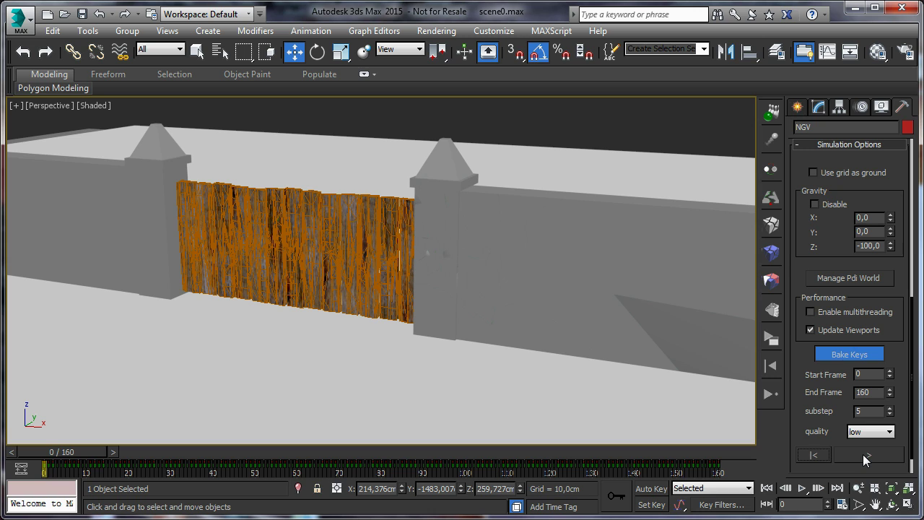
pyautogui.click(581, 131)
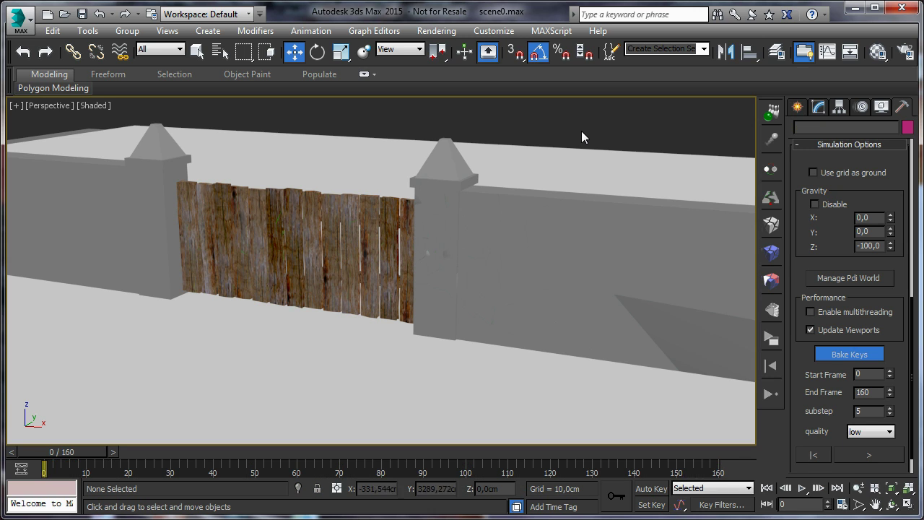
pyautogui.click(843, 455)
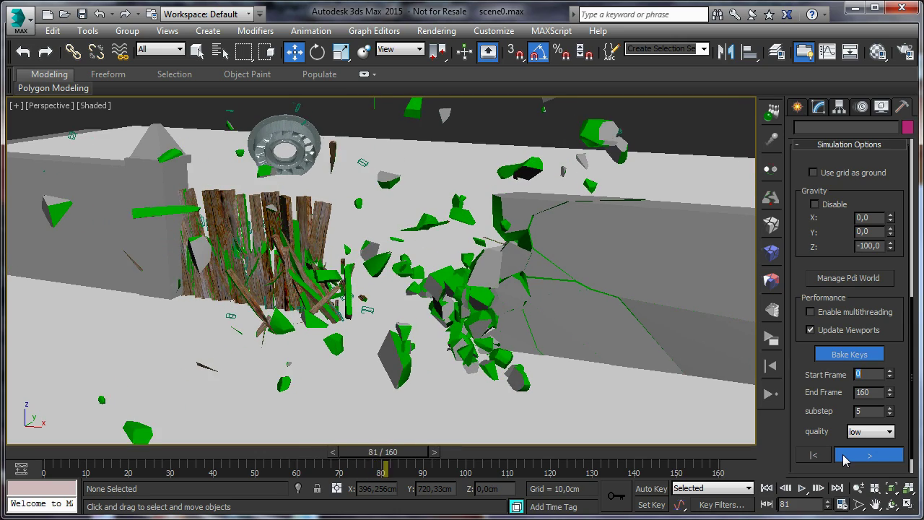
pyautogui.click(846, 460)
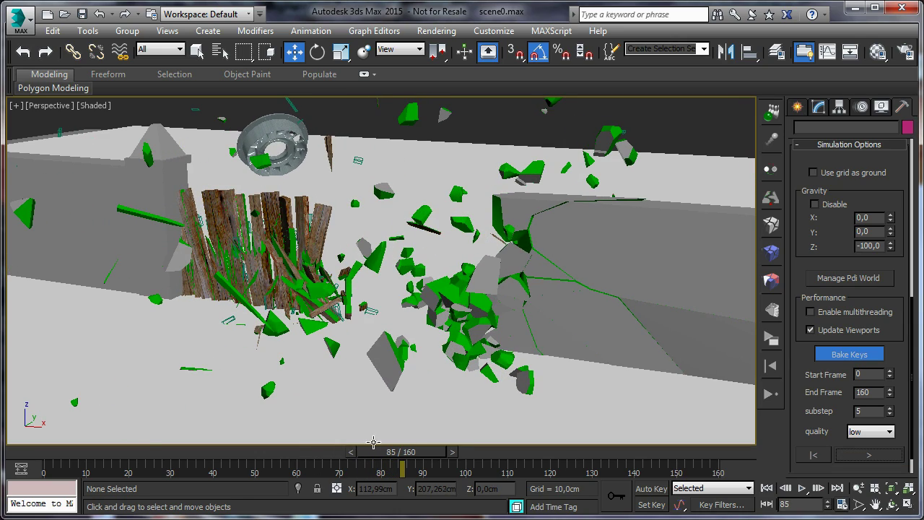
# Scrub back to frame 43 and review the impact on the column and fence from a wider view.
pyautogui.moveTo(376, 453); pyautogui.dragTo(209, 429)
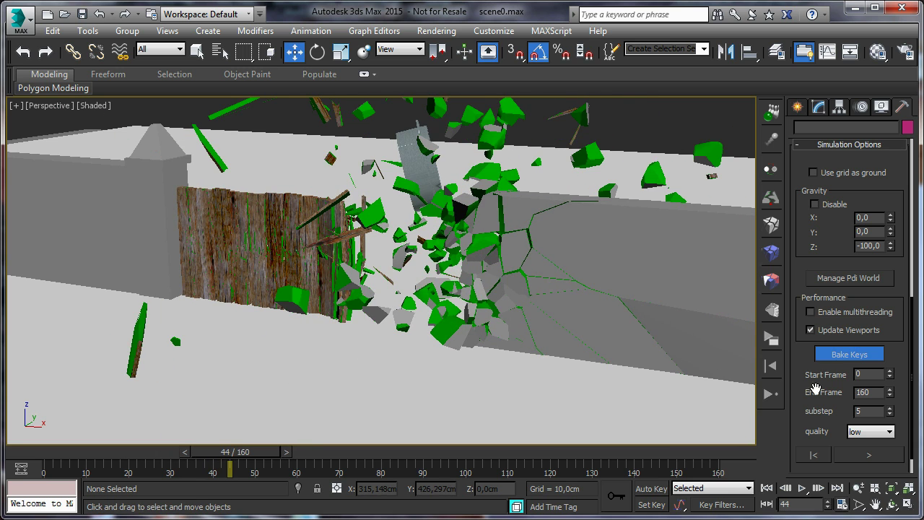
pyautogui.click(859, 488)
pyautogui.moveTo(419, 346)
pyautogui.mouseDown()
pyautogui.moveTo(419, 328)
pyautogui.moveTo(417, 361)
pyautogui.mouseUp()
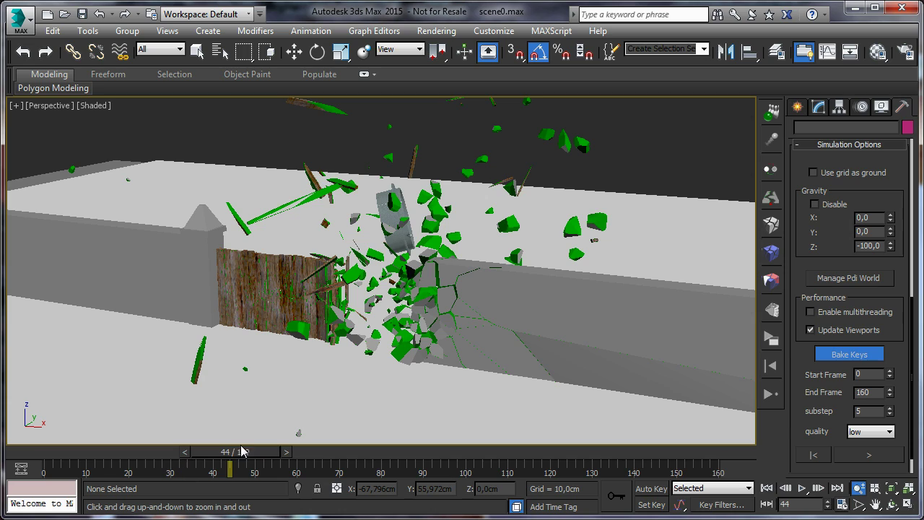
pyautogui.moveTo(227, 453)
pyautogui.mouseDown()
pyautogui.moveTo(176, 453)
pyautogui.moveTo(315, 445)
pyautogui.moveTo(179, 445)
pyautogui.moveTo(226, 448)
pyautogui.mouseUp()
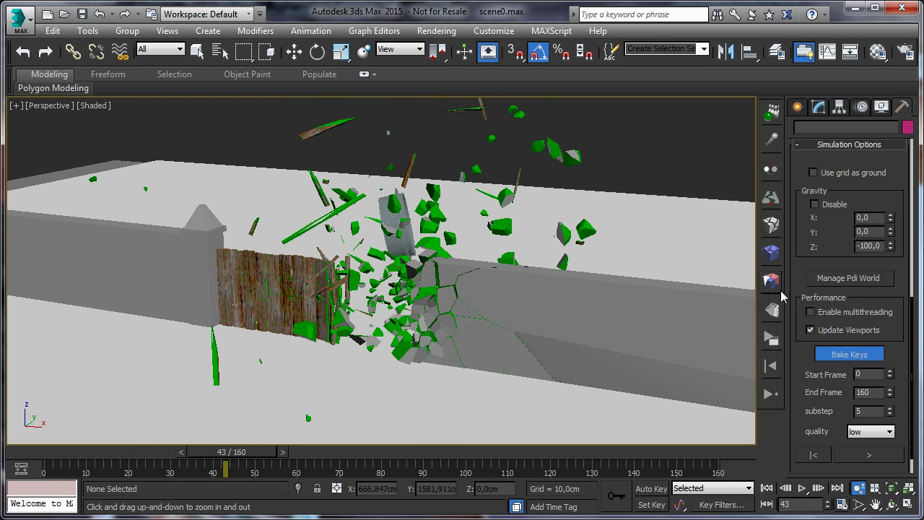
# Rewind the simulation to frame 0 and set the wallend fracture body's bounciness to 0.
pyautogui.click(814, 455)
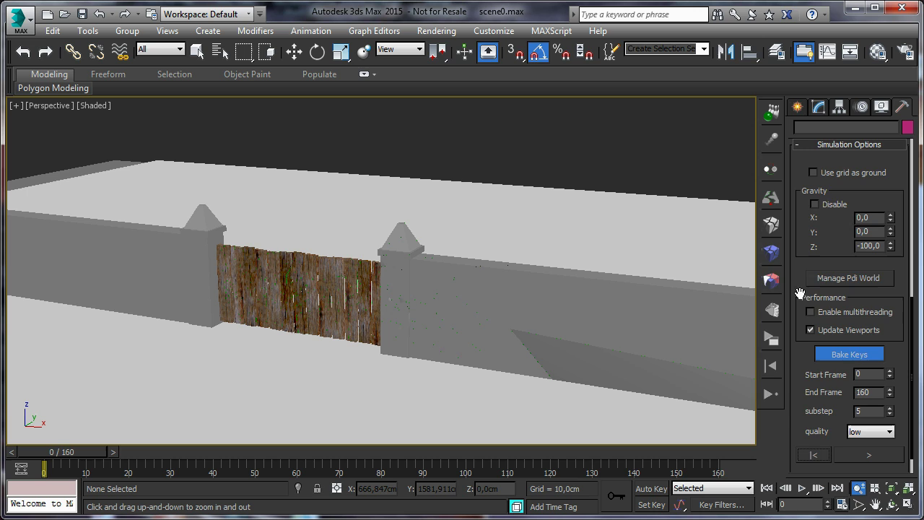
pyautogui.click(770, 257)
pyautogui.click(812, 207)
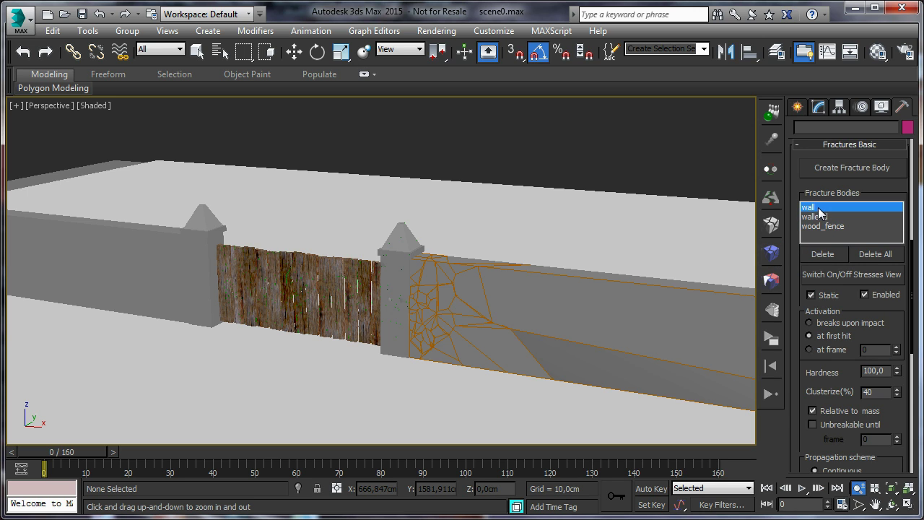
pyautogui.click(816, 216)
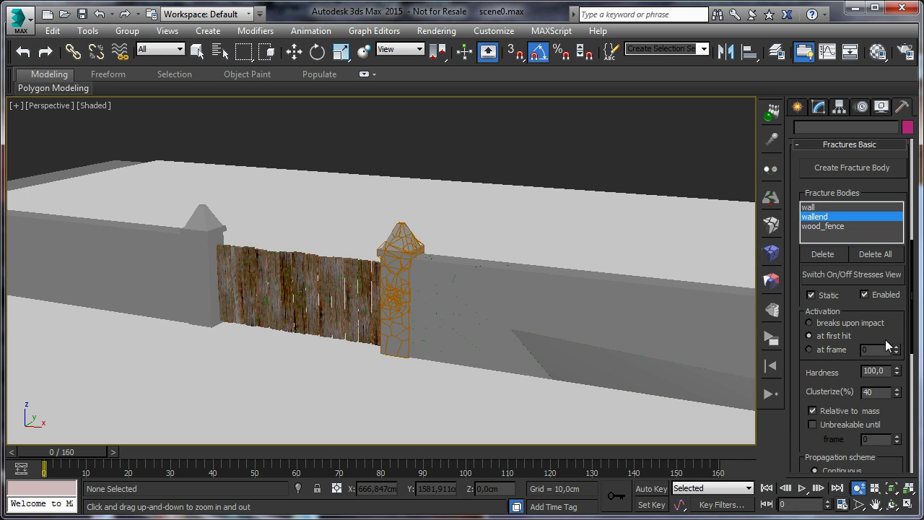
pyautogui.moveTo(899, 339); pyautogui.dragTo(826, 186)
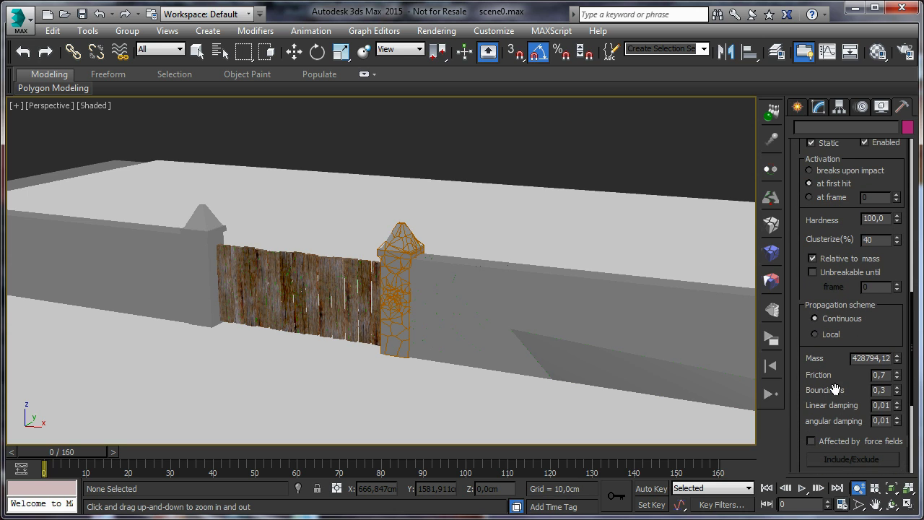
pyautogui.rightClick(897, 394)
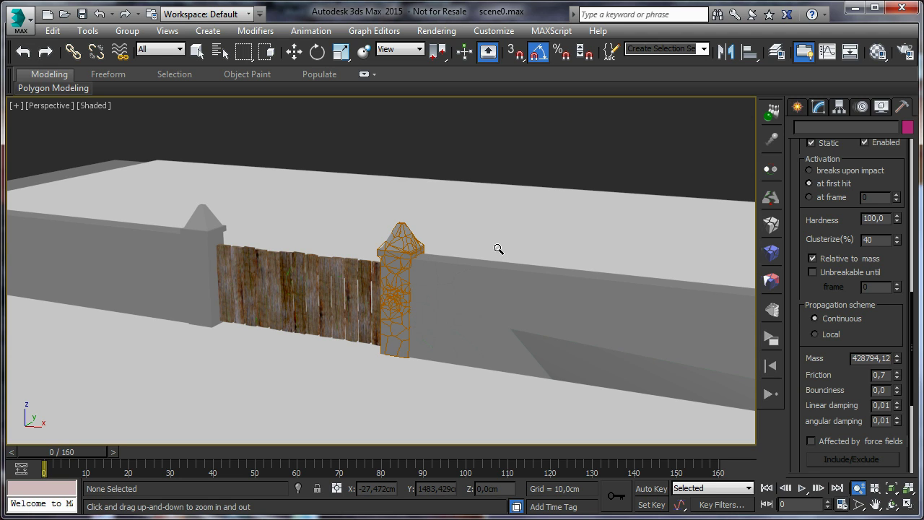
# Run the simulation again from frame 0 and stop it at frame 74.
pyautogui.scroll(-5, 791, 318)
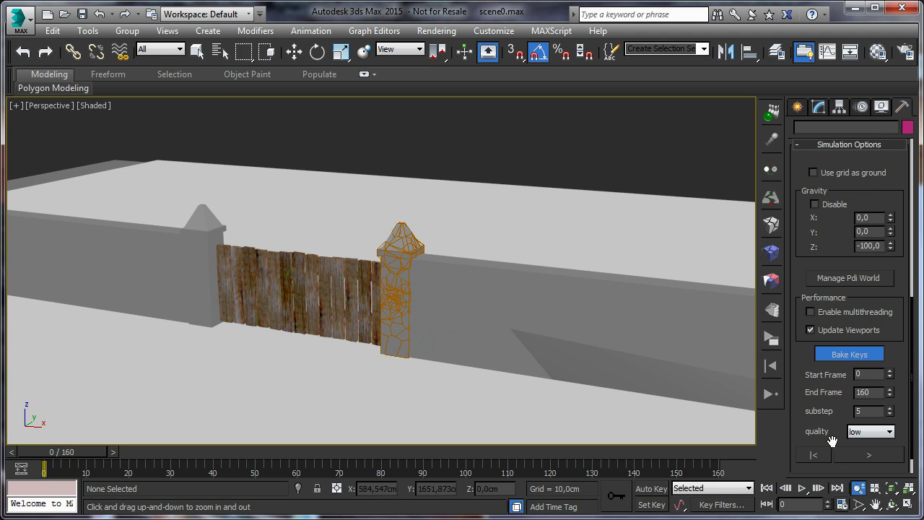
pyautogui.click(847, 453)
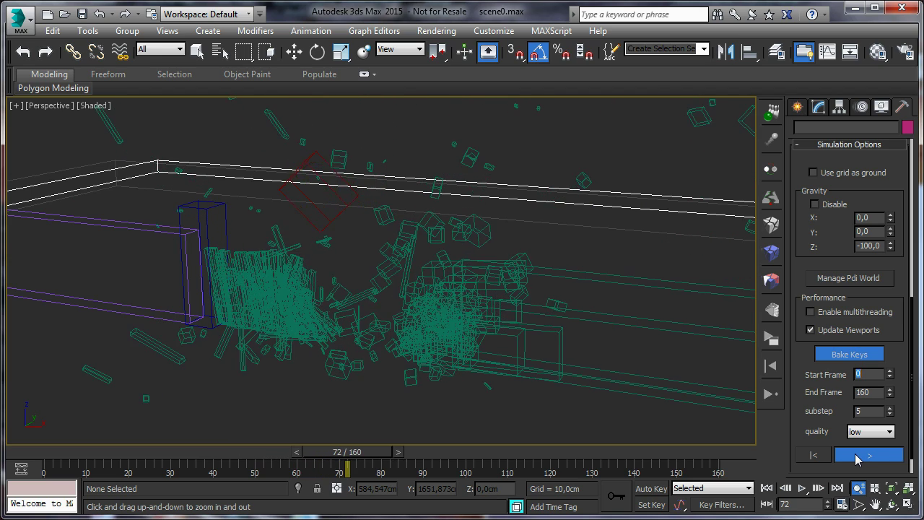
pyautogui.click(857, 456)
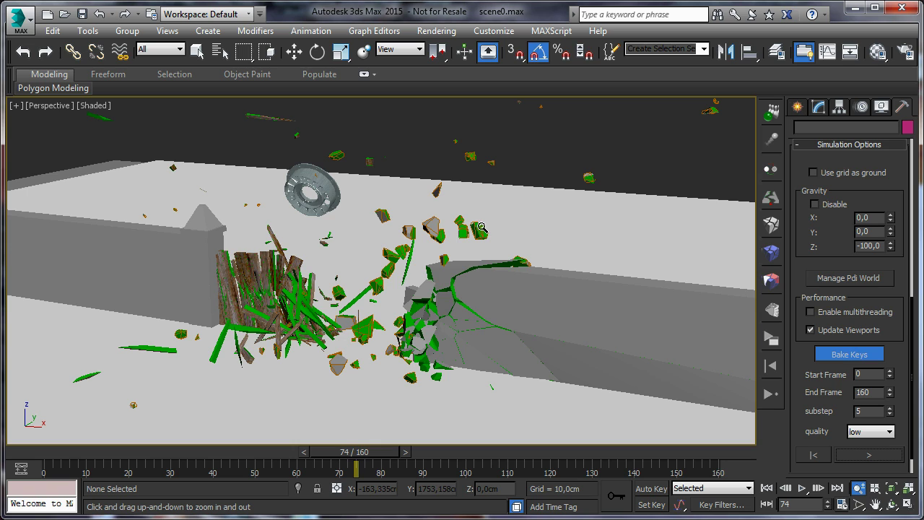
# Scrub through the baked simulation from frame 26 to frame 78, examining how the column, wall and plank fragments break and scatter.
pyautogui.moveTo(354, 452); pyautogui.dragTo(165, 452)
pyautogui.hotkey('alt', 'z')
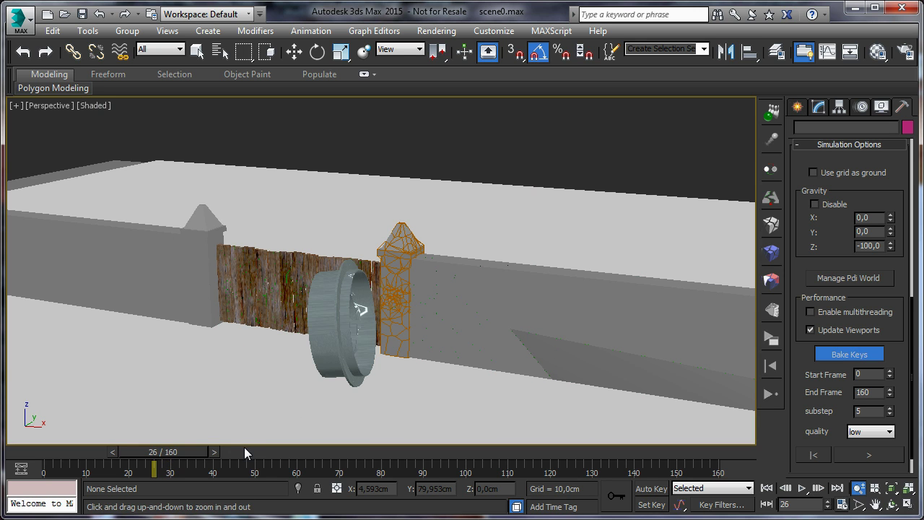
pyautogui.moveTo(187, 453); pyautogui.dragTo(235, 453)
pyautogui.hotkey('alt', 'z')
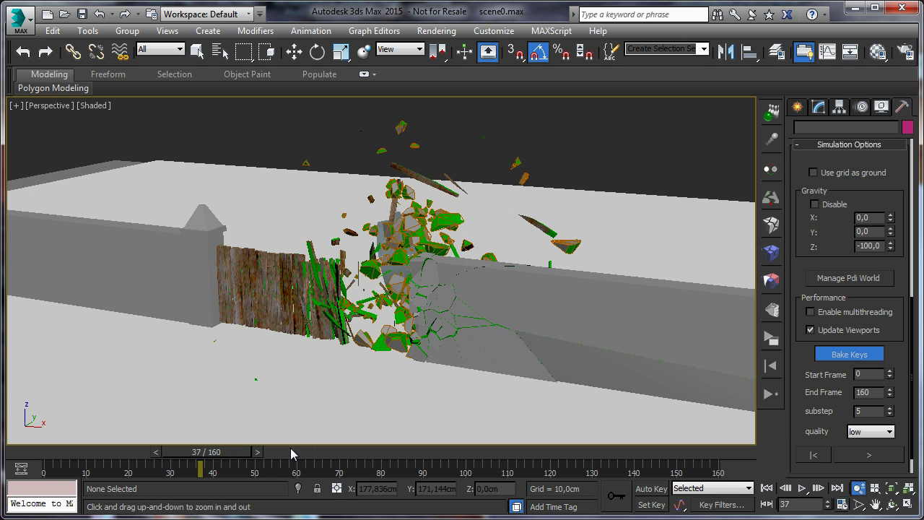
pyautogui.moveTo(230, 457); pyautogui.dragTo(246, 458)
pyautogui.hotkey('alt', 'z')
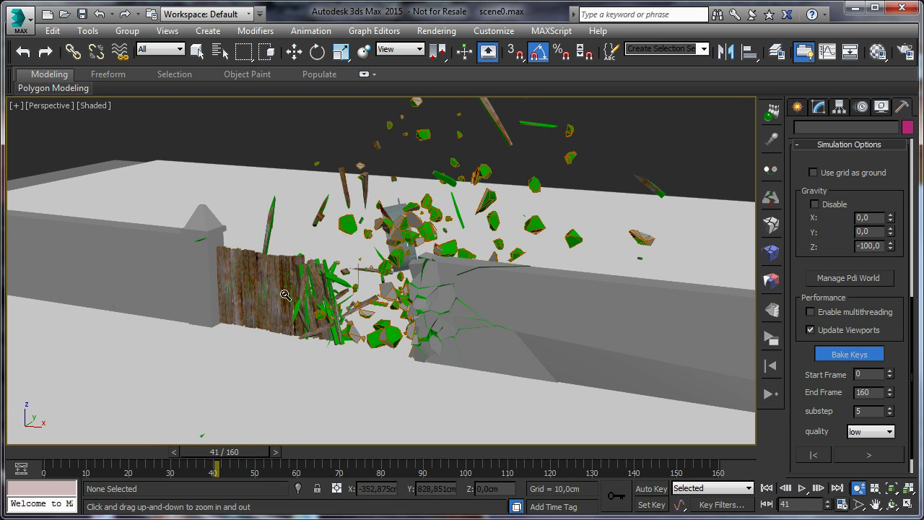
pyautogui.moveTo(254, 455); pyautogui.dragTo(287, 455)
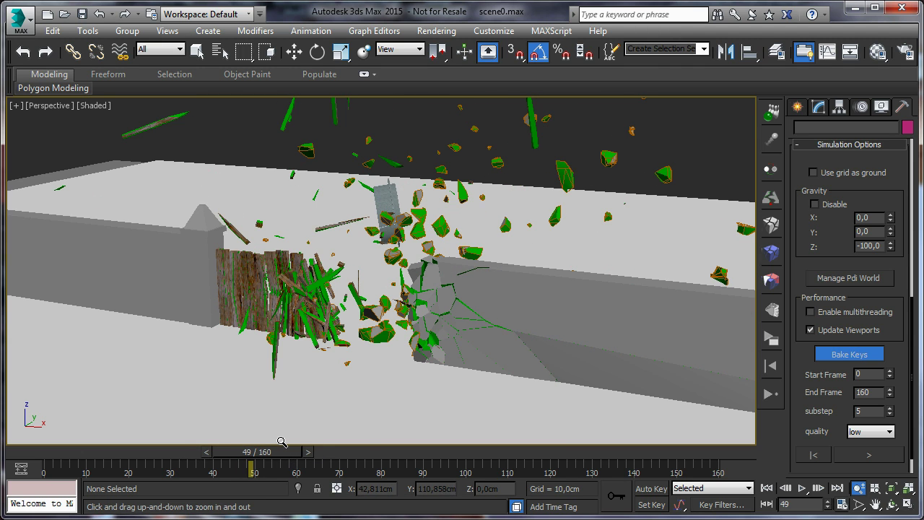
pyautogui.moveTo(285, 460); pyautogui.dragTo(303, 458)
pyautogui.hotkey('alt', 'z')
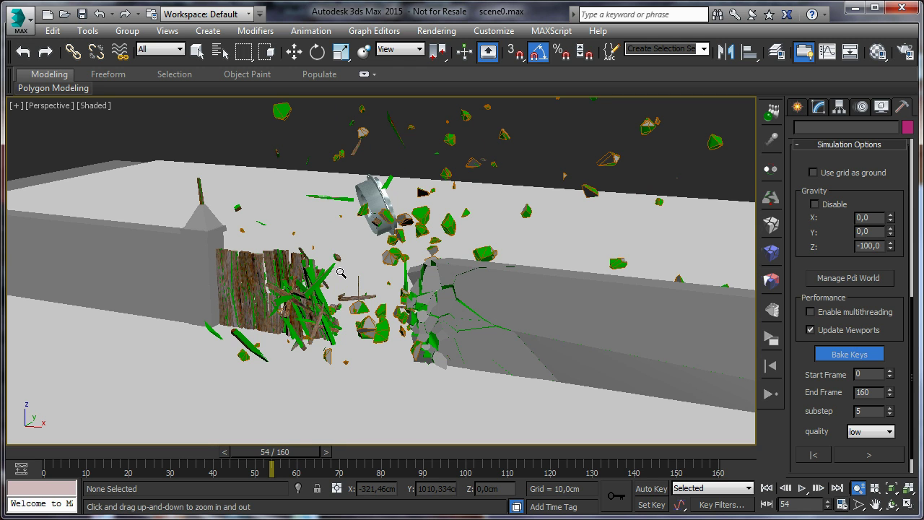
pyautogui.moveTo(388, 300); pyautogui.dragTo(385, 277)
pyautogui.moveTo(295, 452); pyautogui.dragTo(349, 463)
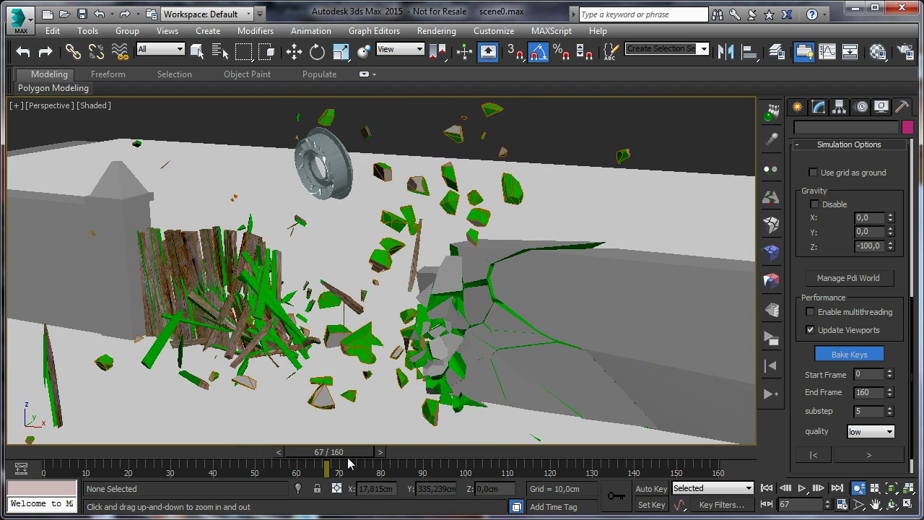
pyautogui.moveTo(340, 453)
pyautogui.mouseDown()
pyautogui.moveTo(318, 458)
pyautogui.moveTo(373, 456)
pyautogui.mouseUp()
# Switch to the video player, review the rendered turbinaDemoEnvShakeFixed clip around 00:00:04 and minimize it.
pyautogui.hotkey('alt', 'Tab')
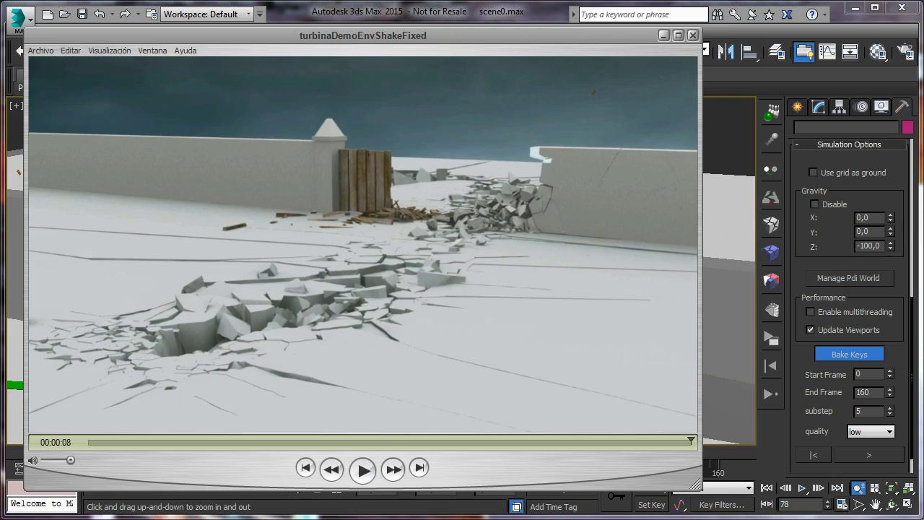
pyautogui.moveTo(371, 441); pyautogui.dragTo(431, 442)
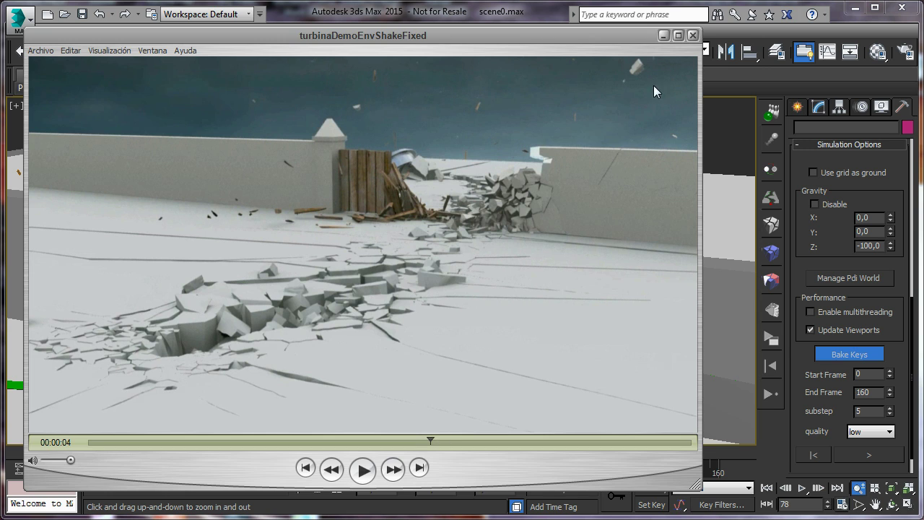
pyautogui.click(663, 36)
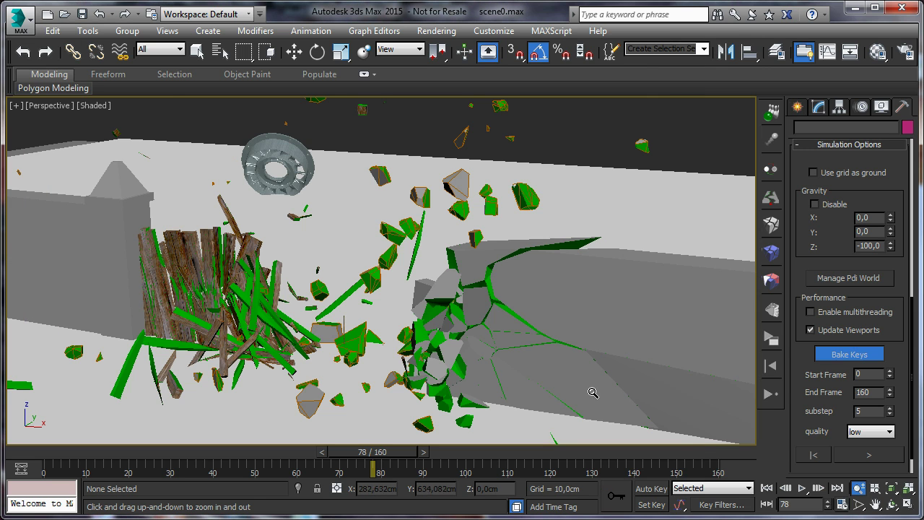
# Rewind the simulation to frame 0 and turn on the stresses view for the wood_fence fracture body.
pyautogui.click(811, 455)
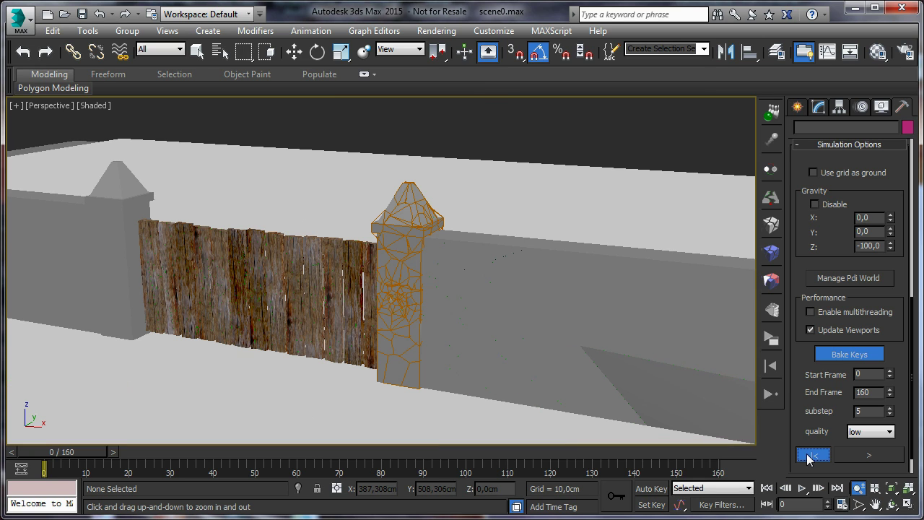
pyautogui.click(771, 252)
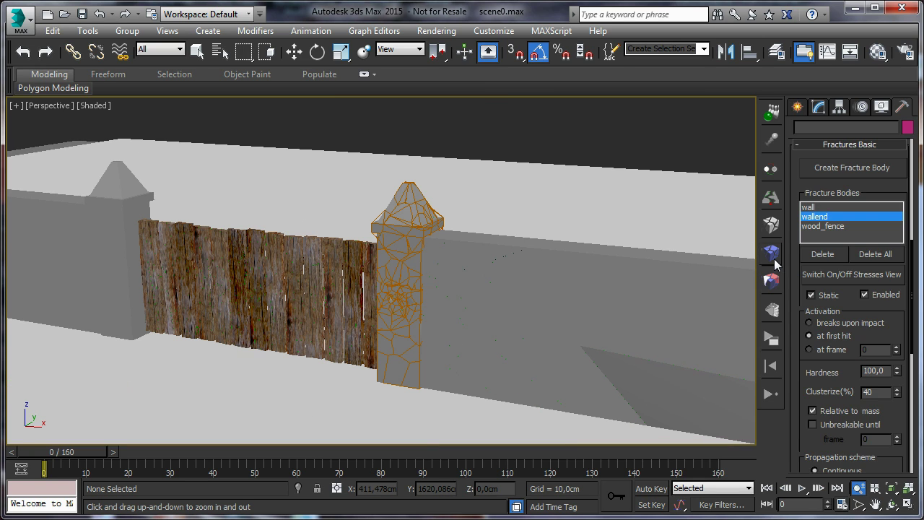
pyautogui.click(834, 227)
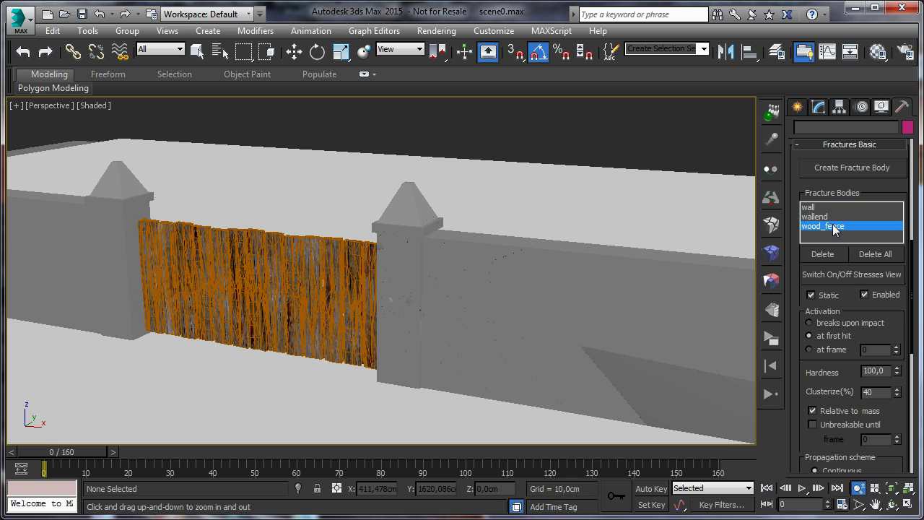
pyautogui.click(848, 278)
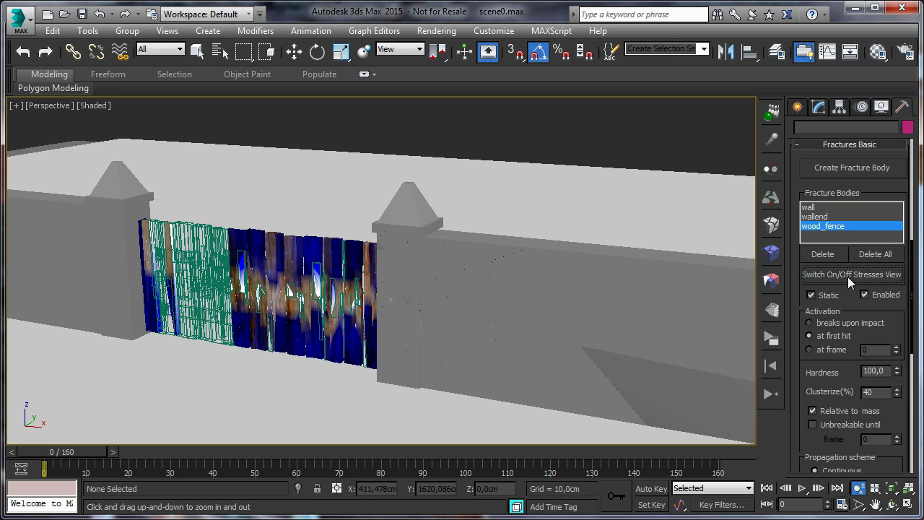
# Set the wood_fence fragments in the third of the gate beside the unfractured column to static.
pyautogui.click(772, 283)
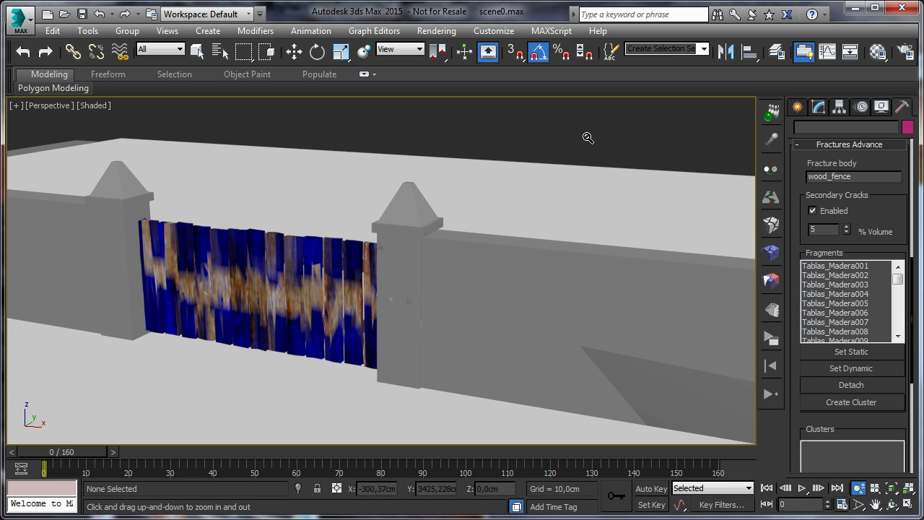
pyautogui.scroll(-1, 593, 138)
pyautogui.click(198, 51)
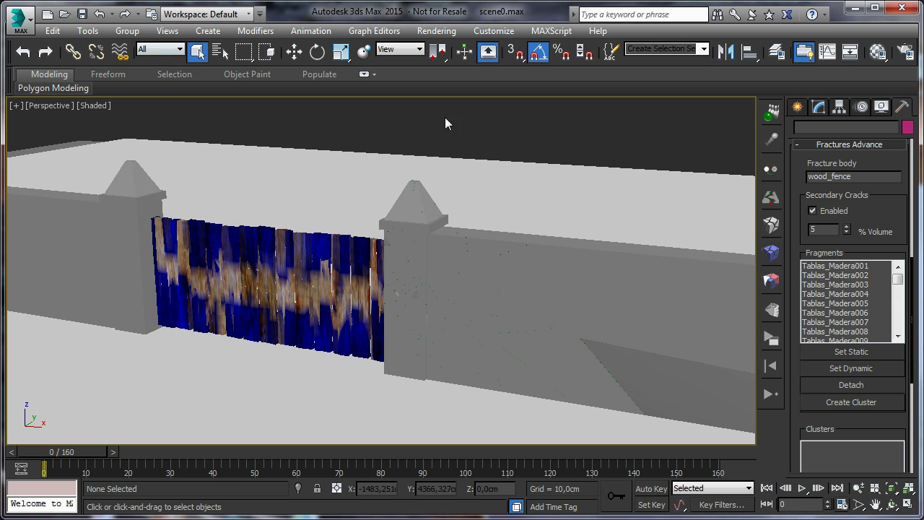
pyautogui.moveTo(603, 165); pyautogui.dragTo(599, 160)
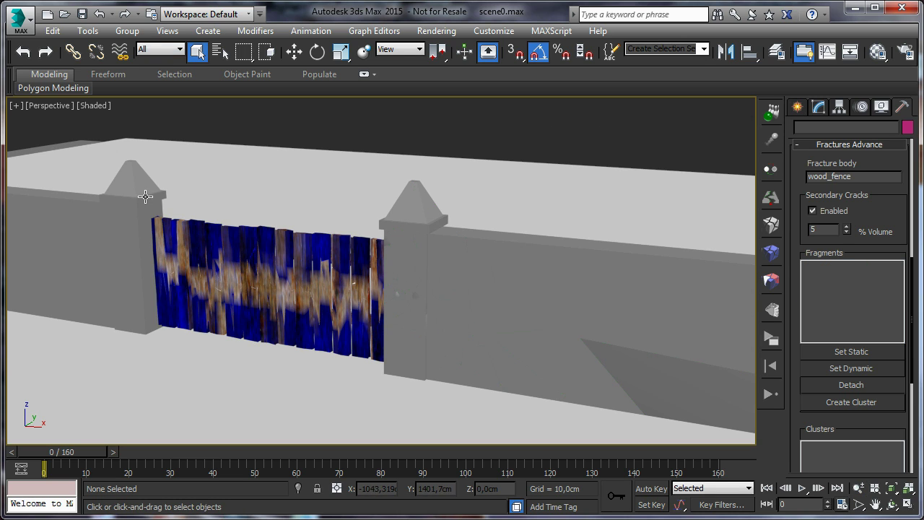
pyautogui.moveTo(124, 158); pyautogui.dragTo(147, 174)
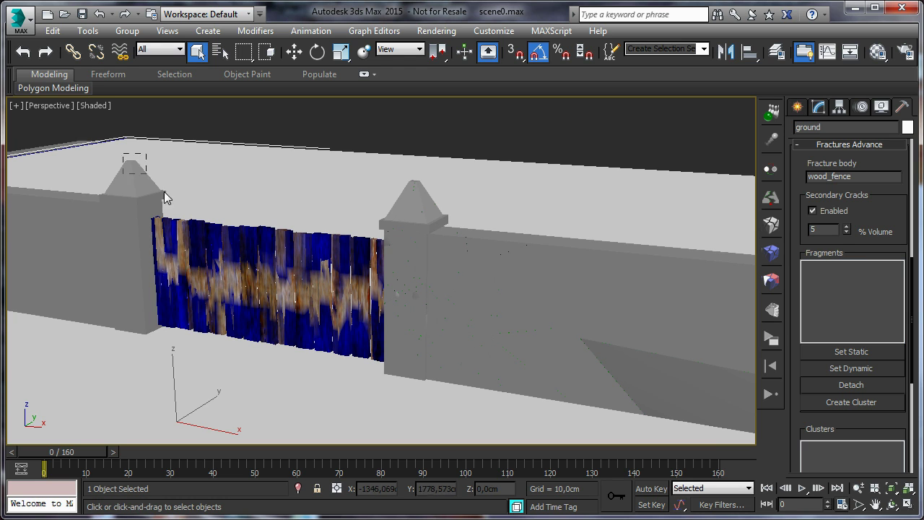
pyautogui.moveTo(232, 400); pyautogui.dragTo(231, 406)
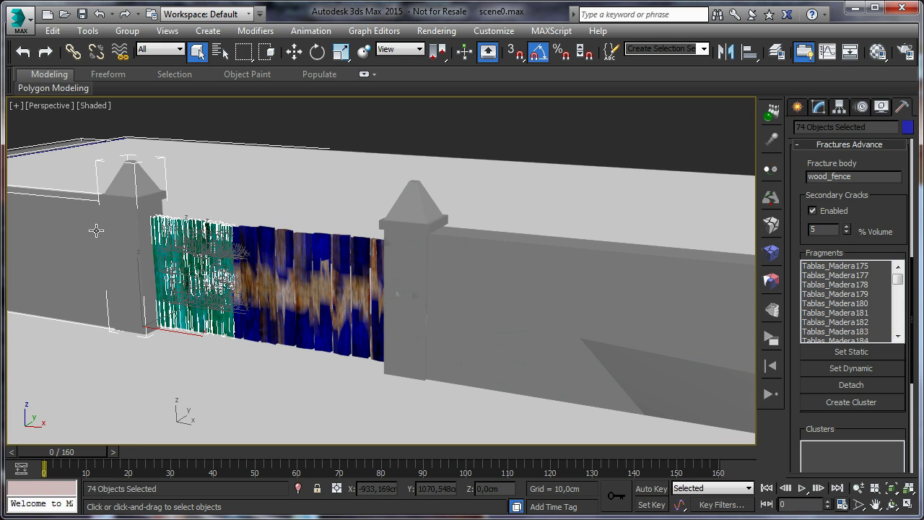
pyautogui.click(852, 355)
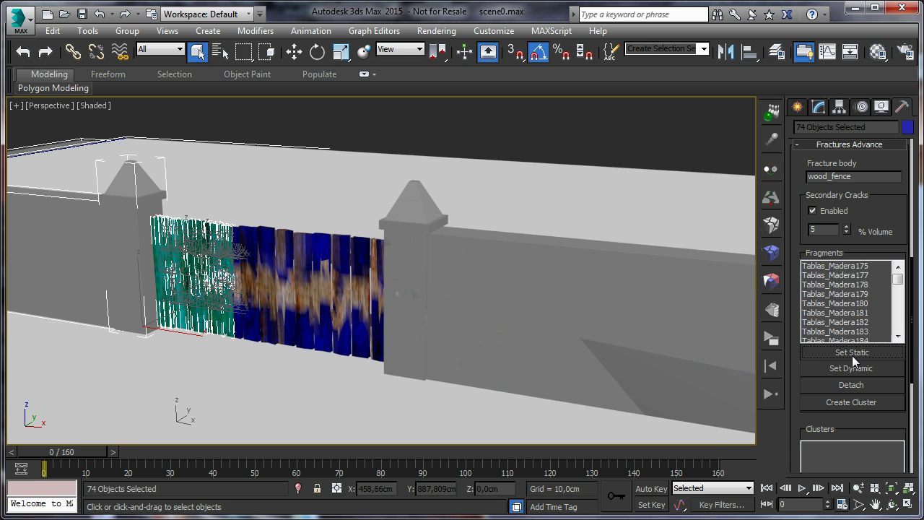
pyautogui.click(484, 146)
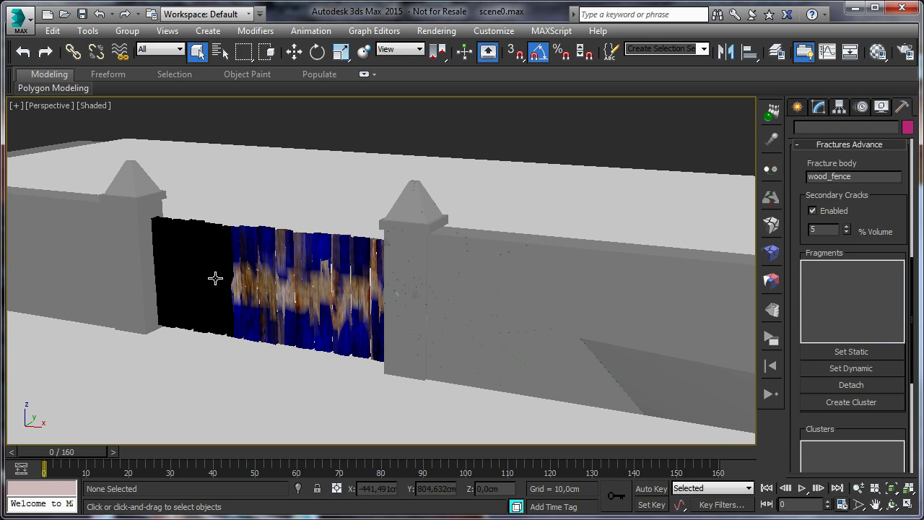
# From the gate's back side, set 13 more plank and crossbar fragments bordering the black static area to static.
pyautogui.click(891, 504)
pyautogui.moveTo(364, 319); pyautogui.dragTo(439, 283)
pyautogui.scroll(5, 438, 283)
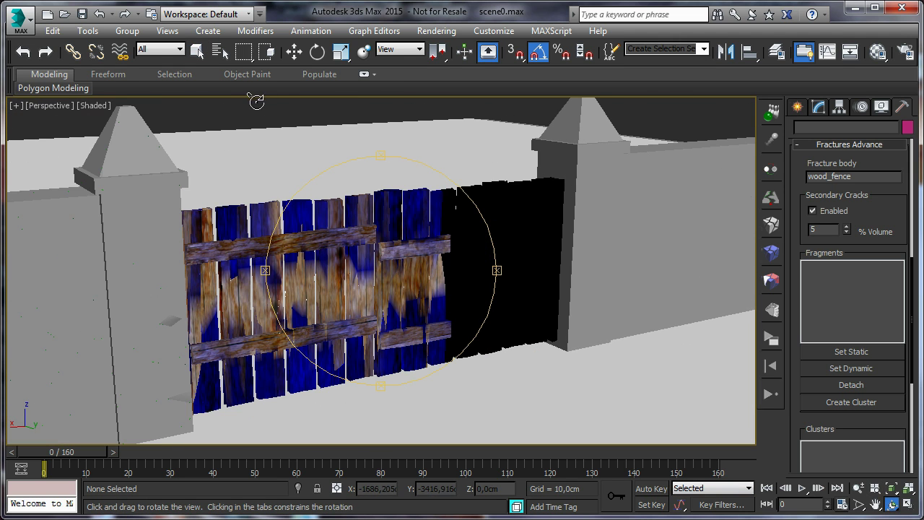
pyautogui.click(198, 51)
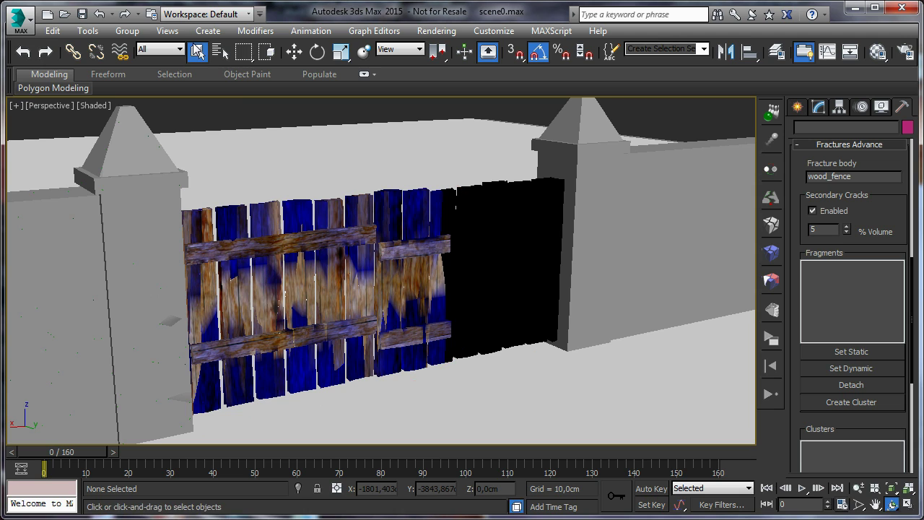
pyautogui.click(443, 250)
pyautogui.keyDown('ctrl'); pyautogui.click(436, 249); pyautogui.keyUp('ctrl')
pyautogui.keyDown('ctrl'); pyautogui.click(451, 327); pyautogui.keyUp('ctrl')
pyautogui.keyDown('ctrl'); pyautogui.click(446, 330); pyautogui.keyUp('ctrl')
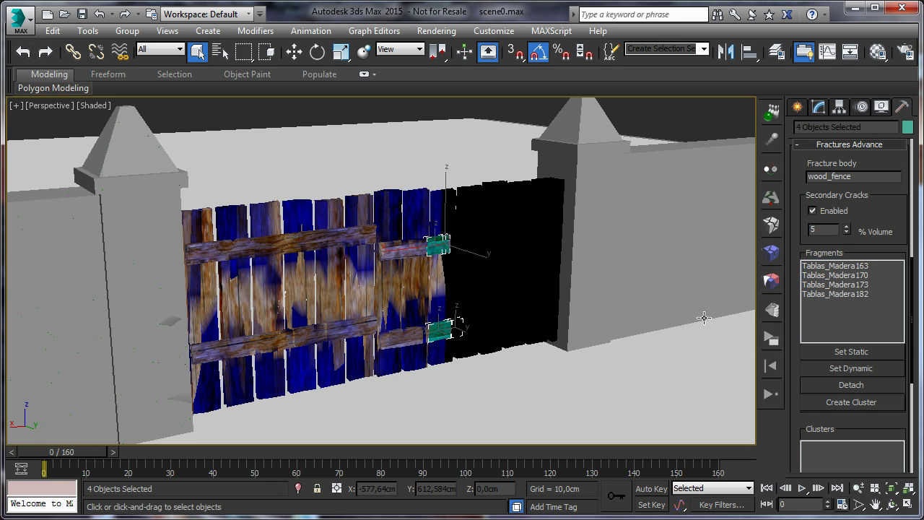
pyautogui.keyDown('ctrl'); pyautogui.click(435, 296); pyautogui.keyUp('ctrl')
pyautogui.keyDown('ctrl'); pyautogui.click(434, 222); pyautogui.keyUp('ctrl')
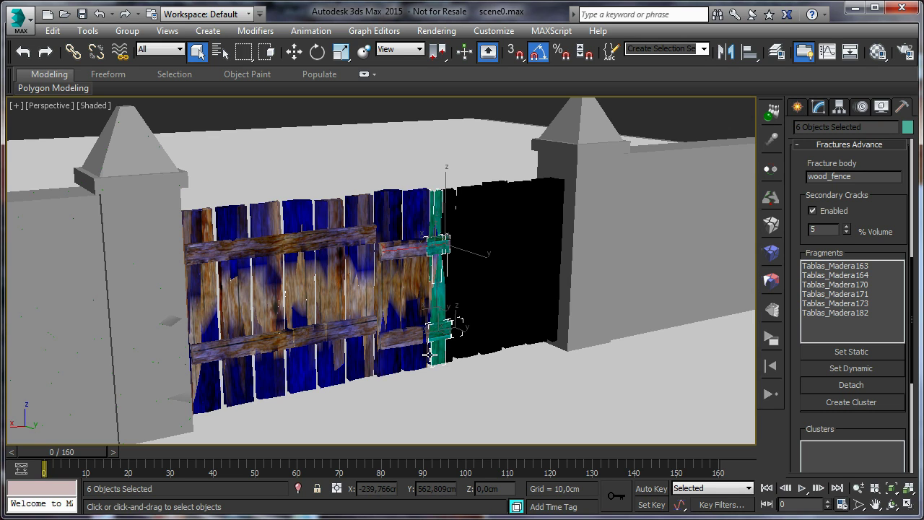
pyautogui.keyDown('ctrl'); pyautogui.click(425, 327); pyautogui.keyUp('ctrl')
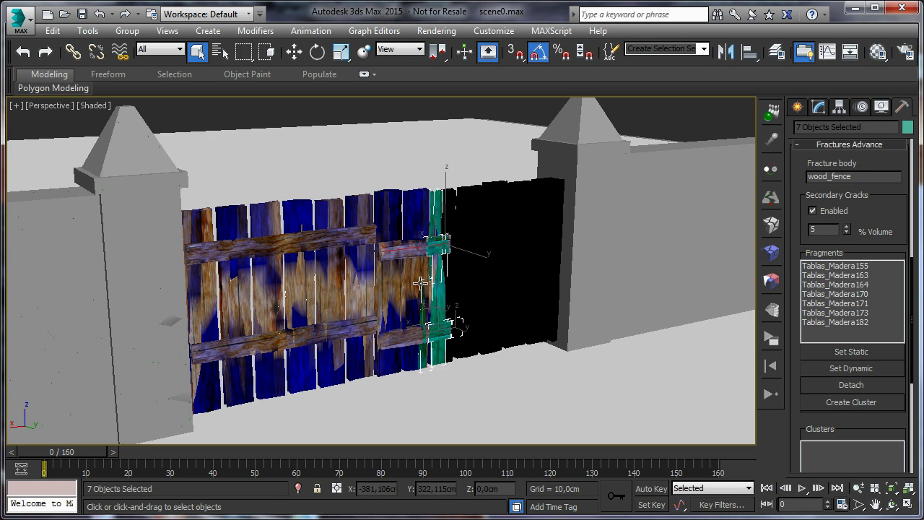
pyautogui.keyDown('ctrl'); pyautogui.click(424, 221); pyautogui.keyUp('ctrl')
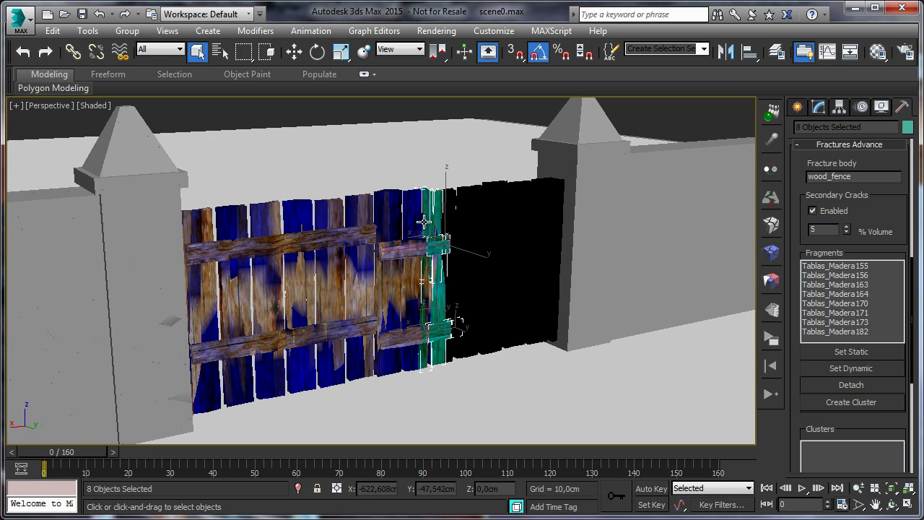
pyautogui.keyDown('ctrl'); pyautogui.click(422, 288); pyautogui.keyUp('ctrl')
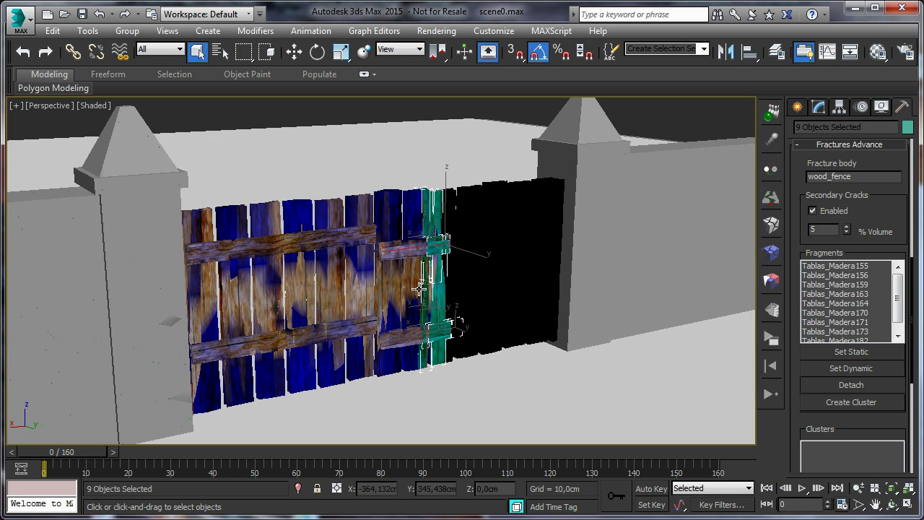
pyautogui.keyDown('ctrl'); pyautogui.click(410, 230); pyautogui.keyUp('ctrl')
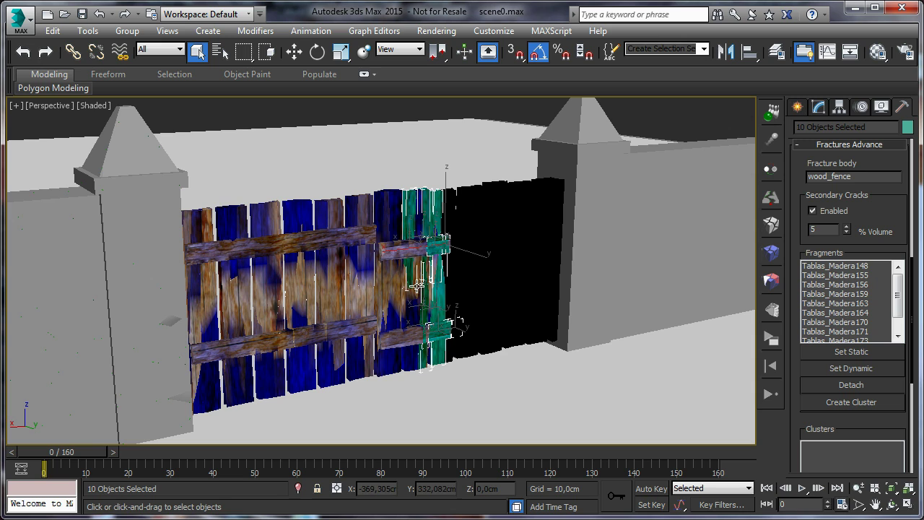
pyautogui.keyDown('ctrl'); pyautogui.click(418, 304); pyautogui.keyUp('ctrl')
pyautogui.keyDown('ctrl'); pyautogui.click(423, 256); pyautogui.keyUp('ctrl')
pyautogui.keyDown('ctrl'); pyautogui.click(423, 335); pyautogui.keyUp('ctrl')
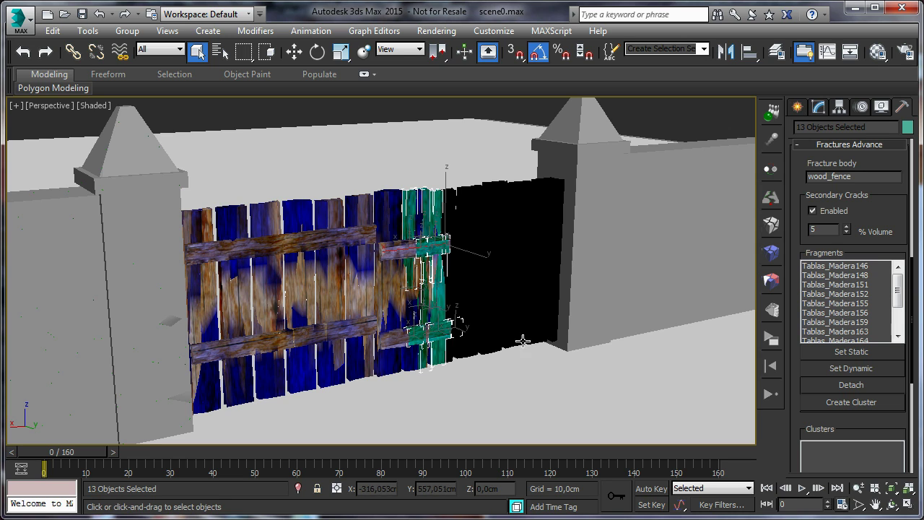
pyautogui.click(846, 354)
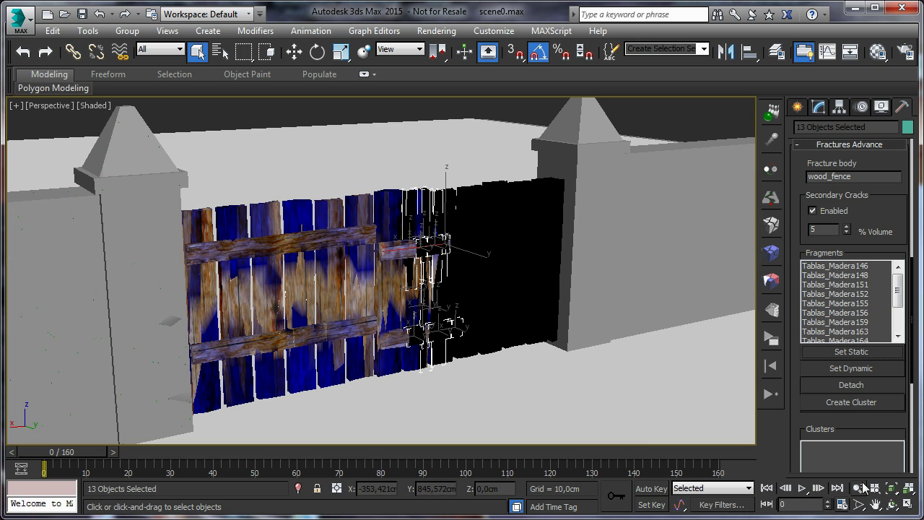
# Return to a front view of the gate, turn off the wood_fence stresses view and clear the selection.
pyautogui.click(891, 504)
pyautogui.moveTo(355, 288); pyautogui.dragTo(346, 250)
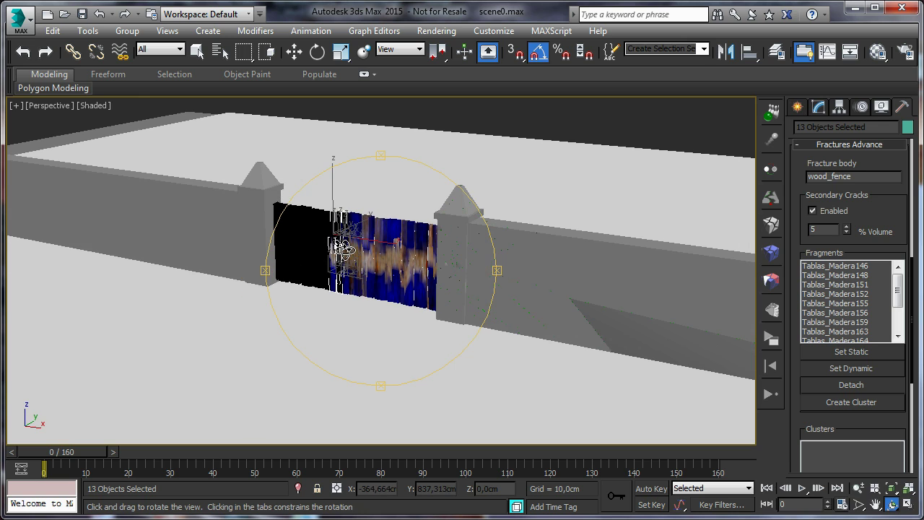
pyautogui.click(772, 255)
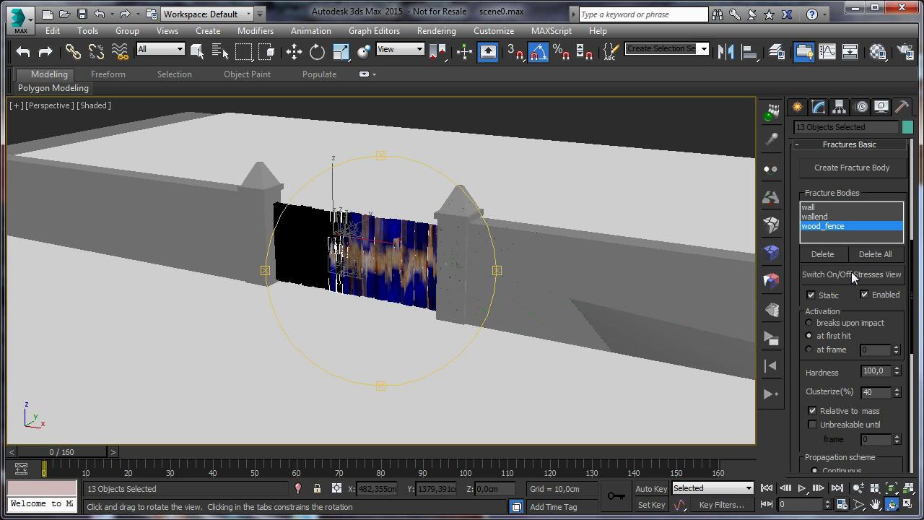
pyautogui.click(851, 272)
pyautogui.click(195, 52)
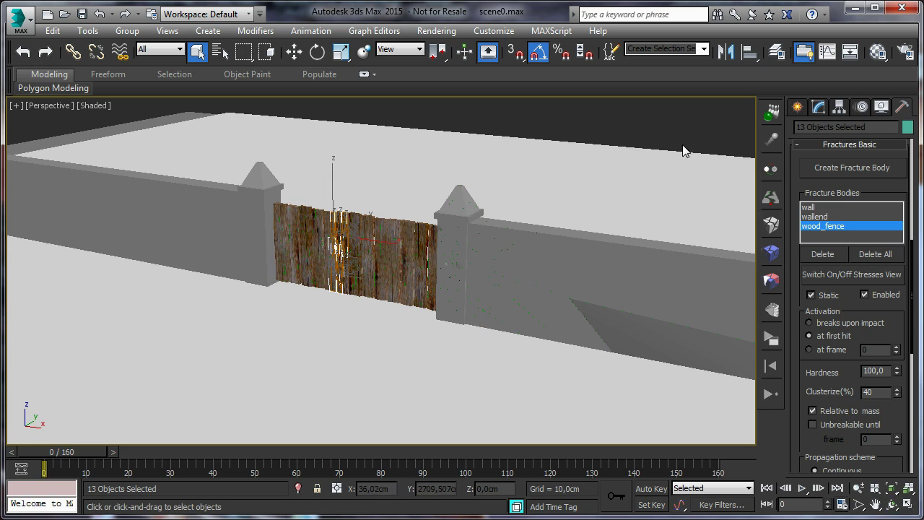
pyautogui.click(671, 133)
# Set the simulation quality to medium and rerun the simulation from frame 0 through frame 160.
pyautogui.click(772, 338)
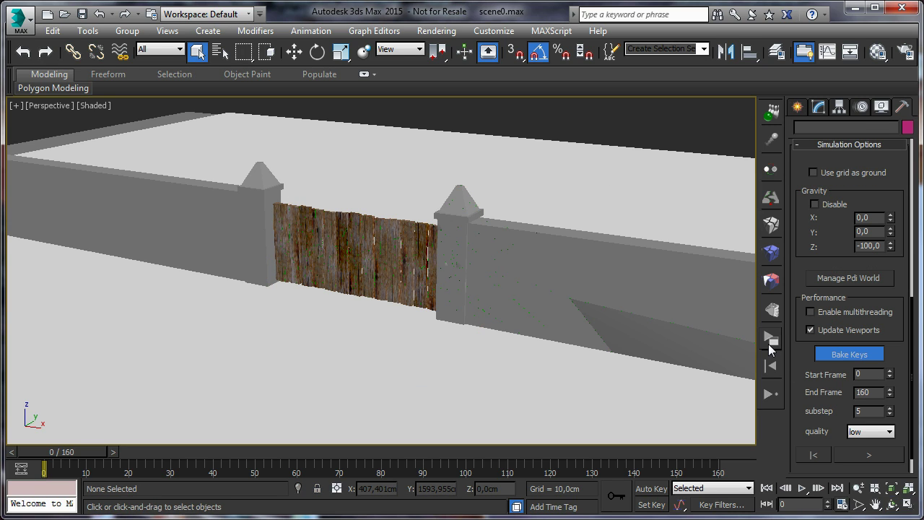
pyautogui.click(868, 432)
pyautogui.click(90, 454)
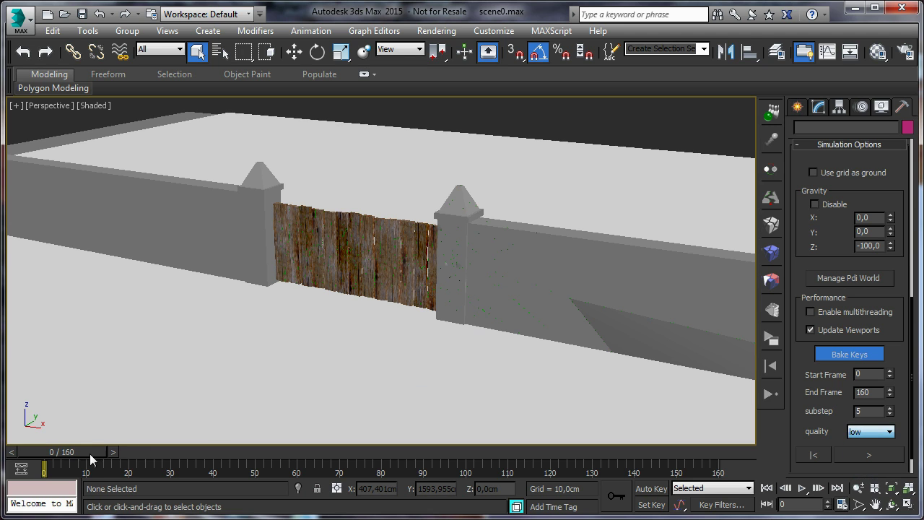
pyautogui.moveTo(103, 452); pyautogui.dragTo(191, 452)
pyautogui.click(198, 51)
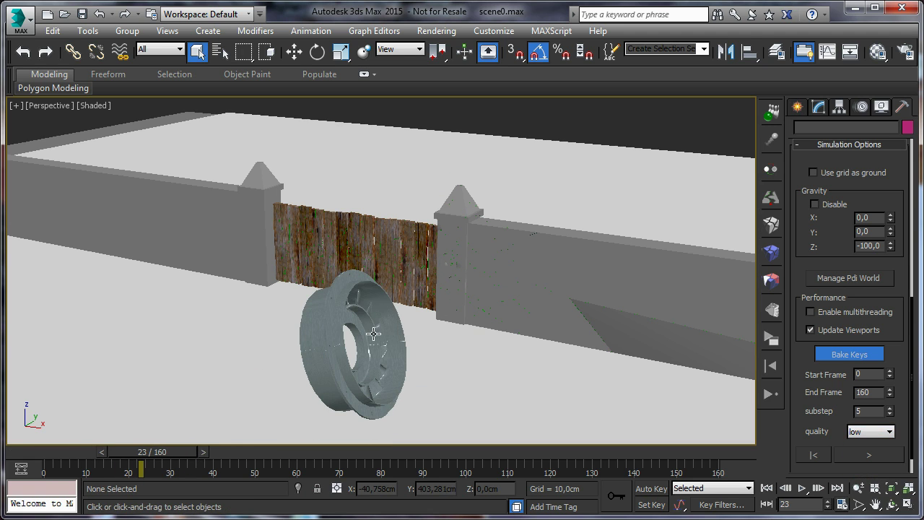
pyautogui.click(886, 433)
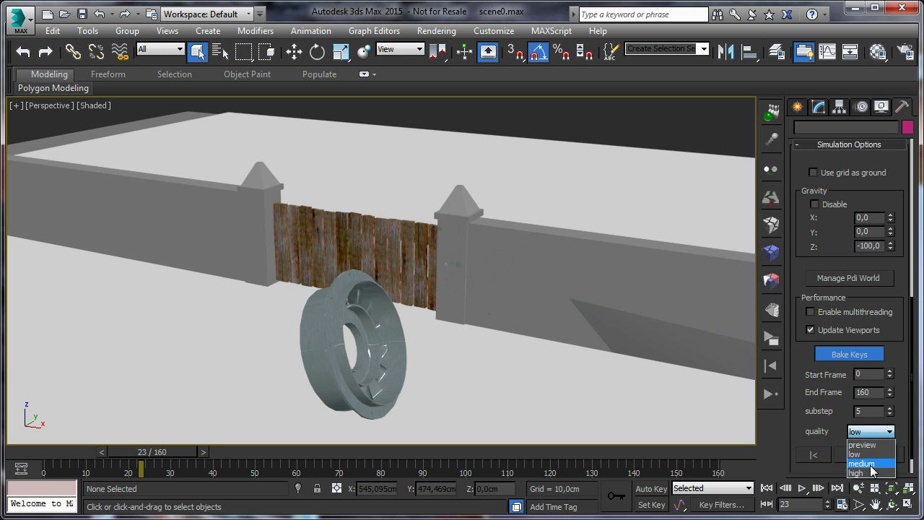
pyautogui.click(870, 464)
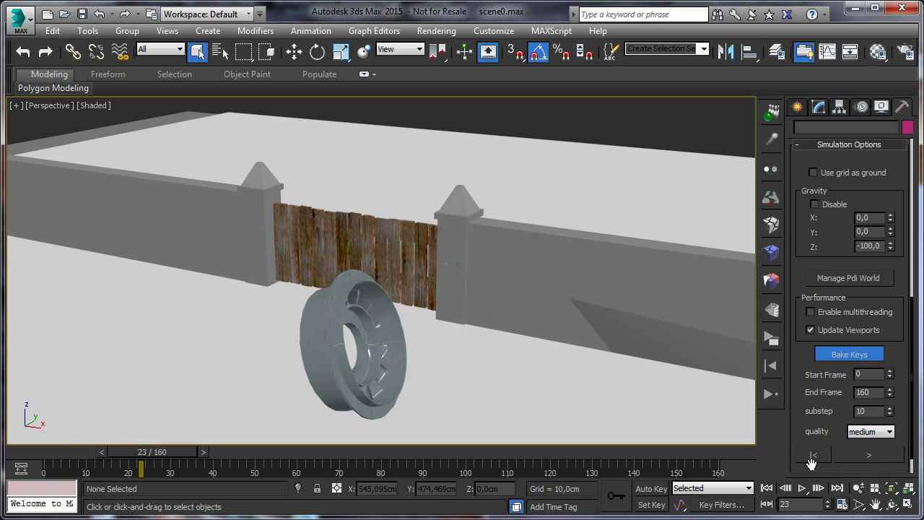
pyautogui.click(814, 457)
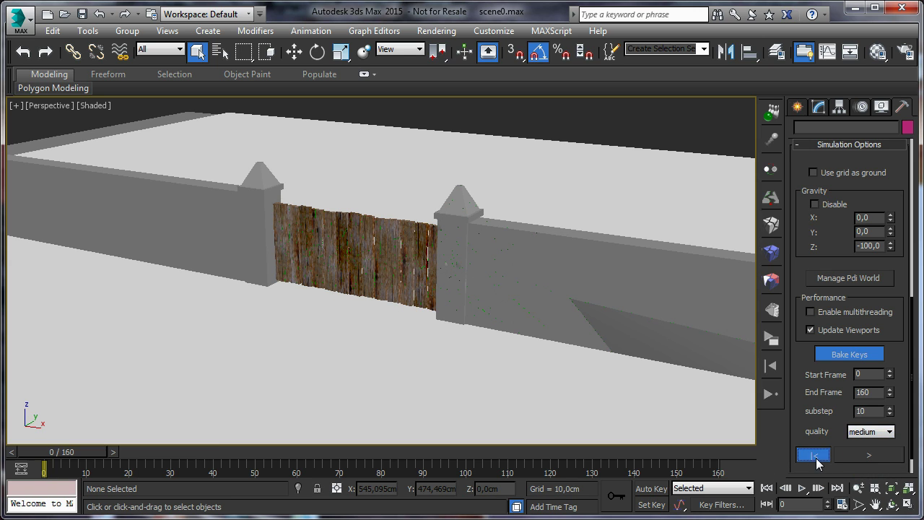
pyautogui.click(864, 457)
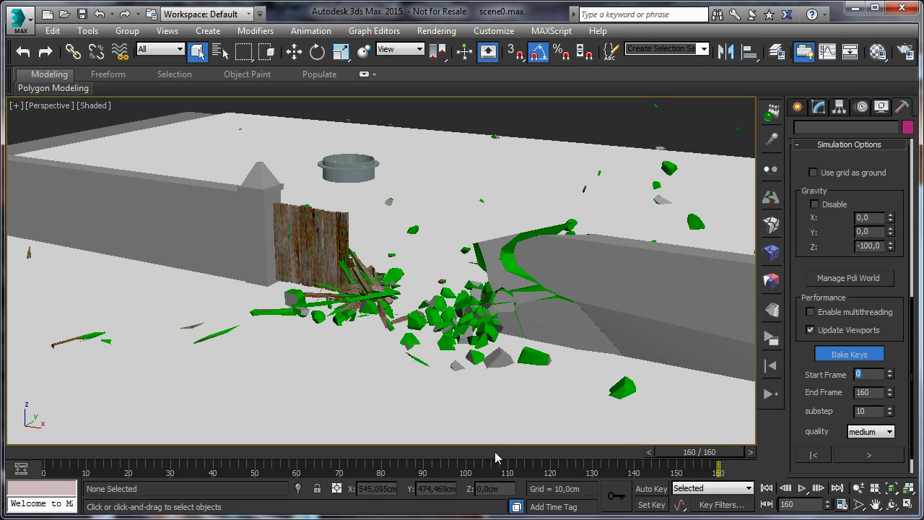
# Play back the baked animation from frame 0, examining how the static planks hold while the rest of the gate, column and wall break.
pyautogui.click(767, 488)
pyautogui.click(803, 489)
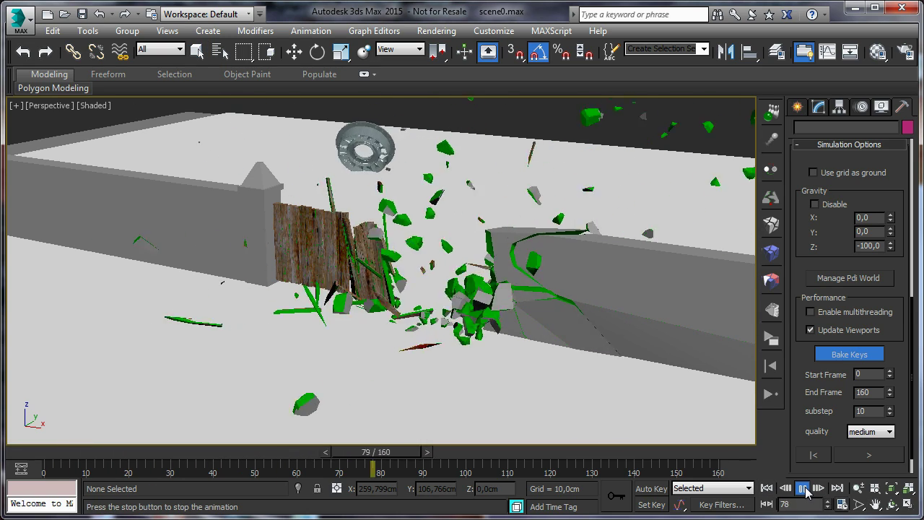
pyautogui.click(803, 489)
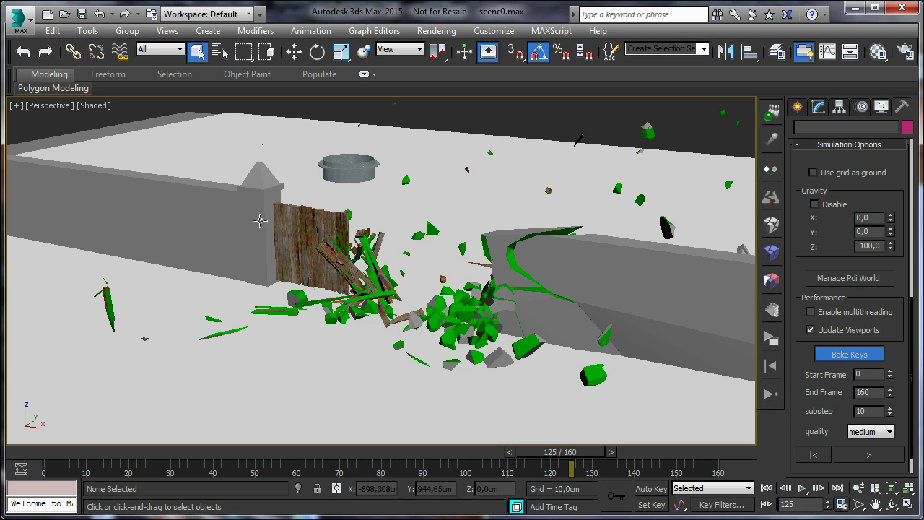
pyautogui.click(804, 489)
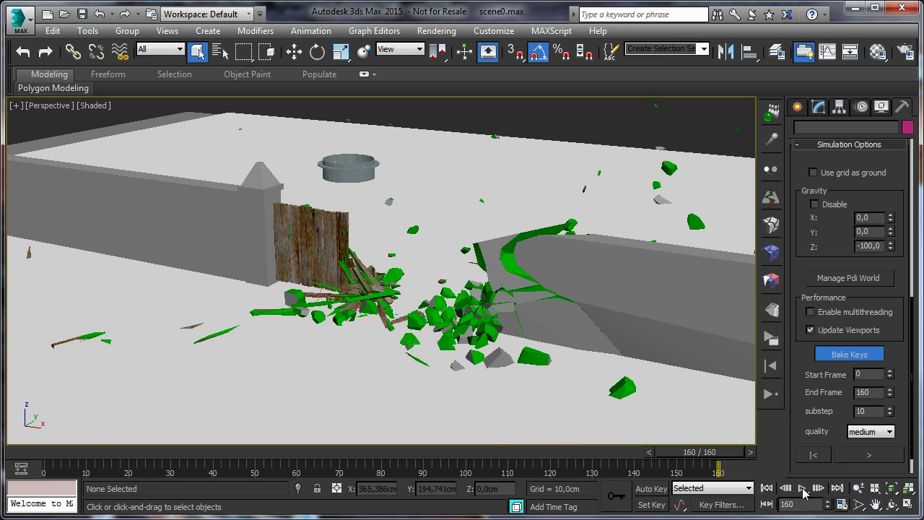
pyautogui.moveTo(40, 451); pyautogui.dragTo(237, 487)
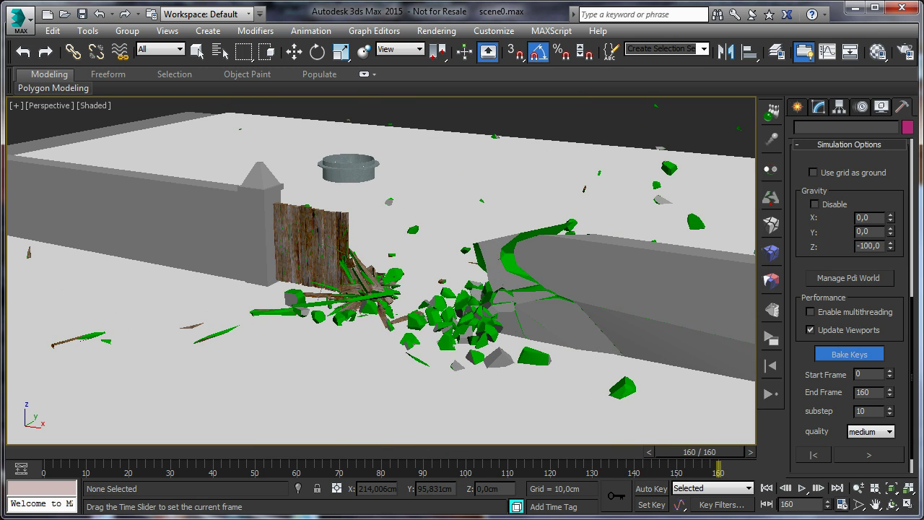
# Scrub the baked animation between frames 106 and 143 to examine how the wall fragments beside the column break away.
pyautogui.moveTo(672, 497); pyautogui.dragTo(458, 500)
pyautogui.click(494, 278)
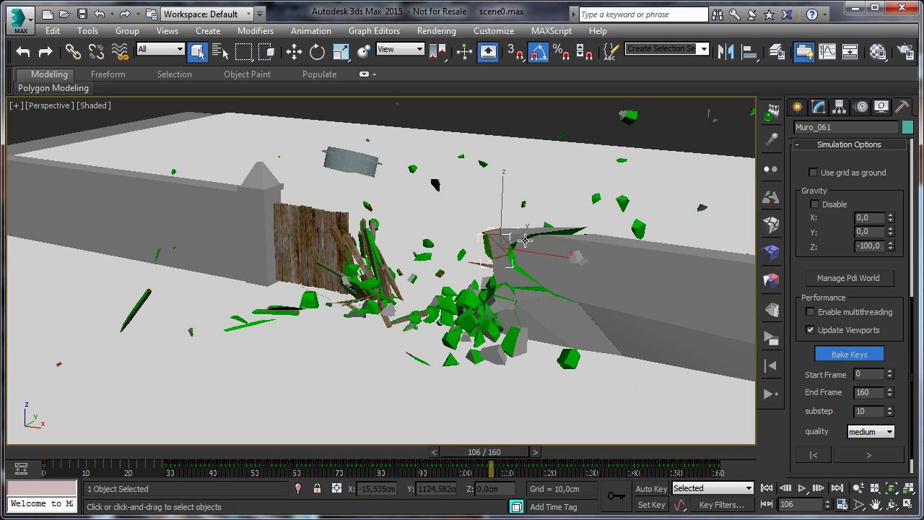
pyautogui.moveTo(495, 453); pyautogui.dragTo(650, 473)
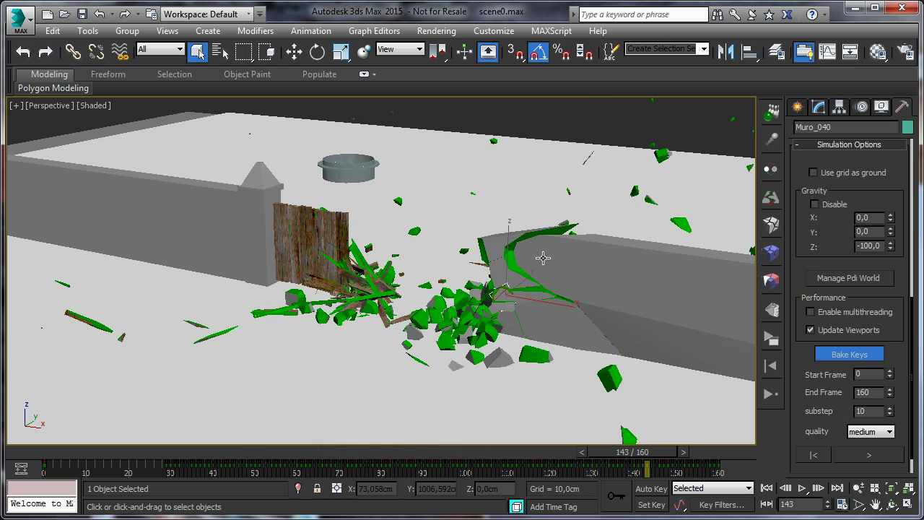
# Reset the simulation to frame 0 and turn on the stresses view for the wall fracture body, with its advanced fracture settings open.
pyautogui.click(816, 457)
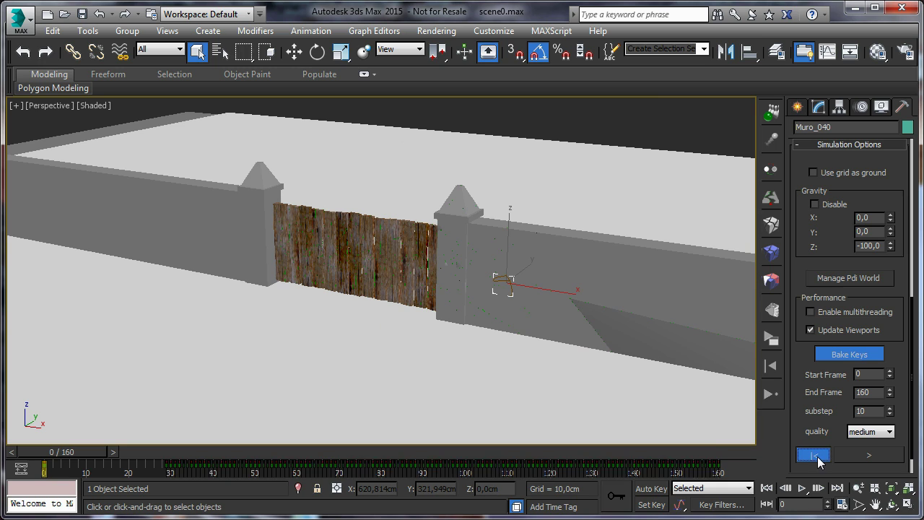
pyautogui.click(770, 252)
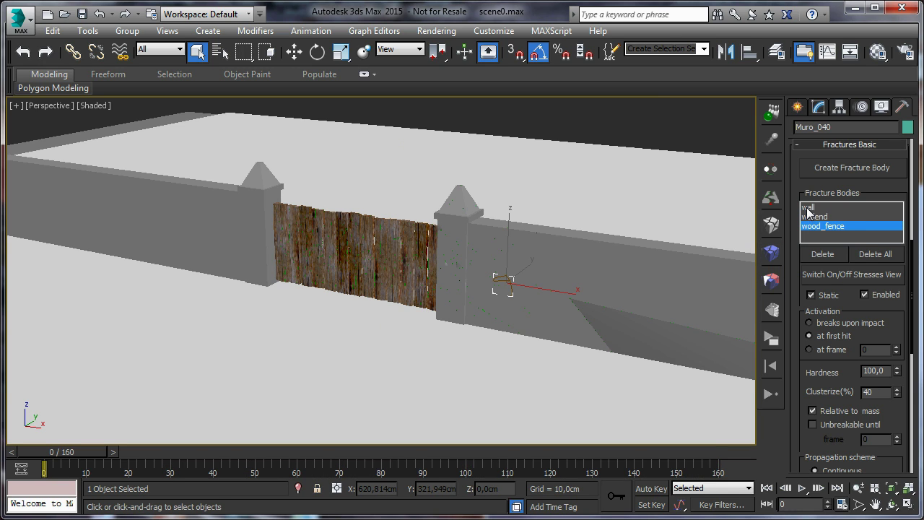
pyautogui.click(808, 208)
pyautogui.click(830, 274)
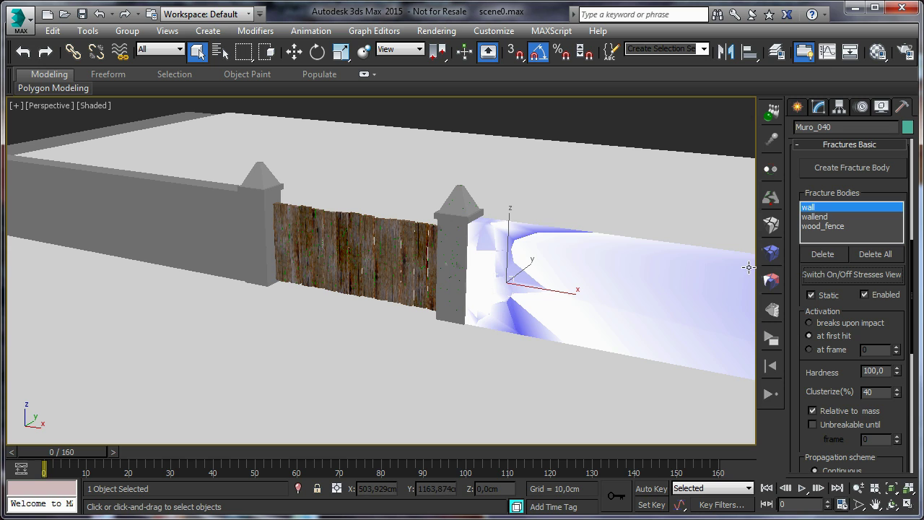
pyautogui.click(772, 281)
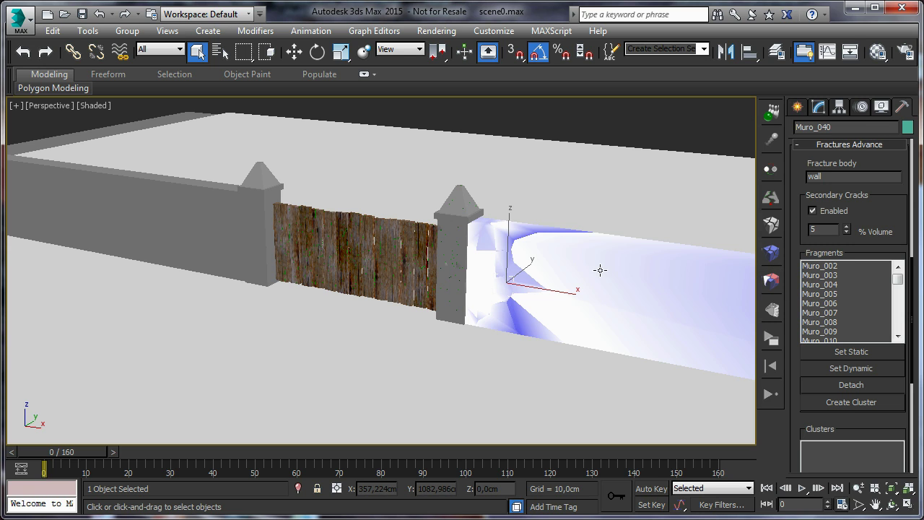
pyautogui.click(516, 232)
pyautogui.keyDown('ctrl'); pyautogui.click(496, 241); pyautogui.keyUp('ctrl')
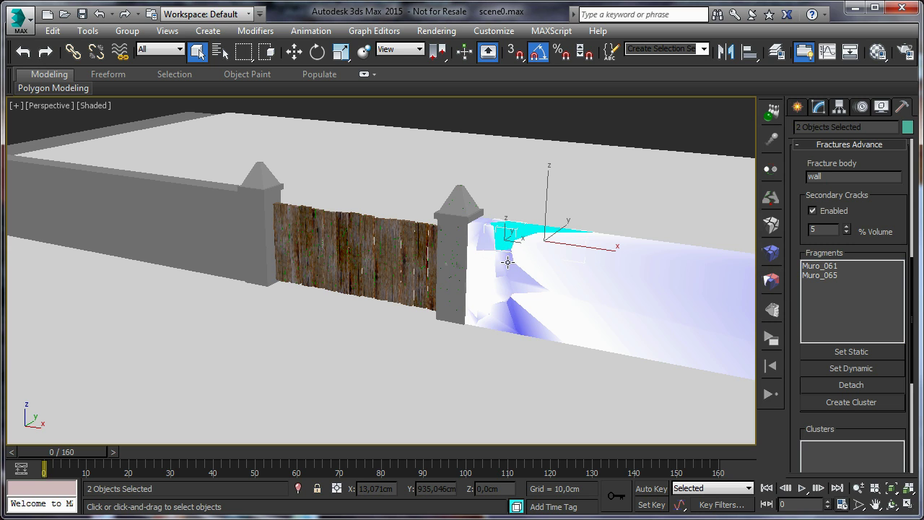
pyautogui.keyDown('ctrl'); pyautogui.click(551, 264); pyautogui.keyUp('ctrl')
pyautogui.keyDown('ctrl'); pyautogui.click(513, 270); pyautogui.keyUp('ctrl')
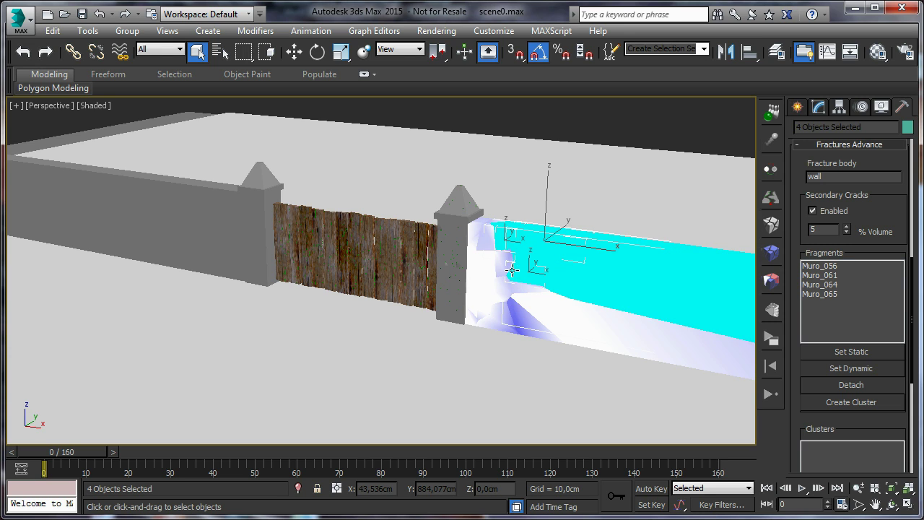
pyautogui.keyDown('ctrl'); pyautogui.click(508, 256); pyautogui.keyUp('ctrl')
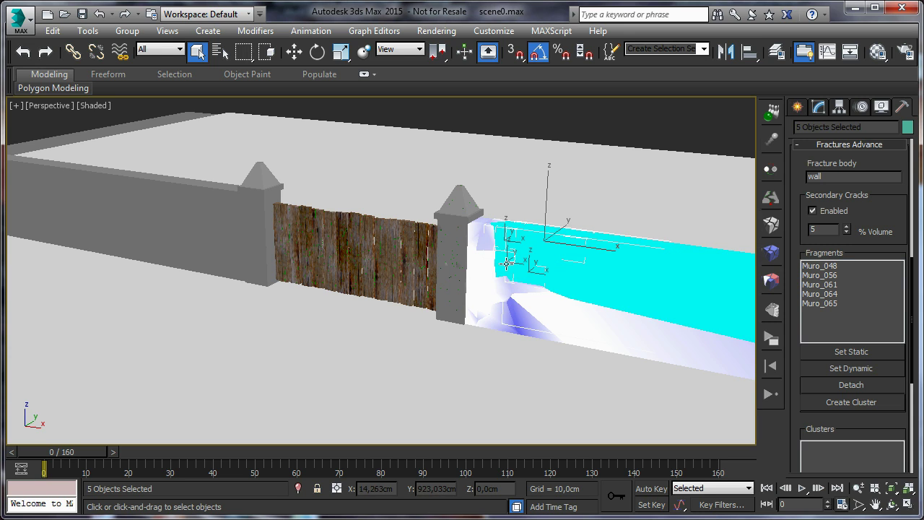
pyautogui.keyDown('ctrl'); pyautogui.click(549, 304); pyautogui.keyUp('ctrl')
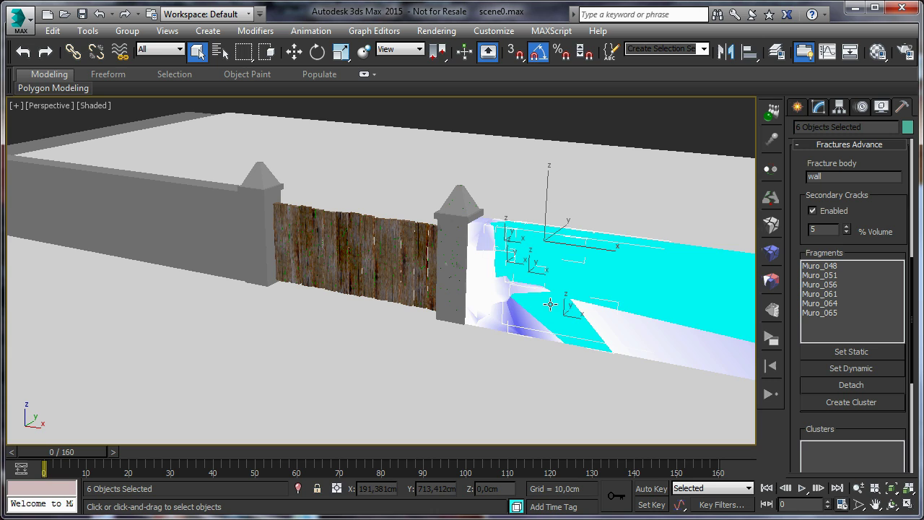
pyautogui.keyDown('ctrl'); pyautogui.click(591, 309); pyautogui.keyUp('ctrl')
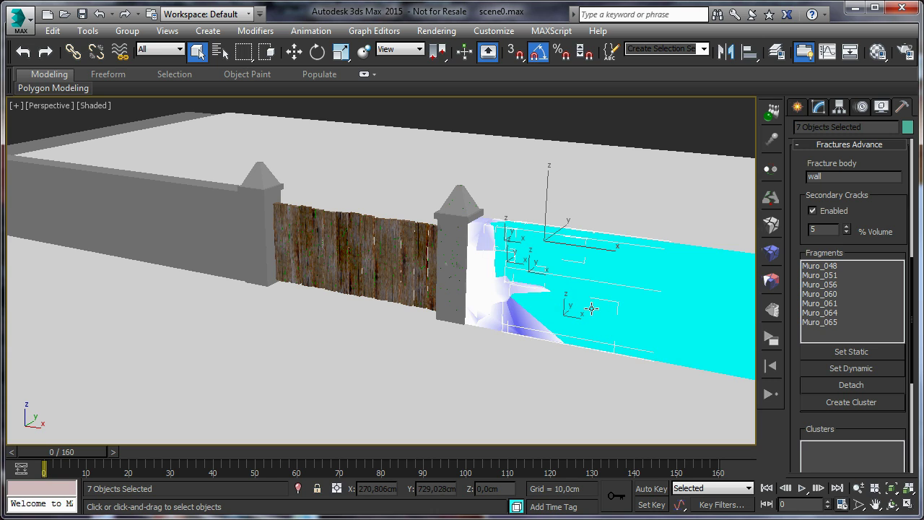
pyautogui.keyDown('ctrl'); pyautogui.click(517, 312); pyautogui.keyUp('ctrl')
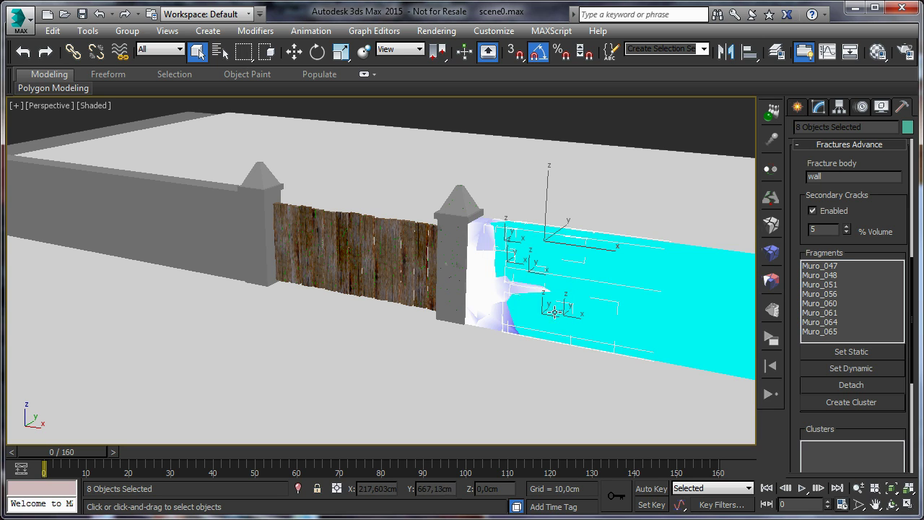
pyautogui.keyDown('ctrl'); pyautogui.click(535, 290); pyautogui.keyUp('ctrl')
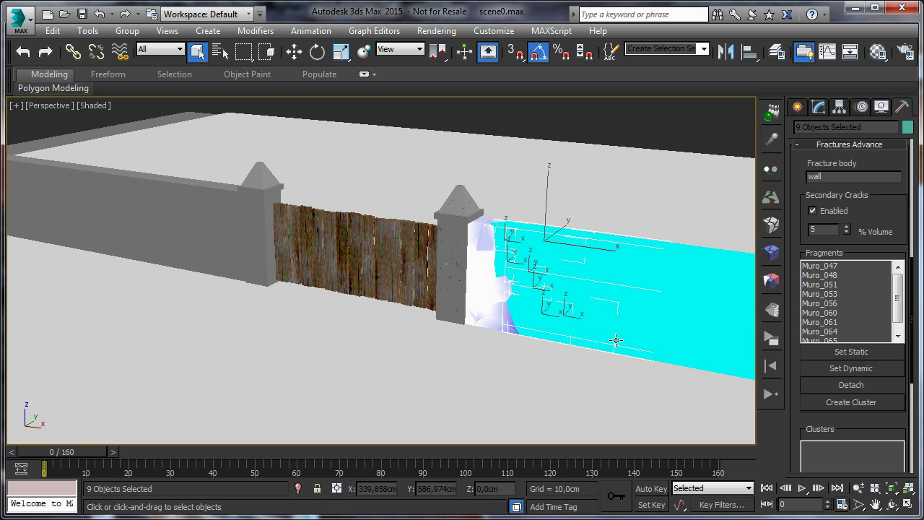
pyautogui.click(502, 258)
# Set the five large wall fragments Muro_047, Muro_051, Muro_060, Muro_064 and Muro_065 to static.
pyautogui.click(549, 252)
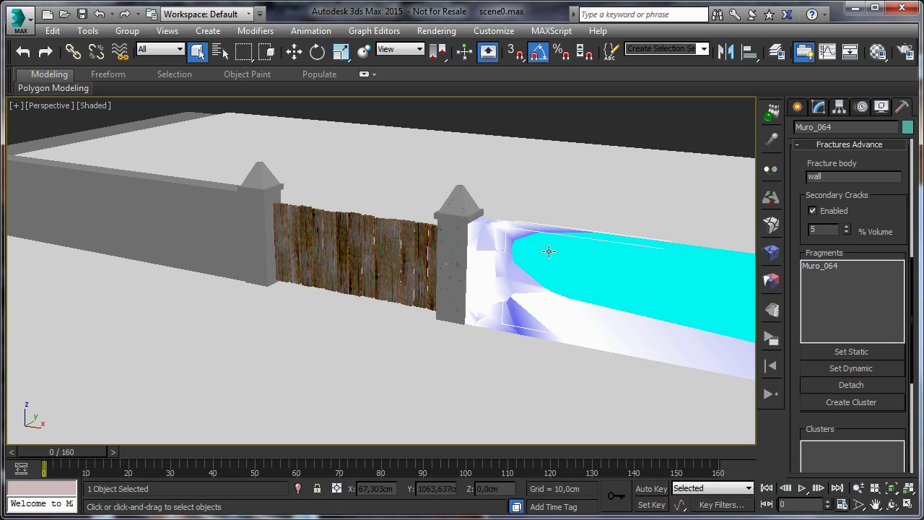
pyautogui.keyDown('ctrl'); pyautogui.click(558, 312); pyautogui.keyUp('ctrl')
pyautogui.keyDown('ctrl'); pyautogui.click(572, 327); pyautogui.keyUp('ctrl')
pyautogui.keyDown('ctrl'); pyautogui.click(538, 335); pyautogui.keyUp('ctrl')
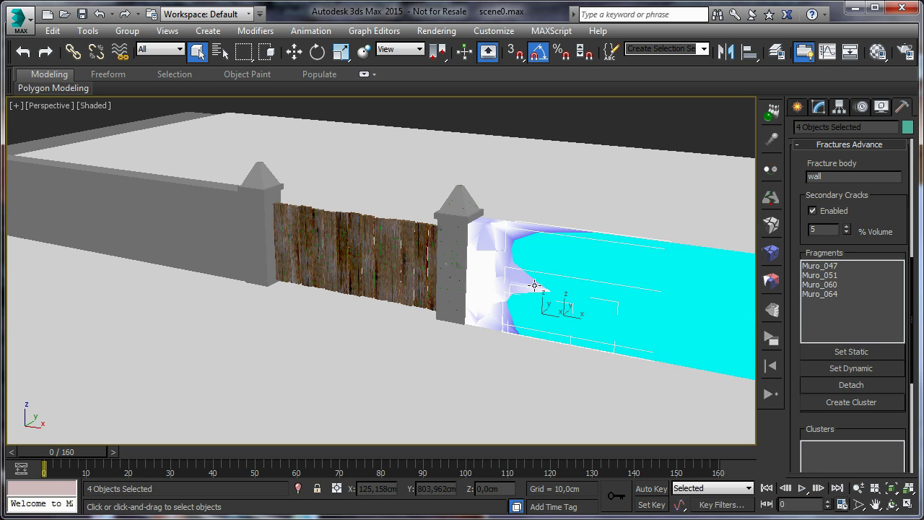
pyautogui.keyDown('ctrl'); pyautogui.click(545, 228); pyautogui.keyUp('ctrl')
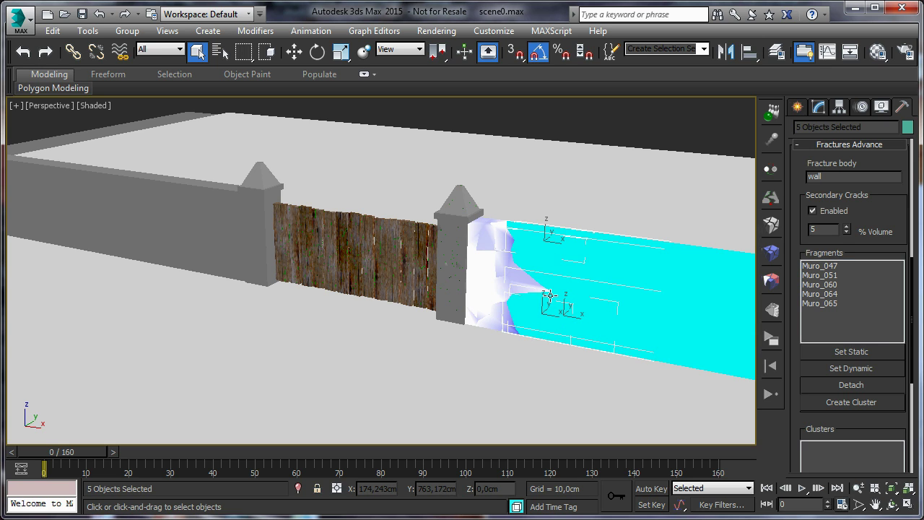
pyautogui.click(850, 352)
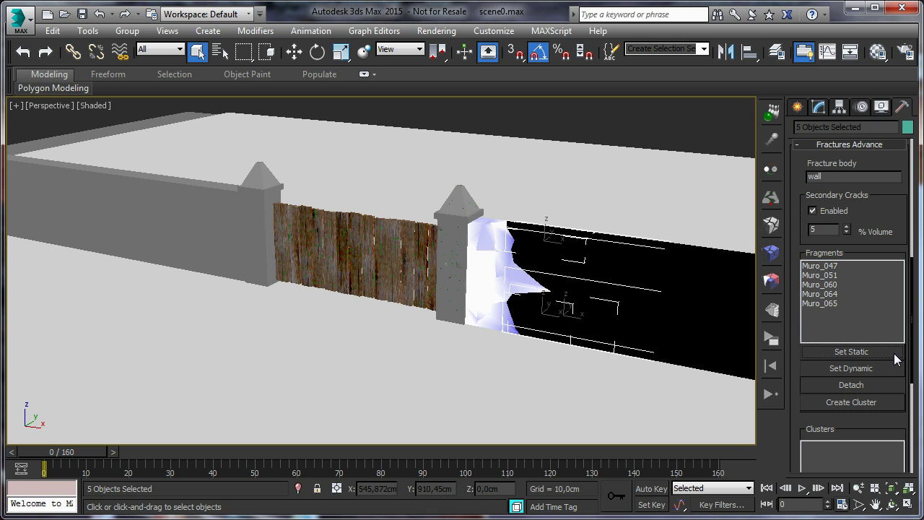
# Turn off the stresses view of the wall fracture body and clear the fragment selection.
pyautogui.click(770, 229)
pyautogui.click(771, 278)
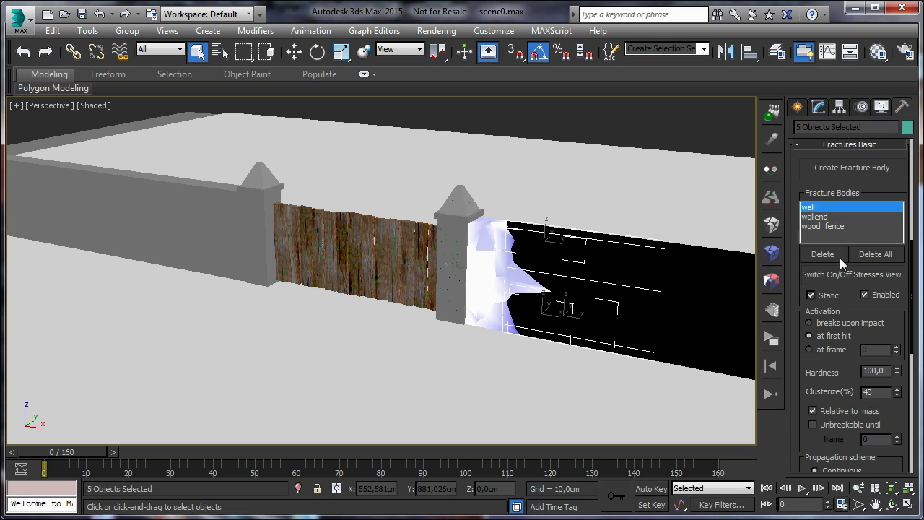
pyautogui.click(841, 275)
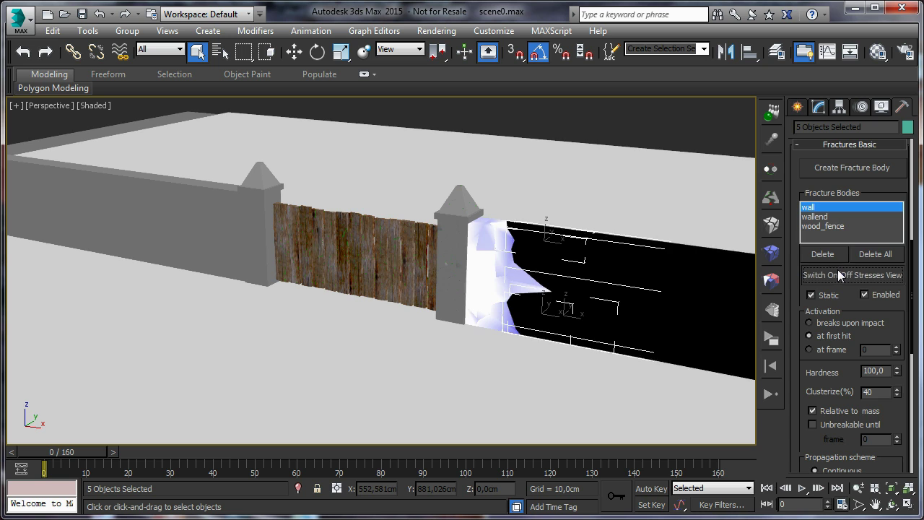
pyautogui.click(695, 133)
# Rerun the medium-quality simulation from frame 0 through frame 160 with the static wall fragments.
pyautogui.click(771, 336)
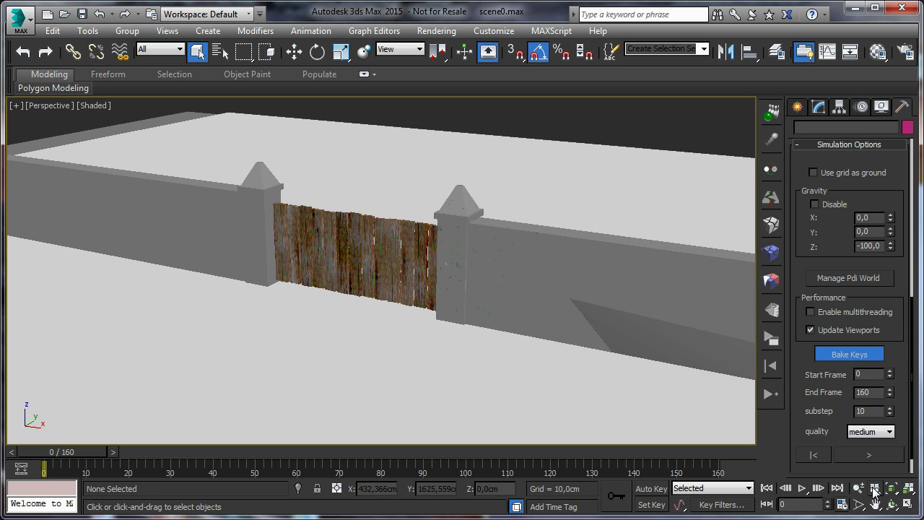
pyautogui.click(817, 456)
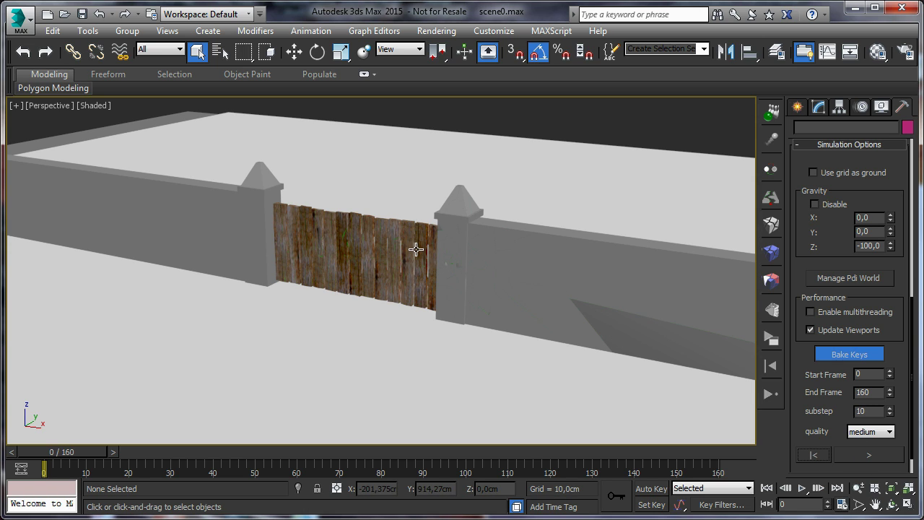
pyautogui.click(865, 455)
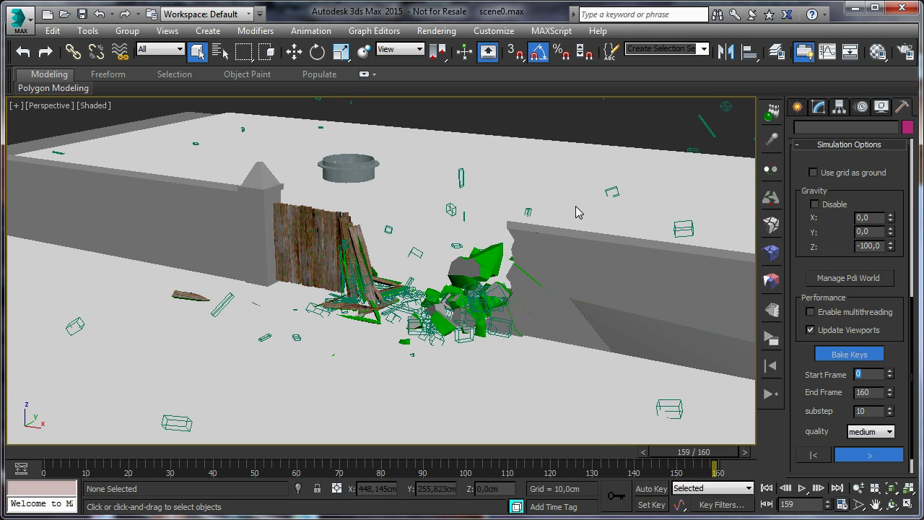
# Play back the new simulation from frame 0 and scrub to frame 101, examining how the static wall section and planks hold.
pyautogui.click(768, 490)
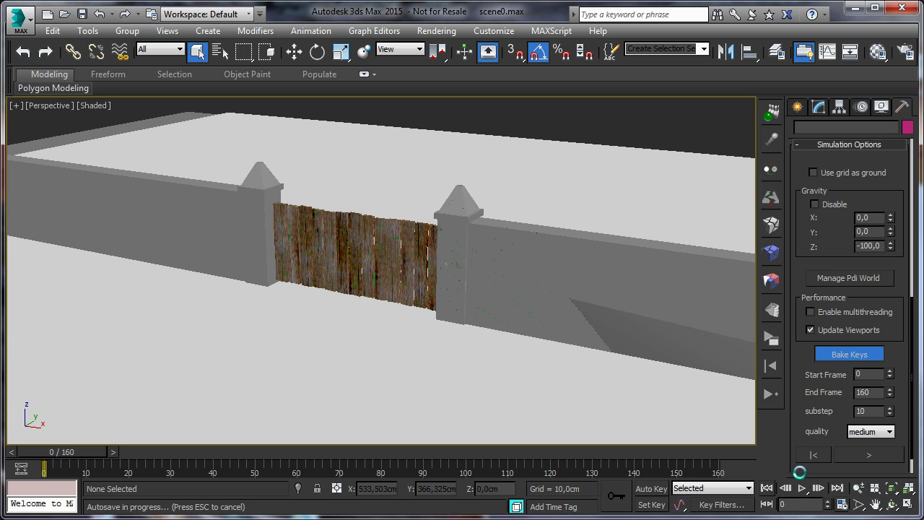
pyautogui.click(801, 488)
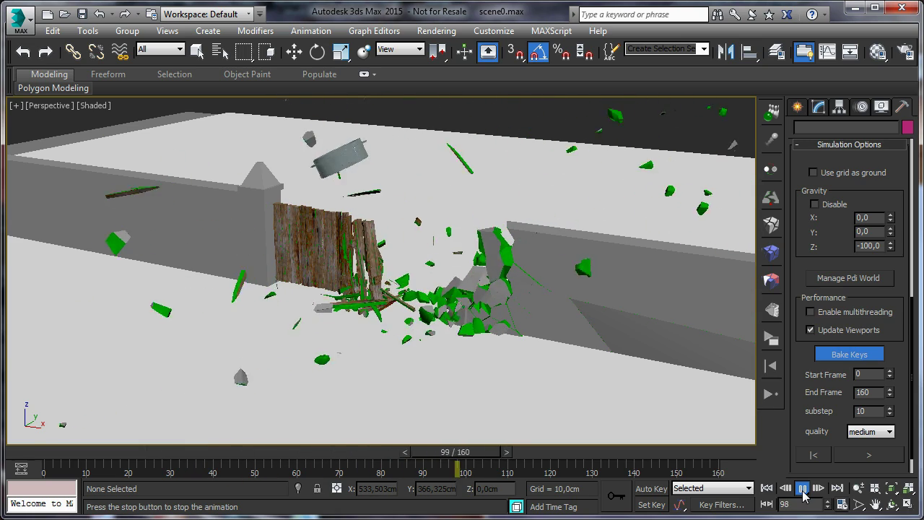
pyautogui.click(802, 488)
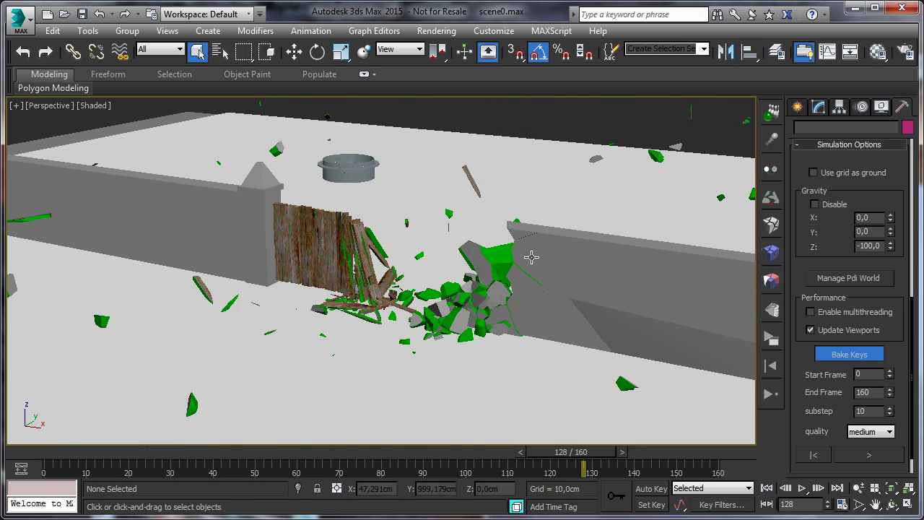
pyautogui.click(803, 489)
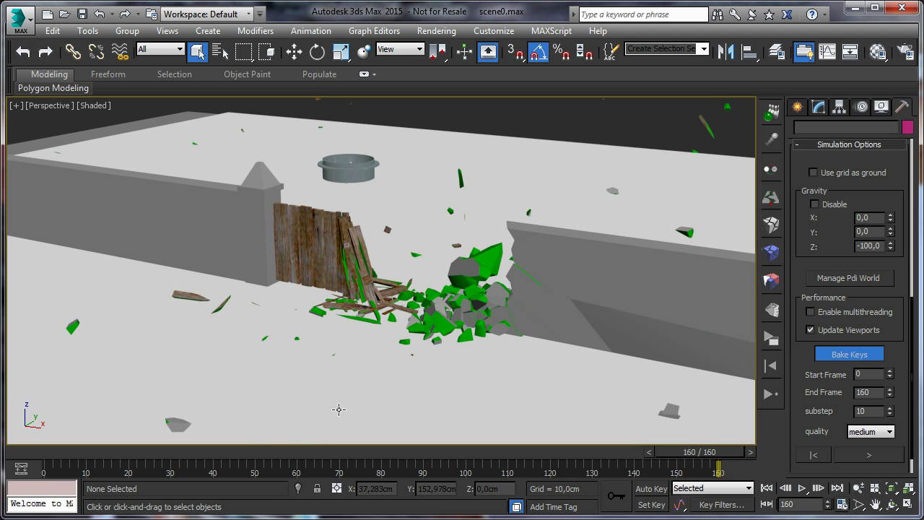
pyautogui.moveTo(233, 457); pyautogui.dragTo(470, 452)
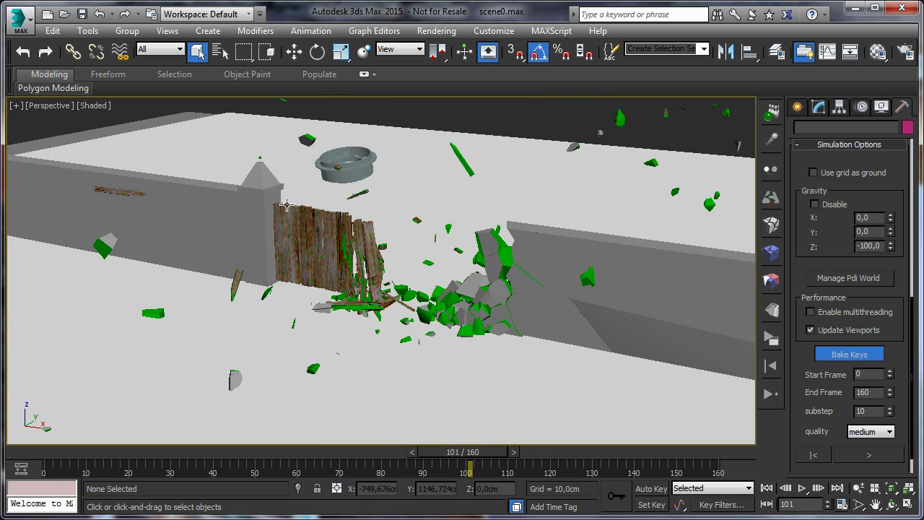
# Delete all Pdi bodies from the Pulldownit world and close the Manage Pdi World dialog.
pyautogui.click(836, 280)
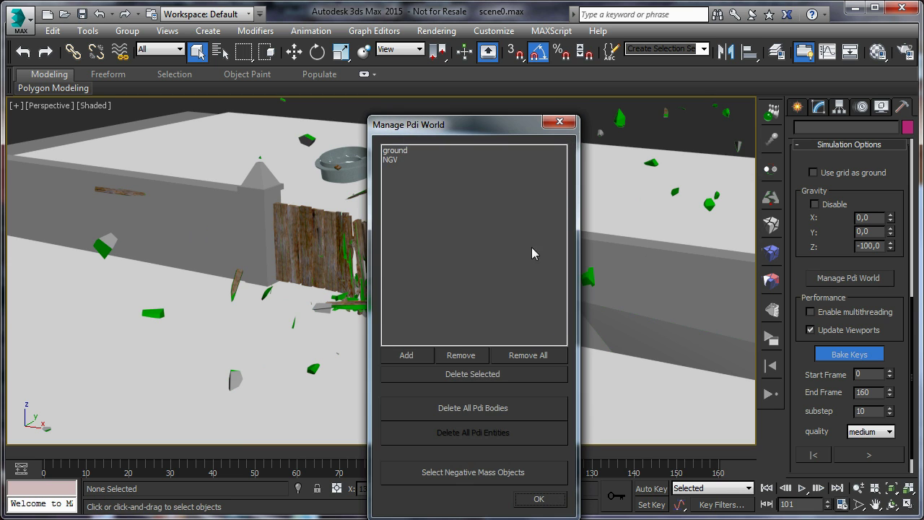
pyautogui.moveTo(479, 128); pyautogui.dragTo(657, 95)
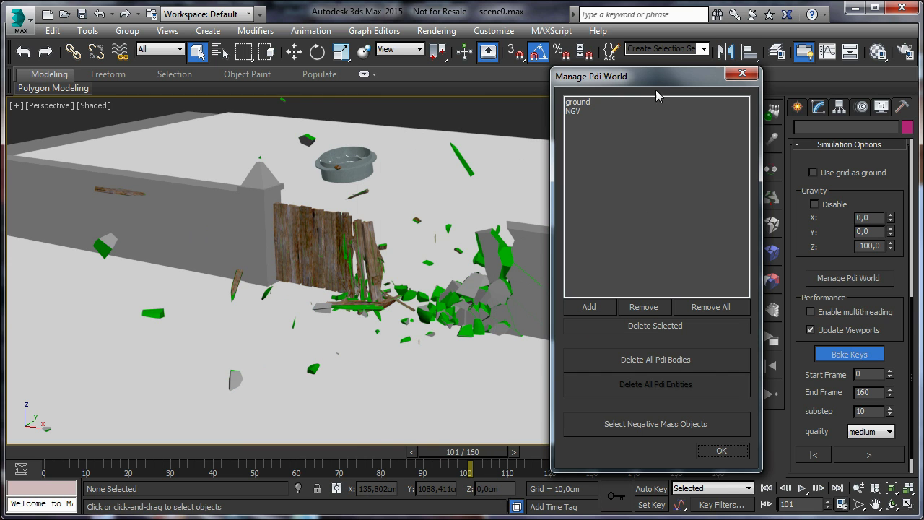
pyautogui.click(659, 360)
pyautogui.click(503, 378)
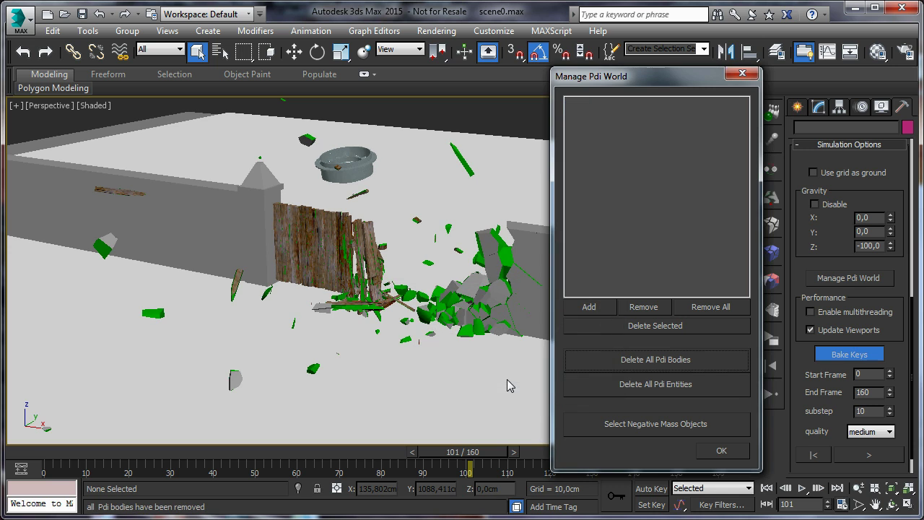
pyautogui.click(721, 454)
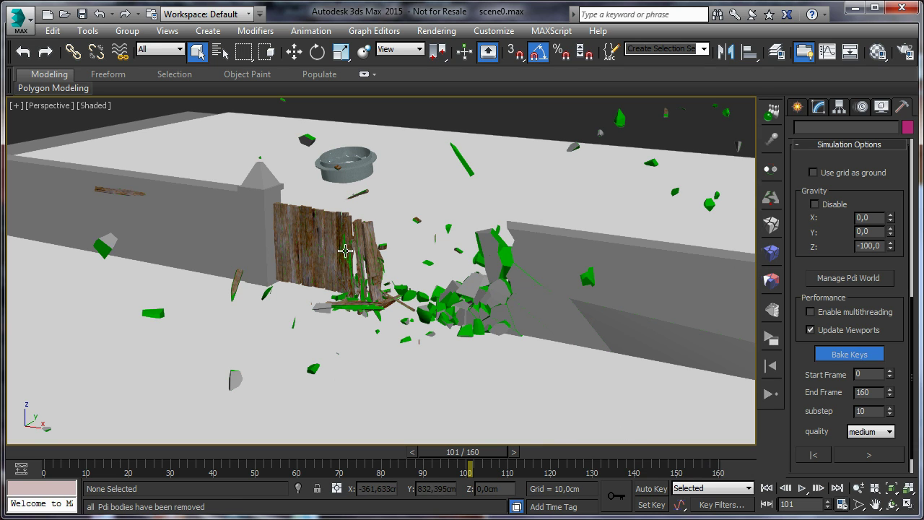
# Inspect the baked keys on individual wall and plank fragments, scrubbing the animation to frame 140.
pyautogui.click(367, 255)
pyautogui.click(497, 247)
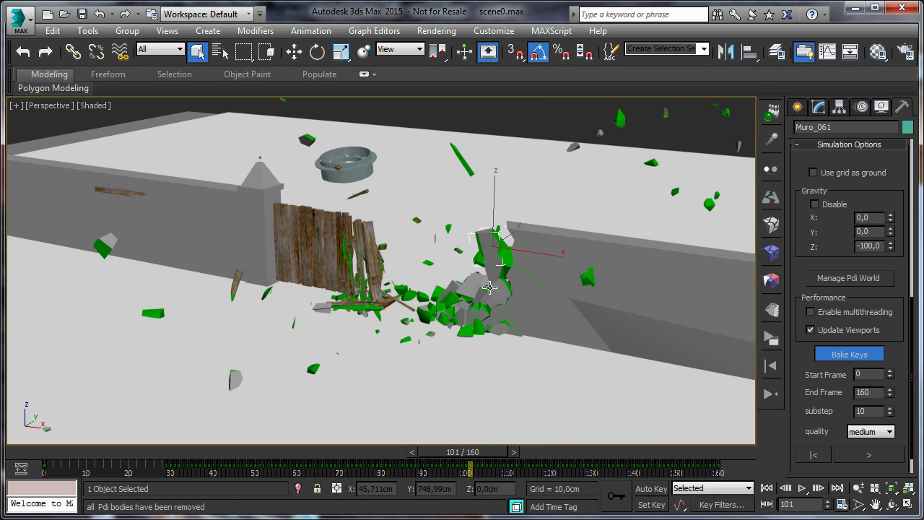
pyautogui.click(372, 279)
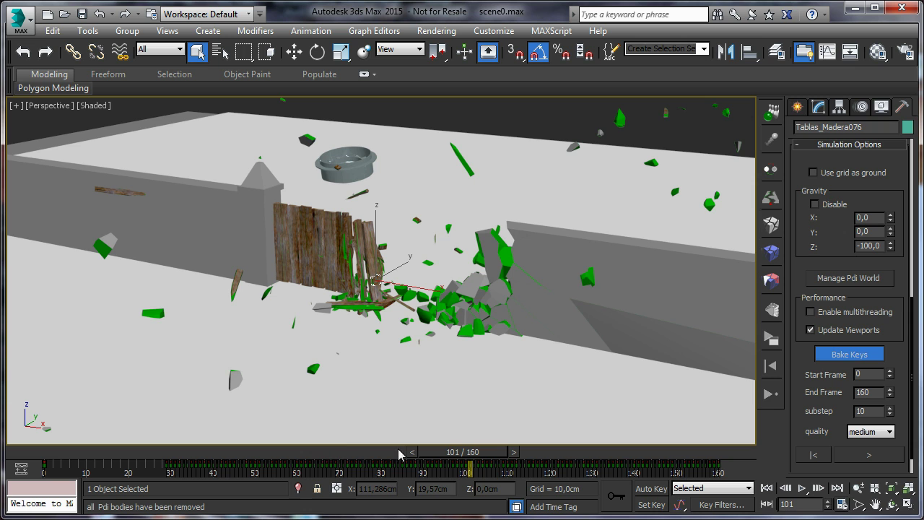
pyautogui.click(483, 288)
pyautogui.moveTo(442, 452); pyautogui.dragTo(632, 473)
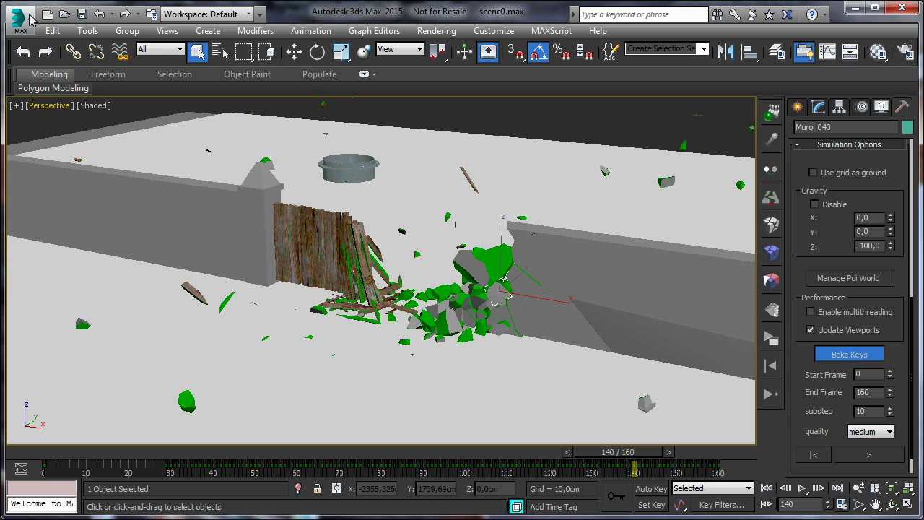
# Save the scene with baked keys as scene1keys.max in the scenes folder, replacing the existing file.
pyautogui.click(22, 18)
pyautogui.click(75, 182)
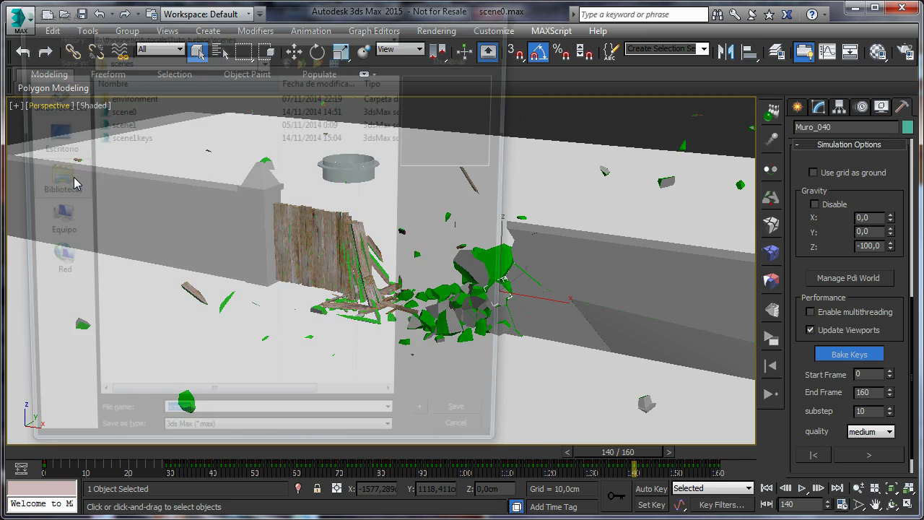
pyautogui.click(221, 432)
pyautogui.write('1')
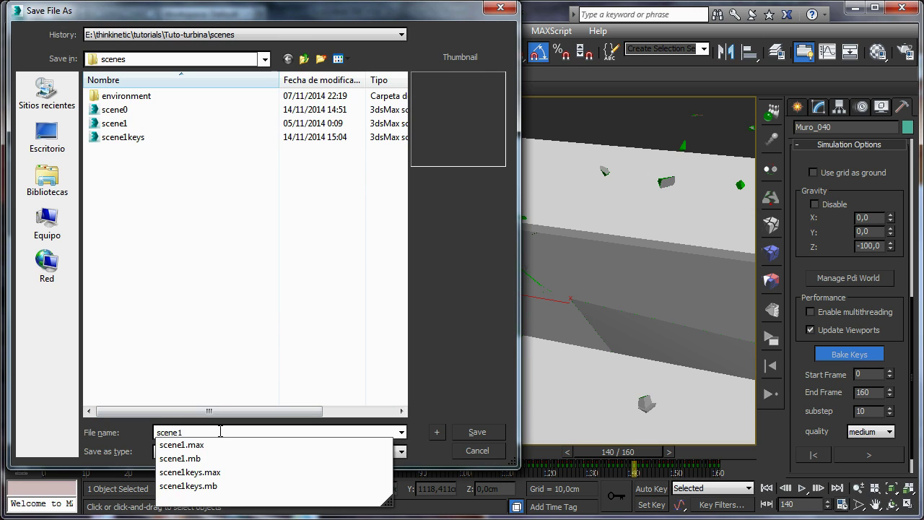
pyautogui.write('keys')
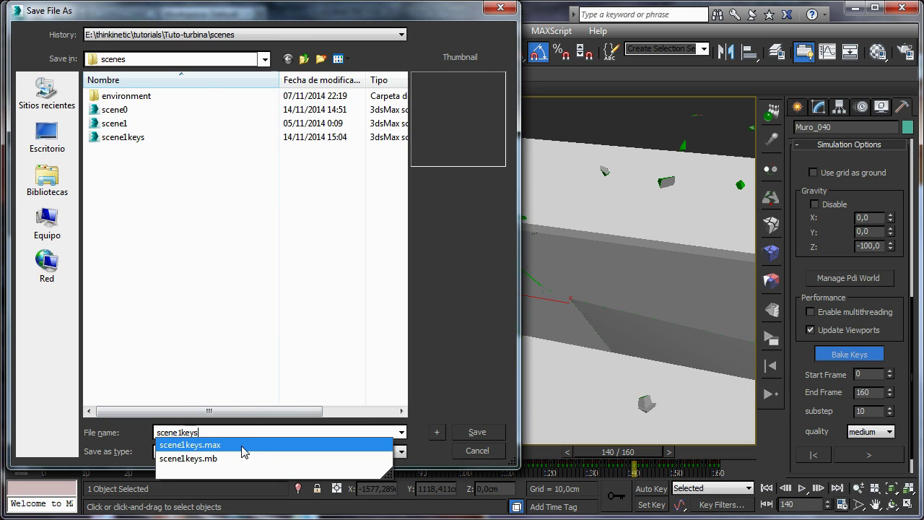
pyautogui.click(496, 436)
pyautogui.click(479, 435)
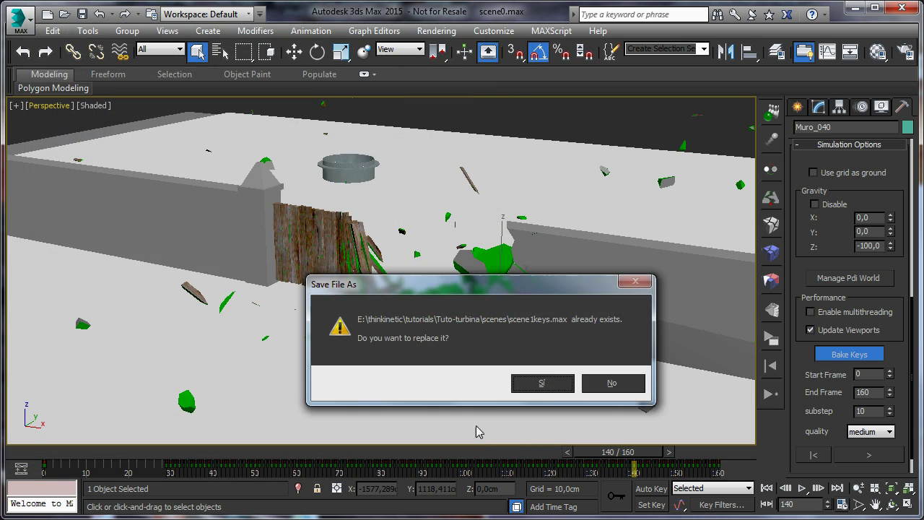
pyautogui.click(543, 384)
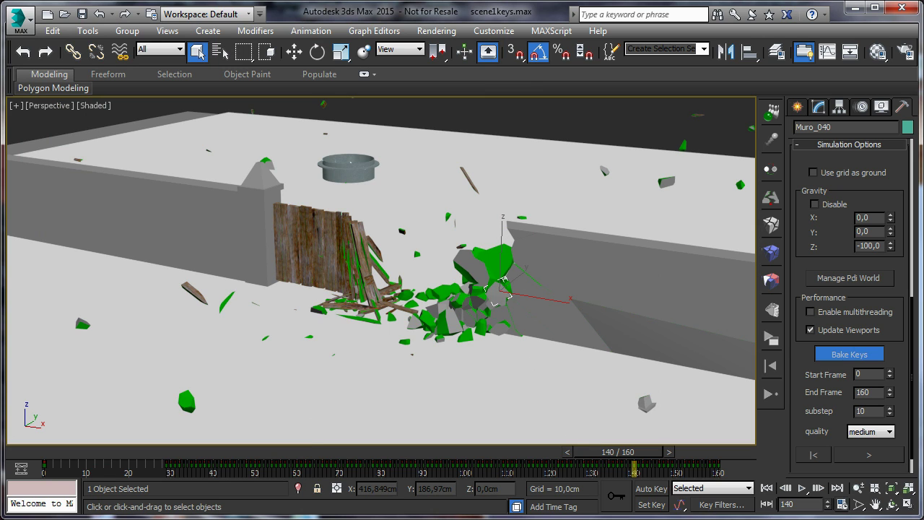
# Scrub the baked animation back to frame 17 and display the perspective viewport in wireframe.
pyautogui.keyDown('alt'); pyautogui.moveTo(404, 296); pyautogui.dragTo(394, 280, button='middle'); pyautogui.keyUp('alt')
pyautogui.moveTo(315, 452); pyautogui.dragTo(175, 460)
pyautogui.moveTo(292, 346); pyautogui.dragTo(291, 294, button='middle')
pyautogui.scroll(-3, 290, 295)
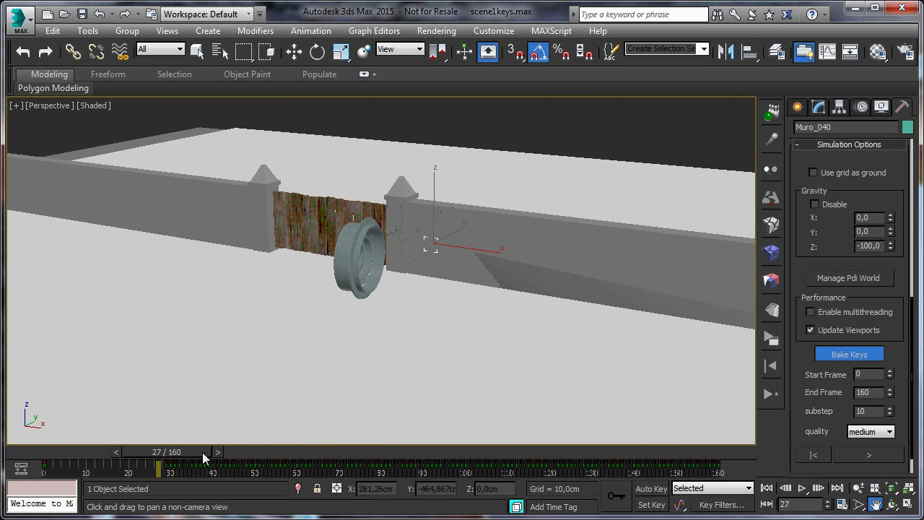
pyautogui.moveTo(204, 456); pyautogui.dragTo(163, 462)
pyautogui.hotkey('ctrl', 'p')
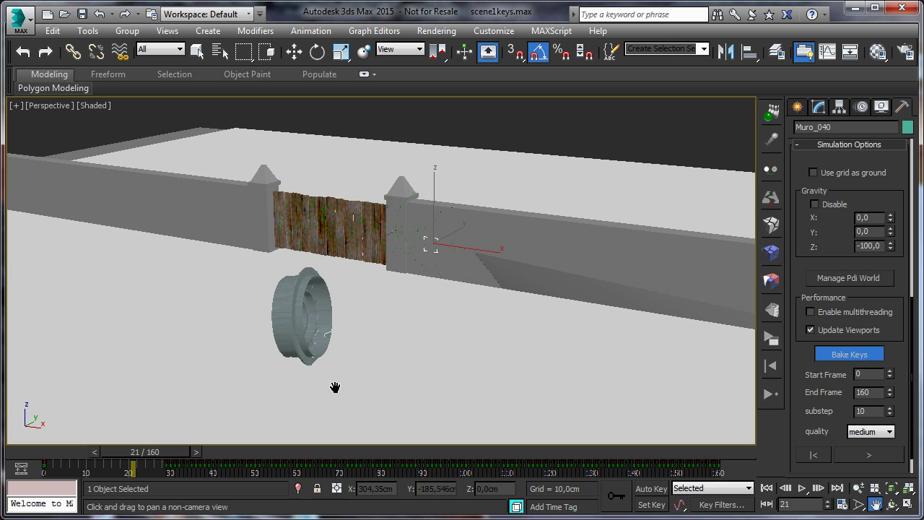
pyautogui.click(106, 104)
pyautogui.click(148, 223)
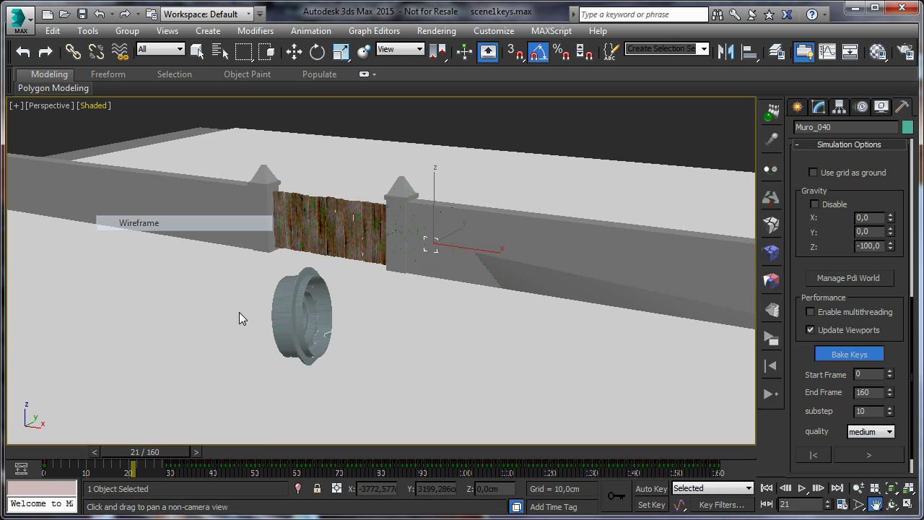
pyautogui.moveTo(162, 454)
pyautogui.mouseDown()
pyautogui.moveTo(230, 453)
pyautogui.moveTo(145, 460)
pyautogui.mouseUp()
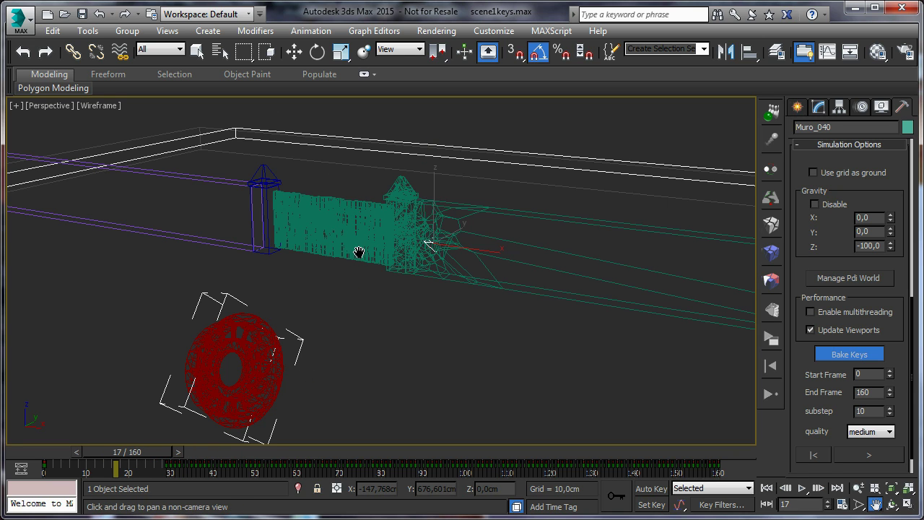
# Switch the viewport to the Top view and frame the walls, gate and turbine, keeping the animation at frame 17.
pyautogui.click(57, 106)
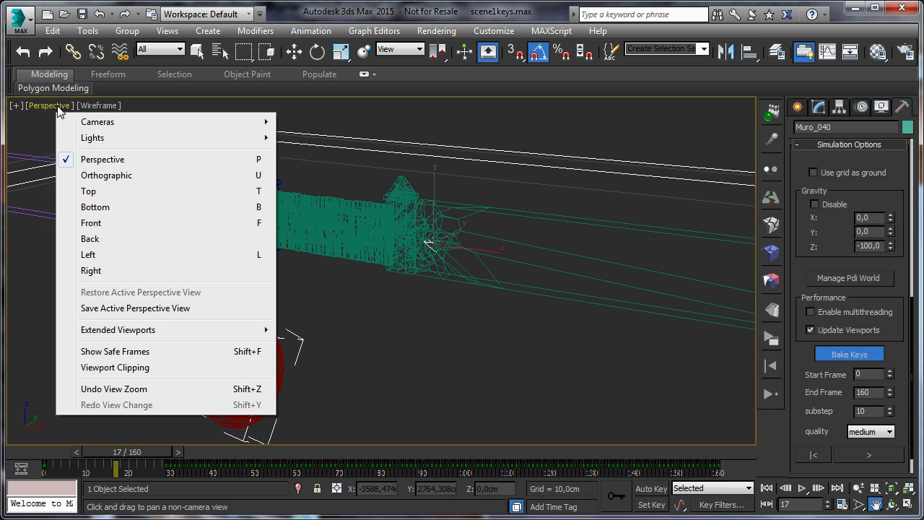
pyautogui.click(106, 191)
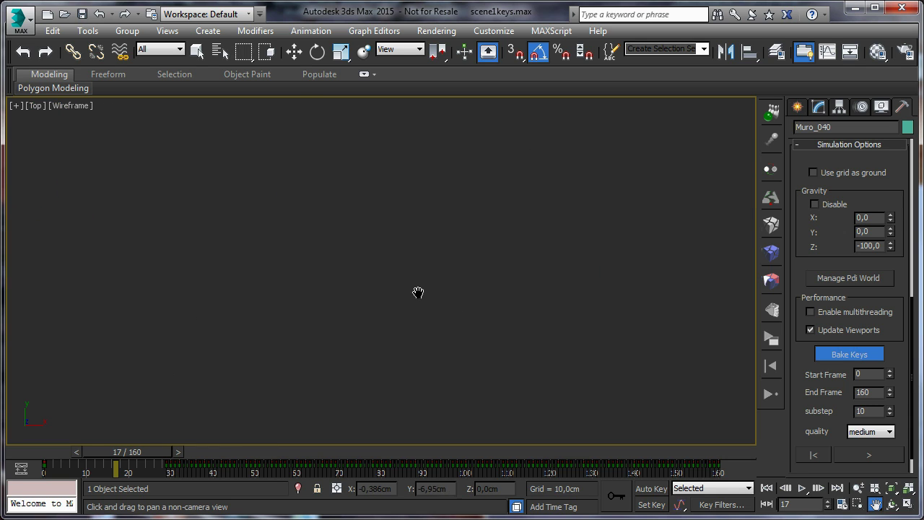
pyautogui.scroll(-10, 389, 275)
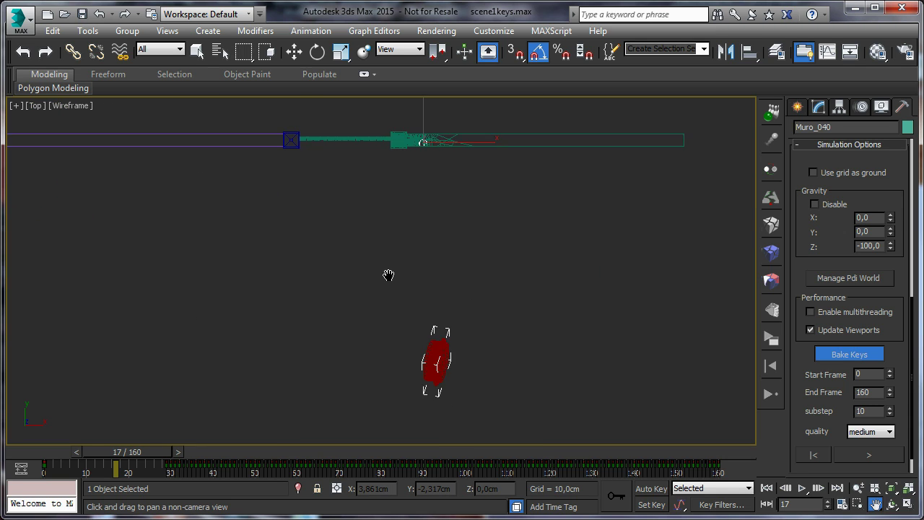
pyautogui.moveTo(404, 251); pyautogui.dragTo(410, 280, button='middle')
pyautogui.scroll(2, 409, 281)
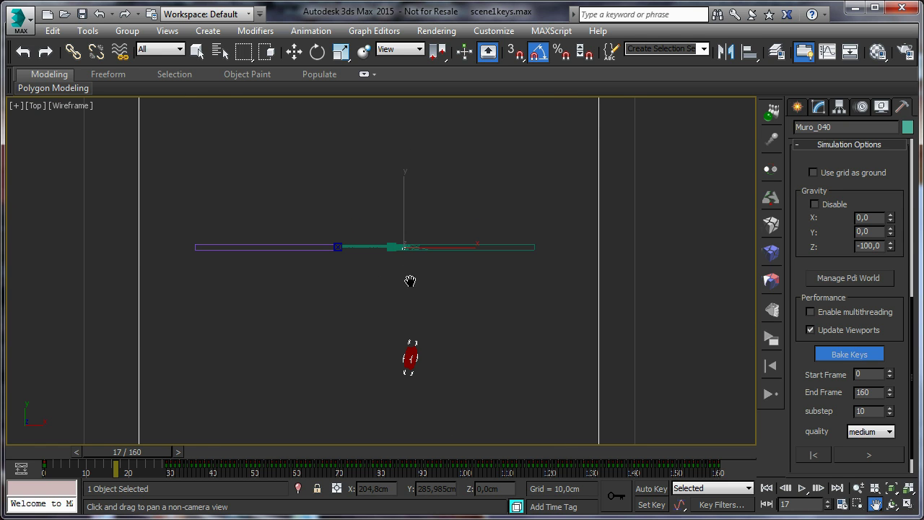
pyautogui.moveTo(151, 451); pyautogui.dragTo(182, 449)
pyautogui.moveTo(180, 412); pyautogui.dragTo(151, 416)
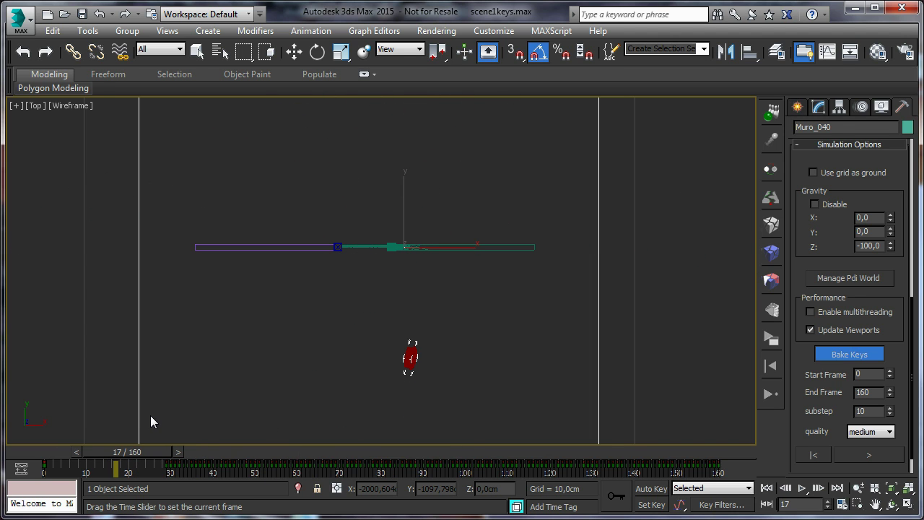
pyautogui.hotkey('ctrl', 'p')
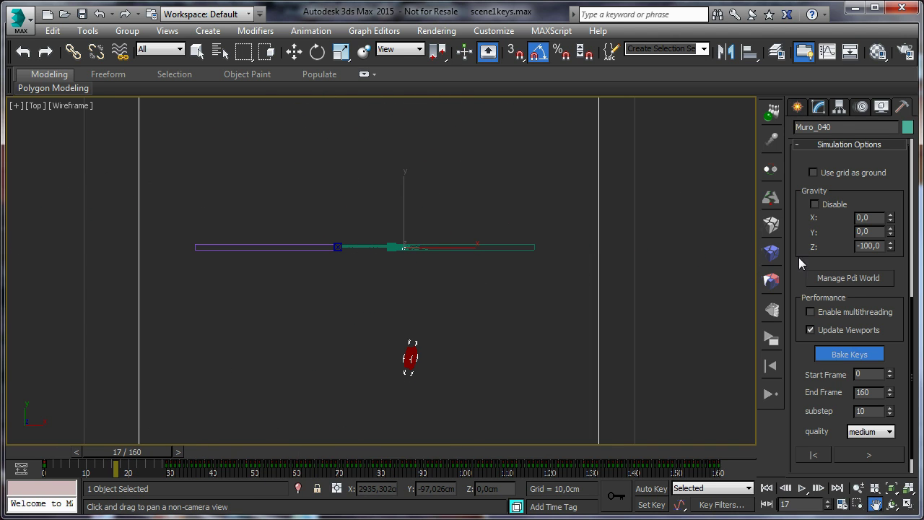
# Draw an open Line spline with corner points from ahead of the turbine at frame 13, crossing the gate and curving around behind the wall.
pyautogui.click(797, 107)
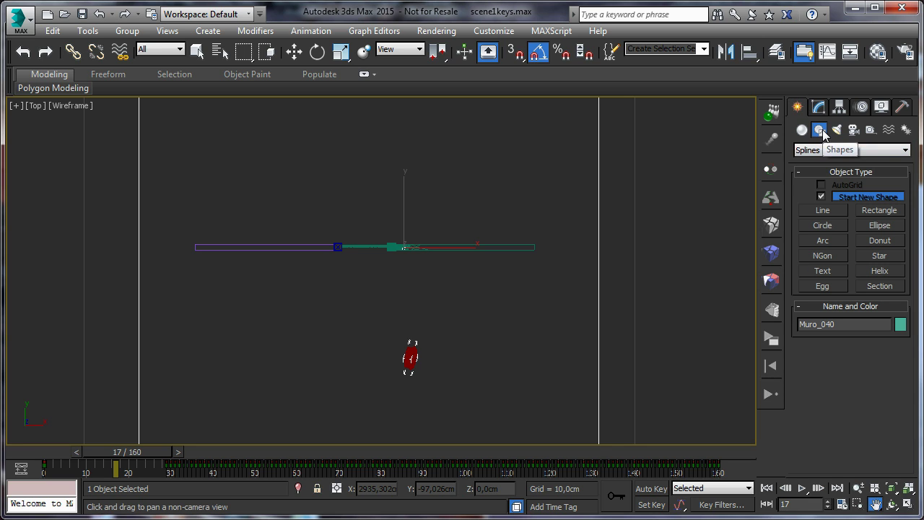
pyautogui.click(819, 211)
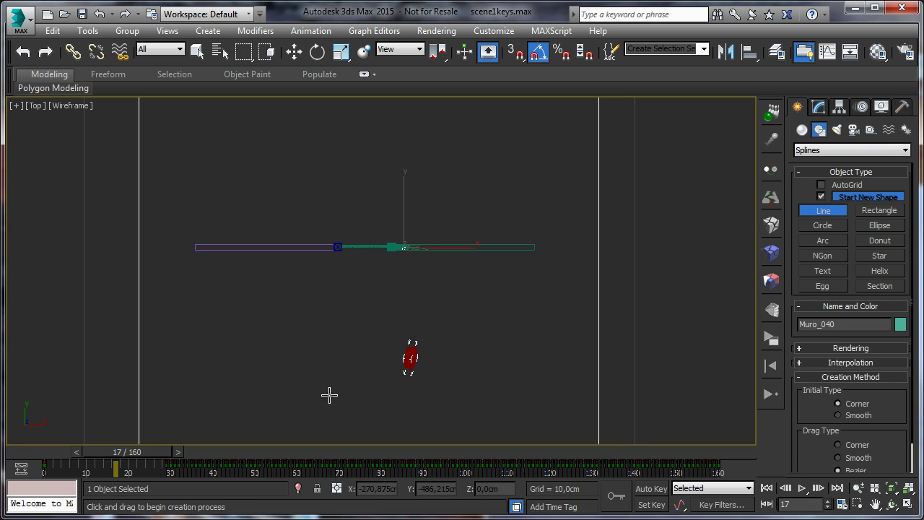
pyautogui.moveTo(131, 454); pyautogui.dragTo(130, 454)
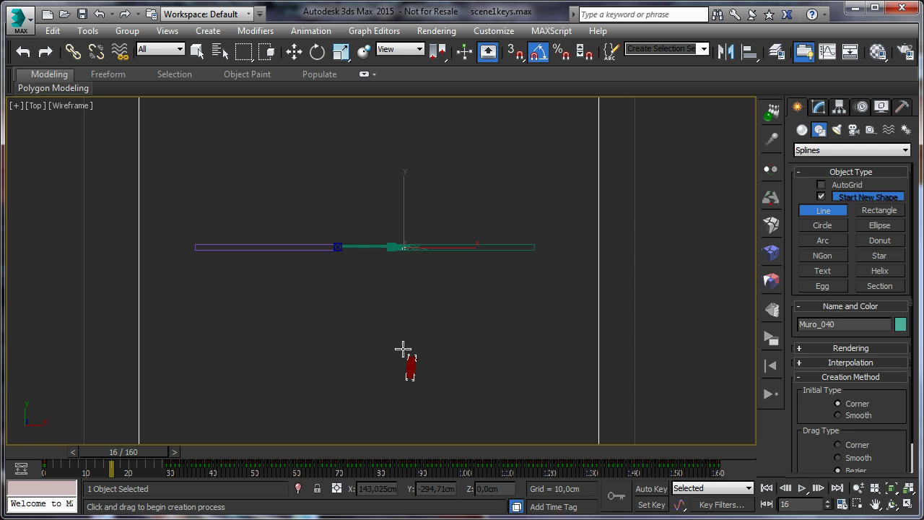
pyautogui.moveTo(142, 453); pyautogui.dragTo(131, 453)
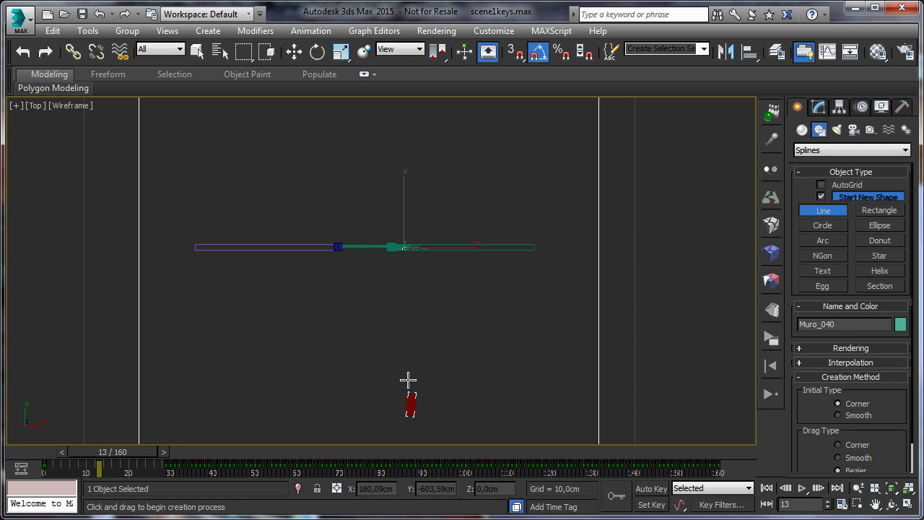
pyautogui.click(408, 358)
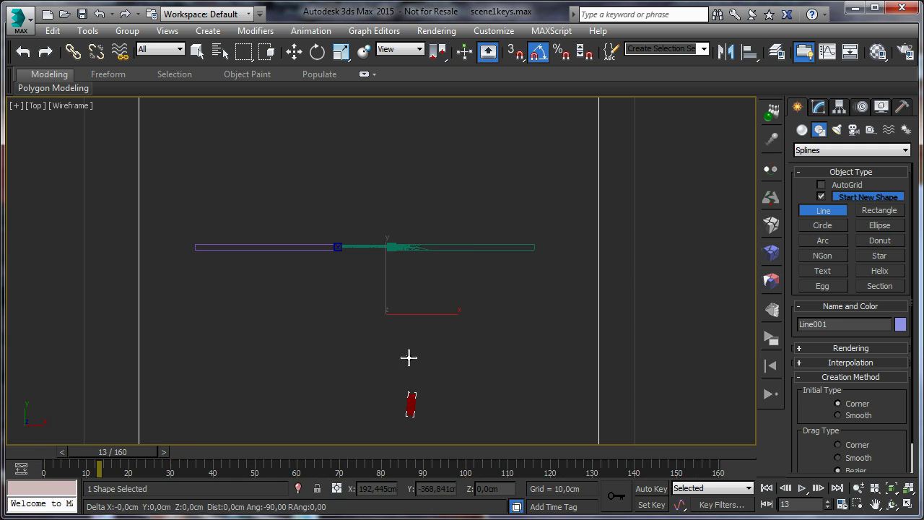
pyautogui.click(403, 305)
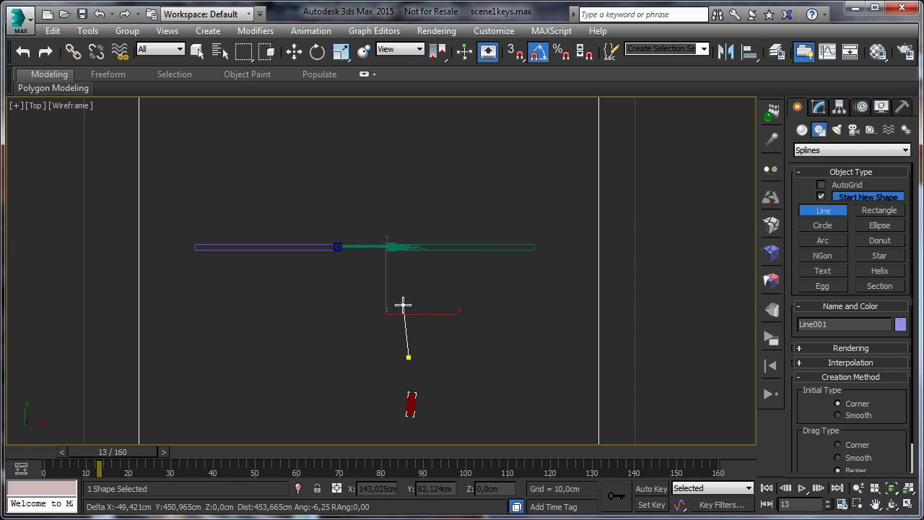
pyautogui.click(396, 268)
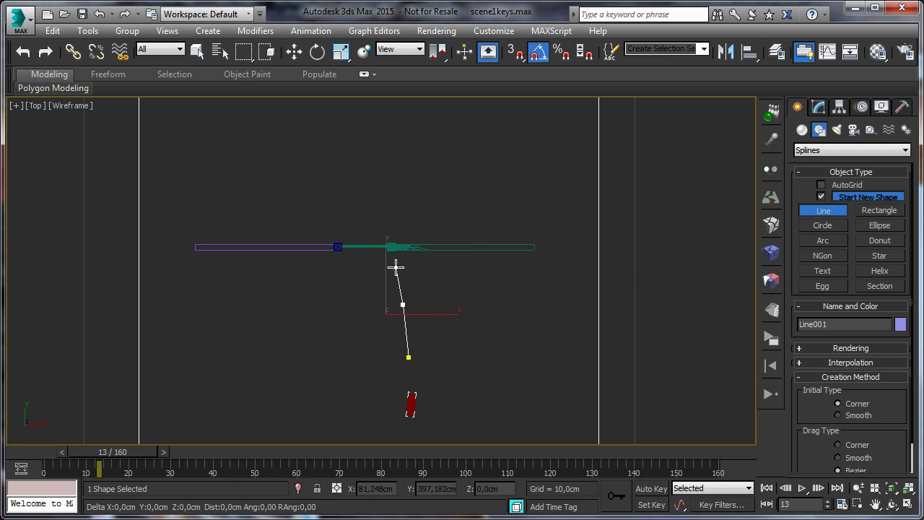
pyautogui.click(382, 215)
pyautogui.click(365, 168)
pyautogui.click(356, 162)
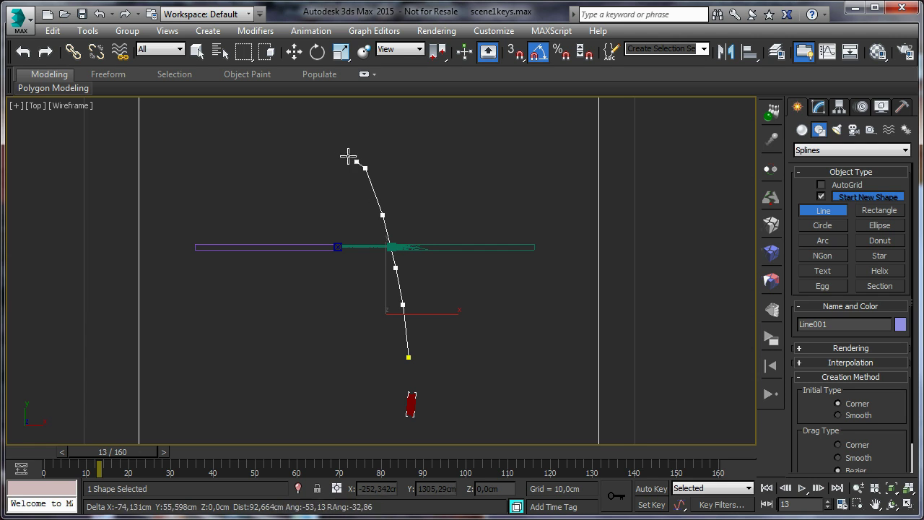
pyautogui.click(333, 138)
pyautogui.click(293, 117)
pyautogui.click(255, 117)
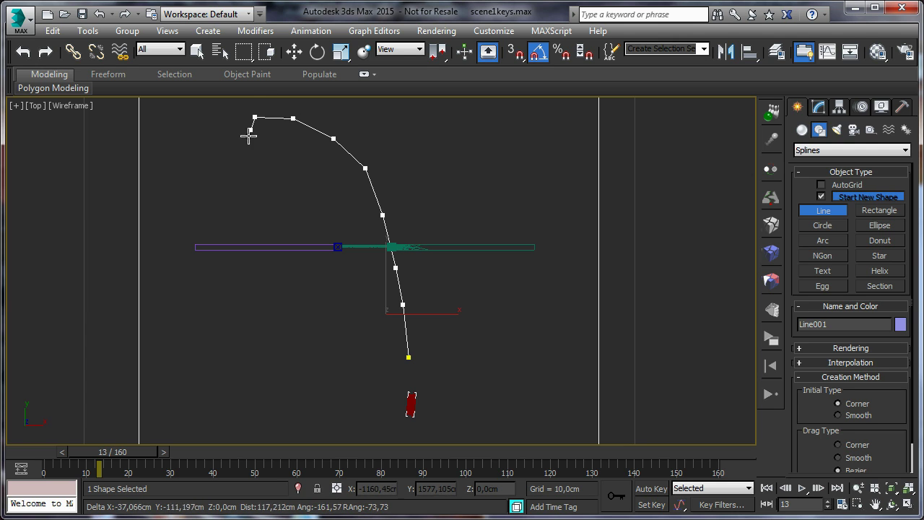
pyautogui.click(242, 138)
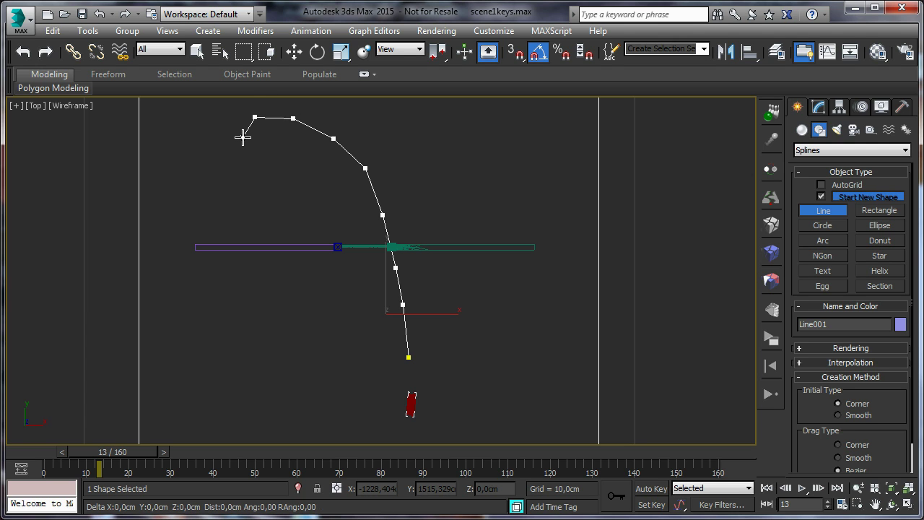
pyautogui.click(259, 148)
pyautogui.rightClick(321, 188)
# Delete the excess vertices at the line's far end and adjust its end vertex to the turbine's position at frame 107.
pyautogui.moveTo(128, 452); pyautogui.dragTo(346, 397)
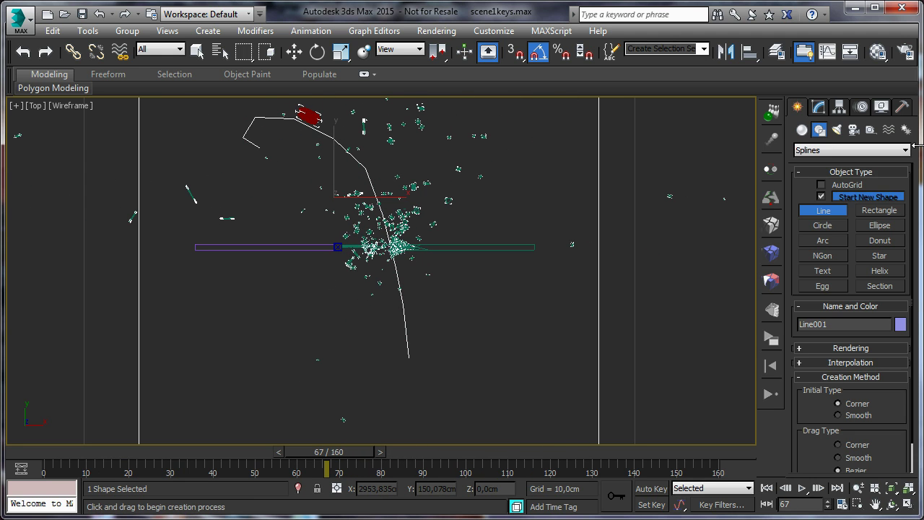
pyautogui.click(820, 107)
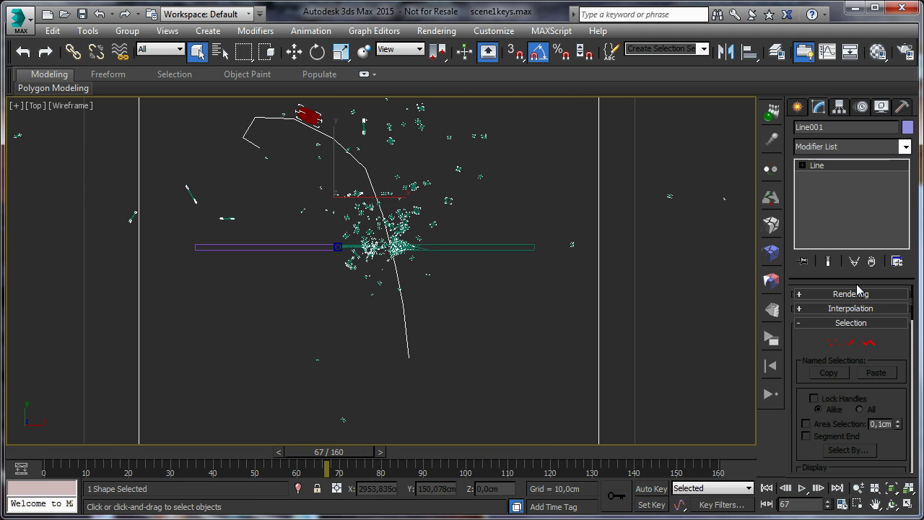
pyautogui.click(834, 343)
pyautogui.moveTo(327, 458); pyautogui.dragTo(496, 438)
pyautogui.moveTo(257, 139); pyautogui.dragTo(278, 157)
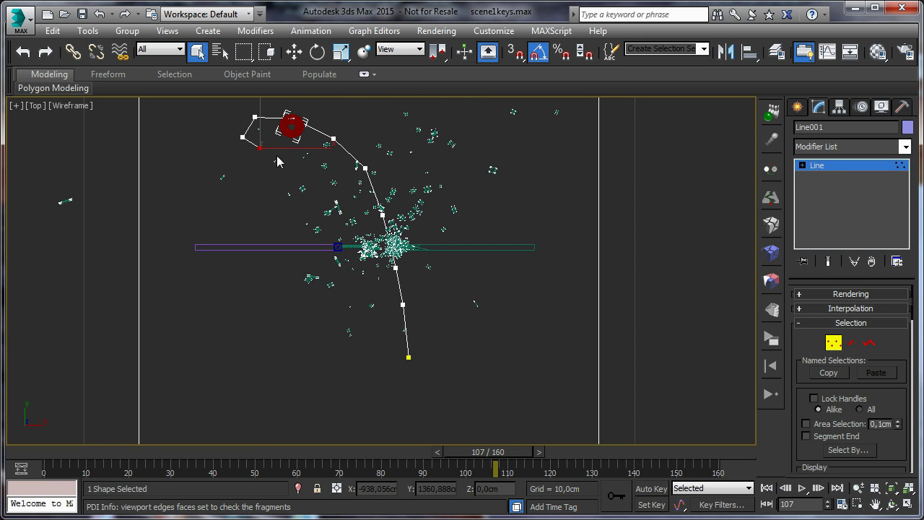
pyautogui.press('Delete')
pyautogui.press('w')
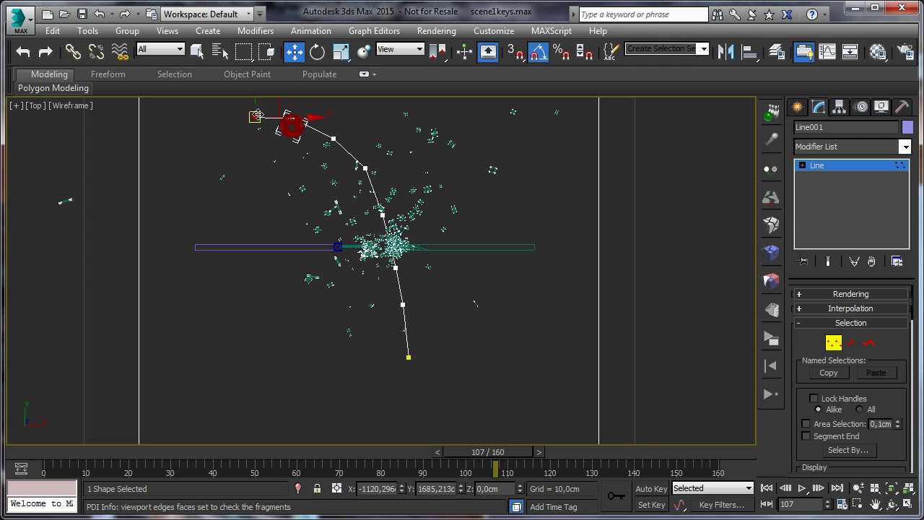
pyautogui.moveTo(257, 106); pyautogui.dragTo(347, 128)
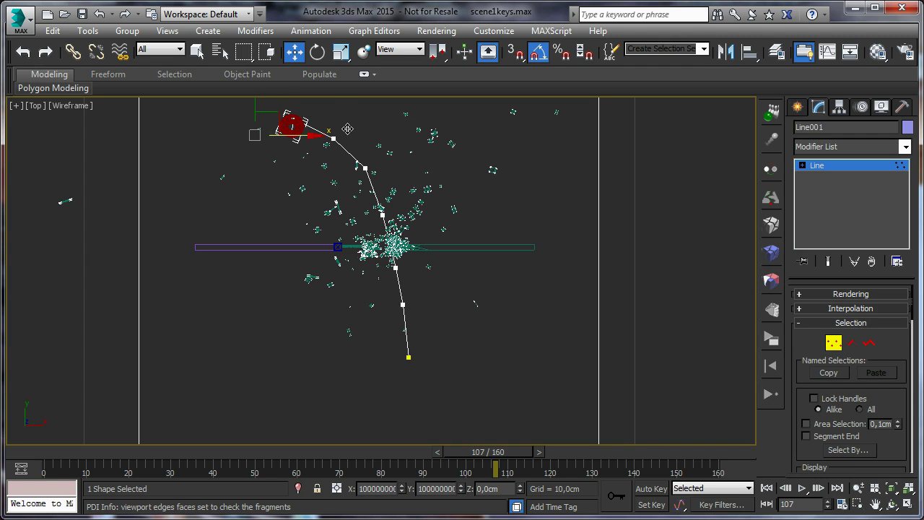
pyautogui.moveTo(290, 104); pyautogui.dragTo(289, 95)
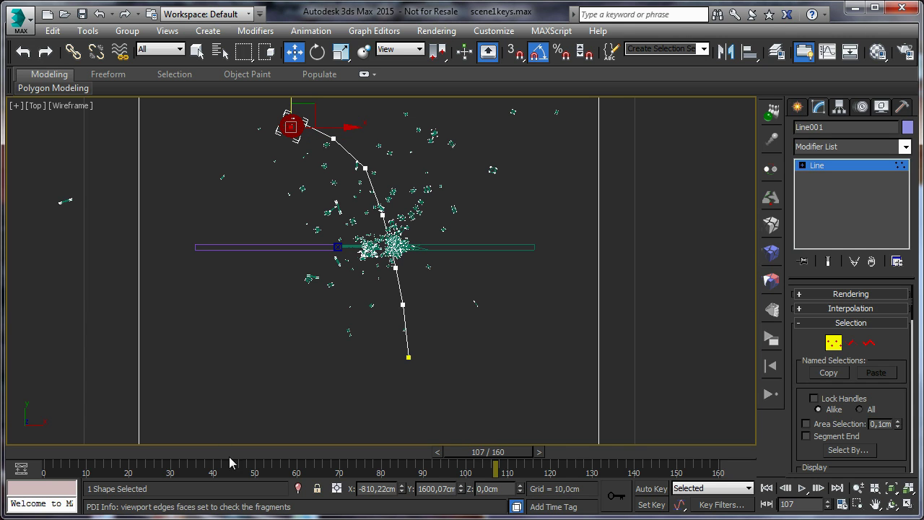
# At frame 64, shift the line's second vertex from the far end about 53 cm in Y, plus slightly in X, to follow the turbine's path.
pyautogui.moveTo(469, 451); pyautogui.dragTo(253, 452)
pyautogui.moveTo(283, 415); pyautogui.dragTo(275, 350)
pyautogui.press('w')
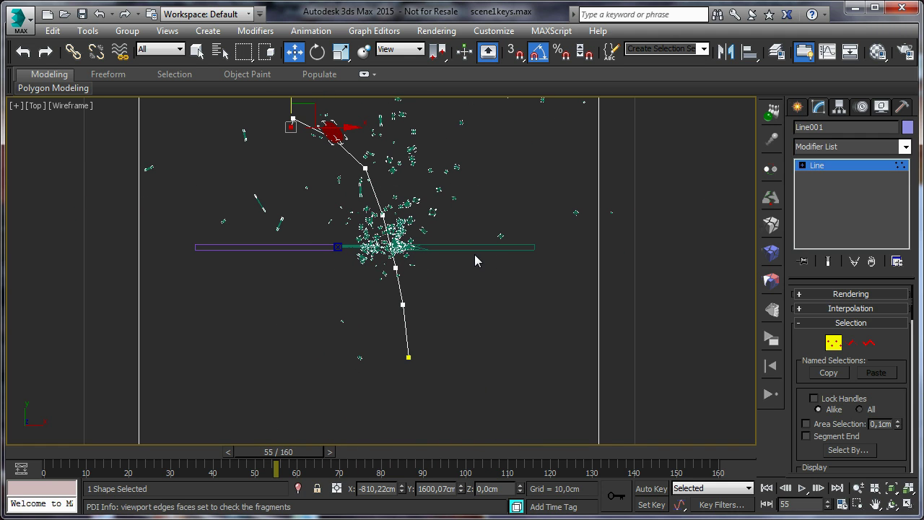
pyautogui.click(218, 371)
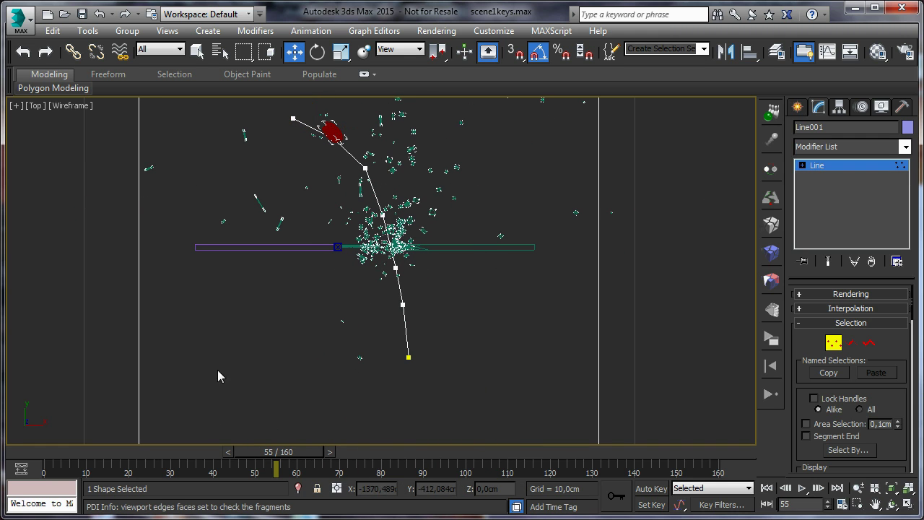
pyautogui.moveTo(265, 459); pyautogui.dragTo(317, 452)
pyautogui.moveTo(384, 452); pyautogui.dragTo(306, 395)
pyautogui.press('w')
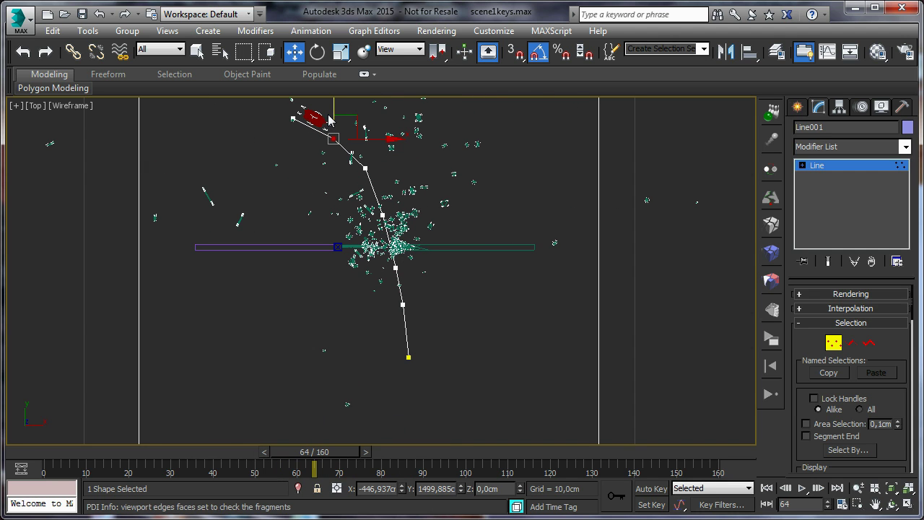
pyautogui.moveTo(335, 114); pyautogui.dragTo(338, 106)
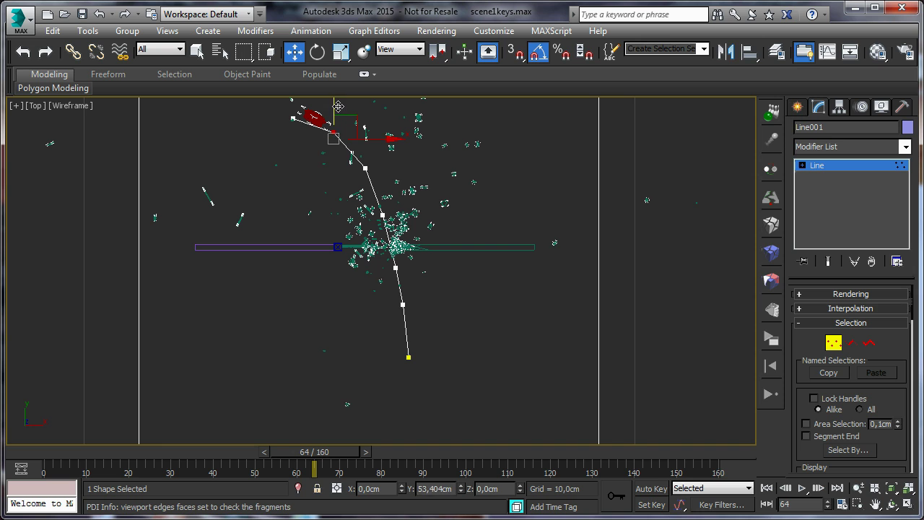
pyautogui.moveTo(388, 134); pyautogui.dragTo(400, 134)
# At frame 48, move the line's third vertex from the far end in X to about -224 cm, closer to the turbine's path.
pyautogui.moveTo(315, 452); pyautogui.dragTo(251, 434)
pyautogui.click(365, 169)
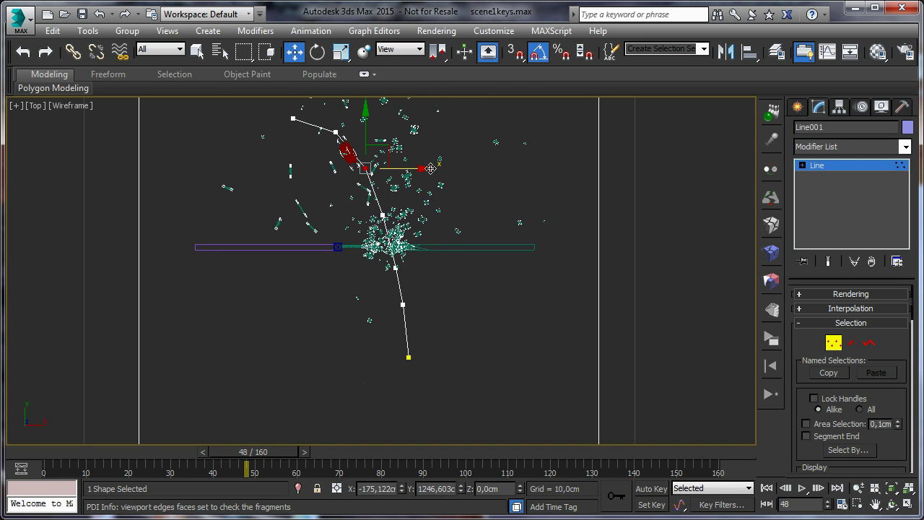
pyautogui.moveTo(429, 169); pyautogui.dragTo(424, 169)
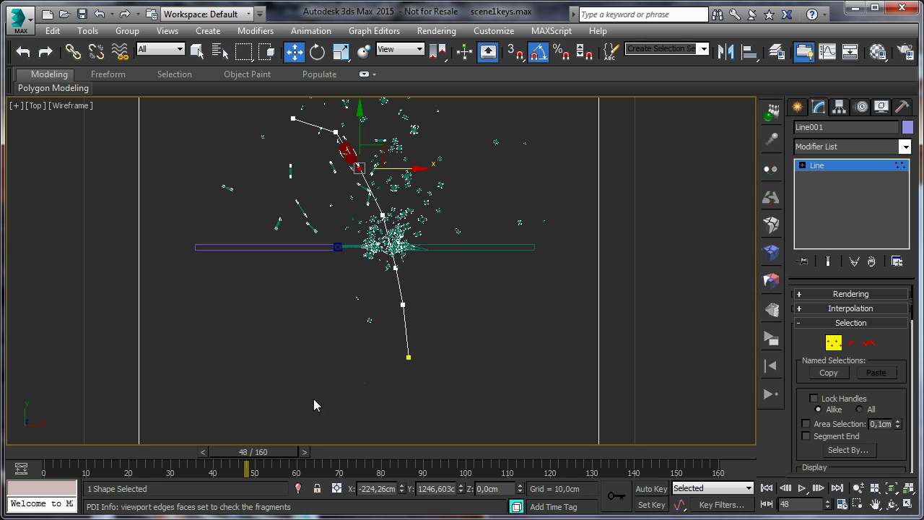
# Leave vertex editing and switch the viewport to the Right view, framing the turbine and gate with the animation at frame 22.
pyautogui.moveTo(269, 452); pyautogui.dragTo(141, 239)
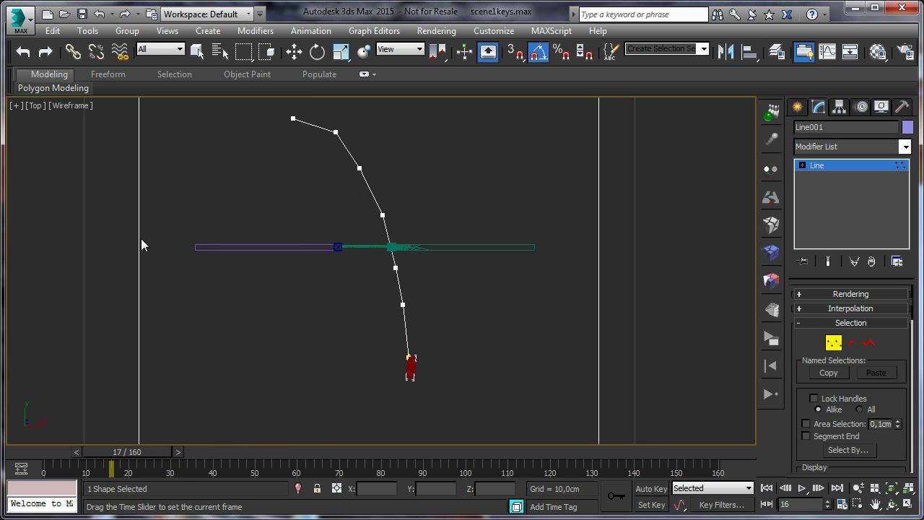
pyautogui.press('w')
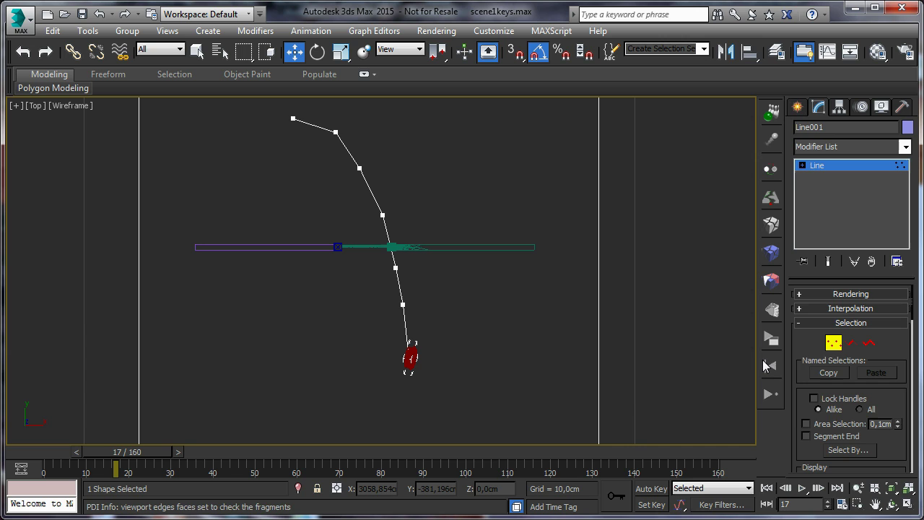
pyautogui.click(833, 344)
pyautogui.click(36, 106)
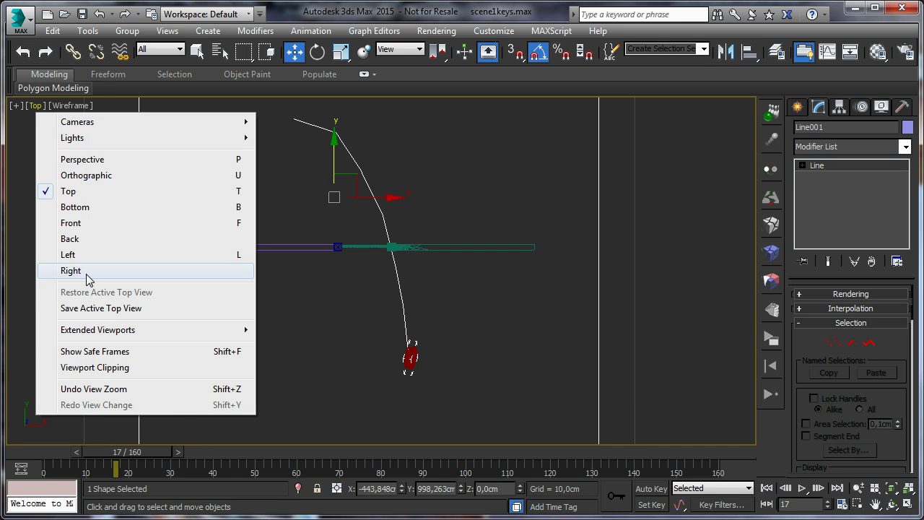
pyautogui.click(71, 271)
pyautogui.moveTo(149, 457); pyautogui.dragTo(202, 448)
pyautogui.moveTo(345, 370); pyautogui.dragTo(299, 382, button='middle')
pyautogui.scroll(3, 300, 367)
pyautogui.moveTo(356, 348); pyautogui.dragTo(318, 473, button='middle')
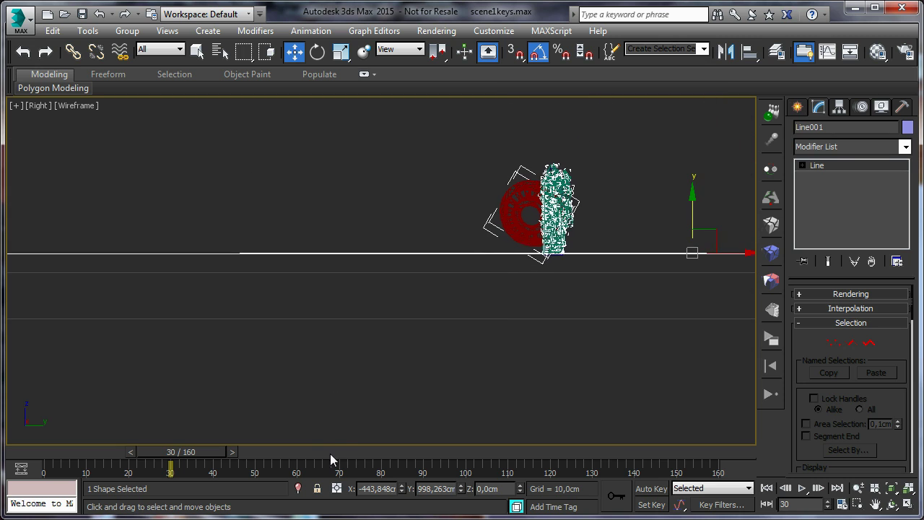
pyautogui.moveTo(194, 452); pyautogui.dragTo(148, 447)
pyautogui.press('w')
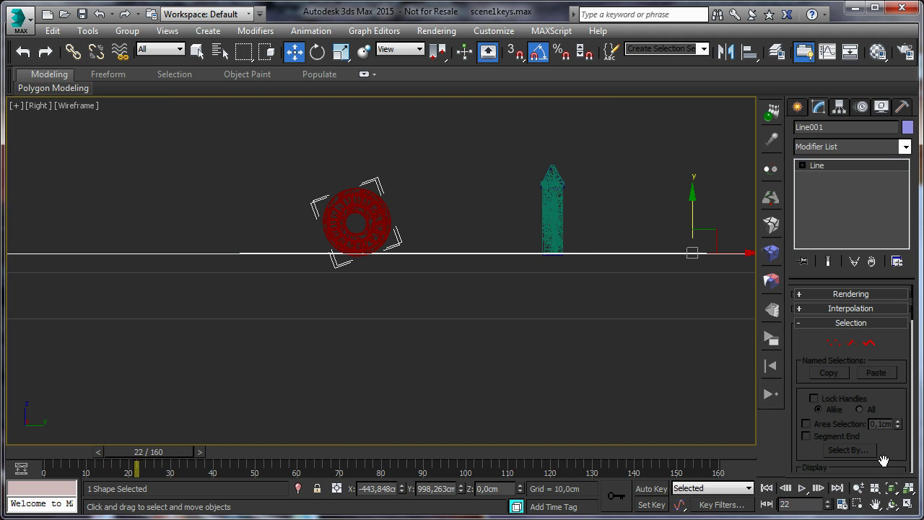
# At frame 16, move the line's start vertex back along the ground to the turbine's rear edge, at about Y -559 cm.
pyautogui.click(834, 344)
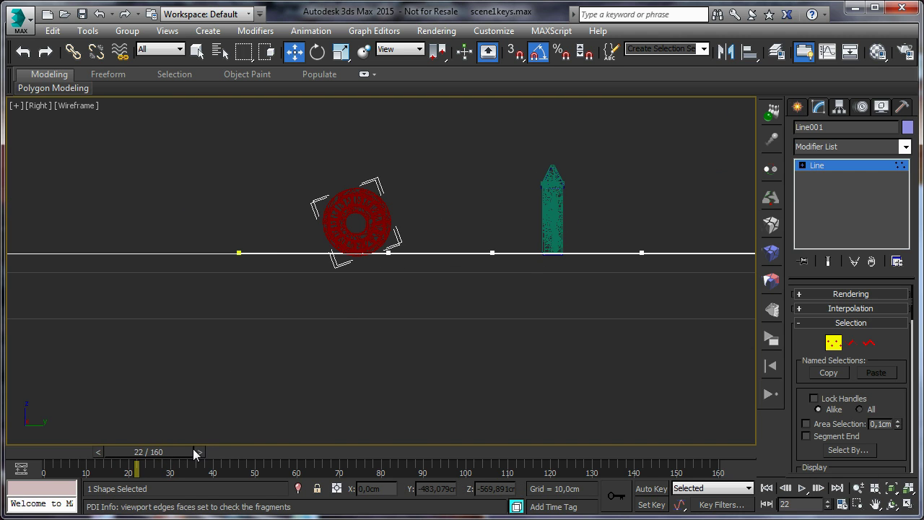
pyautogui.moveTo(193, 448); pyautogui.dragTo(157, 437)
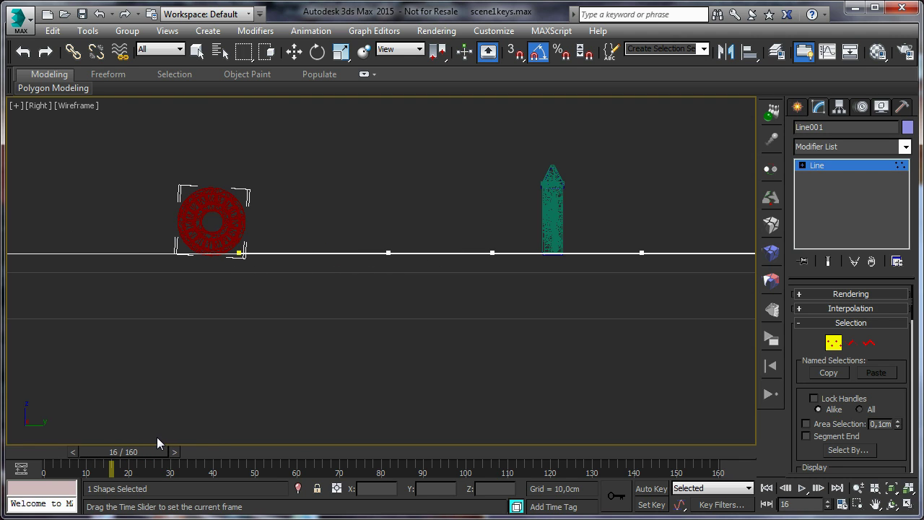
pyautogui.press('w')
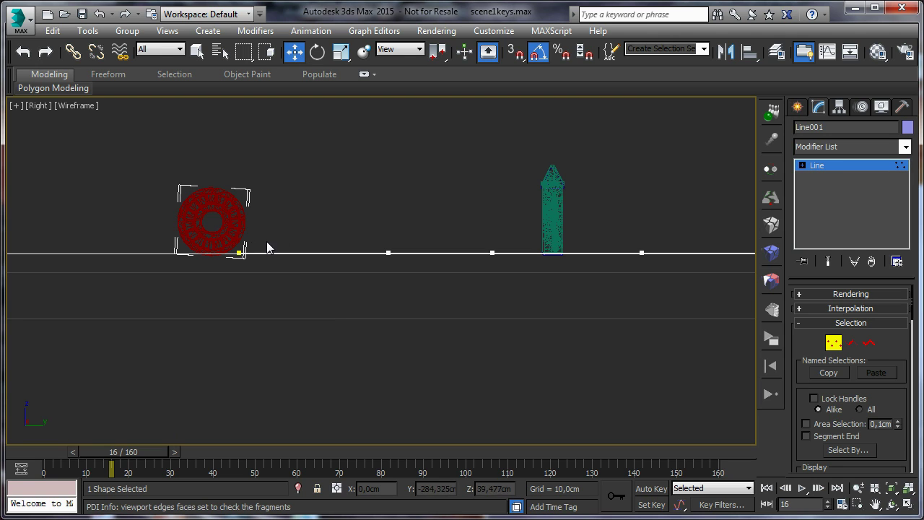
pyautogui.click(240, 251)
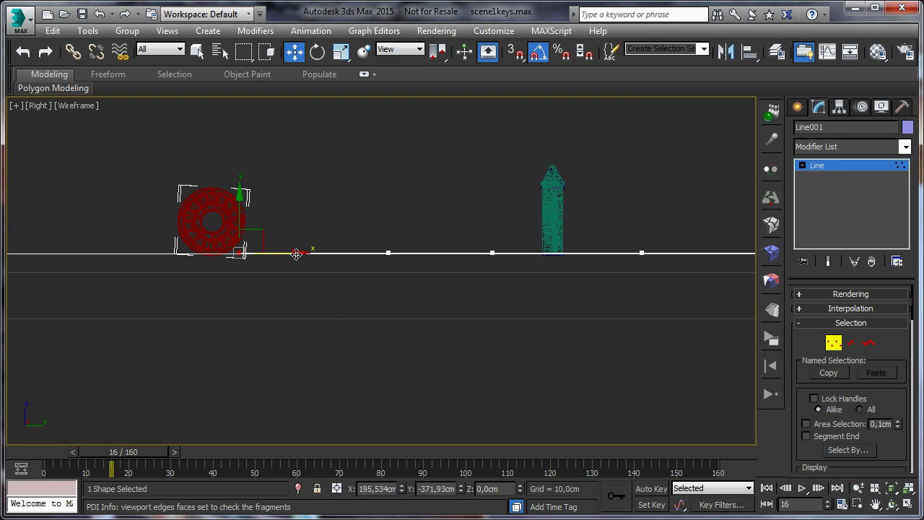
pyautogui.moveTo(298, 254); pyautogui.dragTo(177, 253)
# Return the viewport to the Top view and set the animation to frame 40.
pyautogui.moveTo(137, 452); pyautogui.dragTo(232, 450)
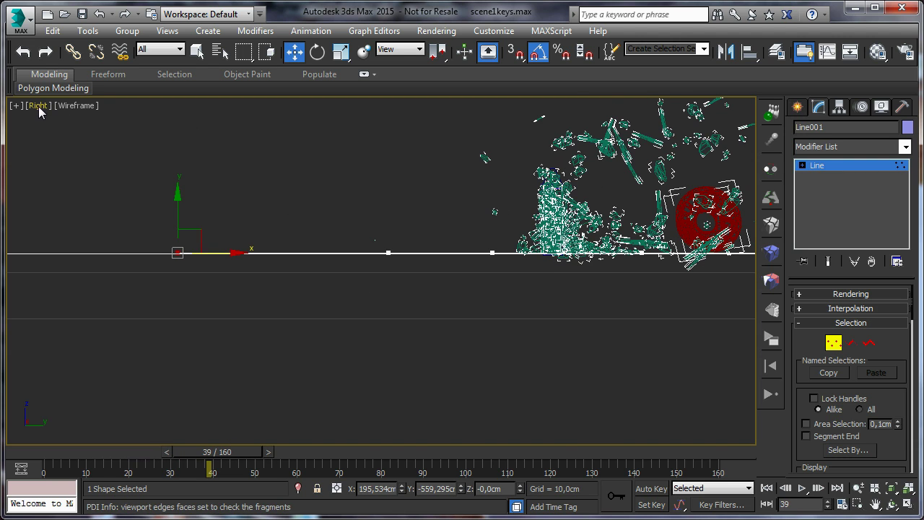
pyautogui.click(40, 107)
pyautogui.click(93, 191)
pyautogui.moveTo(216, 452)
pyautogui.mouseDown()
pyautogui.moveTo(153, 452)
pyautogui.moveTo(221, 452)
pyautogui.mouseUp()
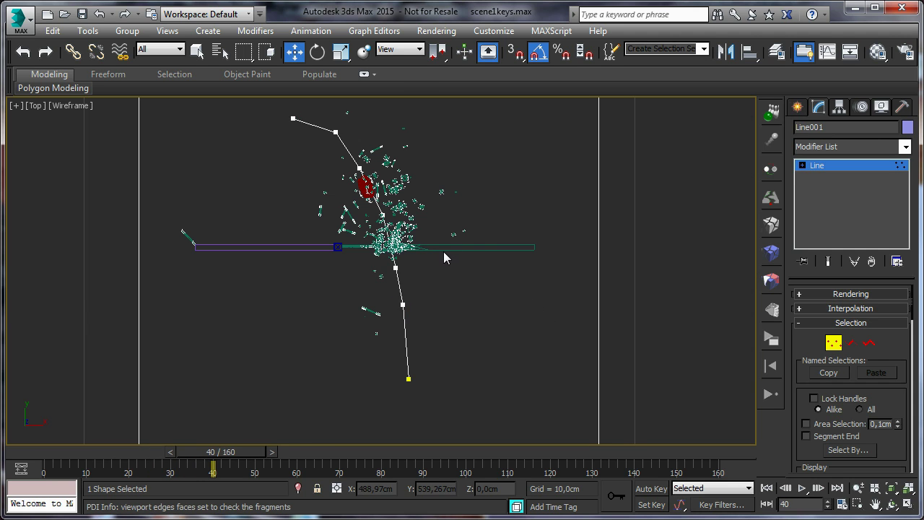
# Open a compact Layer Explorer, leave the line's vertex editing, and create a new layer named paths.
pyautogui.click(777, 52)
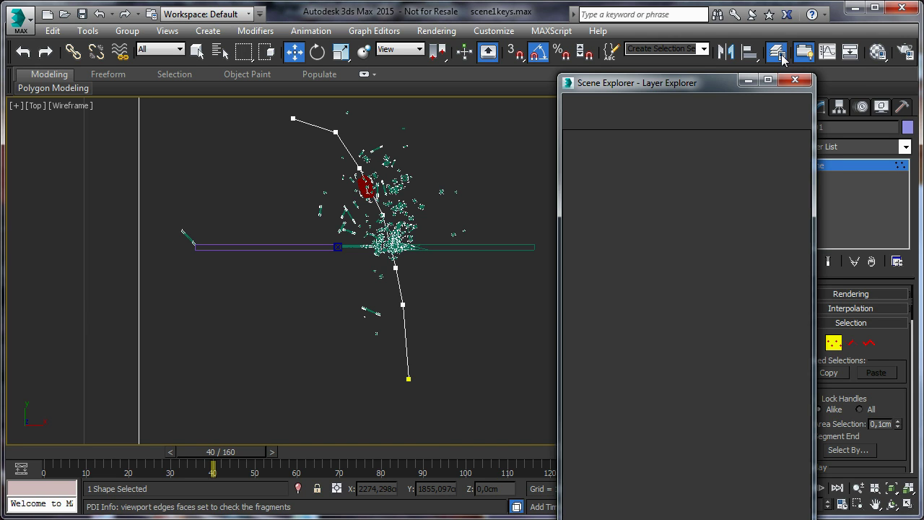
pyautogui.moveTo(612, 518); pyautogui.dragTo(612, 234)
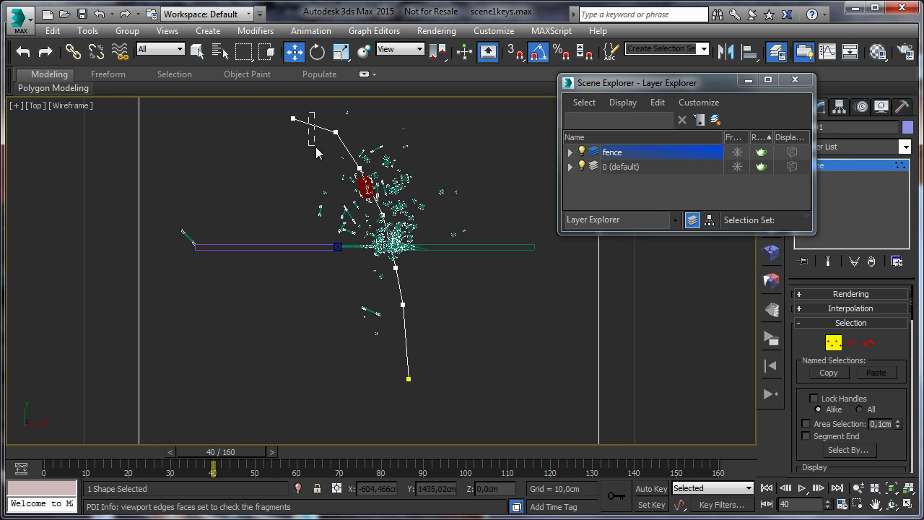
pyautogui.click(834, 344)
pyautogui.moveTo(702, 85); pyautogui.dragTo(657, 149)
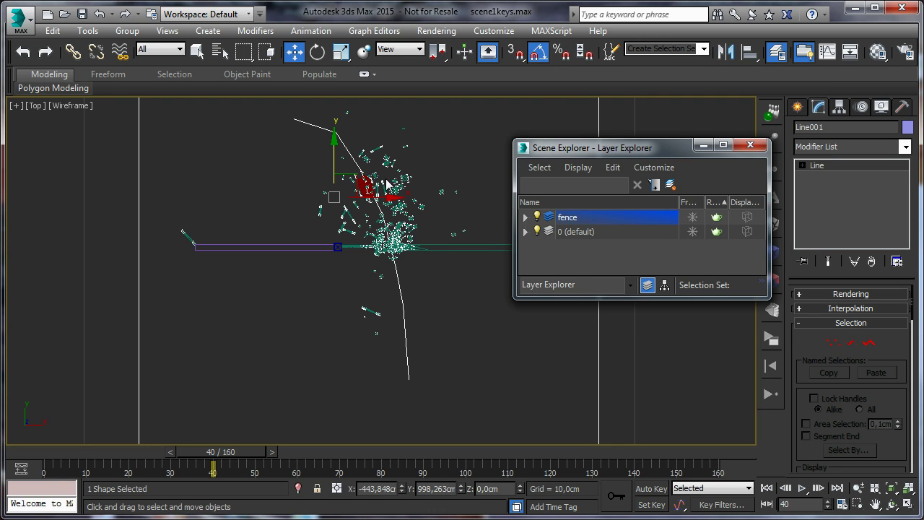
pyautogui.click(670, 186)
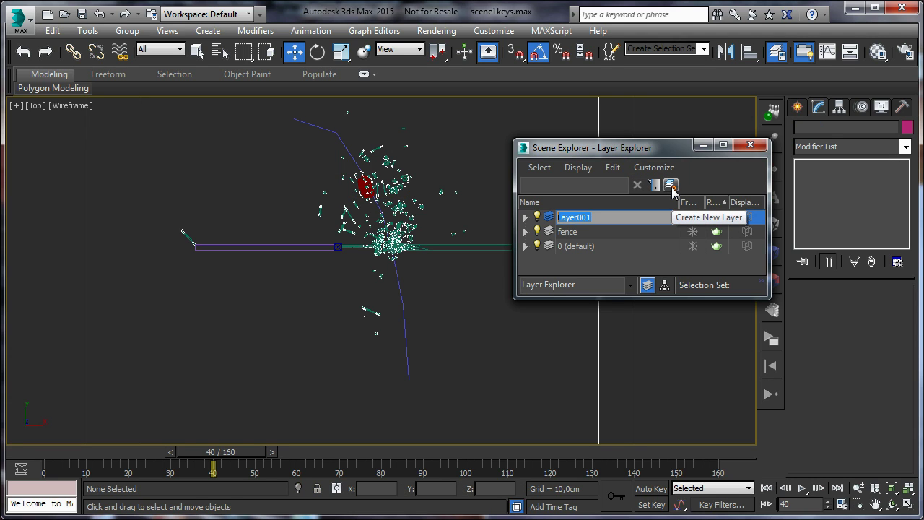
pyautogui.write('pal')
pyautogui.press('Return')
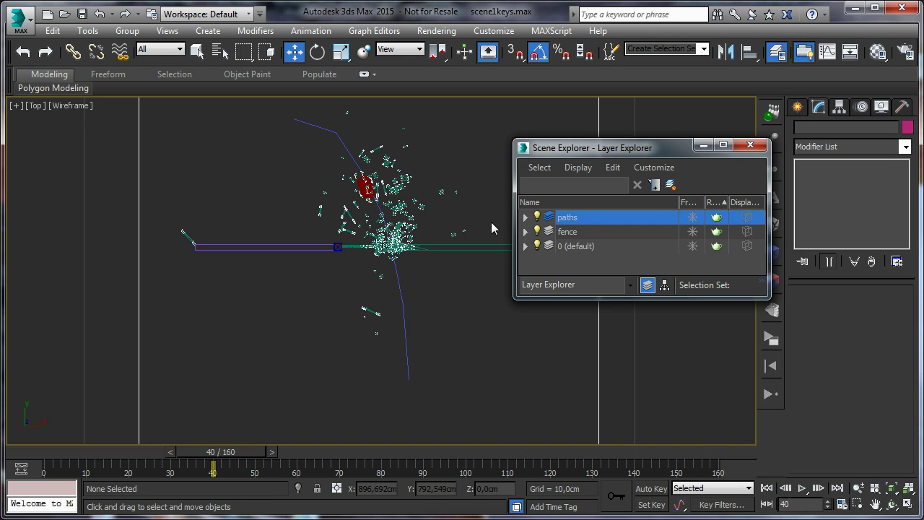
# Hide the fence layer, keeping the paths layer and the default layer visible.
pyautogui.click(538, 217)
pyautogui.click(539, 217)
pyautogui.click(556, 233)
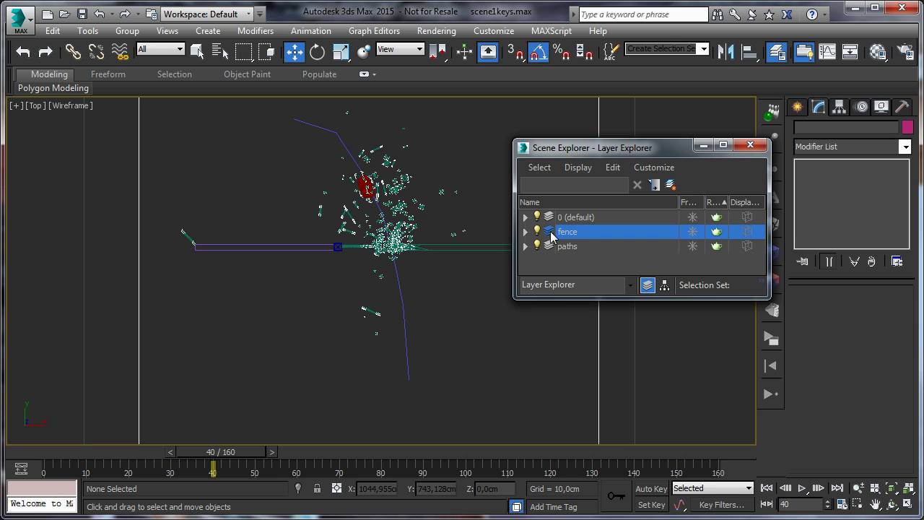
pyautogui.click(538, 232)
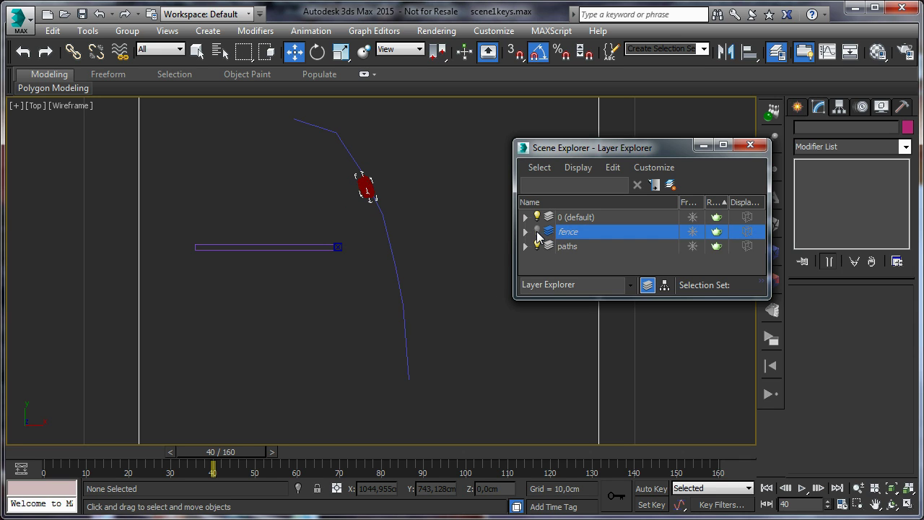
# Scrub the animation to frame 19 and close the Layer Explorer.
pyautogui.moveTo(632, 148); pyautogui.dragTo(730, 101)
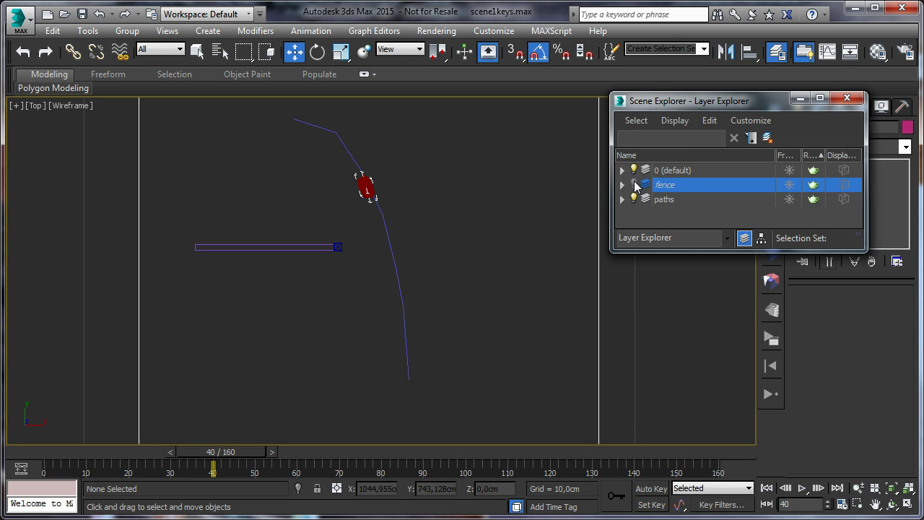
pyautogui.moveTo(240, 452); pyautogui.dragTo(155, 413)
pyautogui.press('w')
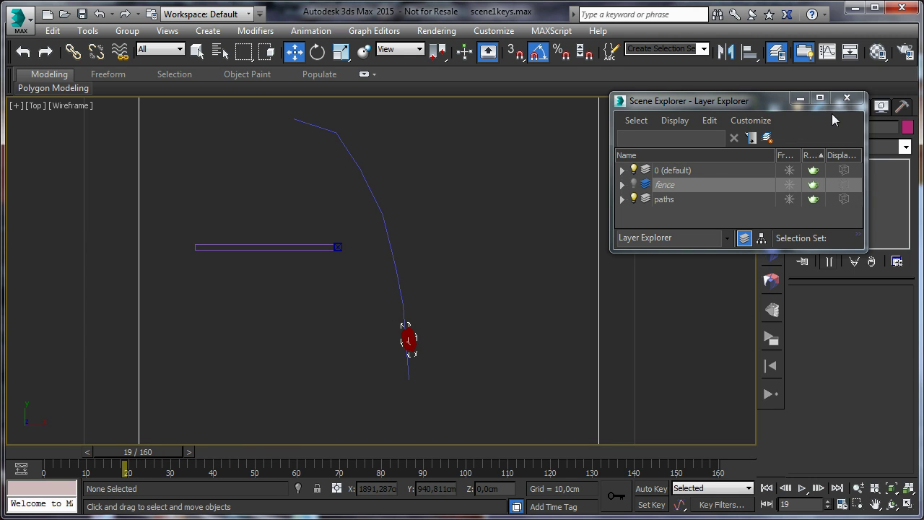
pyautogui.click(847, 98)
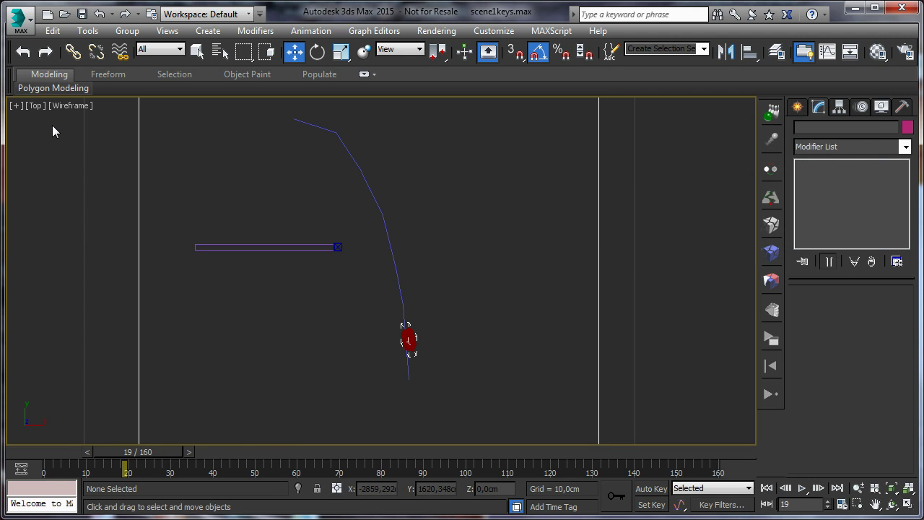
# Switch the Top viewport to Perspective and activate the Select Object tool.
pyautogui.click(36, 105)
pyautogui.click(72, 155)
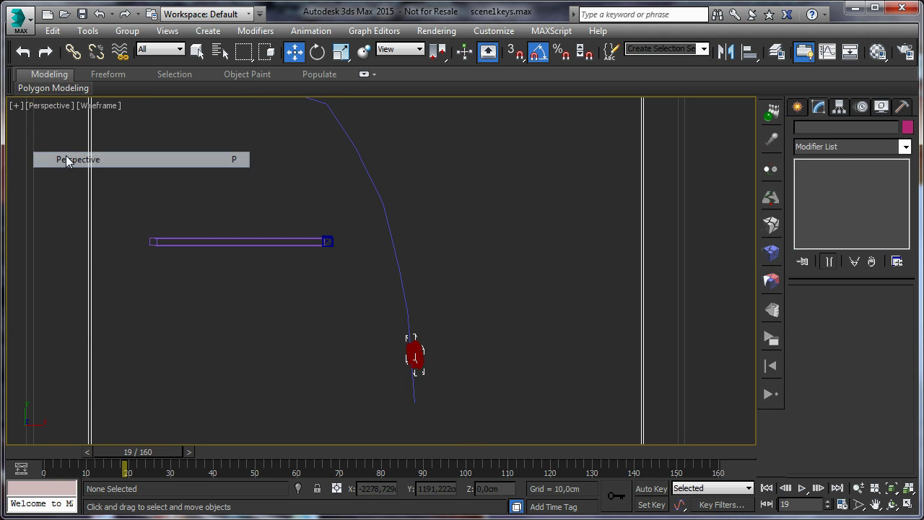
pyautogui.click(892, 504)
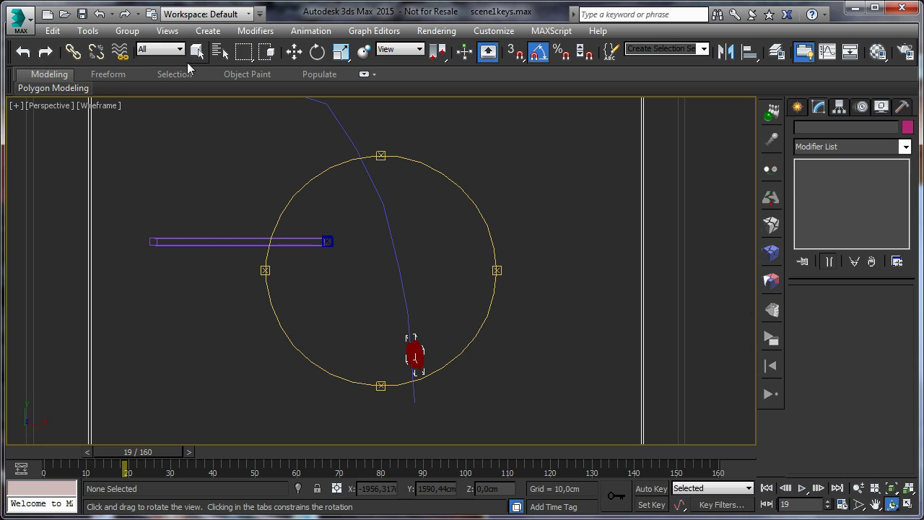
pyautogui.click(197, 51)
pyautogui.hotkey('shift', 'f')
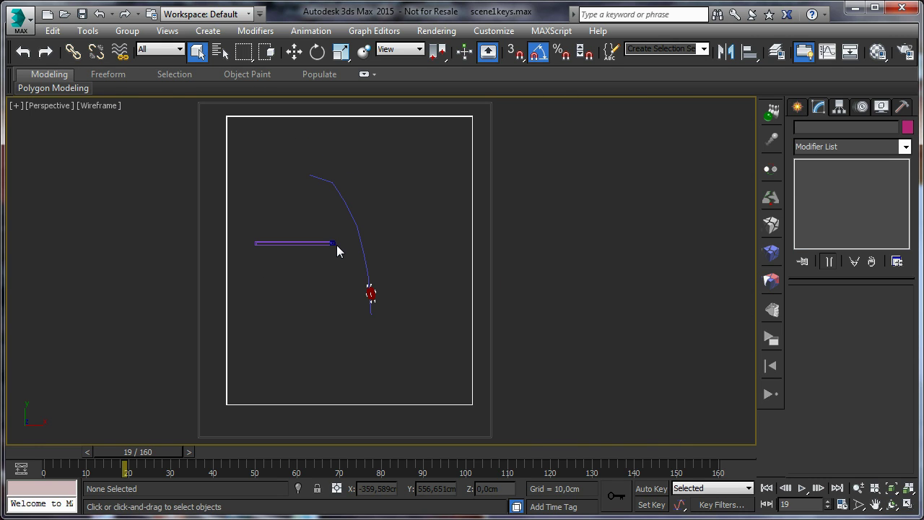
# Open the Shatter It settings and assign the blue curve Line001 as the path for the Path based style.
pyautogui.click(771, 227)
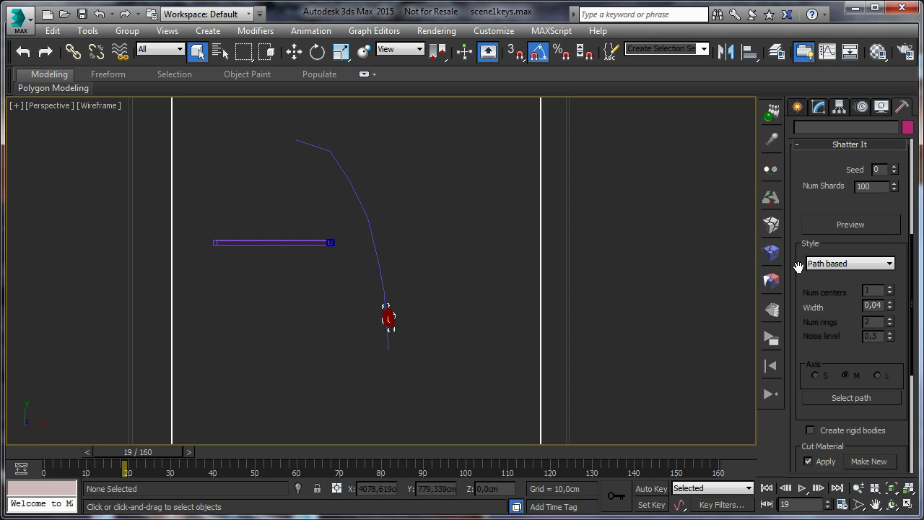
pyautogui.click(834, 397)
pyautogui.click(379, 272)
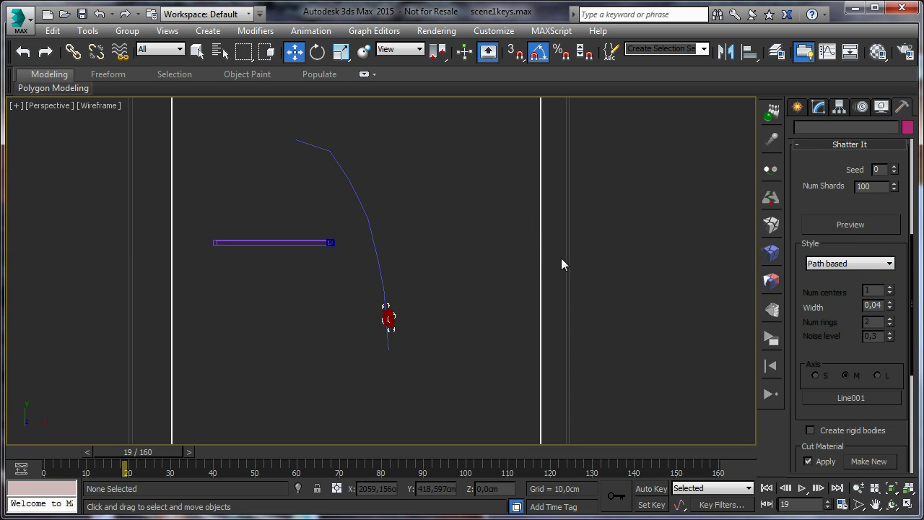
# Shatter the ground object along the path with a width of 0,08 and 200 shards, previewing the distribution first.
pyautogui.click(541, 259)
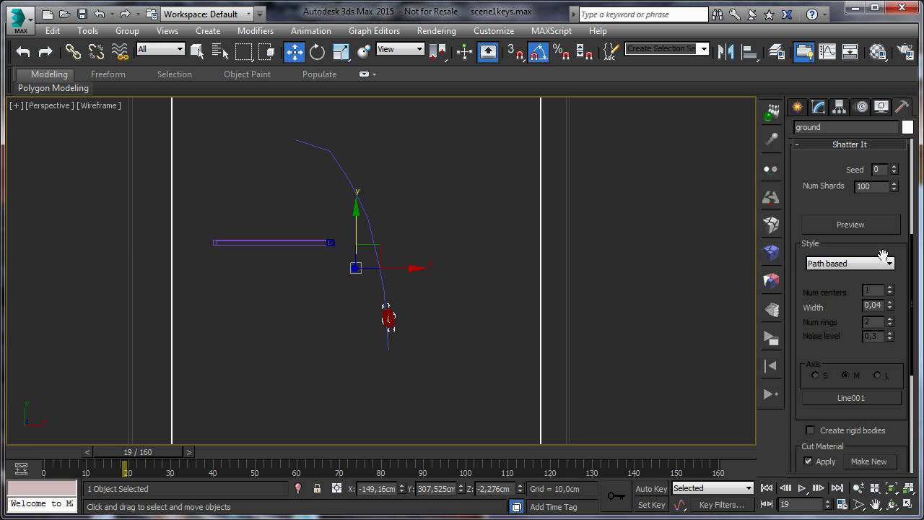
pyautogui.click(855, 231)
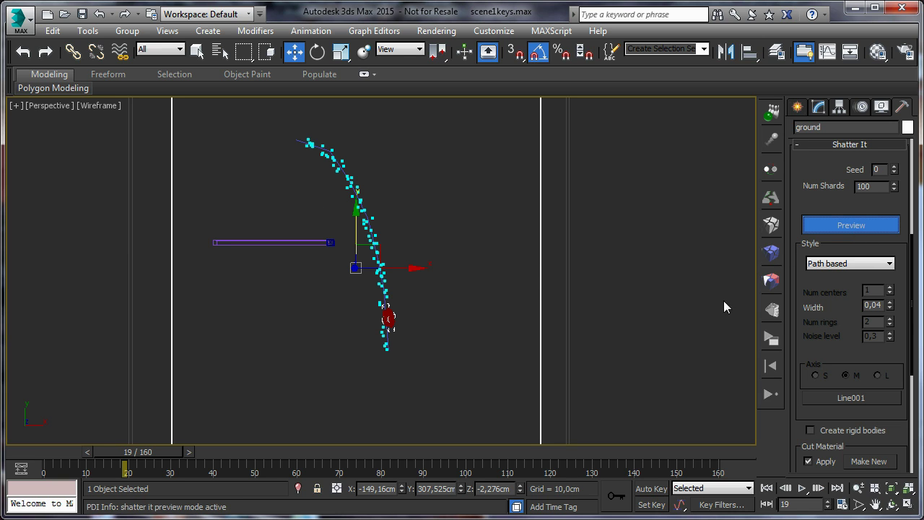
pyautogui.moveTo(890, 307); pyautogui.dragTo(893, 298)
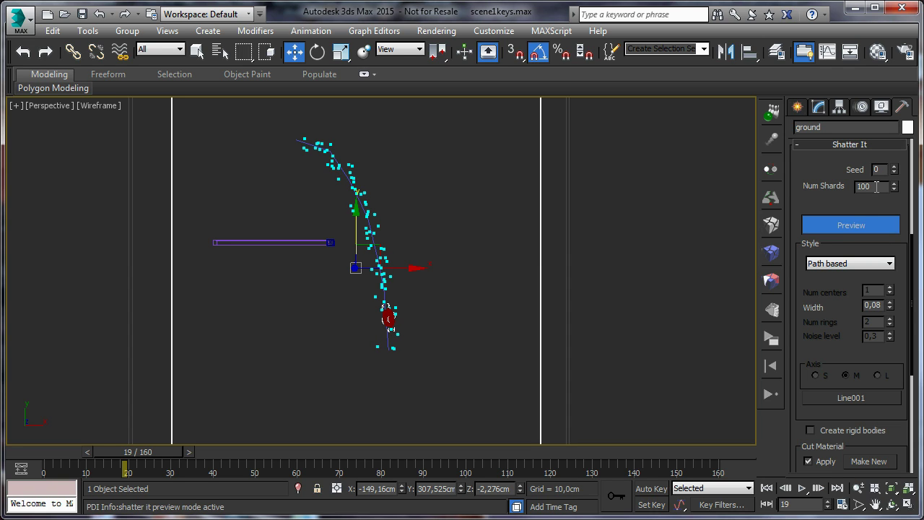
pyautogui.write('200')
pyautogui.press('Return')
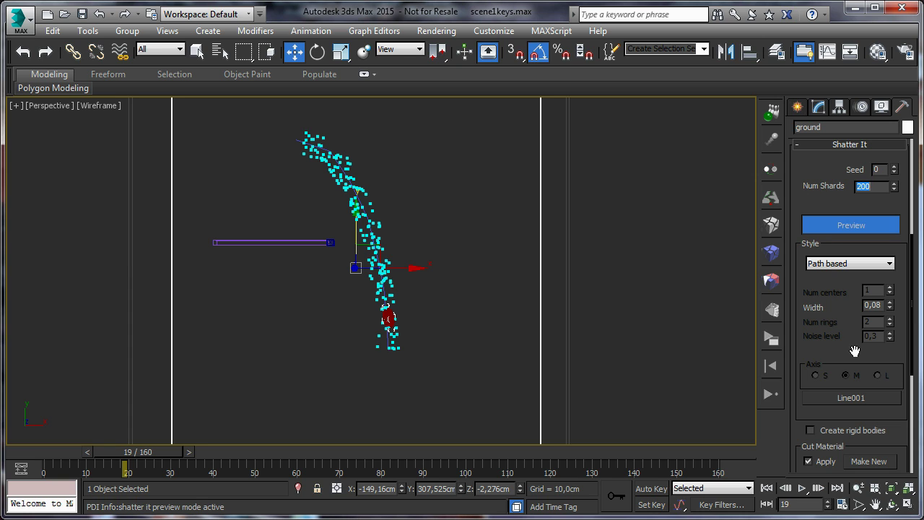
pyautogui.scroll(-5, 902, 353)
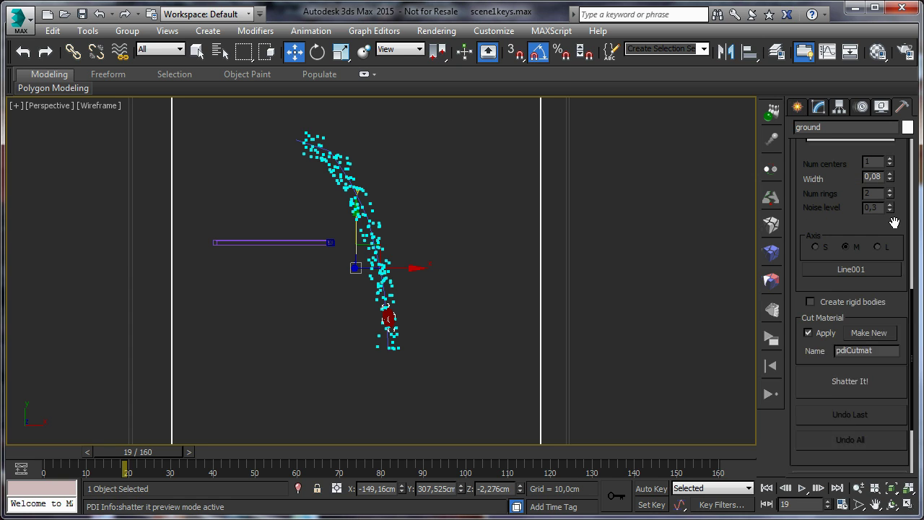
pyautogui.click(849, 364)
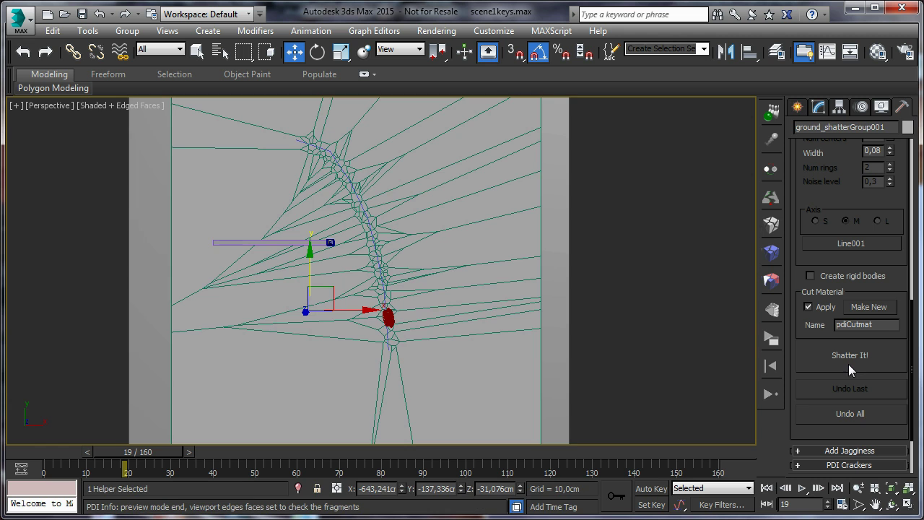
# Examine the shape of the ground fragments on both sides of the path by selecting several of them.
pyautogui.scroll(3, 482, 300)
pyautogui.moveTo(483, 297); pyautogui.dragTo(518, 349, button='middle')
pyautogui.click(487, 241)
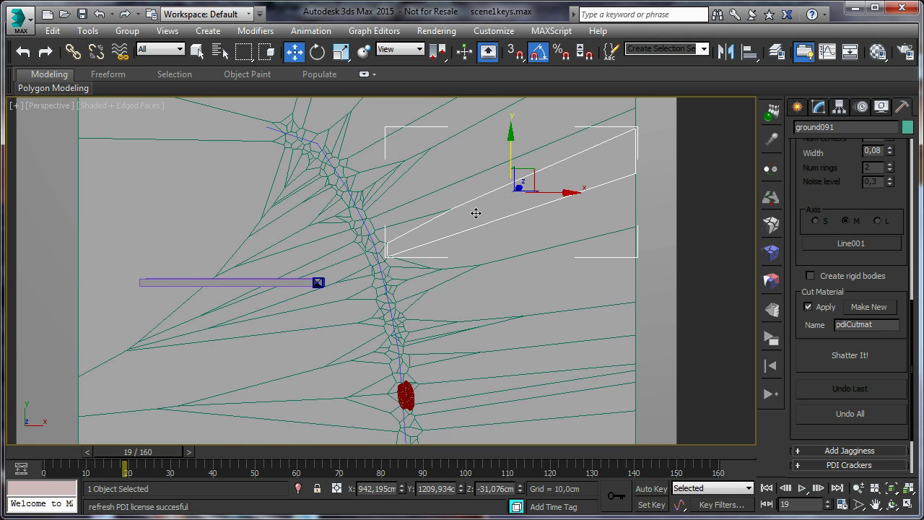
pyautogui.click(520, 329)
pyautogui.click(503, 258)
pyautogui.click(487, 202)
pyautogui.click(442, 155)
pyautogui.click(427, 142)
pyautogui.click(202, 177)
pyautogui.click(300, 266)
pyautogui.click(308, 313)
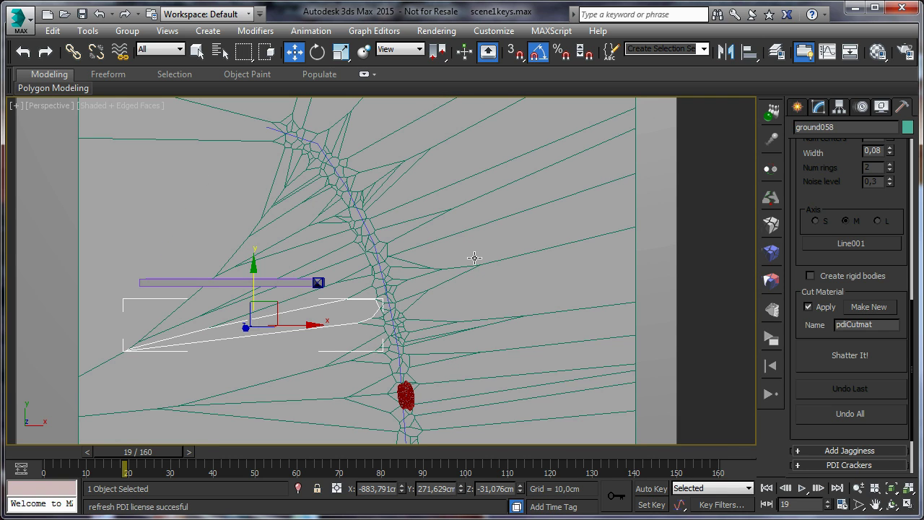
pyautogui.click(301, 217)
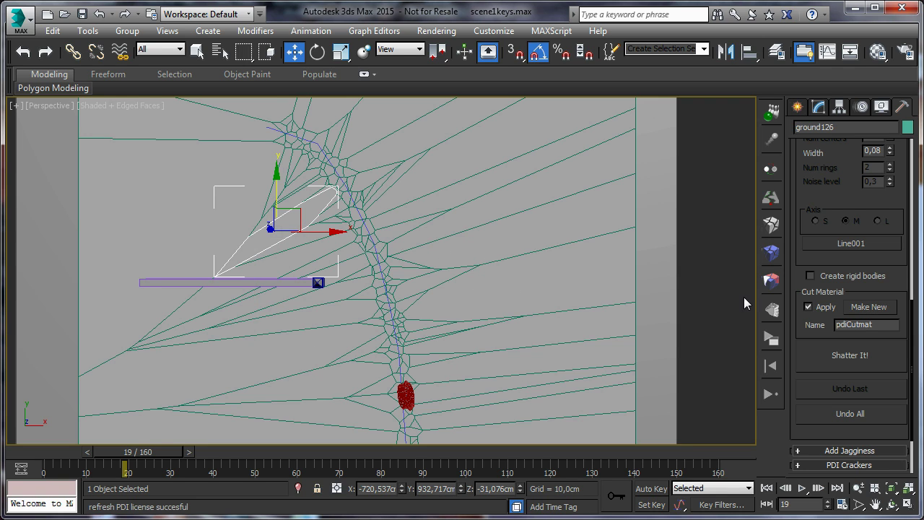
# Change the shatter style to Uniform and preview 40 additional shards across the ground.
pyautogui.moveTo(829, 201); pyautogui.dragTo(821, 402)
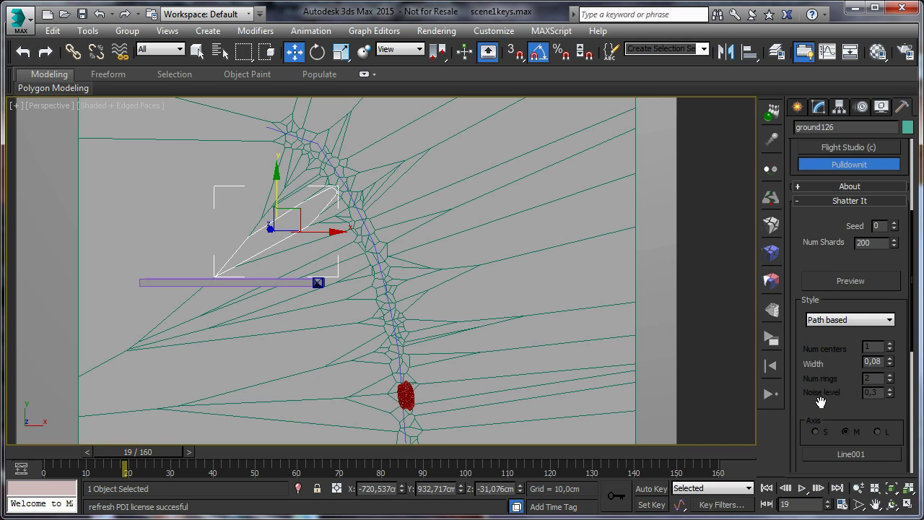
pyautogui.click(826, 323)
pyautogui.click(830, 331)
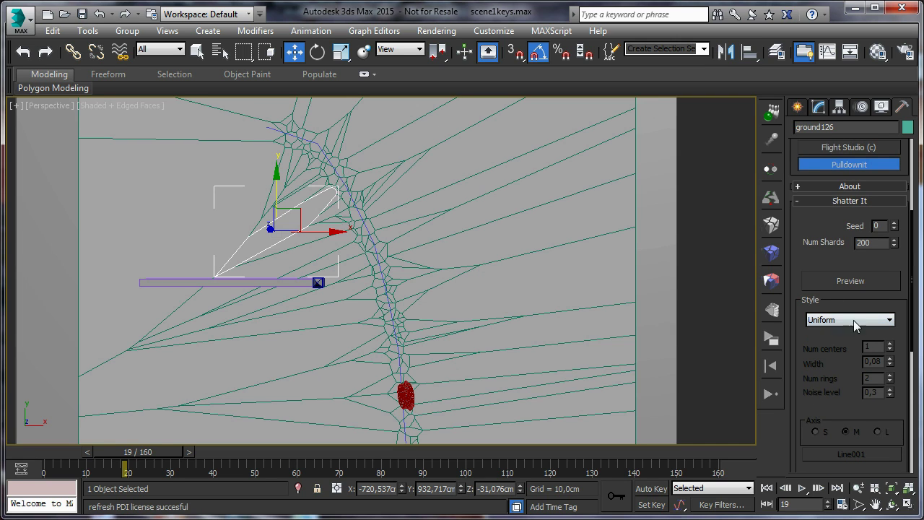
pyautogui.click(847, 282)
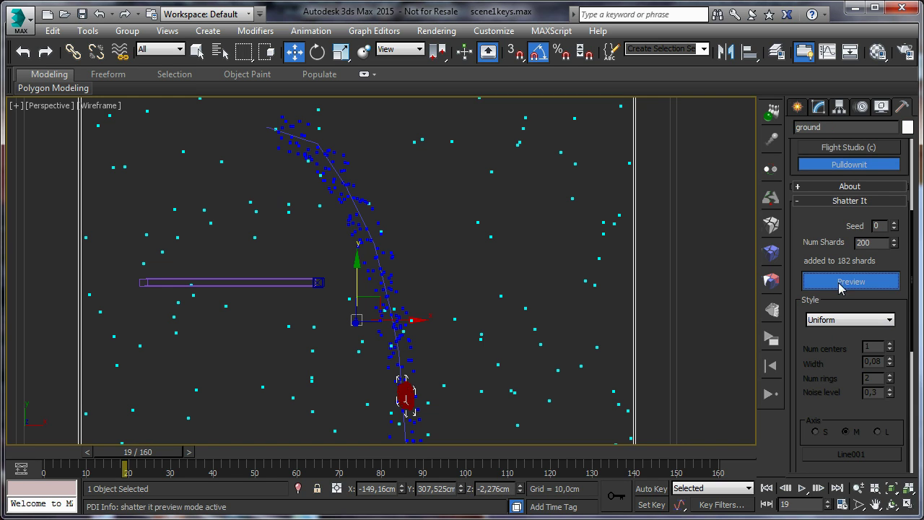
pyautogui.doubleClick(874, 242)
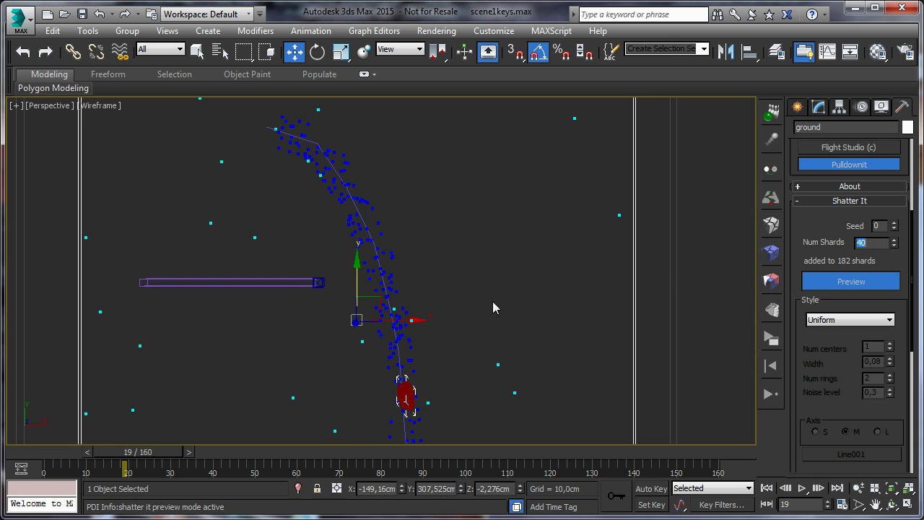
# Check the previewed uniform points and shatter the ground with them.
pyautogui.scroll(-3, 494, 296)
pyautogui.moveTo(497, 280); pyautogui.dragTo(468, 290, button='middle')
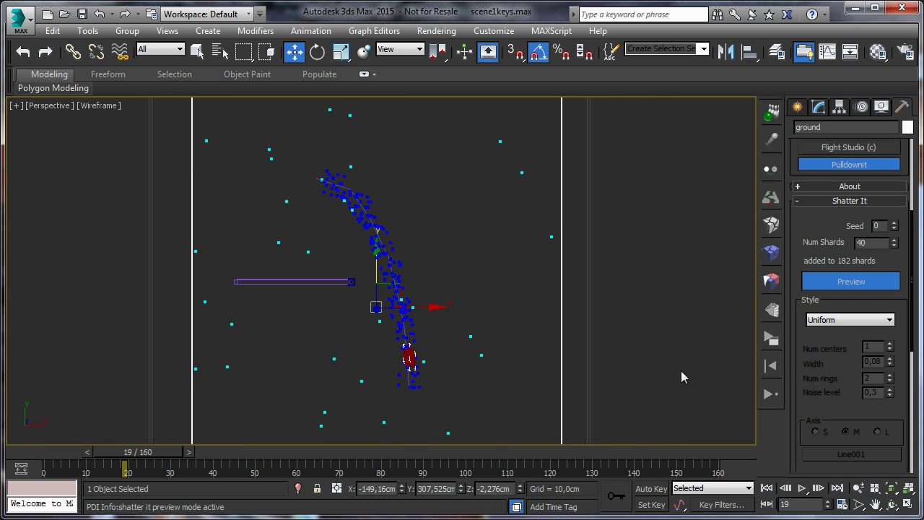
pyautogui.moveTo(850, 392); pyautogui.dragTo(835, 151)
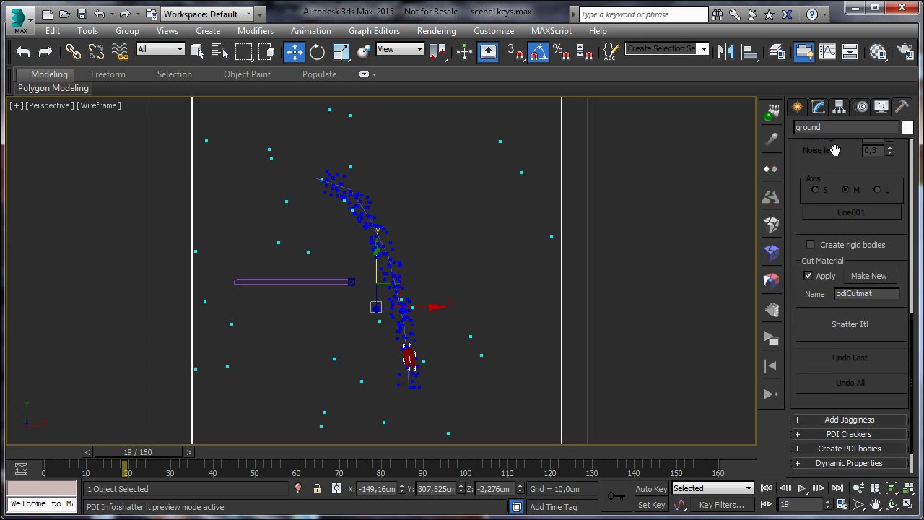
pyautogui.click(850, 324)
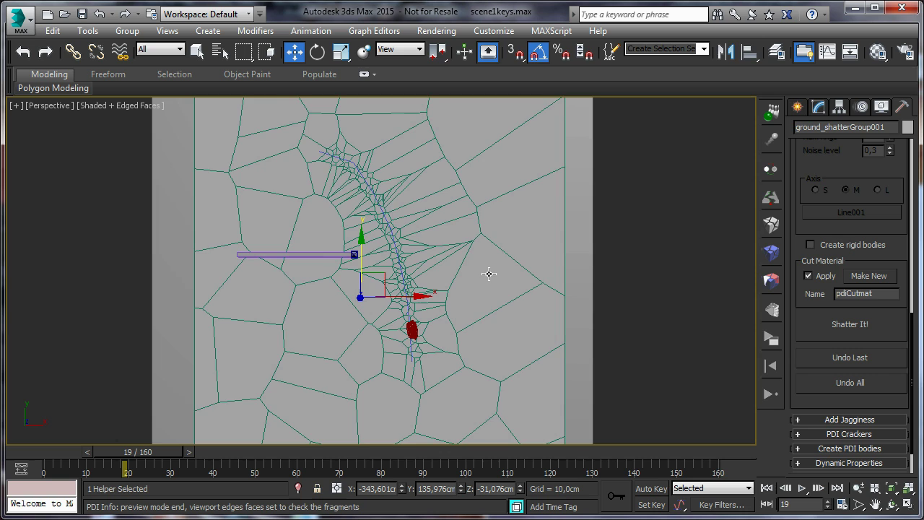
# Examine the ground fragments around the wheel's path with the animation scrubbed to frame 28.
pyautogui.moveTo(489, 273); pyautogui.dragTo(483, 312, button='middle')
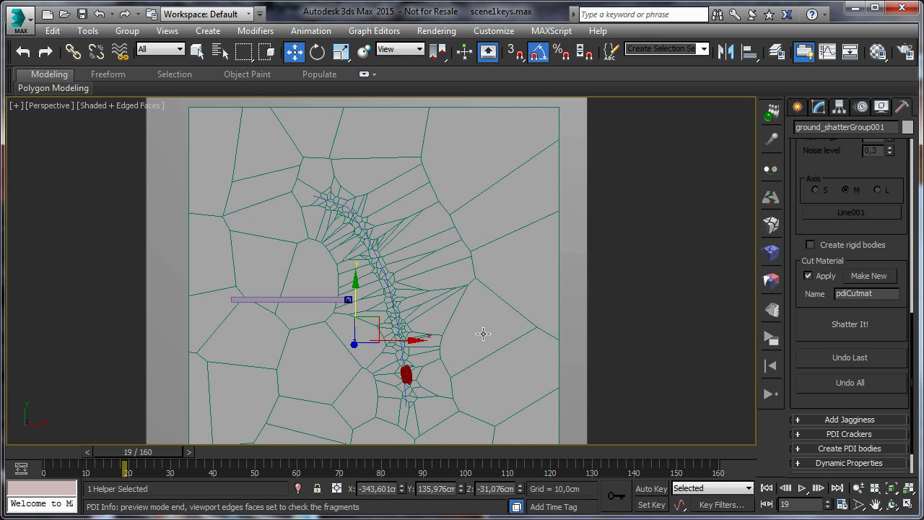
pyautogui.scroll(5, 484, 333)
pyautogui.moveTo(430, 281); pyautogui.dragTo(496, 232, button='middle')
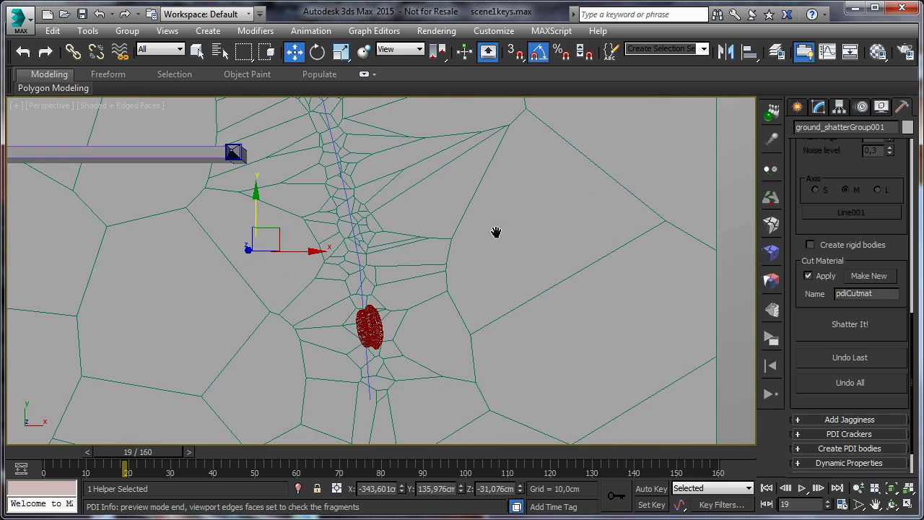
pyautogui.moveTo(156, 446); pyautogui.dragTo(193, 421)
pyautogui.press('w')
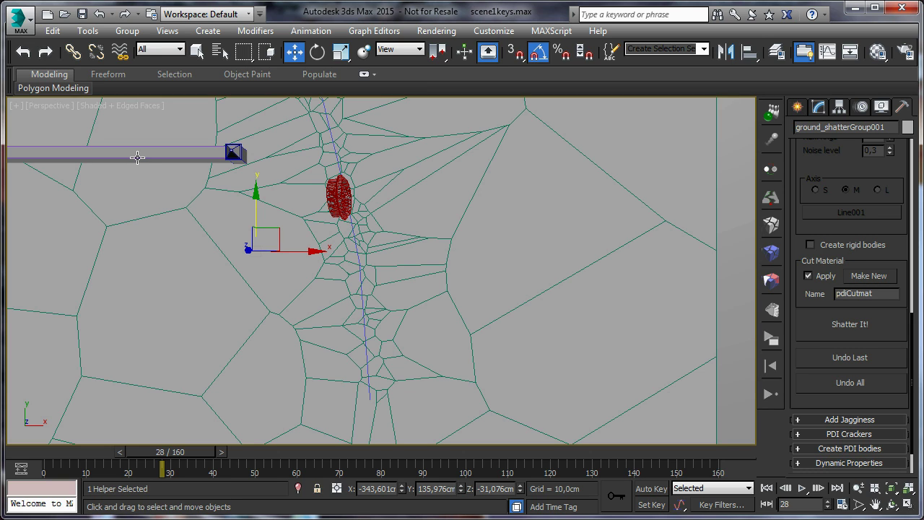
# Switch to the Right view and try to select the path curve on the ground's upper surface.
pyautogui.click(57, 106)
pyautogui.click(107, 272)
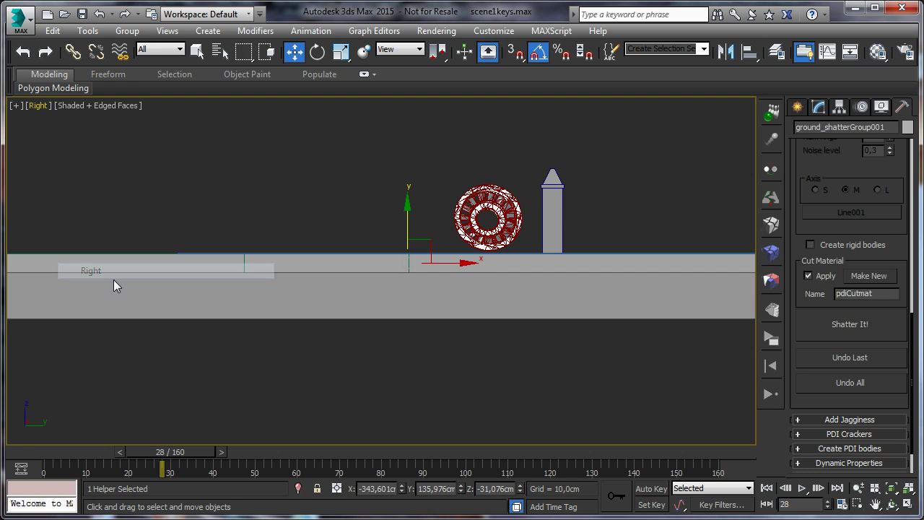
pyautogui.click(276, 254)
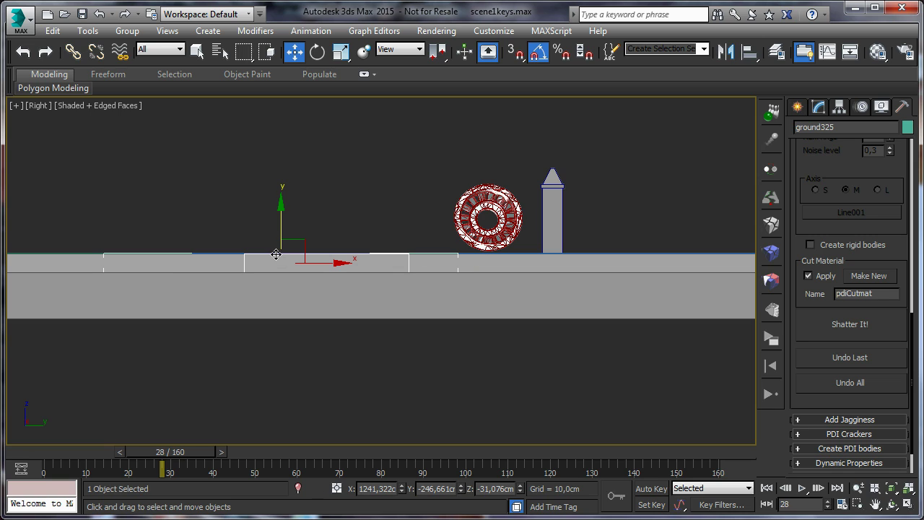
pyautogui.click(232, 252)
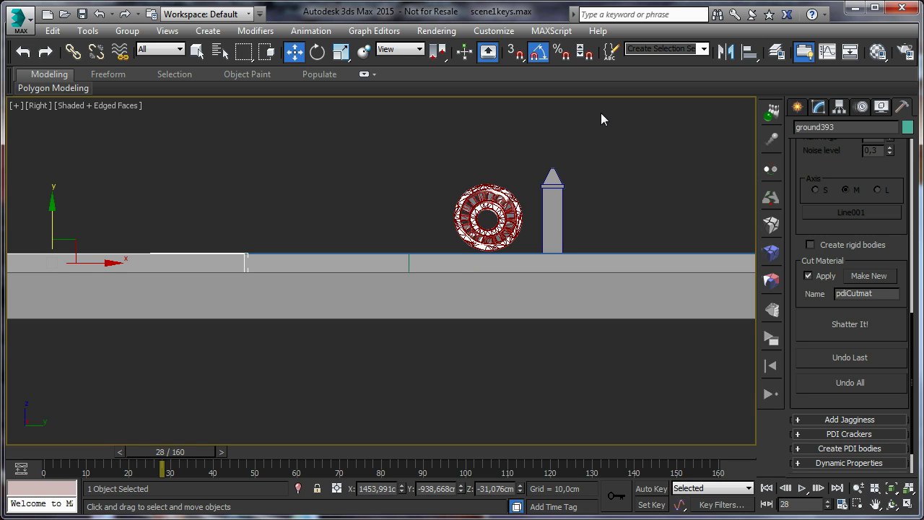
# Select the path curve Line001 as the child node of the paths layer and close the Layer Explorer.
pyautogui.click(775, 52)
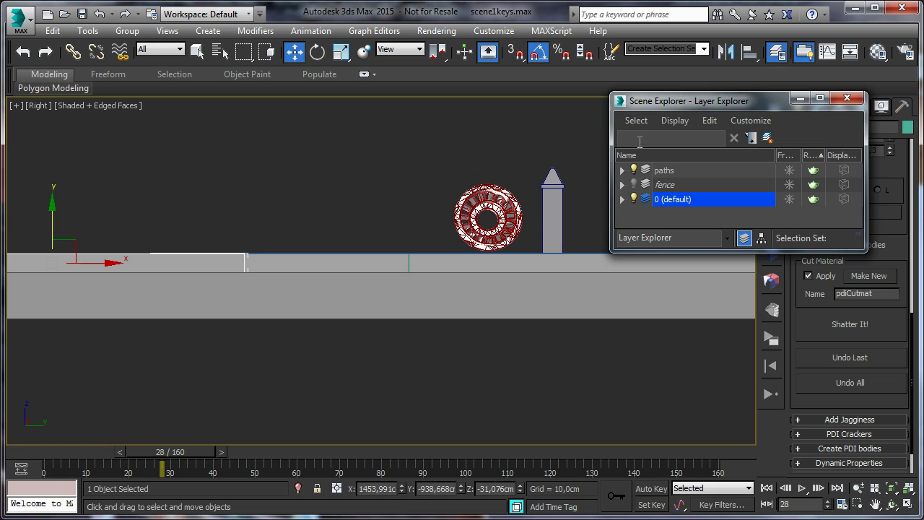
pyautogui.click(665, 170)
pyautogui.rightClick(663, 172)
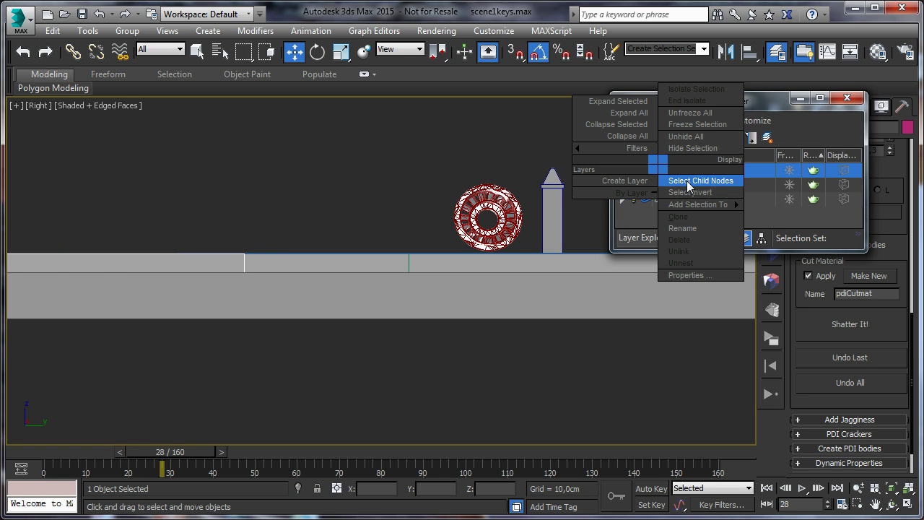
pyautogui.click(686, 181)
pyautogui.click(847, 101)
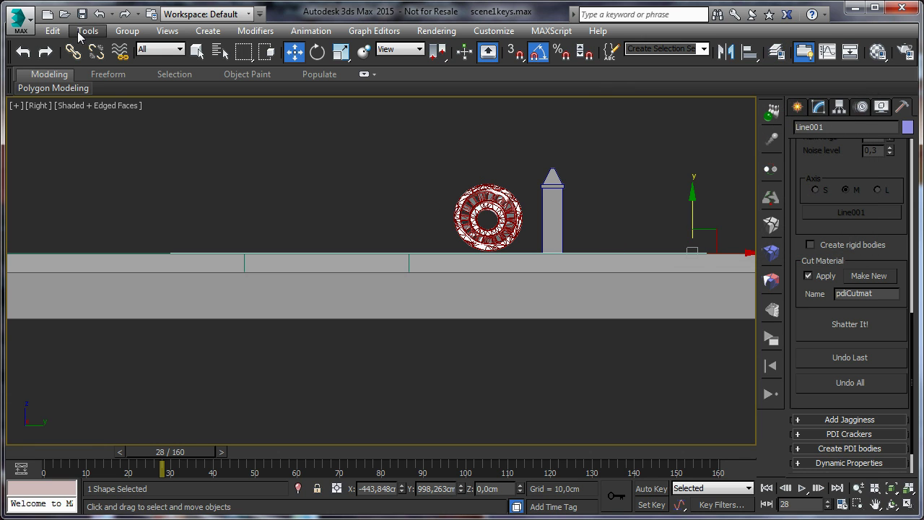
# Clone the selected path curve as a copy named Line002.
pyautogui.click(53, 31)
pyautogui.click(82, 142)
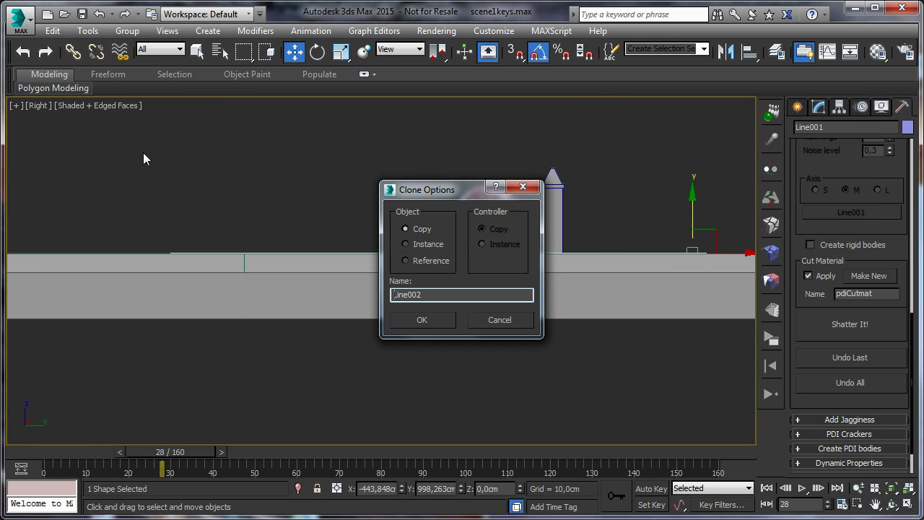
pyautogui.click(416, 320)
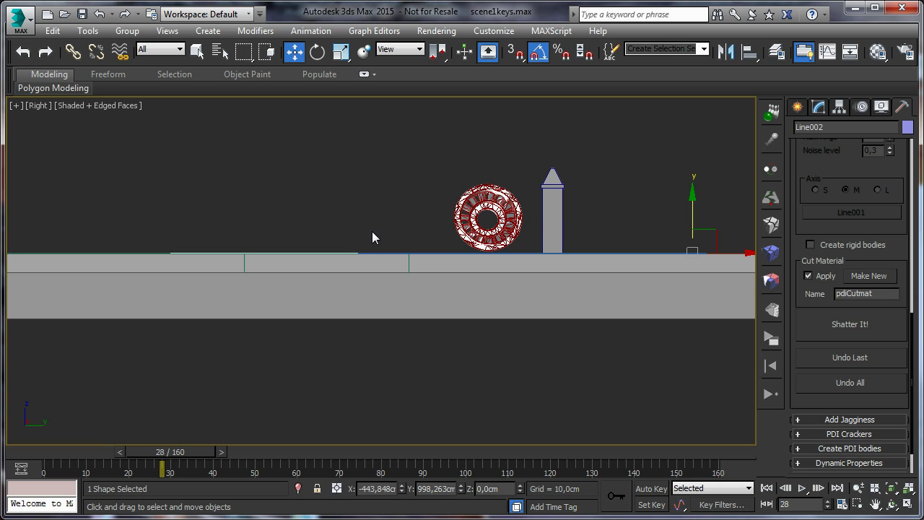
# Delete the three vertices at the far end of Line002, beyond the wall.
pyautogui.moveTo(378, 215); pyautogui.dragTo(245, 250, button='middle')
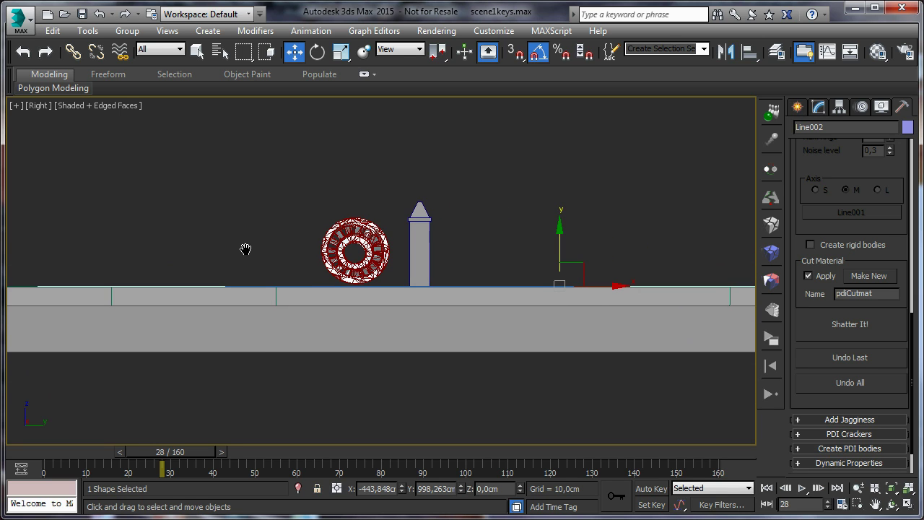
pyautogui.click(819, 107)
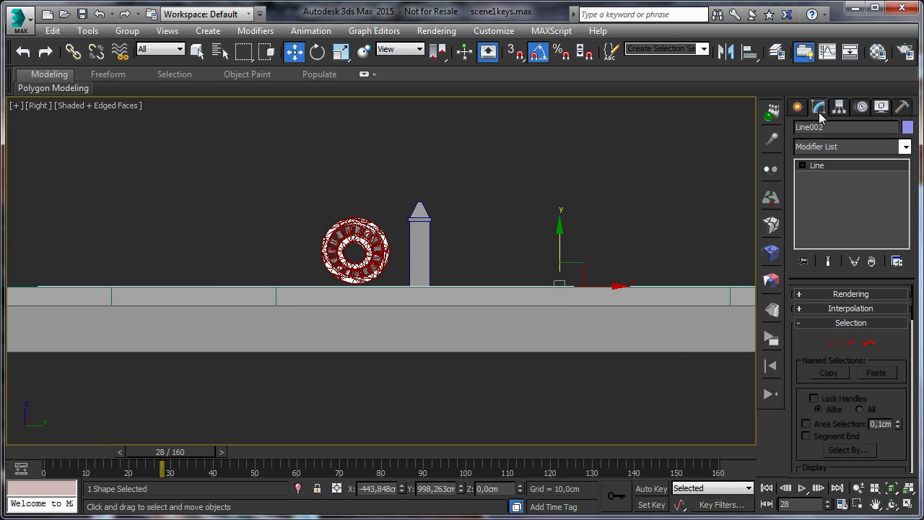
pyautogui.click(833, 344)
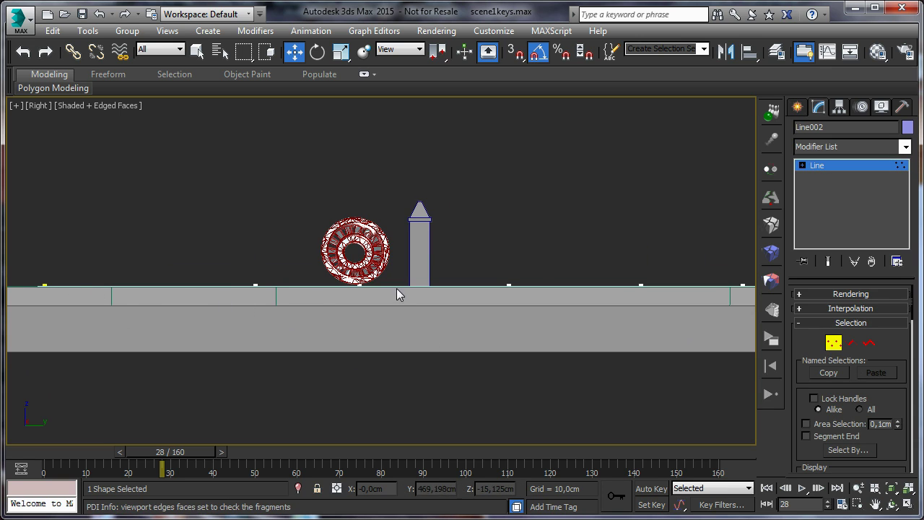
pyautogui.moveTo(590, 291); pyautogui.dragTo(304, 301, button='middle')
pyautogui.moveTo(493, 280); pyautogui.dragTo(517, 350)
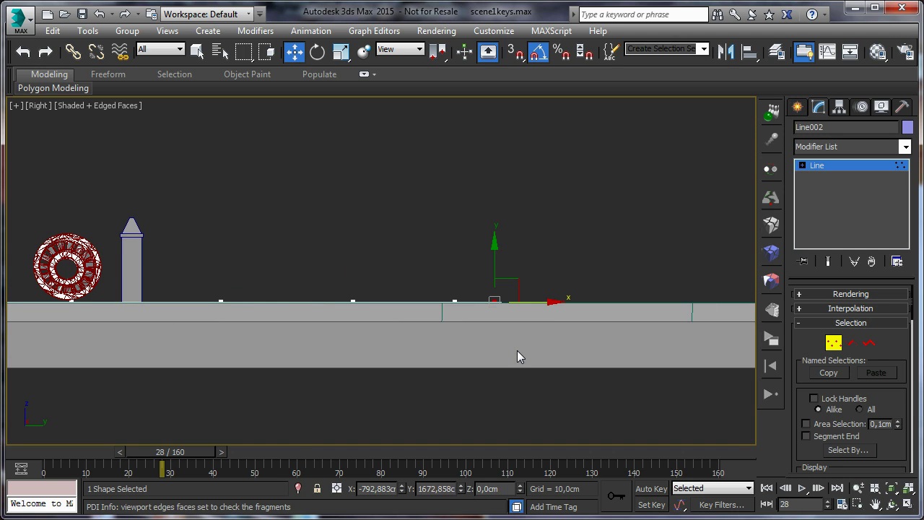
pyautogui.press('Delete')
pyautogui.moveTo(433, 261); pyautogui.dragTo(463, 332)
pyautogui.press('Delete')
pyautogui.moveTo(340, 254); pyautogui.dragTo(375, 344)
pyautogui.press('Delete')
pyautogui.moveTo(325, 252); pyautogui.dragTo(669, 223, button='middle')
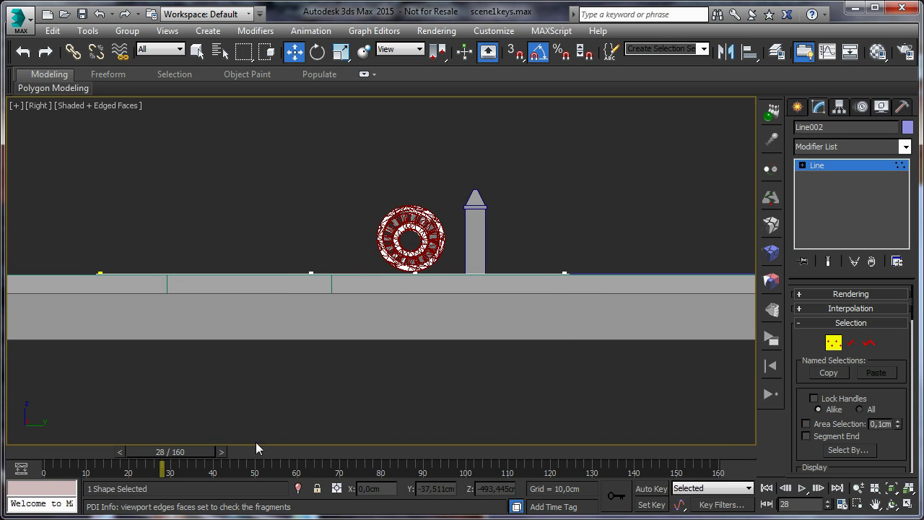
# At frame 19, move Line002's start vertex toward the wheel to about Y -473 cm, and scrub the animation to frame 35.
pyautogui.moveTo(162, 466); pyautogui.dragTo(130, 473)
pyautogui.press('w')
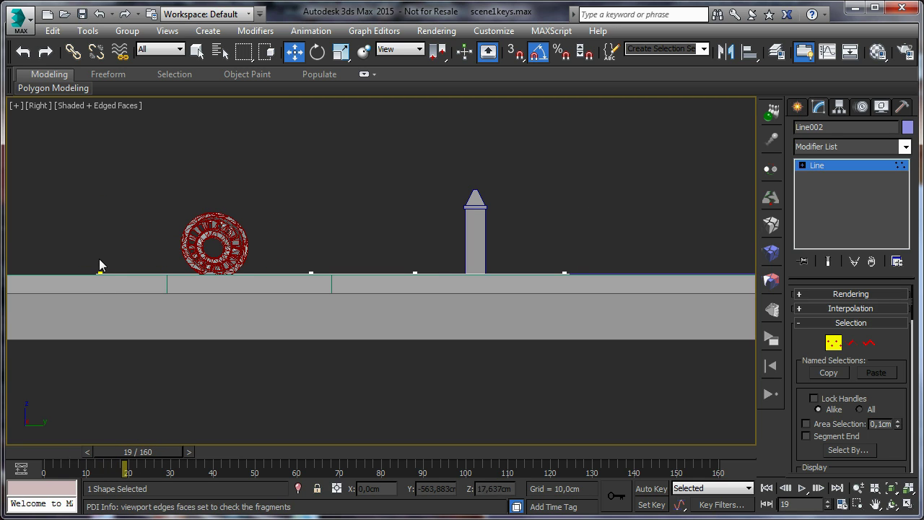
pyautogui.click(100, 273)
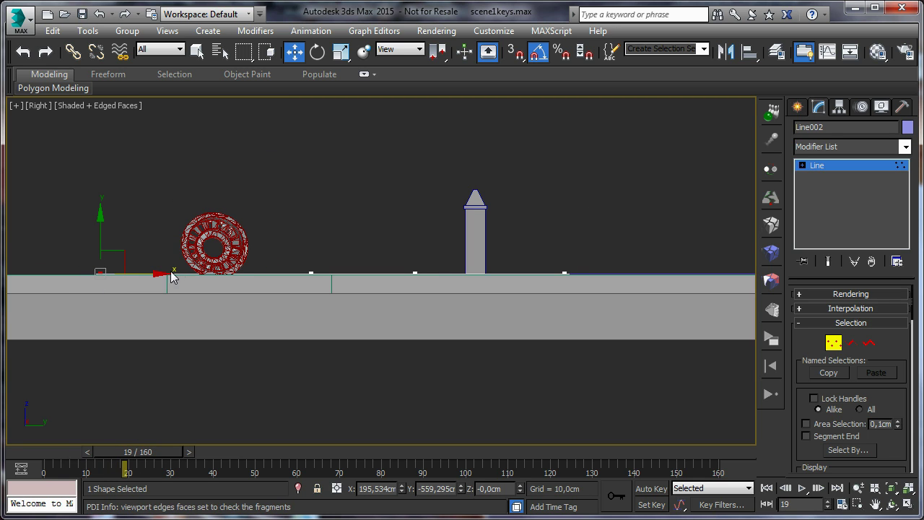
pyautogui.moveTo(158, 274); pyautogui.dragTo(186, 274)
pyautogui.moveTo(150, 445); pyautogui.dragTo(217, 457)
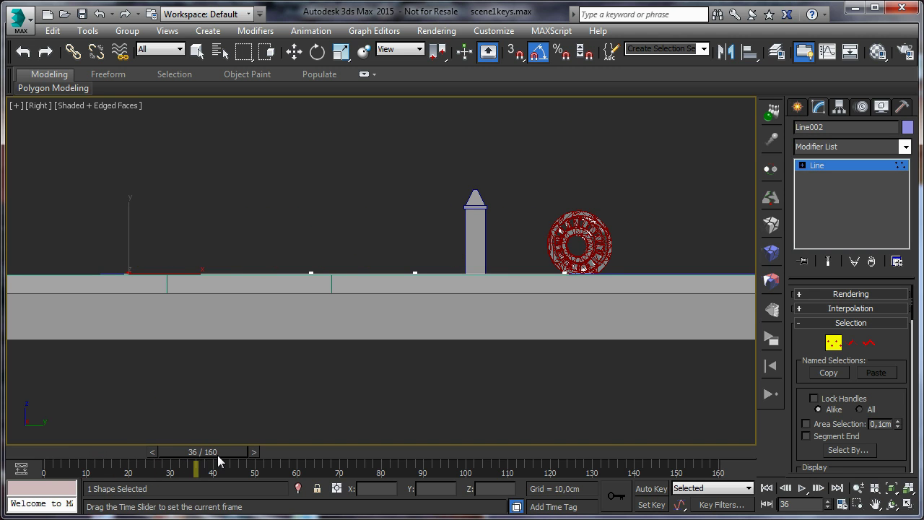
pyautogui.press('w')
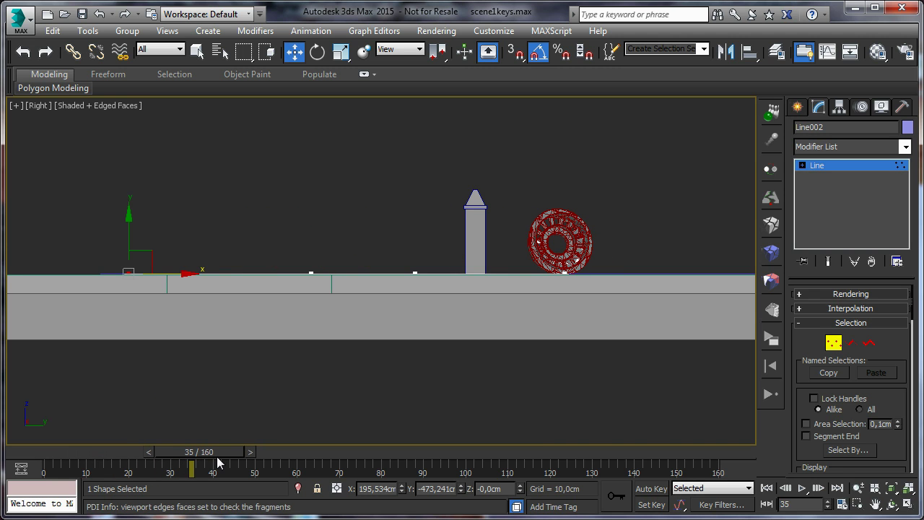
# Switch to the Perspective view, orbit to look down on the shortened path, and leave Line002's vertex editing.
pyautogui.click(37, 107)
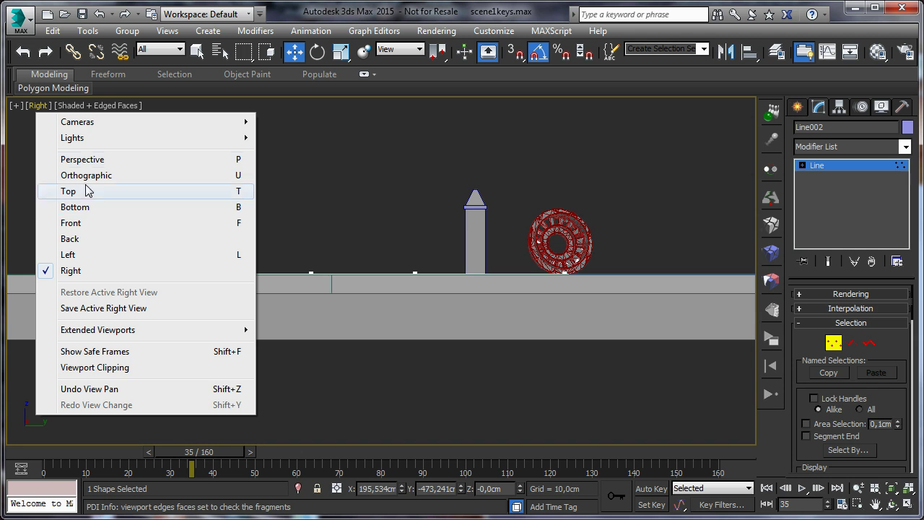
pyautogui.click(78, 160)
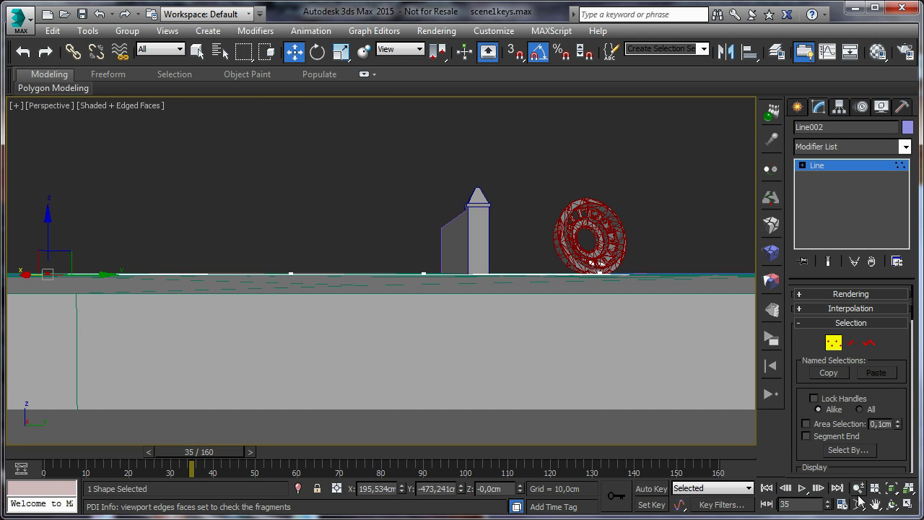
pyautogui.click(892, 504)
pyautogui.moveTo(425, 316); pyautogui.dragTo(388, 312)
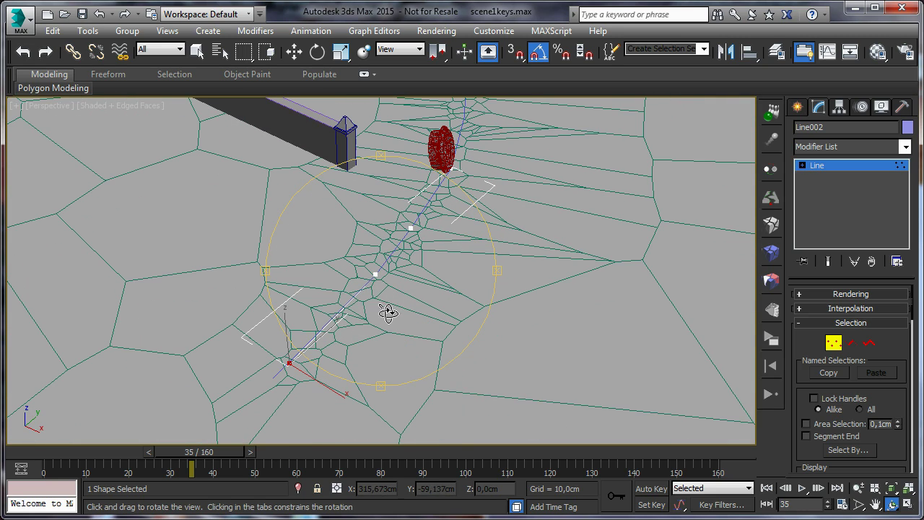
pyautogui.click(197, 51)
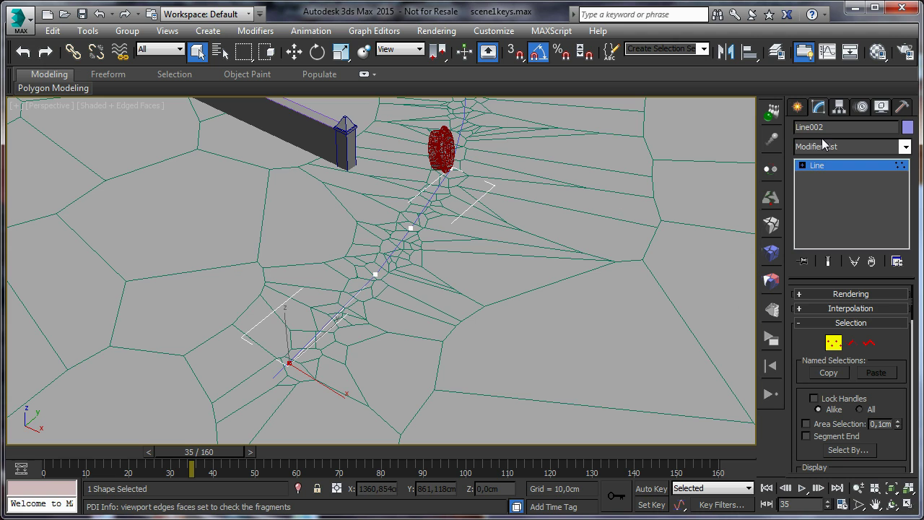
pyautogui.click(834, 344)
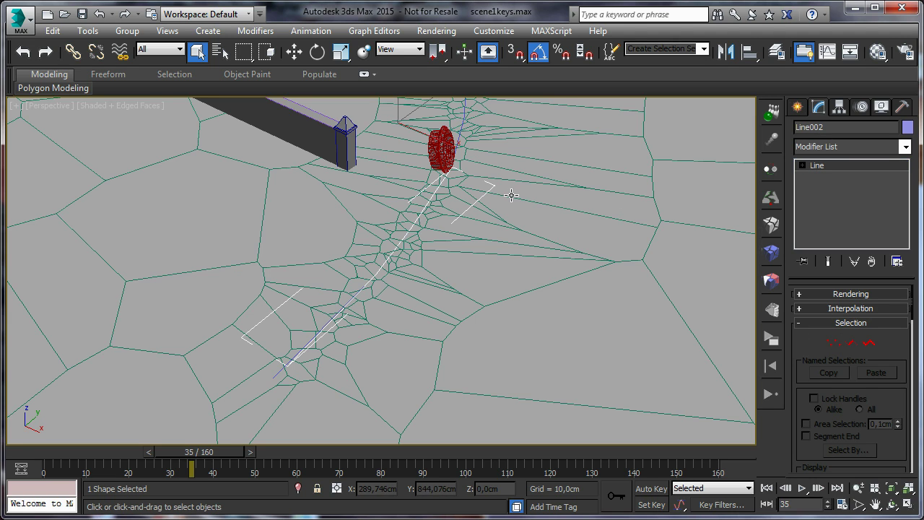
# Set up another Pulldownit Shatter It operation in Path based style with Line002 as its path.
pyautogui.click(776, 228)
pyautogui.click(833, 269)
pyautogui.click(830, 313)
pyautogui.click(850, 398)
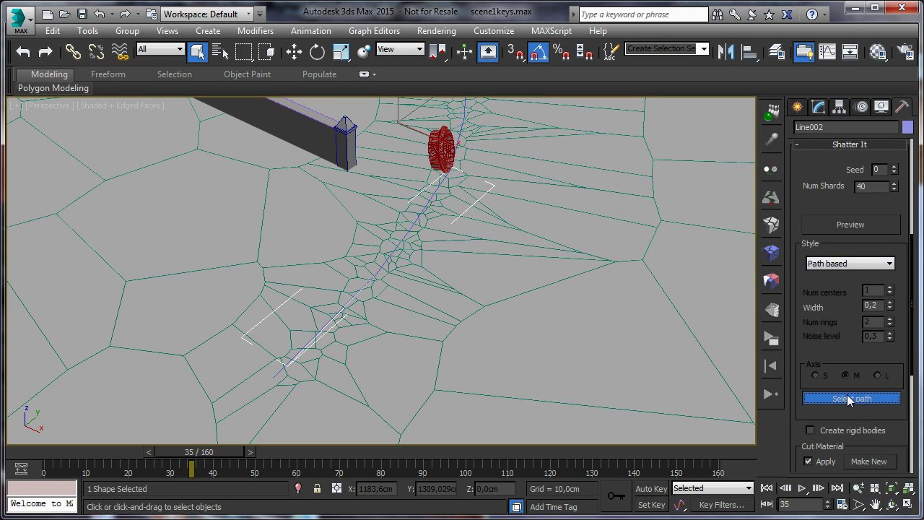
pyautogui.click(347, 302)
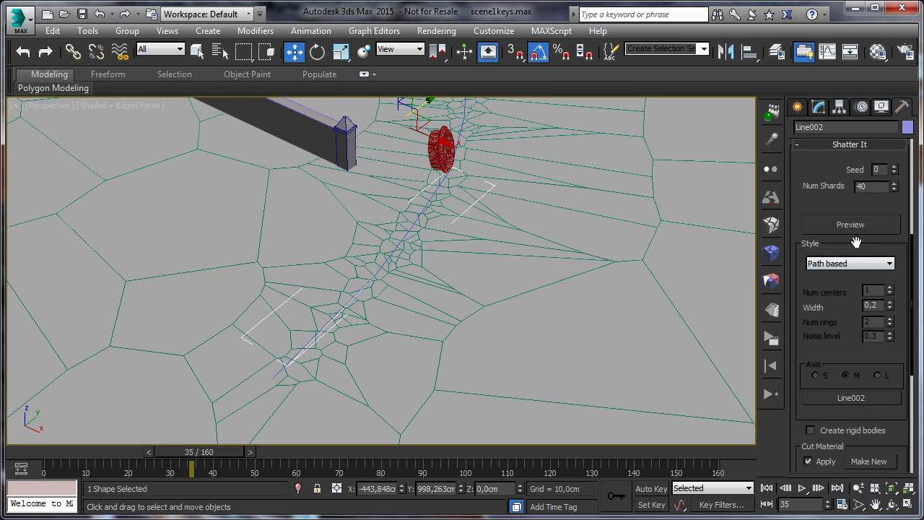
# Preview the shatter on the ground fragments, set 140 shards and a width of 0,05, and shatter the ground.
pyautogui.click(520, 276)
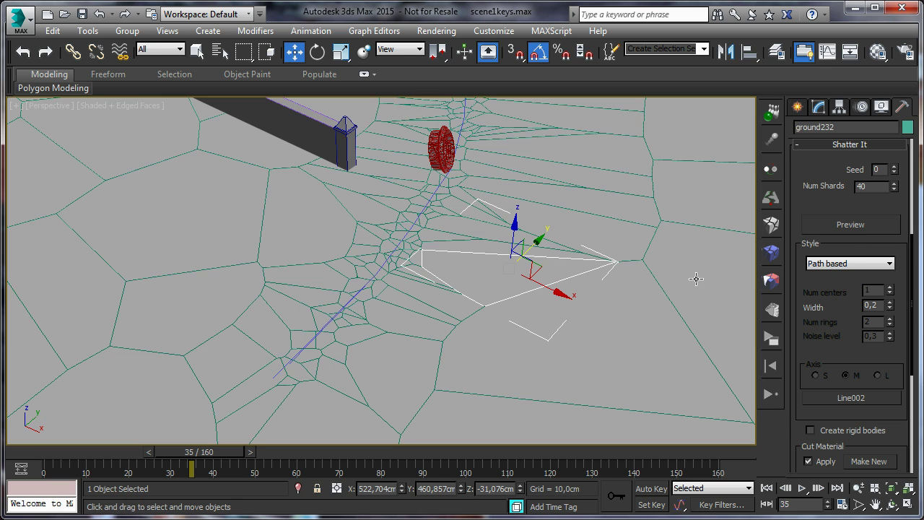
pyautogui.click(844, 228)
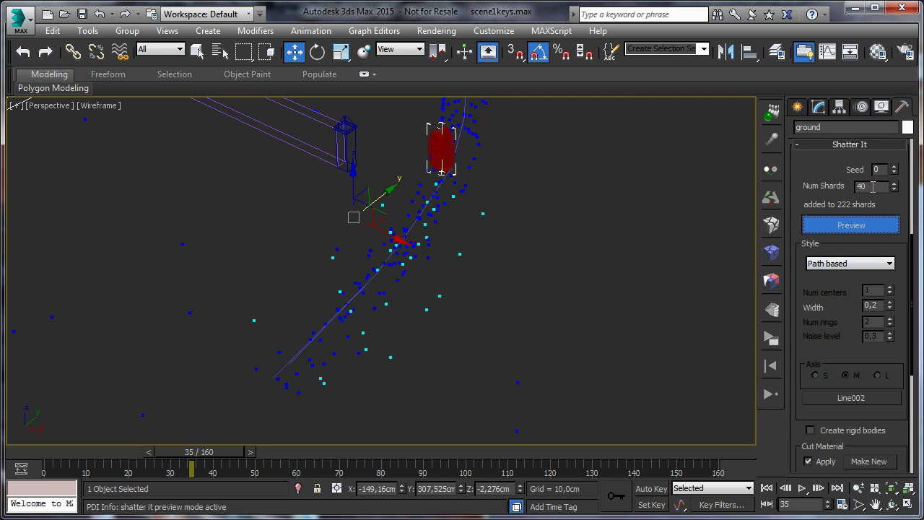
pyautogui.moveTo(894, 187); pyautogui.dragTo(894, 165)
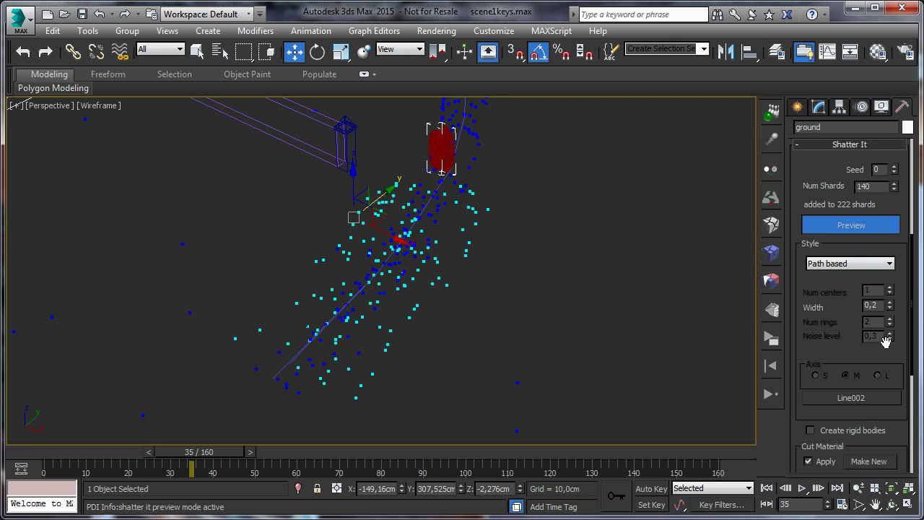
pyautogui.moveTo(893, 311); pyautogui.dragTo(891, 317)
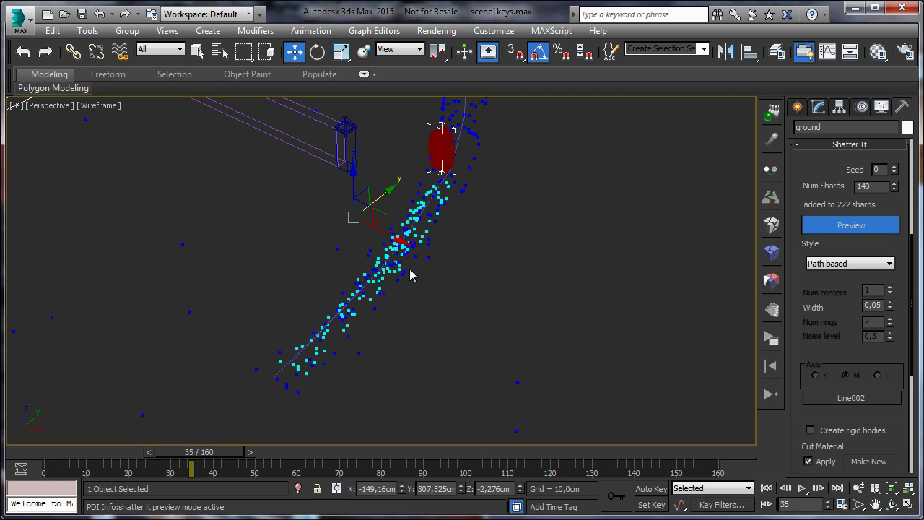
pyautogui.moveTo(514, 238)
pyautogui.mouseDown(button='middle')
pyautogui.moveTo(468, 347)
pyautogui.moveTo(507, 248)
pyautogui.mouseUp(button='middle')
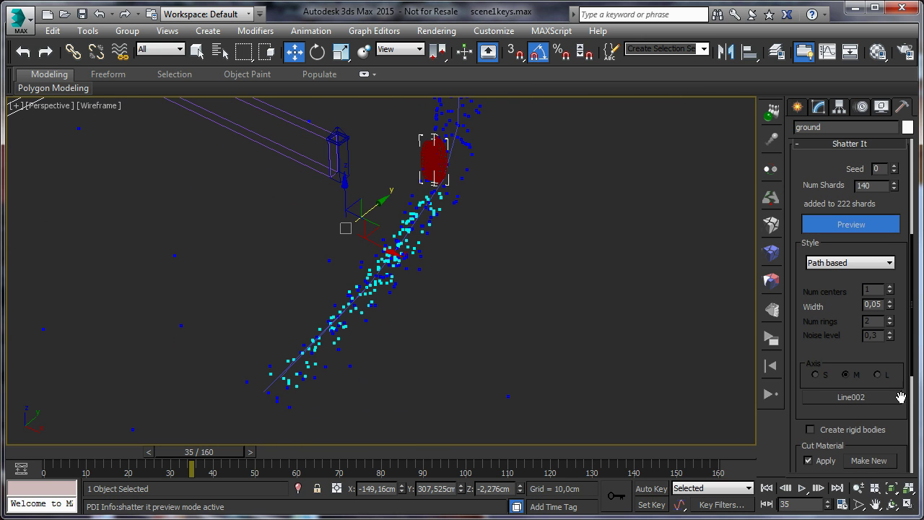
pyautogui.moveTo(900, 398); pyautogui.dragTo(904, 214)
pyautogui.click(857, 318)
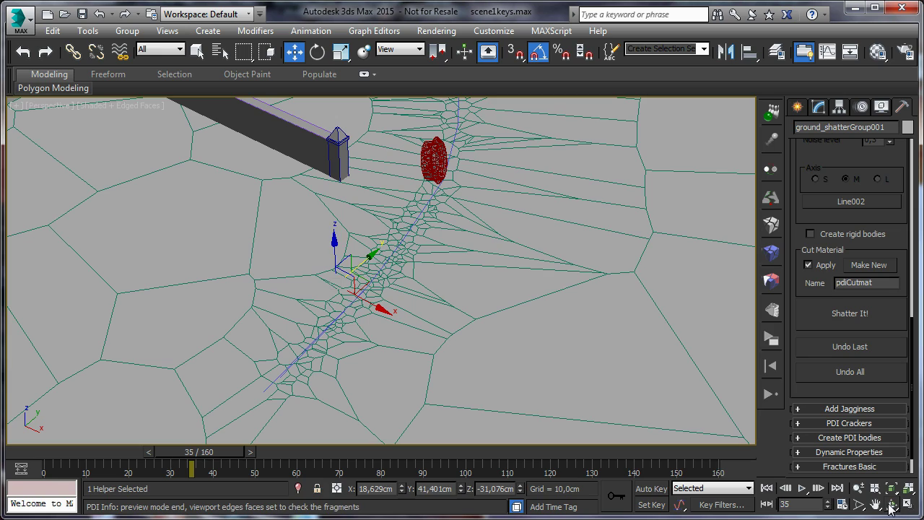
# Inspect the new cracks, select a ground fragment and create a fracture body named groundCrack with Fractures Basic.
pyautogui.click(891, 505)
pyautogui.moveTo(419, 334); pyautogui.dragTo(367, 278)
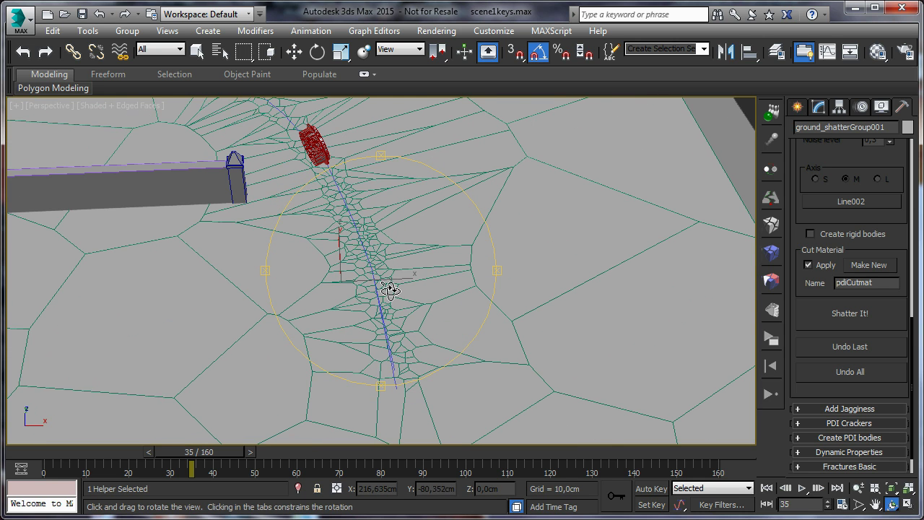
pyautogui.moveTo(412, 357)
pyautogui.mouseDown()
pyautogui.moveTo(408, 326)
pyautogui.moveTo(409, 354)
pyautogui.mouseUp()
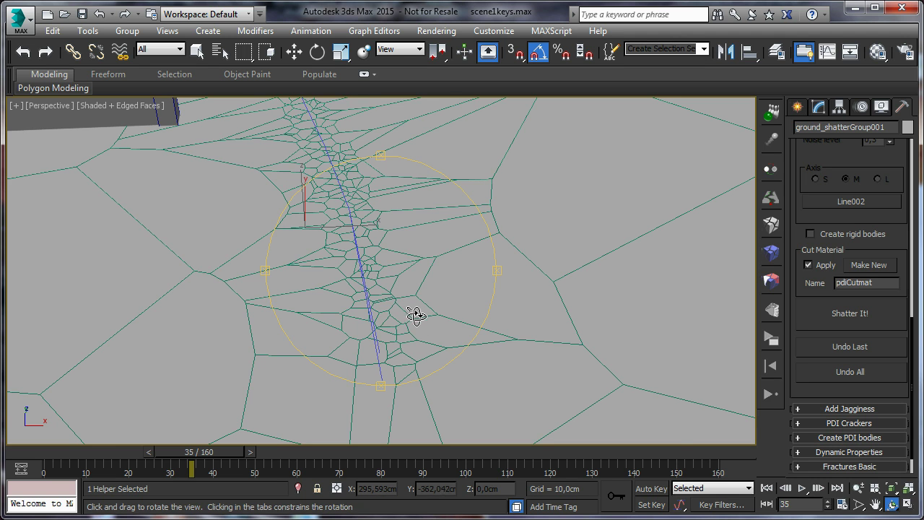
pyautogui.moveTo(419, 313); pyautogui.dragTo(322, 308)
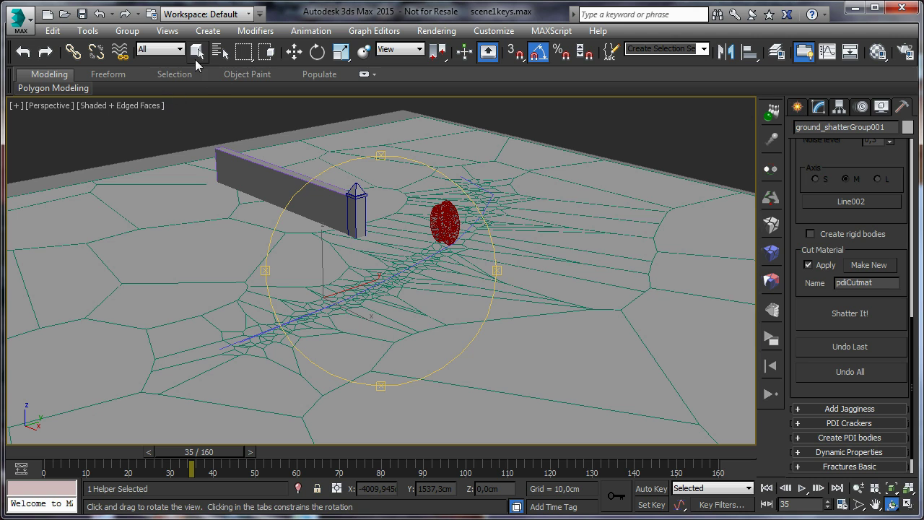
pyautogui.click(197, 50)
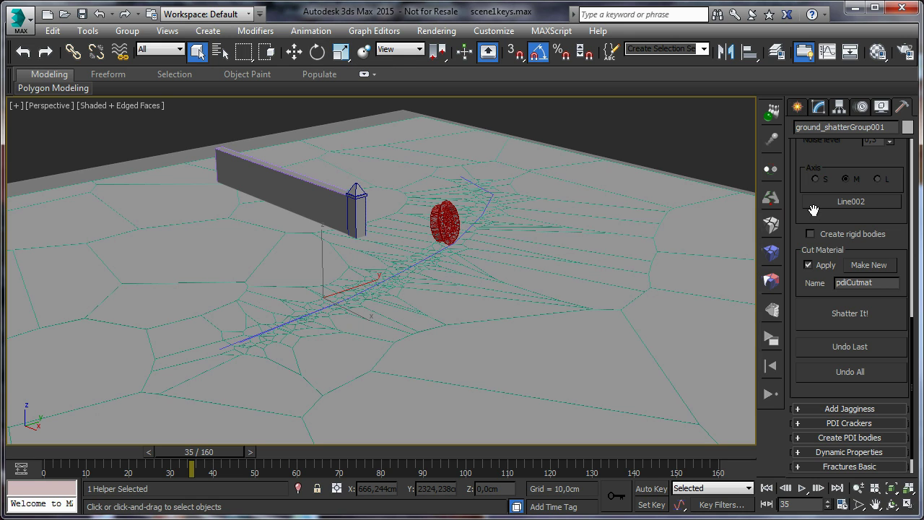
pyautogui.click(787, 260)
pyautogui.click(587, 307)
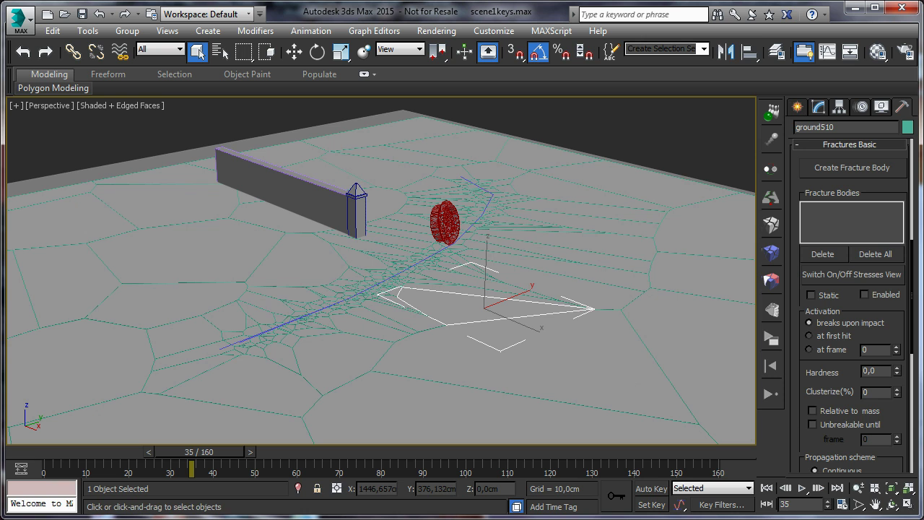
pyautogui.click(891, 504)
pyautogui.moveTo(449, 331); pyautogui.dragTo(456, 335)
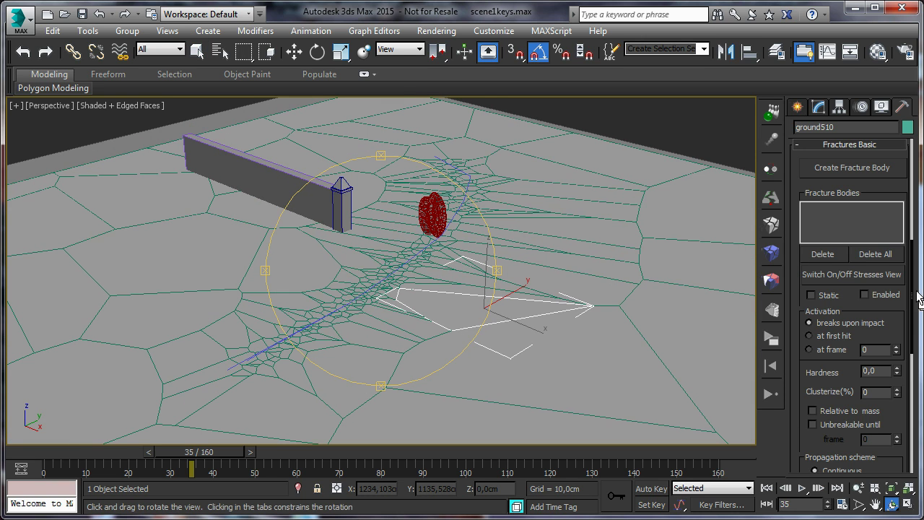
pyautogui.click(853, 169)
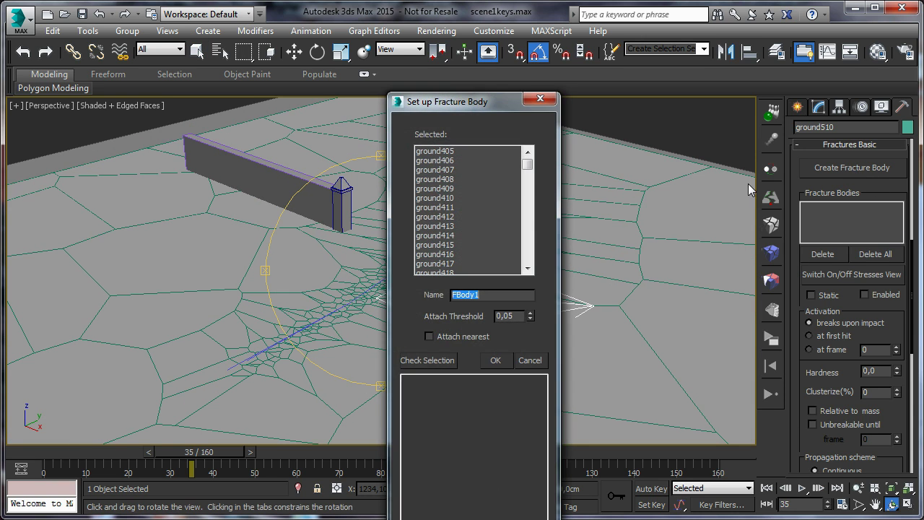
pyautogui.write('groundCrack')
pyautogui.click(497, 360)
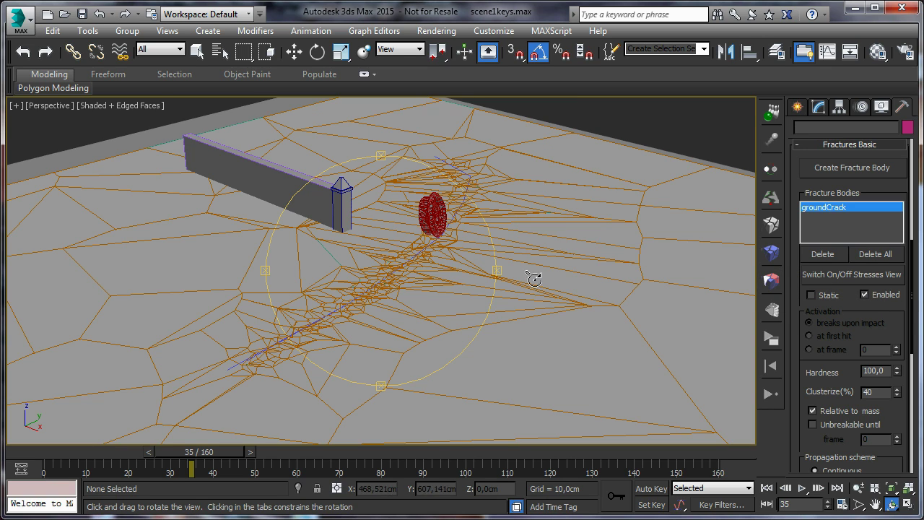
# Turn on the stresses view for groundCrack and make the body Static with activation set to breaks upon impact.
pyautogui.click(844, 277)
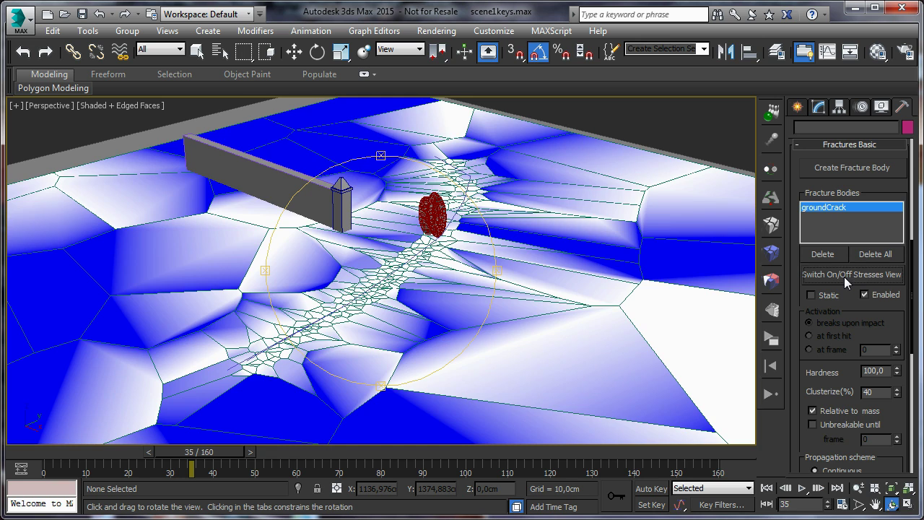
pyautogui.click(811, 295)
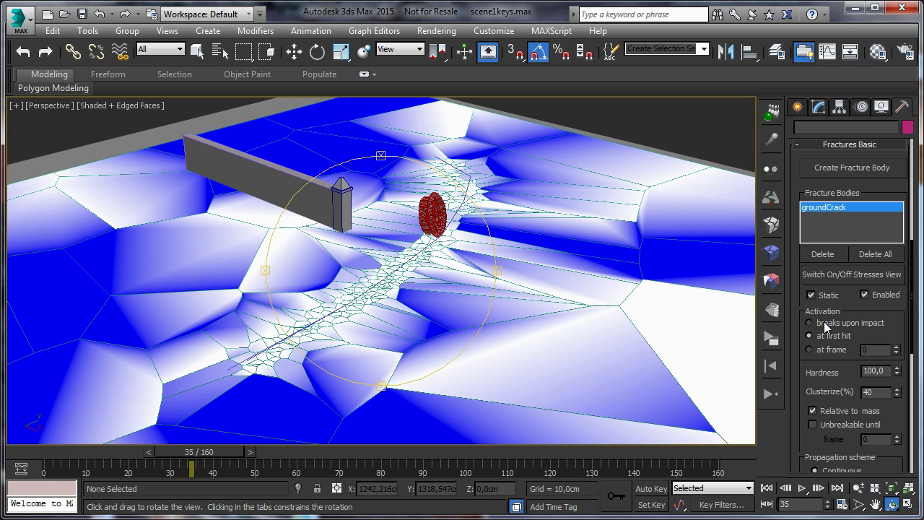
pyautogui.click(809, 322)
# Set groundCrack's Clusterize value to 0%.
pyautogui.moveTo(855, 321); pyautogui.dragTo(855, 239)
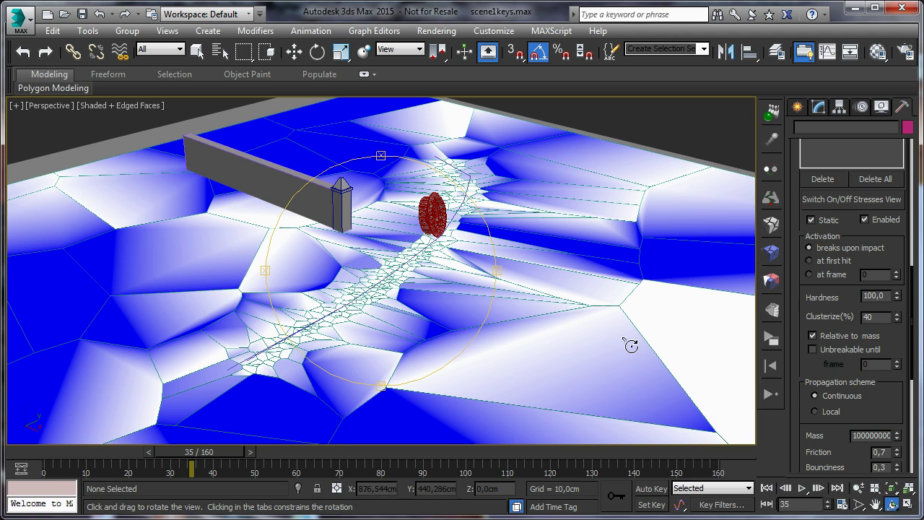
pyautogui.rightClick(897, 320)
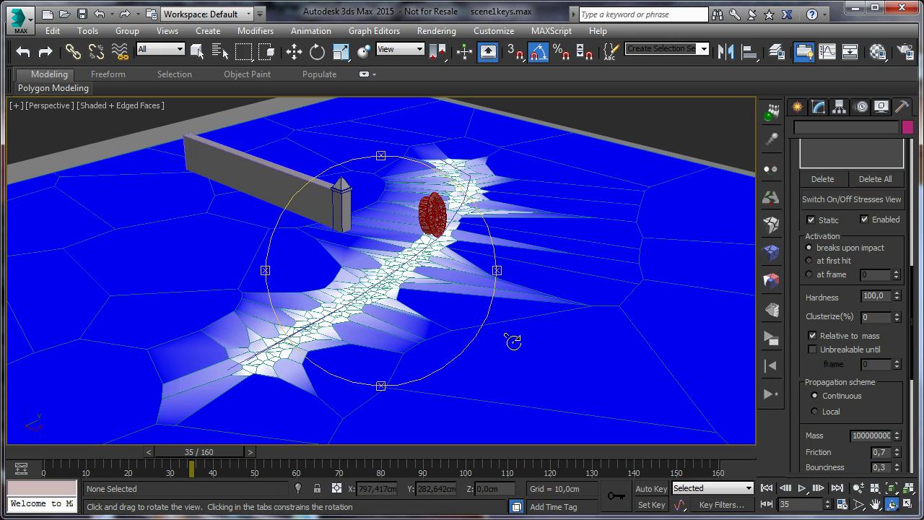
pyautogui.moveTo(902, 381); pyautogui.dragTo(900, 300)
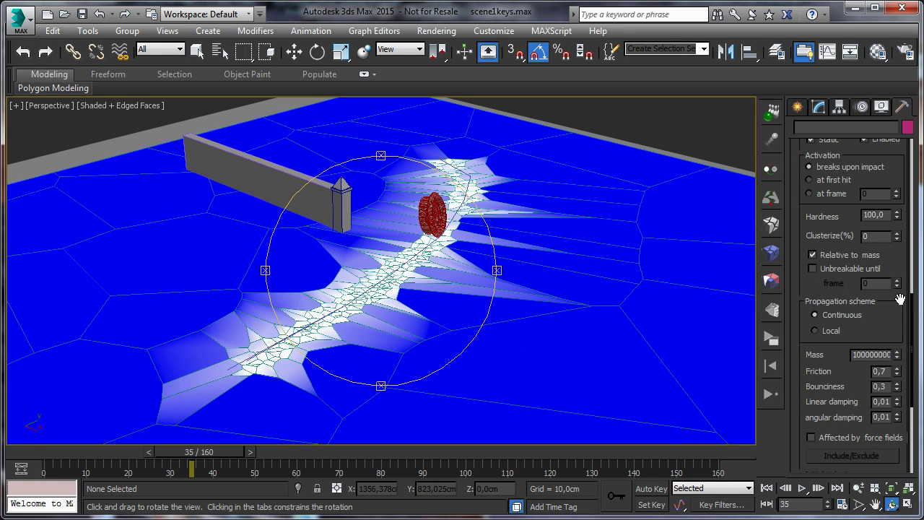
# Set groundCrack's propagation scheme to Local, its bounciness to 0,0, and its linear and angular damping to 0,1.
pyautogui.click(816, 331)
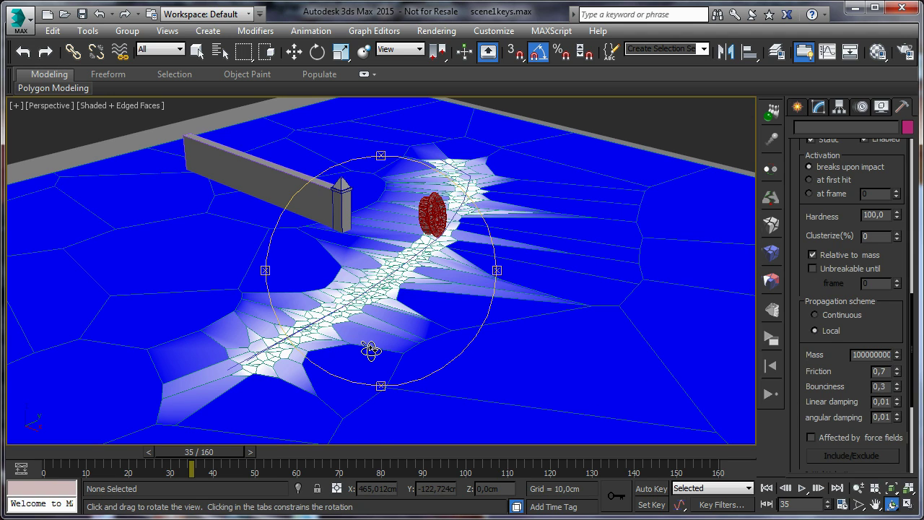
pyautogui.moveTo(206, 458)
pyautogui.mouseDown()
pyautogui.moveTo(68, 455)
pyautogui.moveTo(215, 445)
pyautogui.mouseUp()
pyautogui.hotkey('ctrl', 'r')
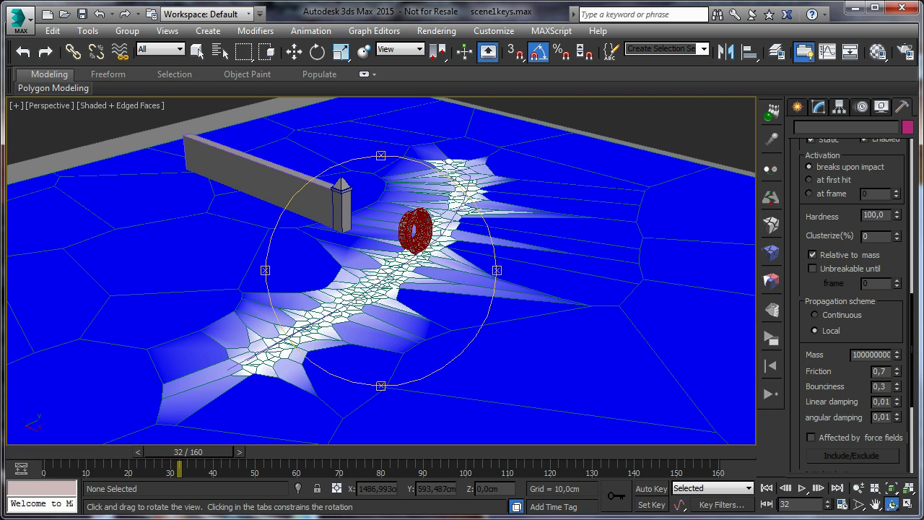
pyautogui.moveTo(883, 337); pyautogui.dragTo(874, 262)
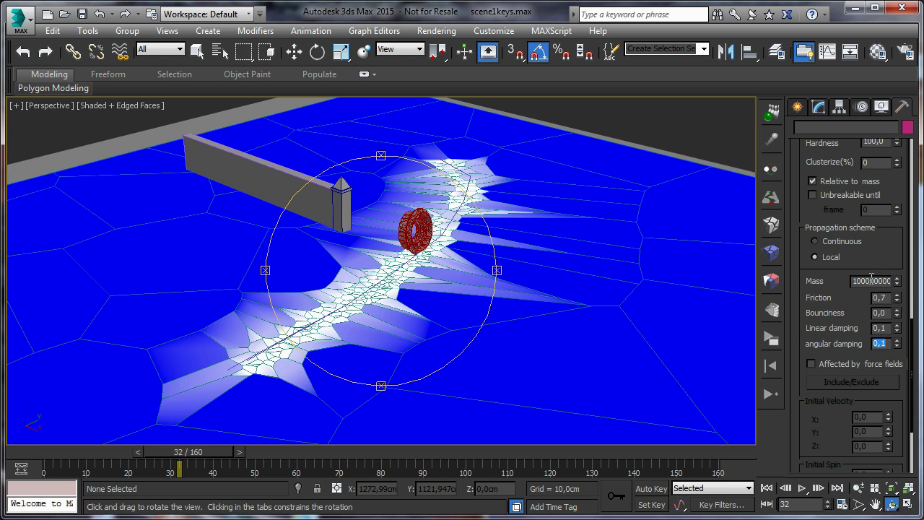
# Turn off groundCrack's stresses view and disable the Edged Faces display in the perspective viewport.
pyautogui.moveTo(873, 267); pyautogui.dragTo(865, 455)
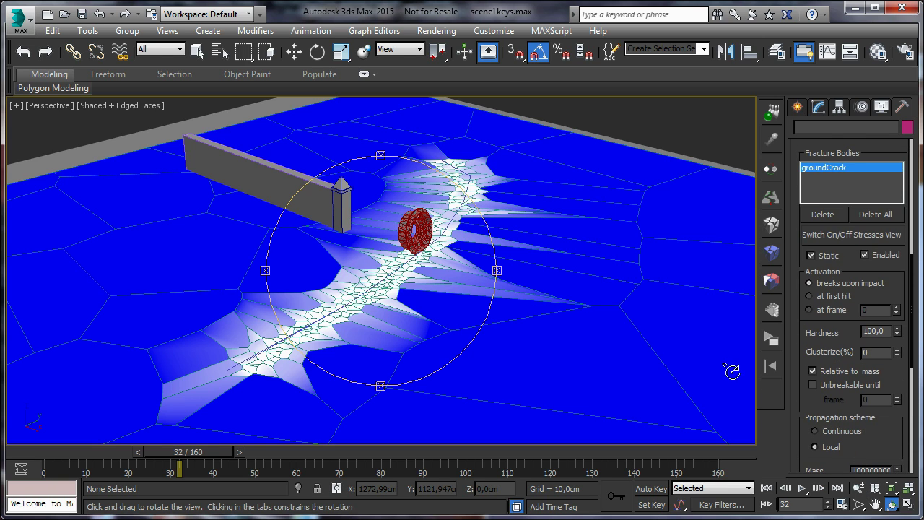
pyautogui.click(842, 235)
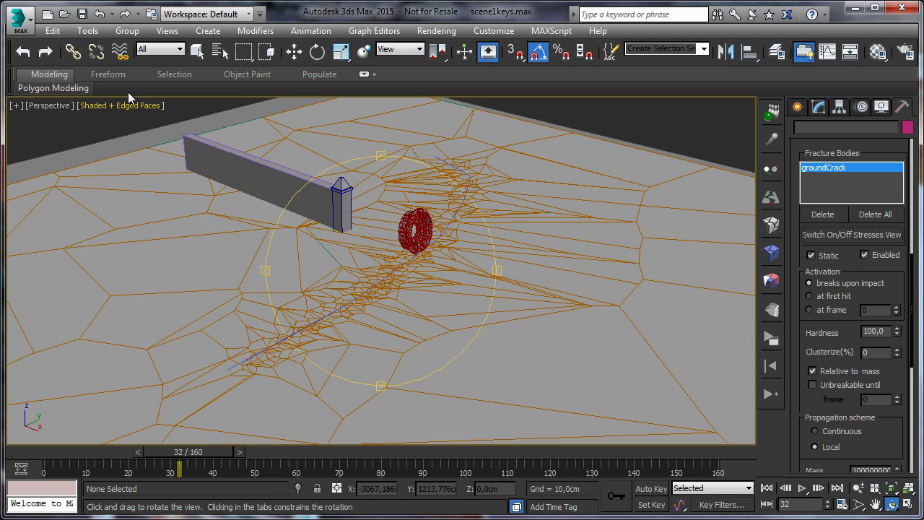
pyautogui.click(111, 107)
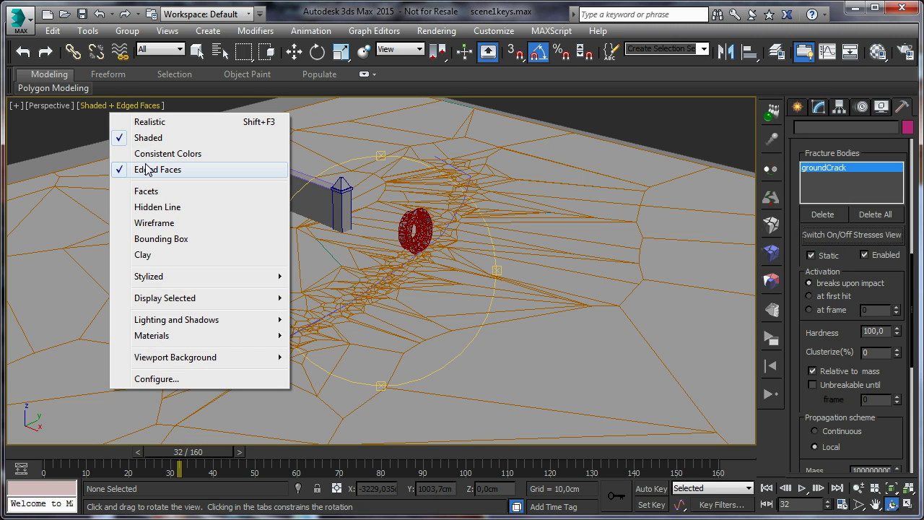
pyautogui.click(148, 170)
# Select the wheel and make it a Kinematic PDI body.
pyautogui.click(197, 51)
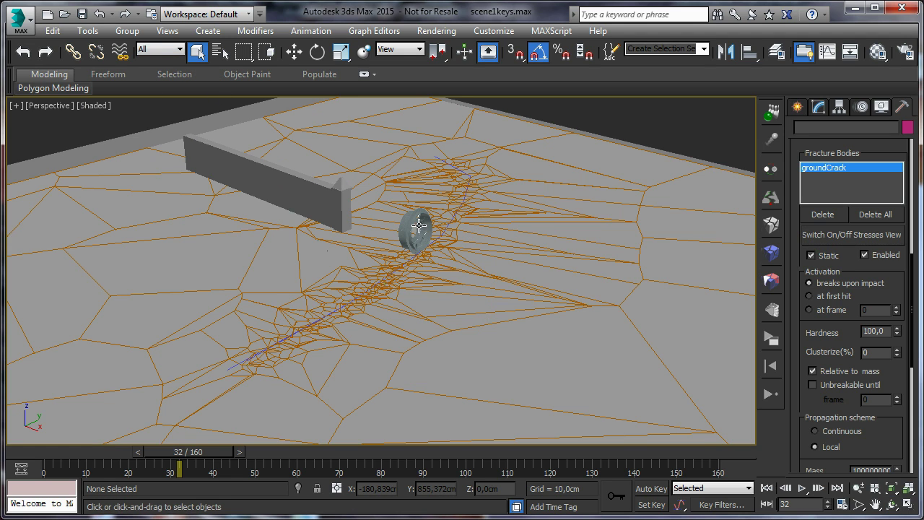
pyautogui.click(409, 226)
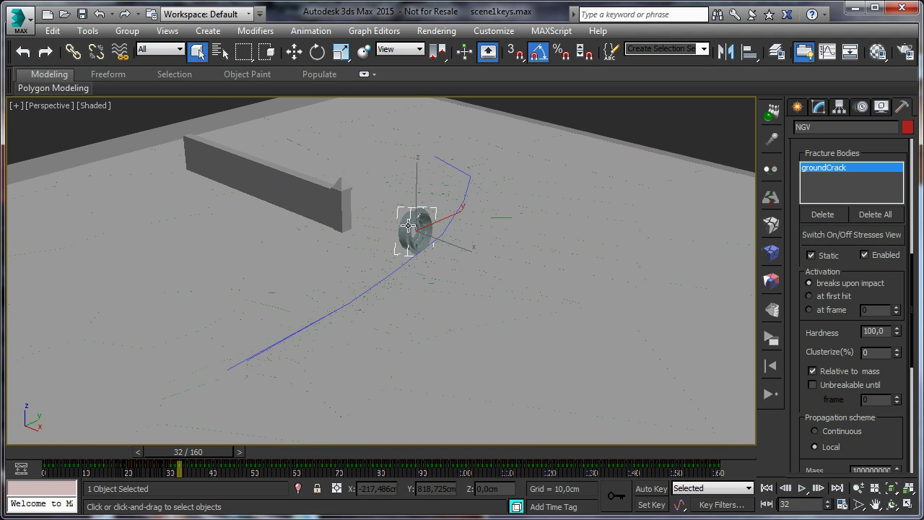
pyautogui.click(773, 112)
pyautogui.click(876, 250)
pyautogui.click(850, 272)
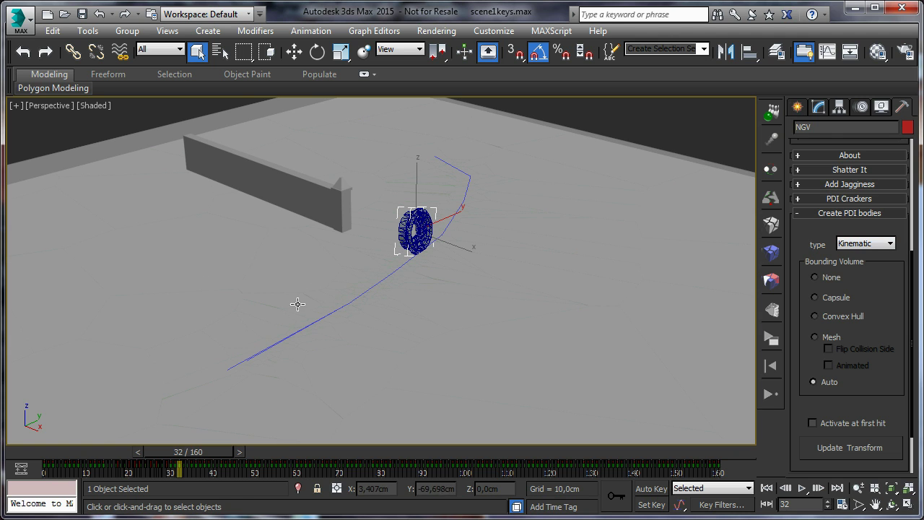
# Check which fragments belong to groundCrack, and make the baseground slab beneath them a Static PDI body.
pyautogui.scroll(-5, 806, 224)
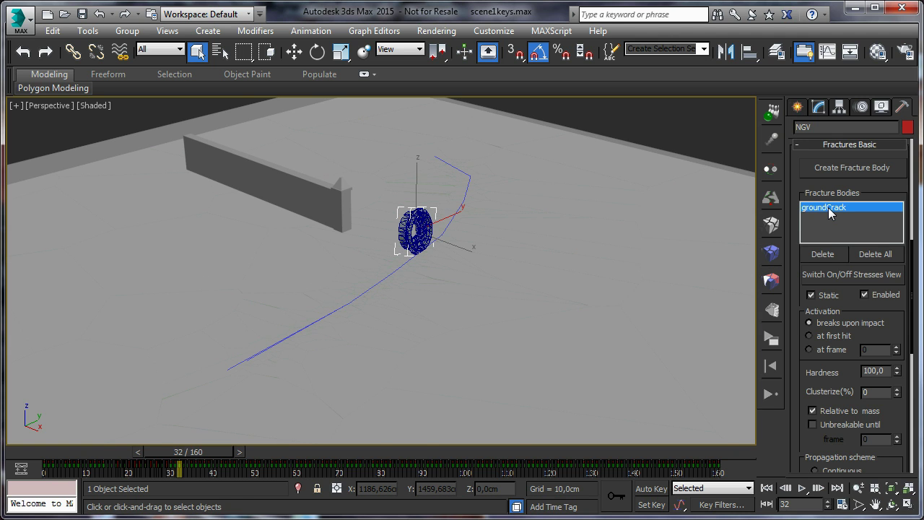
pyautogui.click(830, 209)
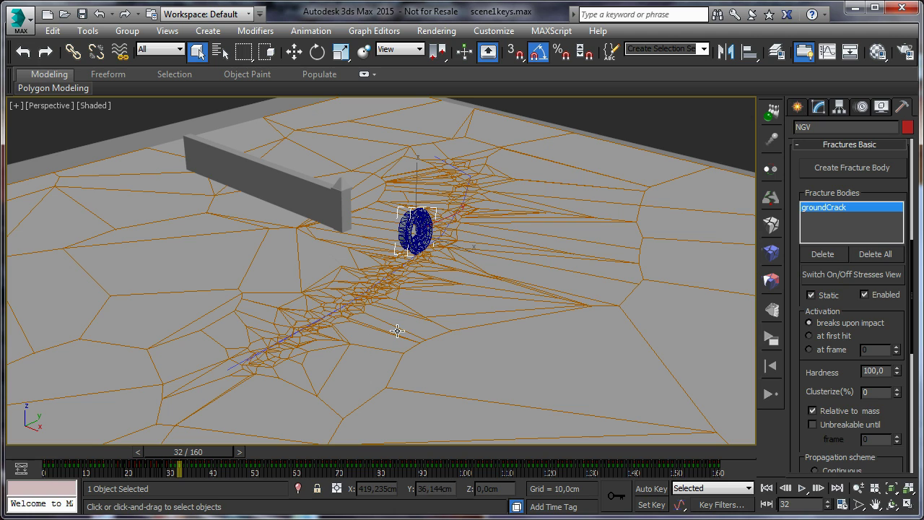
pyautogui.click(893, 504)
pyautogui.moveTo(285, 252); pyautogui.dragTo(333, 241)
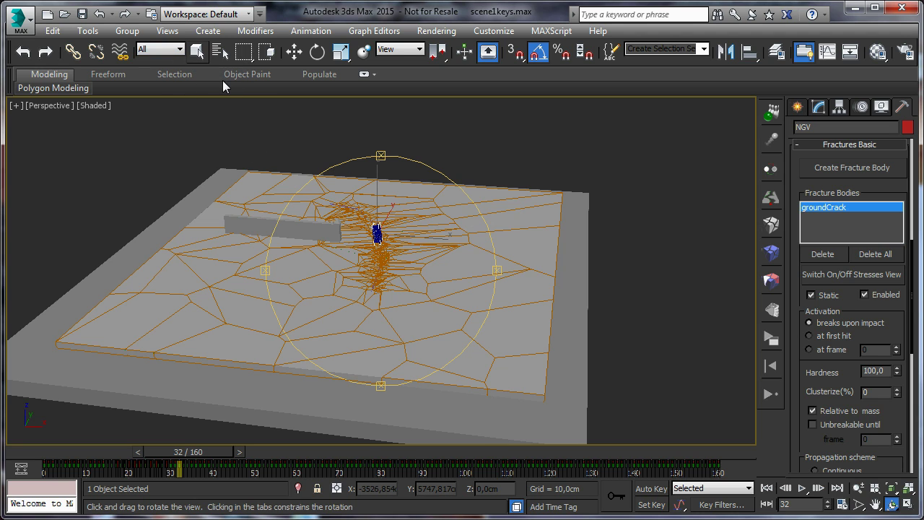
pyautogui.click(197, 50)
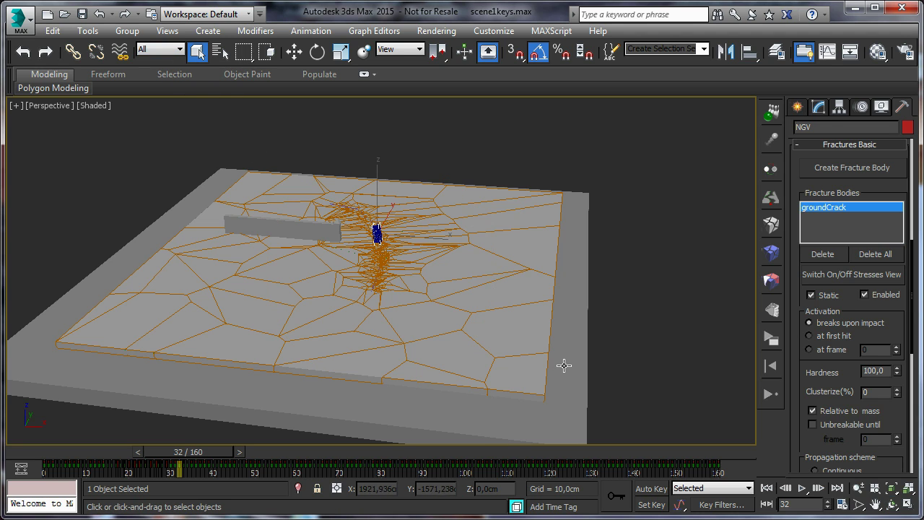
pyautogui.click(564, 365)
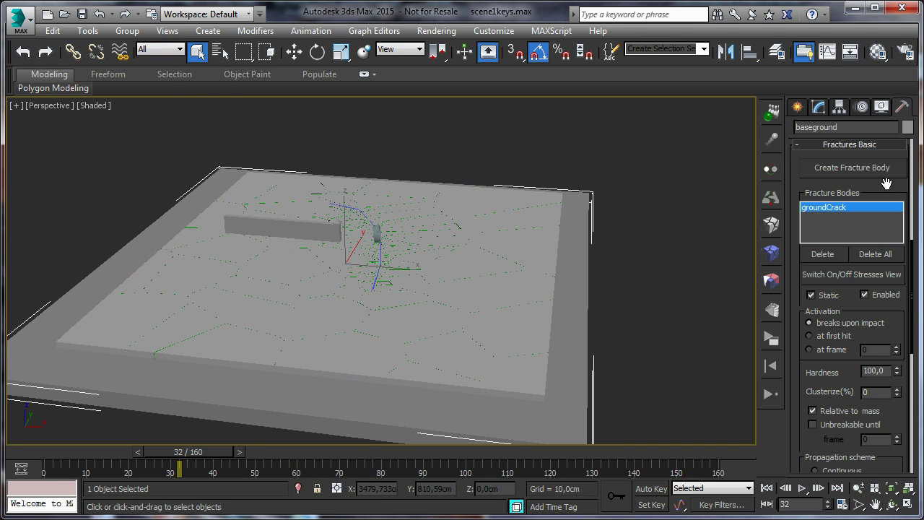
pyautogui.click(772, 112)
pyautogui.click(872, 244)
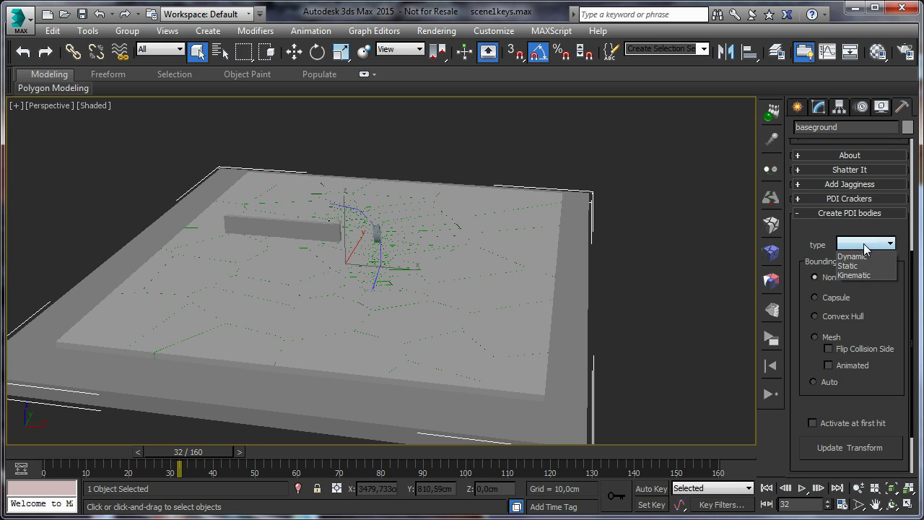
pyautogui.click(852, 263)
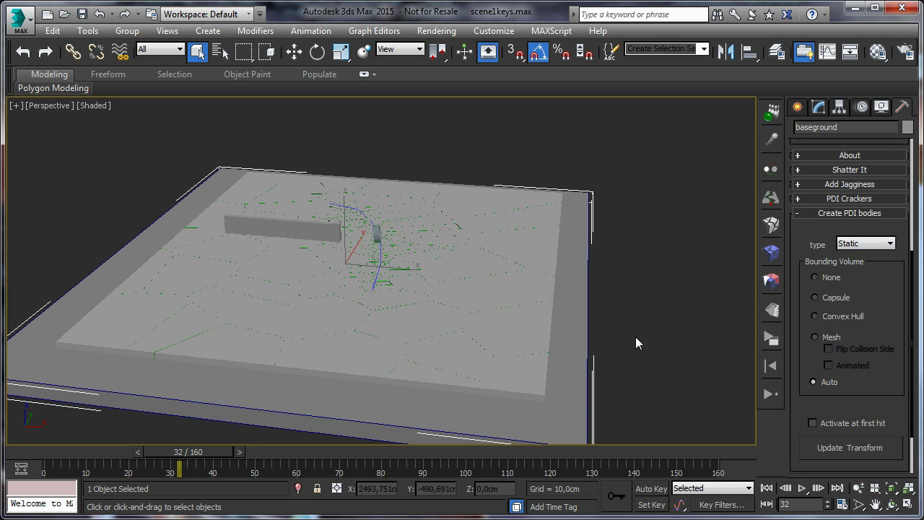
# Deselect everything, compute the simulation with baked keys from frame 0, and stop it at frame 61.
pyautogui.click(889, 504)
pyautogui.moveTo(402, 324); pyautogui.dragTo(351, 386)
pyautogui.click(771, 253)
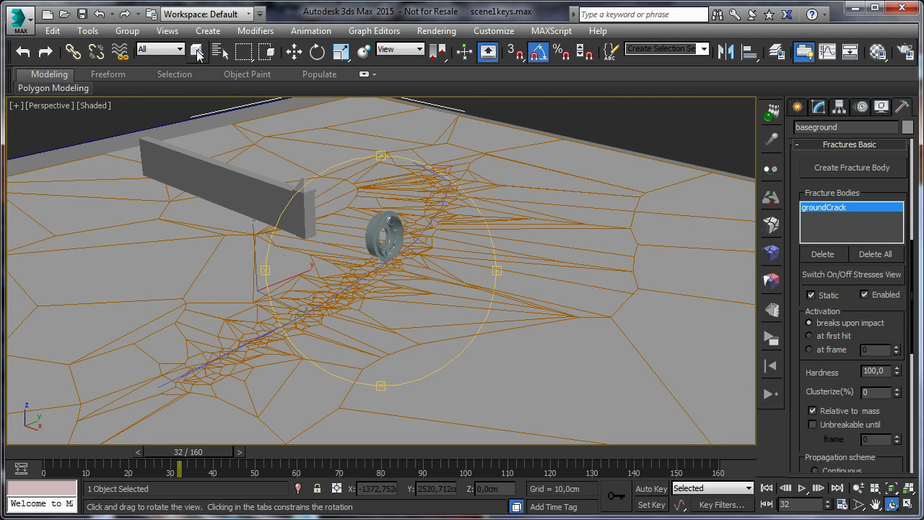
pyautogui.click(197, 52)
pyautogui.click(662, 127)
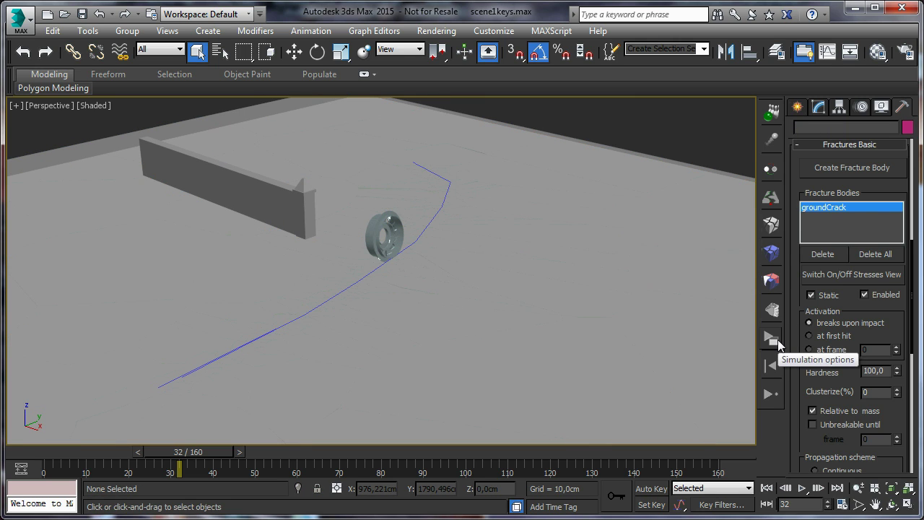
pyautogui.click(771, 337)
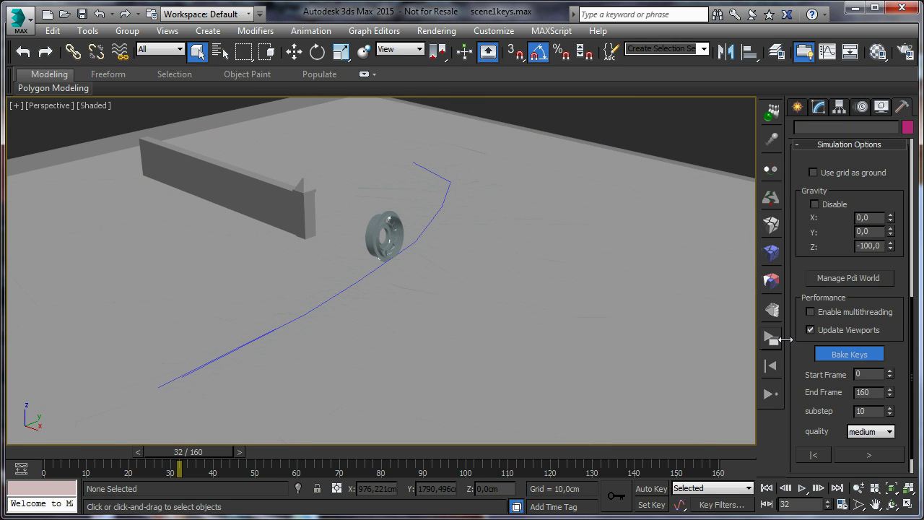
pyautogui.click(816, 454)
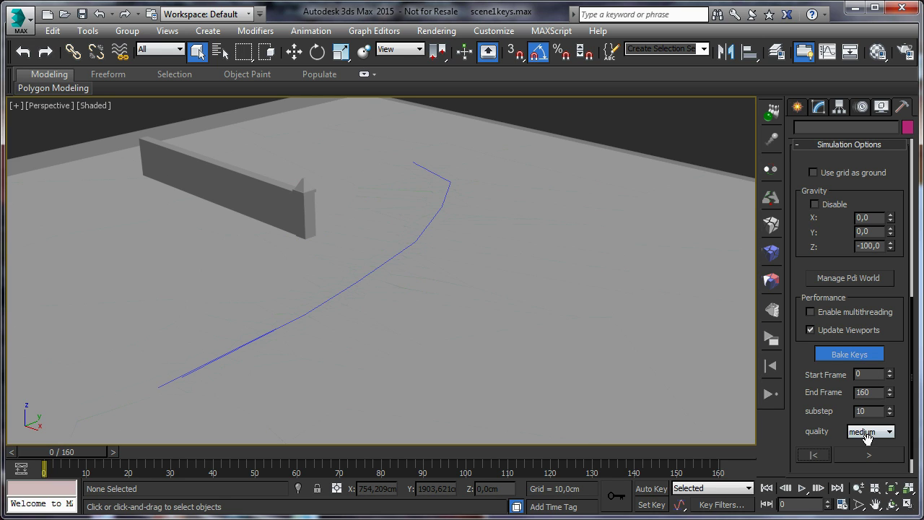
pyautogui.click(860, 455)
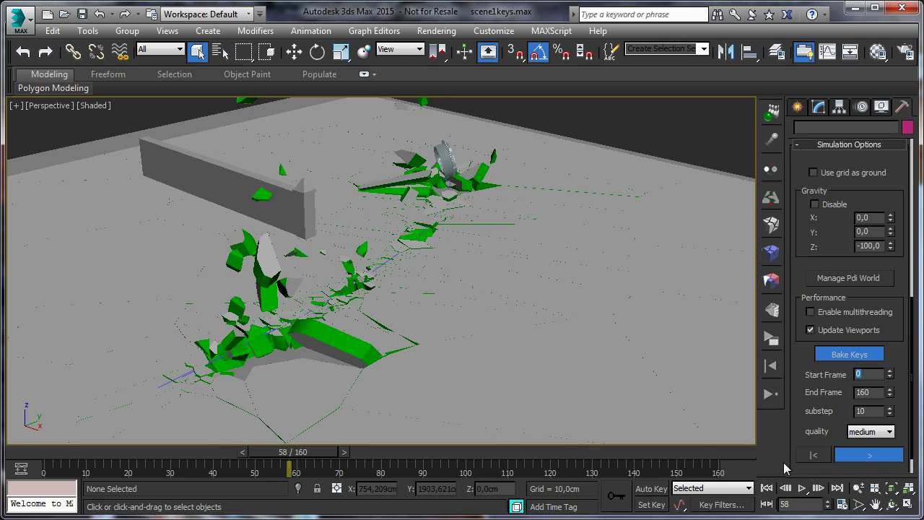
pyautogui.click(859, 464)
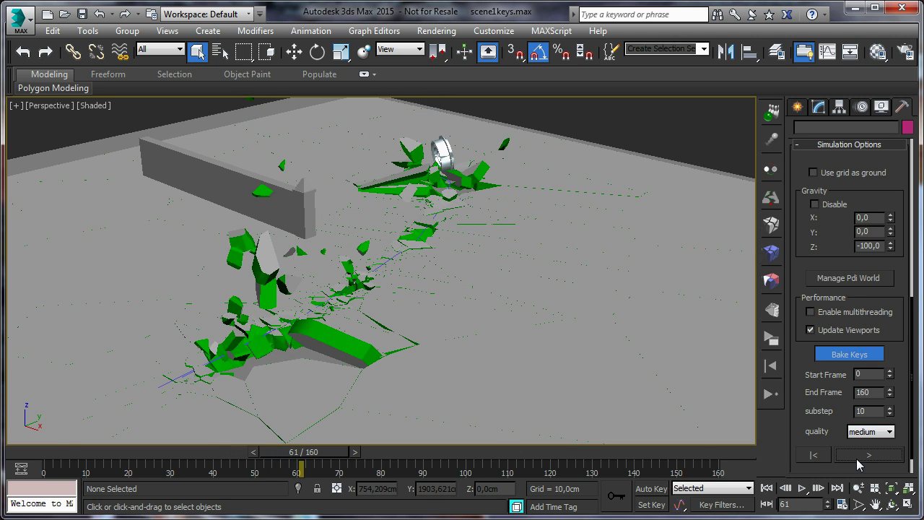
# Review the broken ground at frame 36, select the large raised fragment beside the path, and reset the simulation.
pyautogui.moveTo(292, 455); pyautogui.dragTo(189, 499)
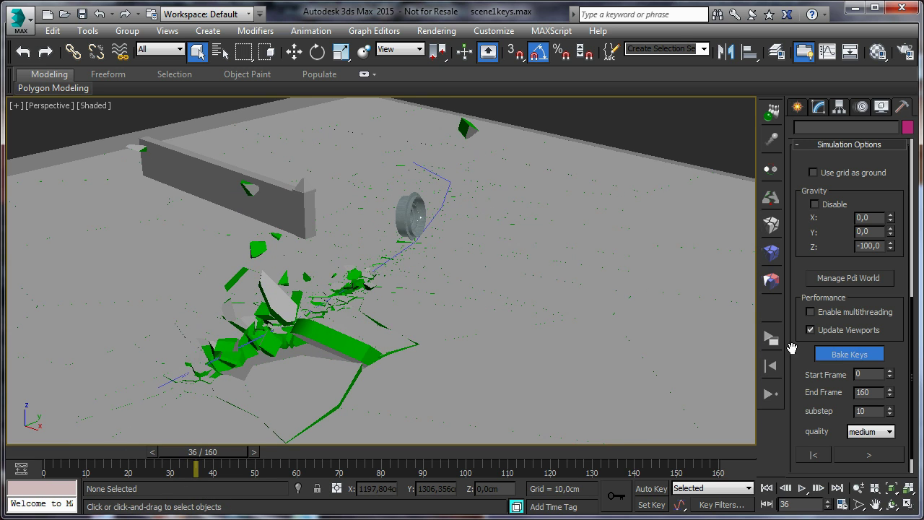
pyautogui.click(332, 347)
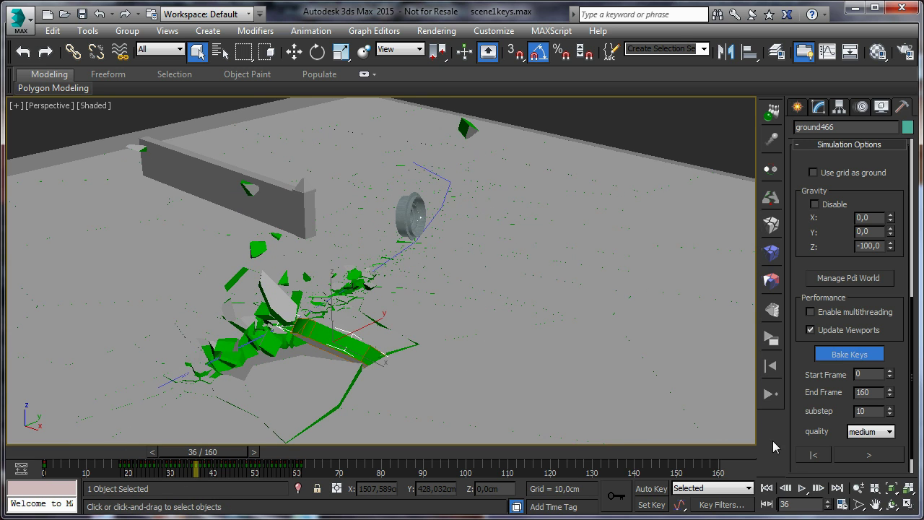
pyautogui.click(818, 458)
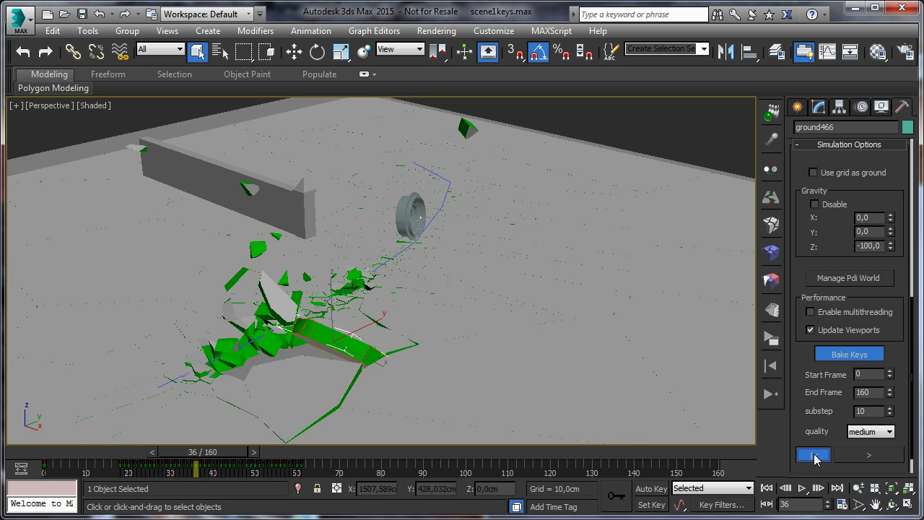
# Turn on the stresses view for groundCrack and open its Fractures Advance settings.
pyautogui.click(772, 251)
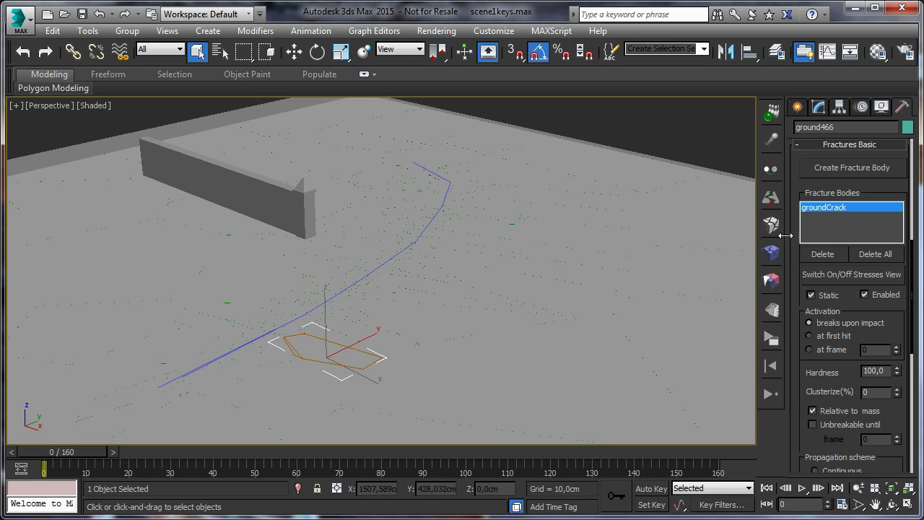
pyautogui.click(840, 276)
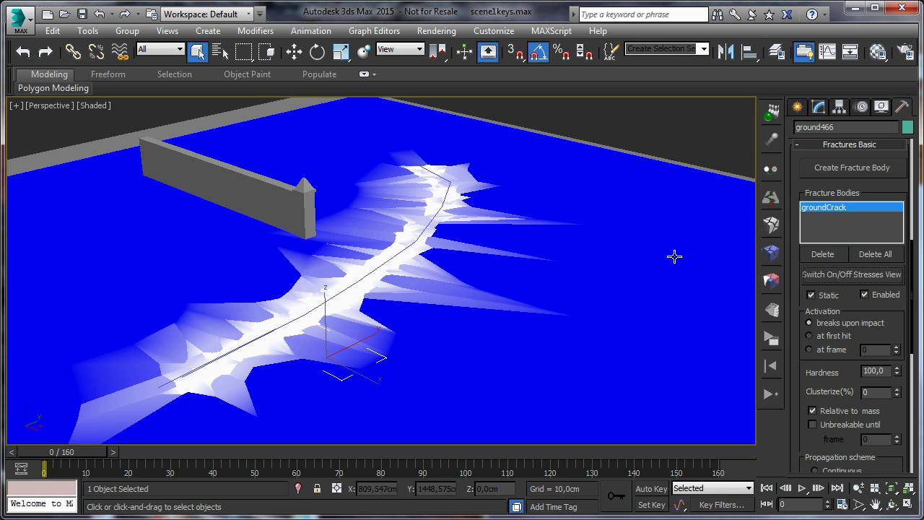
pyautogui.click(771, 283)
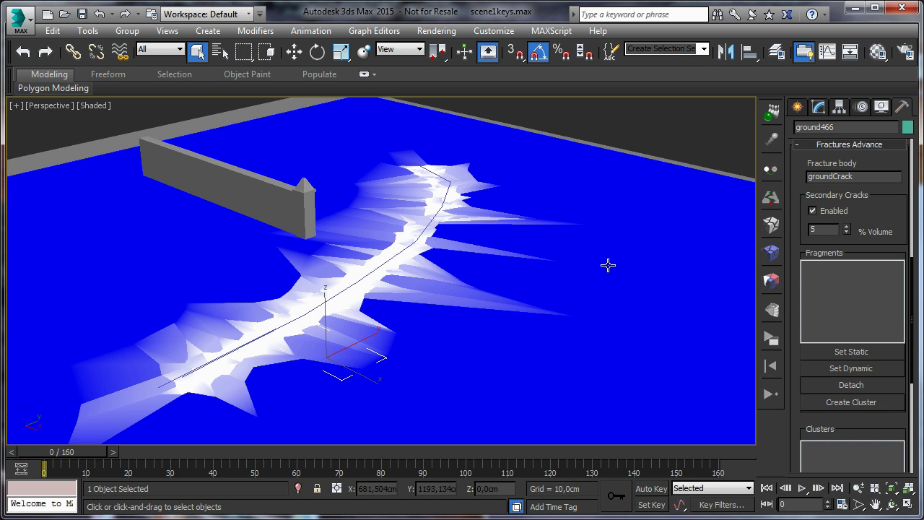
pyautogui.moveTo(587, 232); pyautogui.dragTo(557, 189, button='middle')
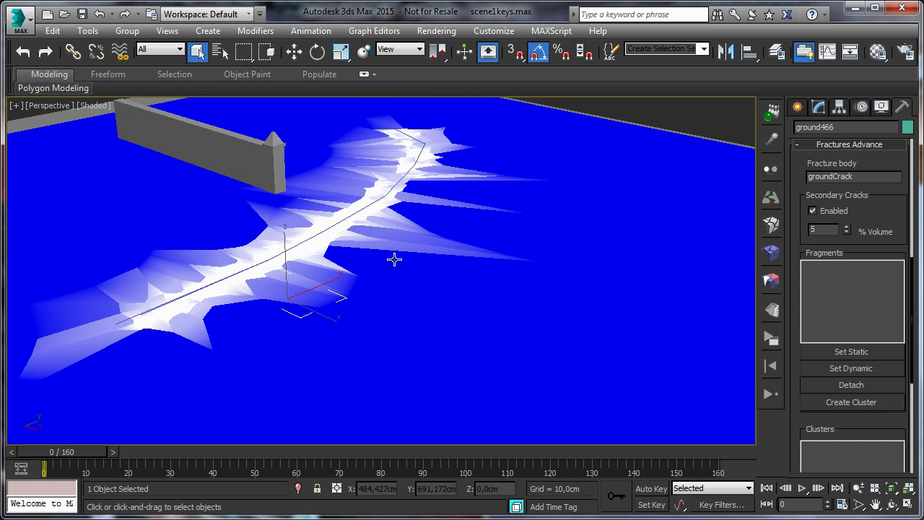
# Select the 22 large outer fragments surrounding the cracked path of groundCrack and set them as static, hiding their selection brackets.
pyautogui.click(303, 299)
pyautogui.keyDown('ctrl'); pyautogui.click(310, 284); pyautogui.keyUp('ctrl')
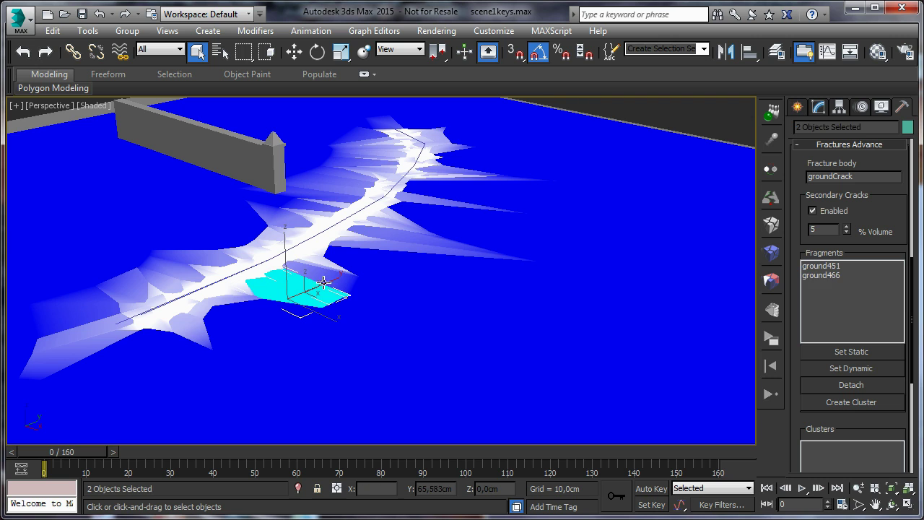
pyautogui.keyDown('ctrl'); pyautogui.click(331, 280); pyautogui.keyUp('ctrl')
pyautogui.keyDown('ctrl'); pyautogui.click(270, 318); pyautogui.keyUp('ctrl')
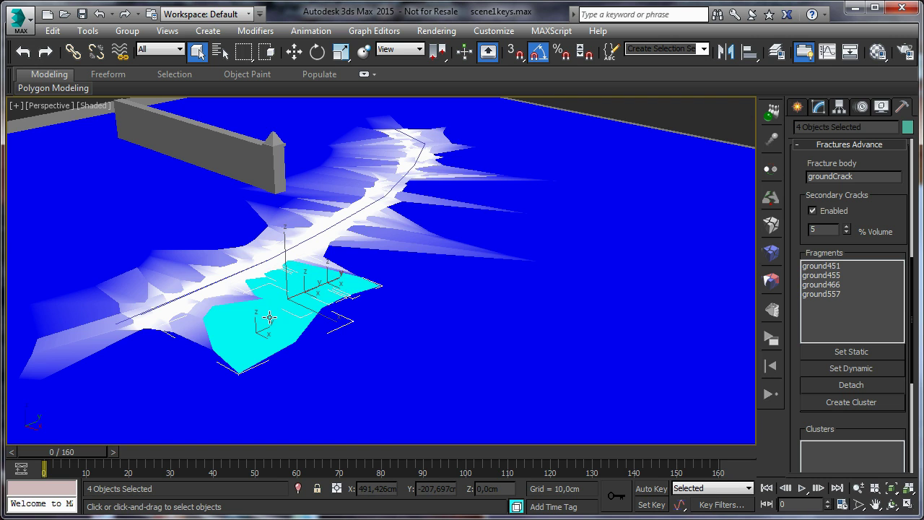
pyautogui.keyDown('ctrl'); pyautogui.click(180, 347); pyautogui.keyUp('ctrl')
pyautogui.keyDown('ctrl'); pyautogui.click(71, 353); pyautogui.keyUp('ctrl')
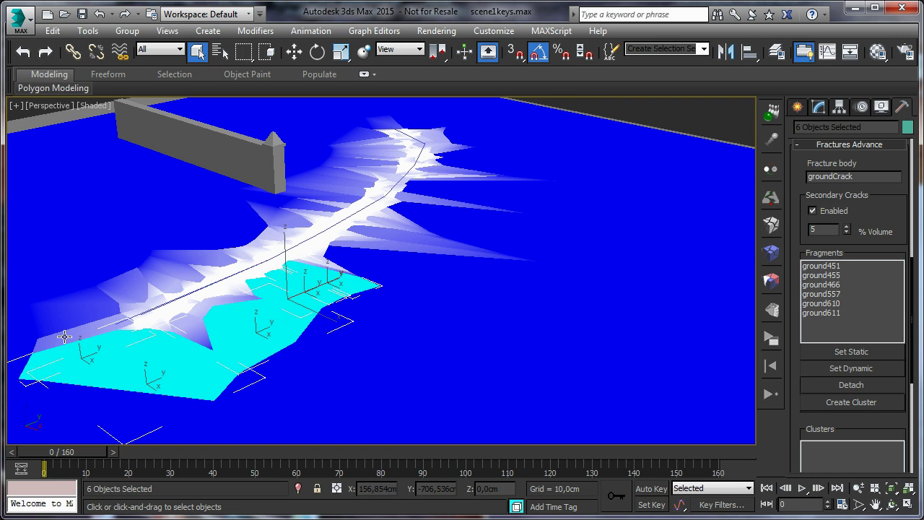
pyautogui.keyDown('ctrl'); pyautogui.click(67, 336); pyautogui.keyUp('ctrl')
pyautogui.keyDown('ctrl'); pyautogui.click(60, 323); pyautogui.keyUp('ctrl')
pyautogui.keyDown('ctrl'); pyautogui.click(110, 281); pyautogui.keyUp('ctrl')
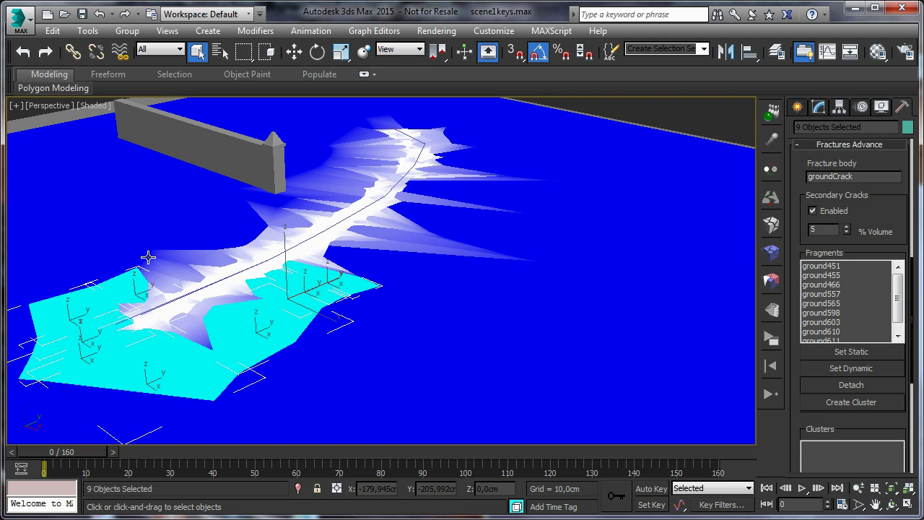
pyautogui.keyDown('ctrl'); pyautogui.click(370, 276); pyautogui.keyUp('ctrl')
pyautogui.keyDown('ctrl'); pyautogui.click(238, 223); pyautogui.keyUp('ctrl')
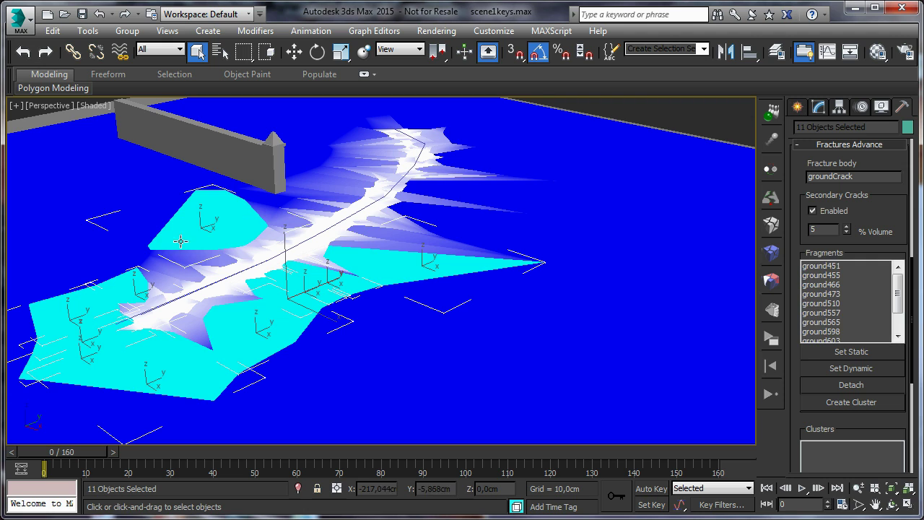
pyautogui.keyDown('ctrl'); pyautogui.click(113, 257); pyautogui.keyUp('ctrl')
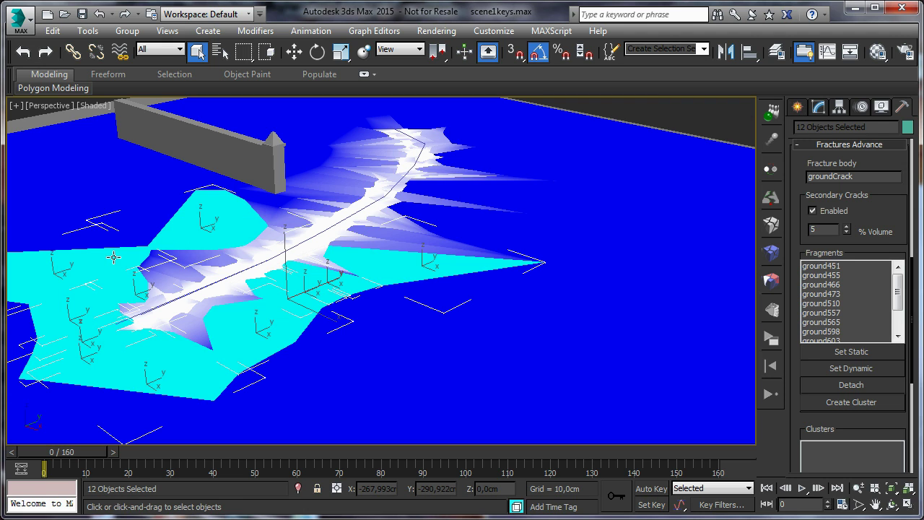
pyautogui.keyDown('ctrl'); pyautogui.click(266, 199); pyautogui.keyUp('ctrl')
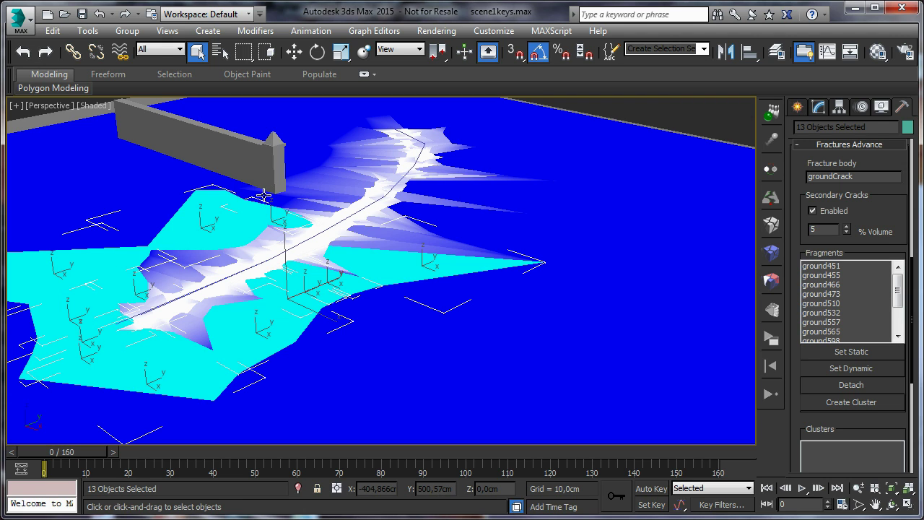
pyautogui.keyDown('ctrl'); pyautogui.click(264, 194); pyautogui.keyUp('ctrl')
pyautogui.keyDown('ctrl'); pyautogui.click(443, 232); pyautogui.keyUp('ctrl')
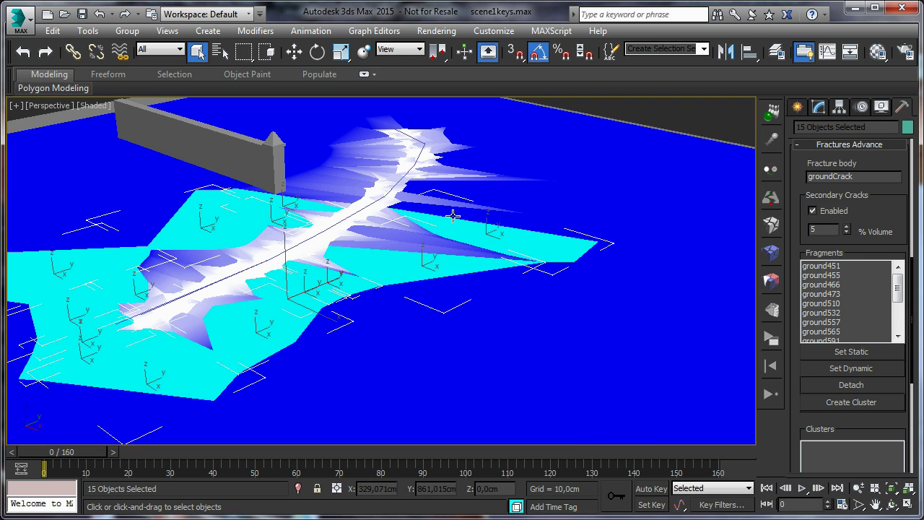
pyautogui.keyDown('ctrl'); pyautogui.click(460, 211); pyautogui.keyUp('ctrl')
pyautogui.keyDown('ctrl'); pyautogui.click(371, 136); pyautogui.keyUp('ctrl')
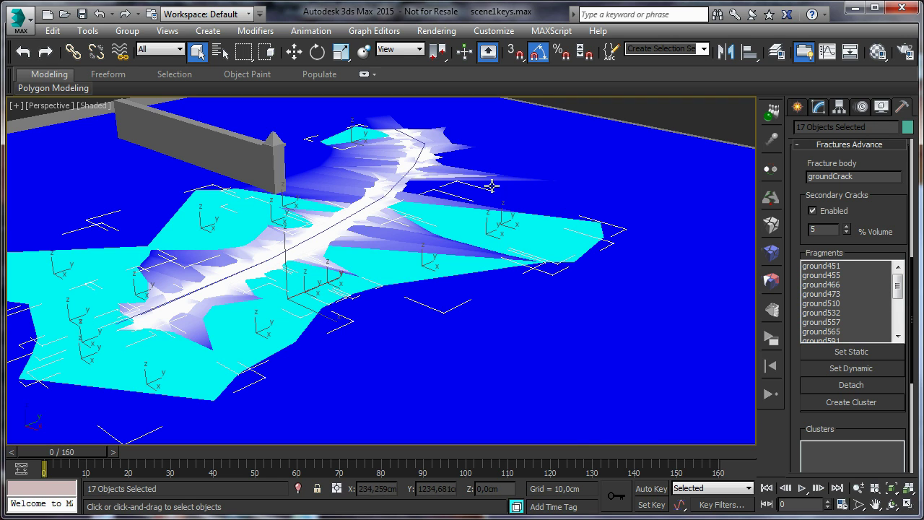
pyautogui.keyDown('ctrl'); pyautogui.click(491, 162); pyautogui.keyUp('ctrl')
pyautogui.keyDown('ctrl'); pyautogui.click(493, 194); pyautogui.keyUp('ctrl')
pyautogui.keyDown('ctrl'); pyautogui.click(473, 132); pyautogui.keyUp('ctrl')
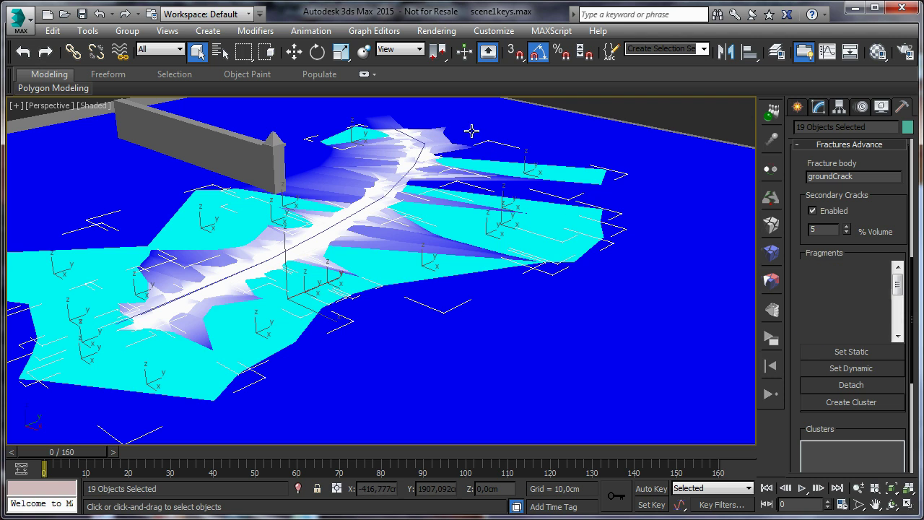
pyautogui.keyDown('ctrl'); pyautogui.click(516, 165); pyautogui.keyUp('ctrl')
pyautogui.keyDown('ctrl'); pyautogui.click(517, 190); pyautogui.keyUp('ctrl')
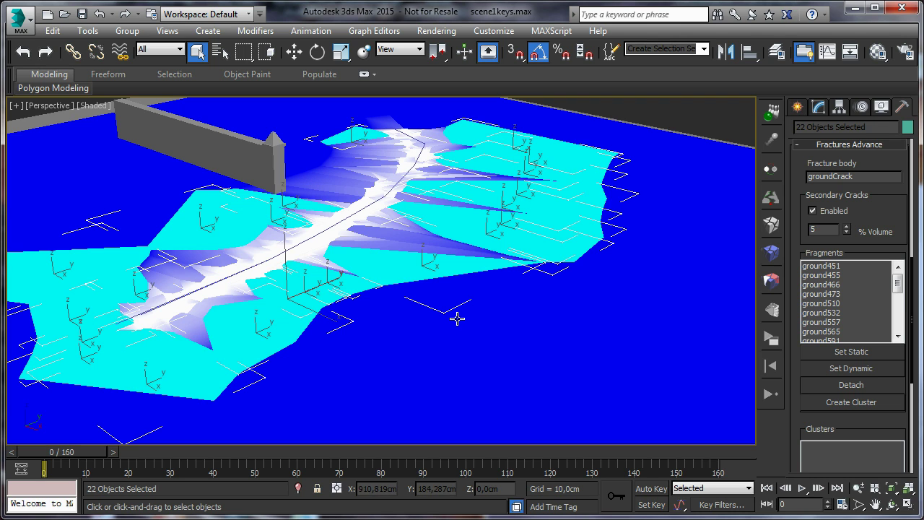
pyautogui.click(852, 352)
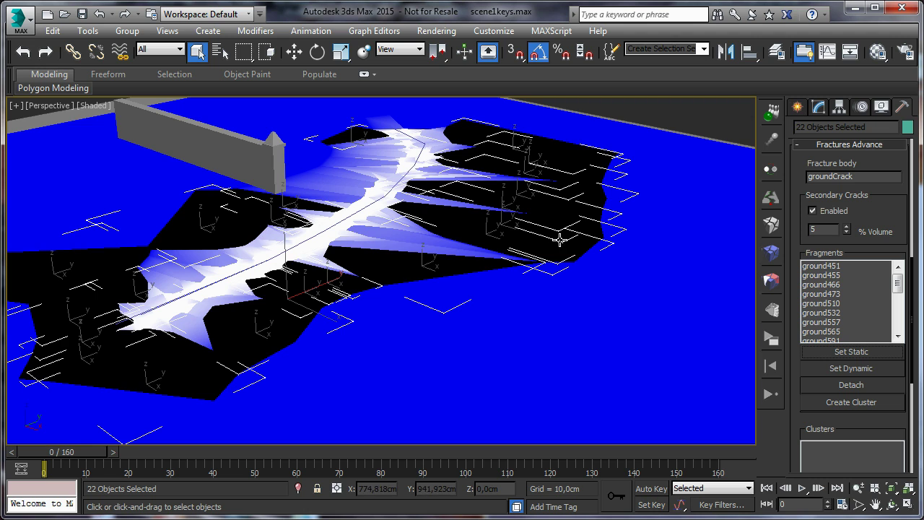
pyautogui.press('j')
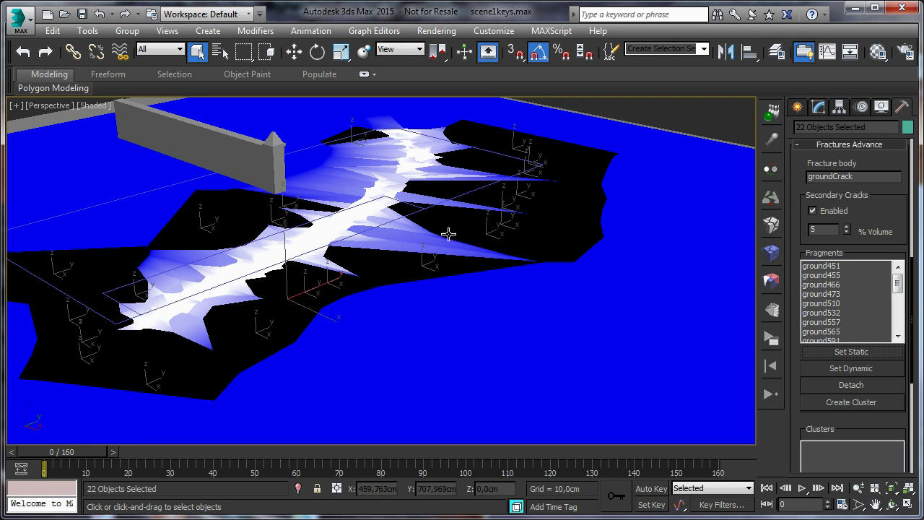
# Turn off the stresses view for groundCrack and deselect all fragments.
pyautogui.click(773, 253)
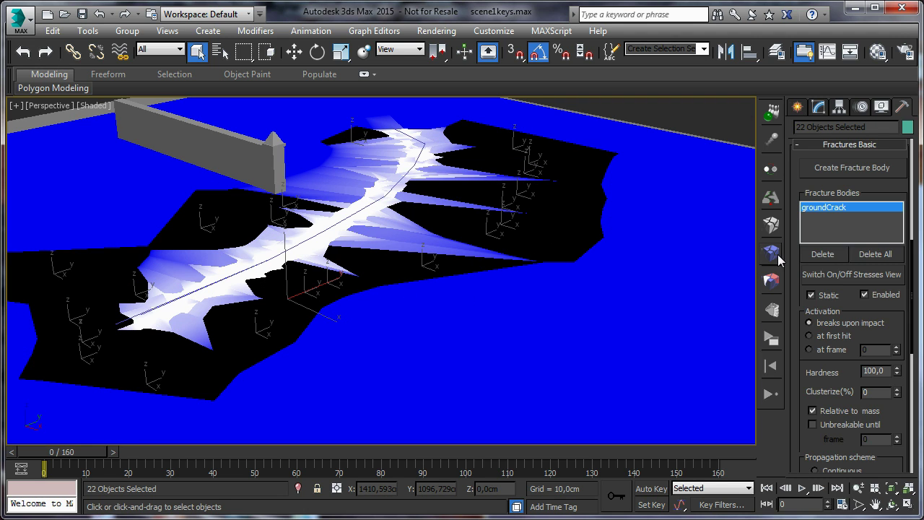
pyautogui.click(860, 273)
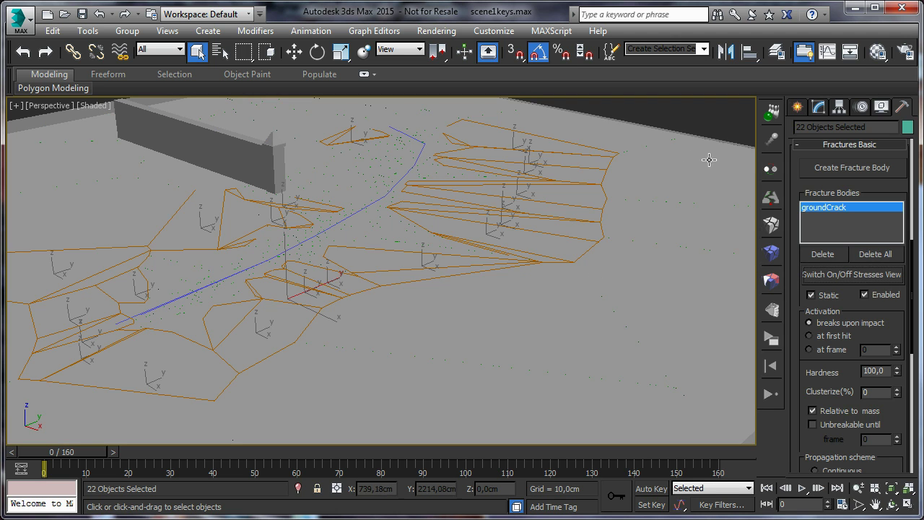
pyautogui.click(677, 123)
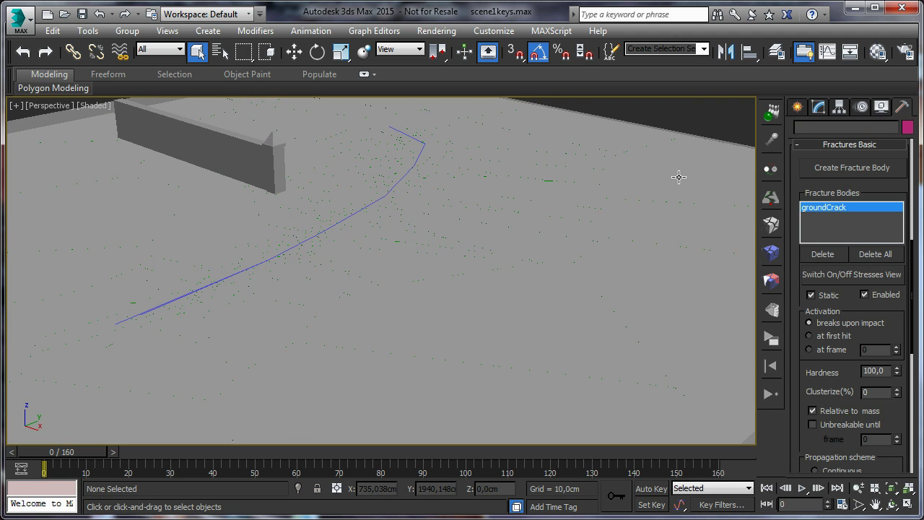
# Compute the simulation with baked keys from frame 0 and stop it at frame 87.
pyautogui.click(771, 339)
pyautogui.click(827, 455)
pyautogui.click(843, 455)
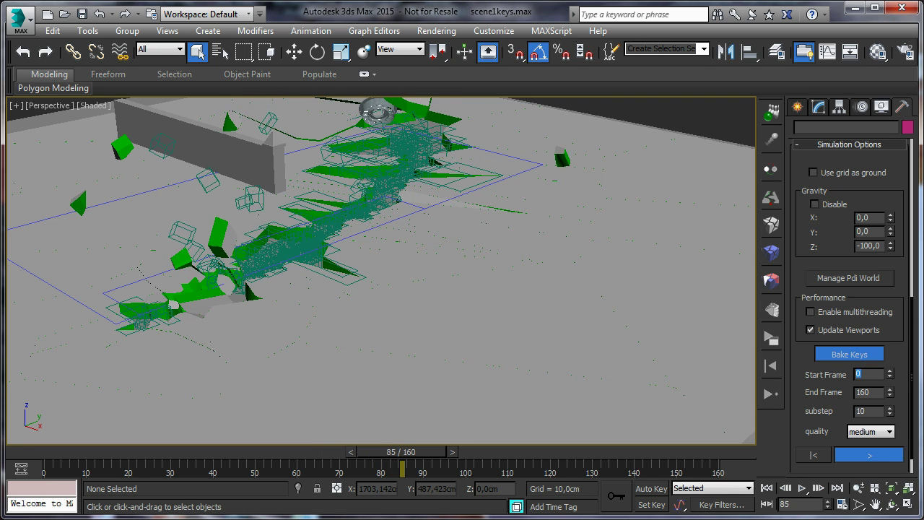
pyautogui.click(866, 459)
# Examine the computed ground breakup from a low angle, scrubbing back and forth through the baked frames up to frame 83.
pyautogui.moveTo(427, 260); pyautogui.dragTo(485, 312, button='middle')
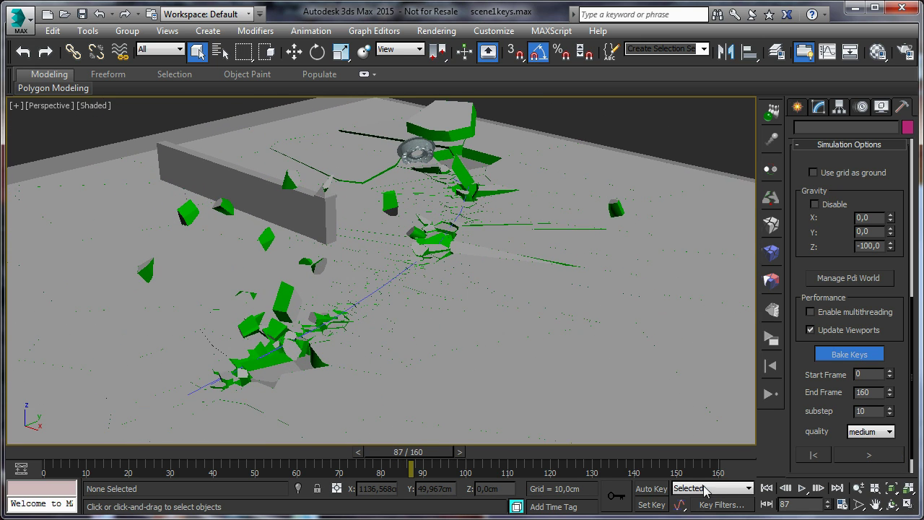
pyautogui.click(893, 504)
pyautogui.moveTo(303, 338); pyautogui.dragTo(354, 326)
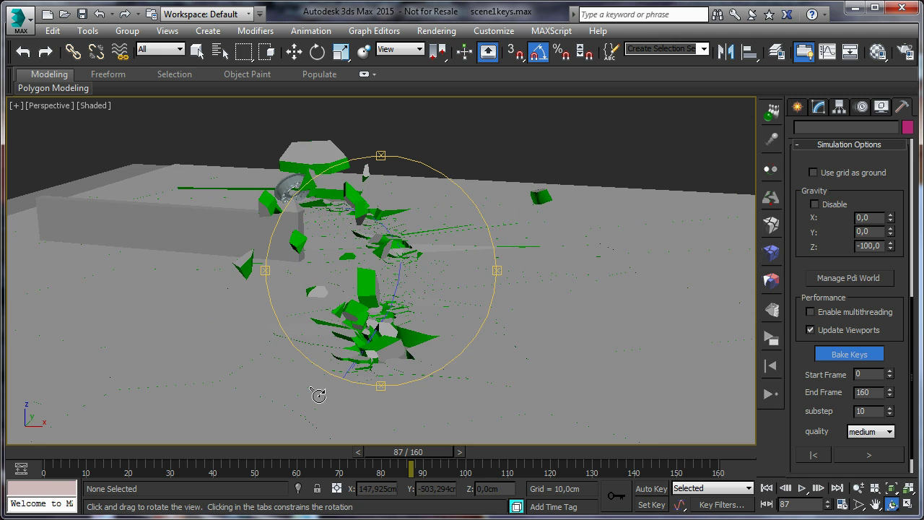
pyautogui.moveTo(391, 458); pyautogui.dragTo(170, 427)
pyautogui.hotkey('ctrl', 'r')
pyautogui.moveTo(388, 283); pyautogui.dragTo(380, 303, button='middle')
pyautogui.moveTo(185, 452); pyautogui.dragTo(414, 472)
pyautogui.keyDown('alt'); pyautogui.moveTo(363, 266); pyautogui.dragTo(361, 265, button='middle'); pyautogui.keyUp('alt')
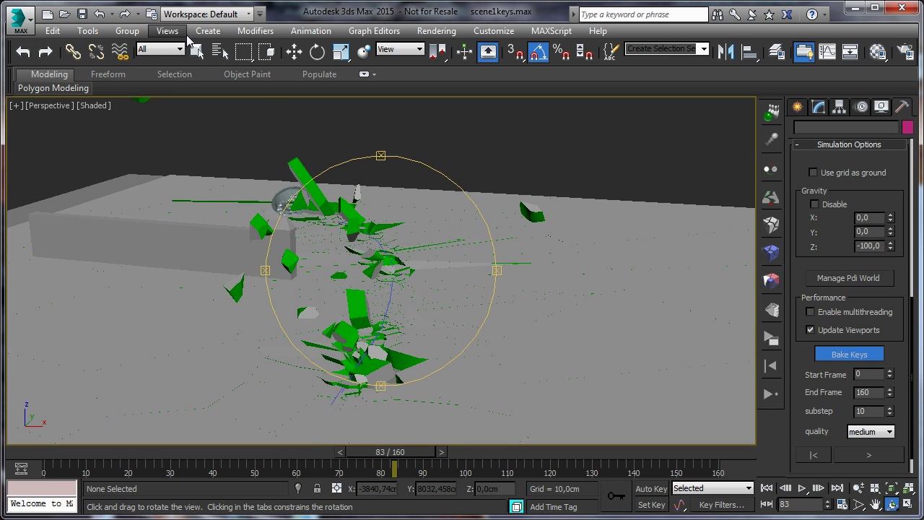
# Select the large raised fragment at the far end of the path, review the breakup back to frame 33, and reset the simulation.
pyautogui.click(196, 54)
pyautogui.click(313, 188)
pyautogui.moveTo(417, 468); pyautogui.dragTo(193, 453)
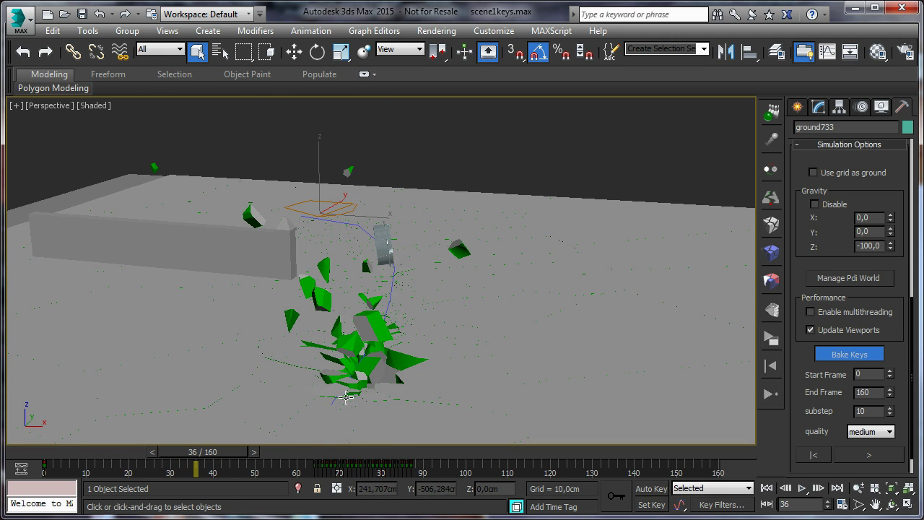
pyautogui.moveTo(214, 455)
pyautogui.mouseDown()
pyautogui.moveTo(176, 457)
pyautogui.moveTo(205, 455)
pyautogui.mouseUp()
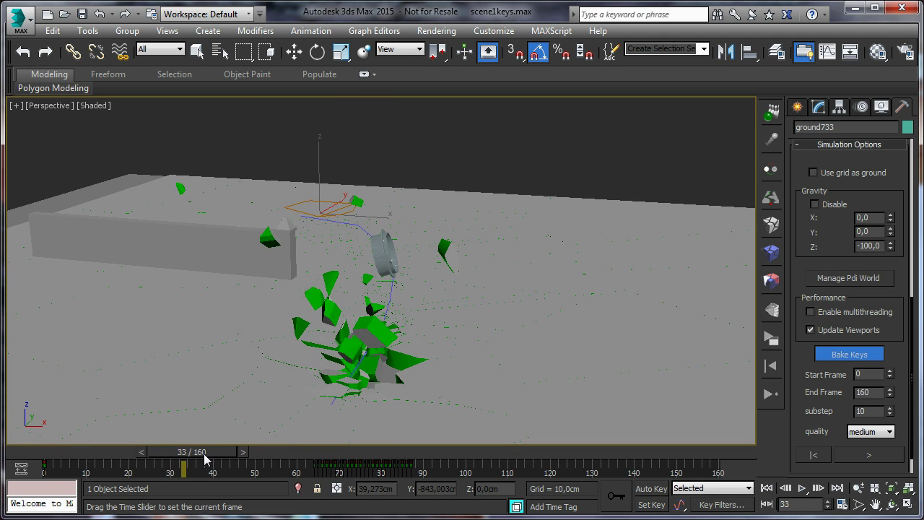
pyautogui.click(814, 455)
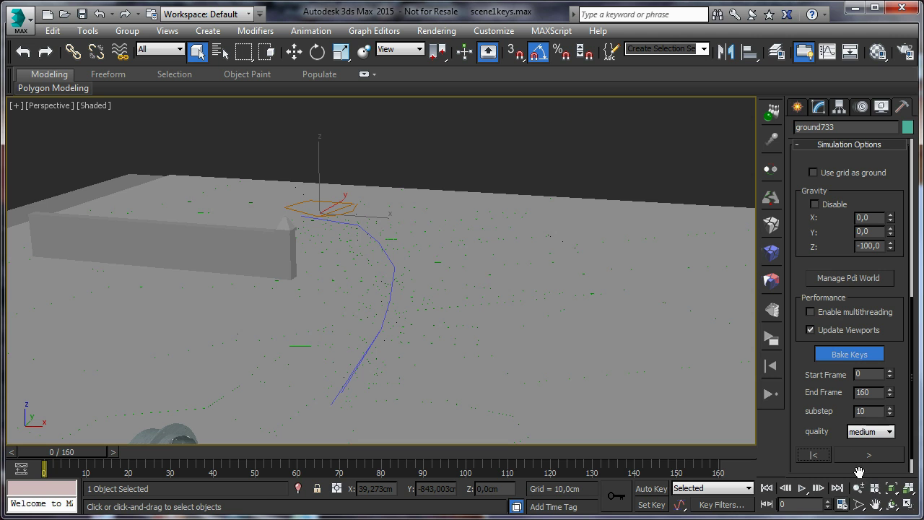
# Turn on the stresses view for groundCrack and open its Fractures Advance settings with the path's far end in view.
pyautogui.click(895, 506)
pyautogui.moveTo(441, 305); pyautogui.dragTo(409, 318)
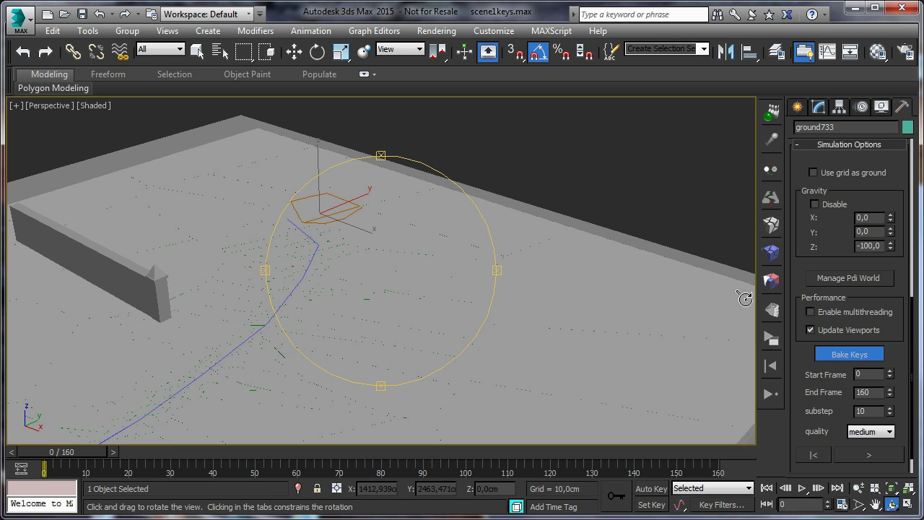
pyautogui.click(771, 254)
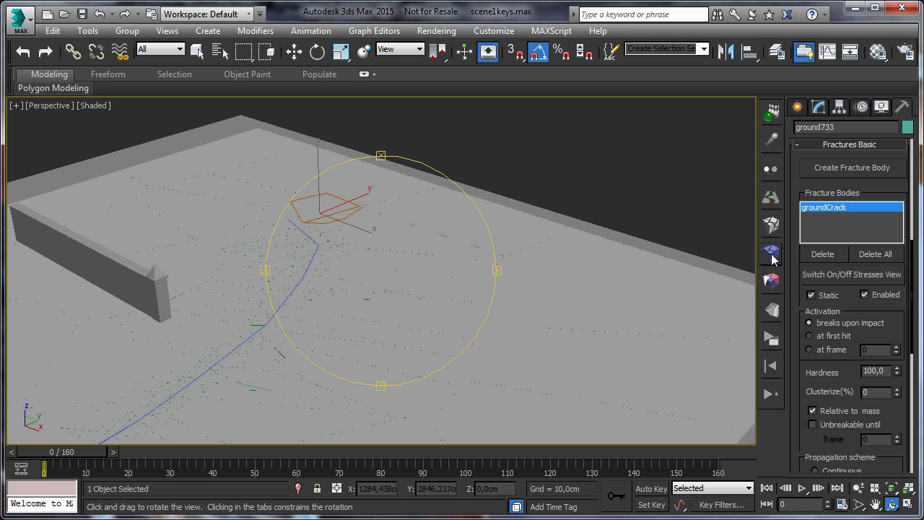
pyautogui.click(862, 274)
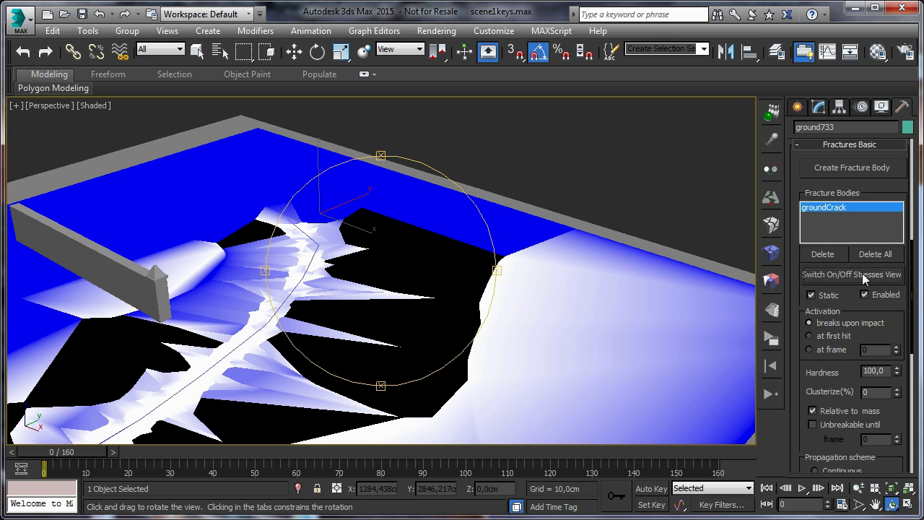
pyautogui.click(774, 282)
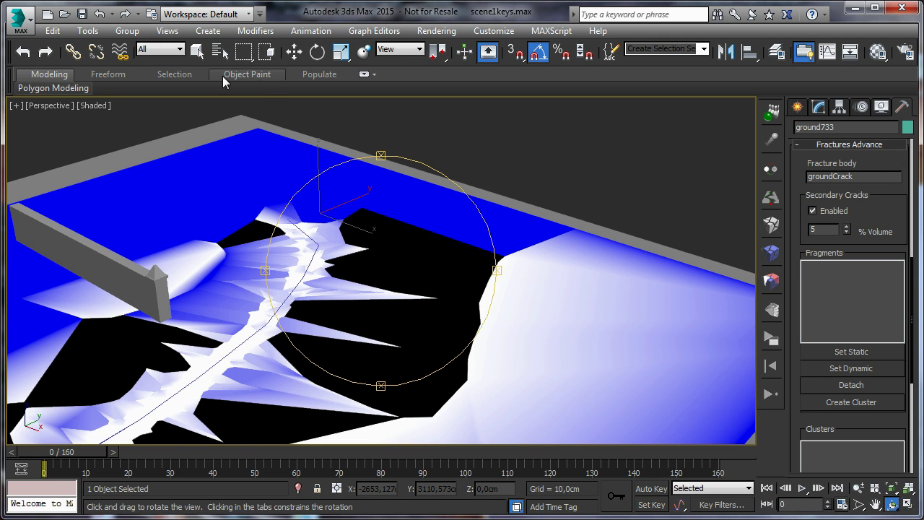
# Set the two fragments at the far end of the path, ground733 and ground728, as static.
pyautogui.click(197, 51)
pyautogui.click(312, 197)
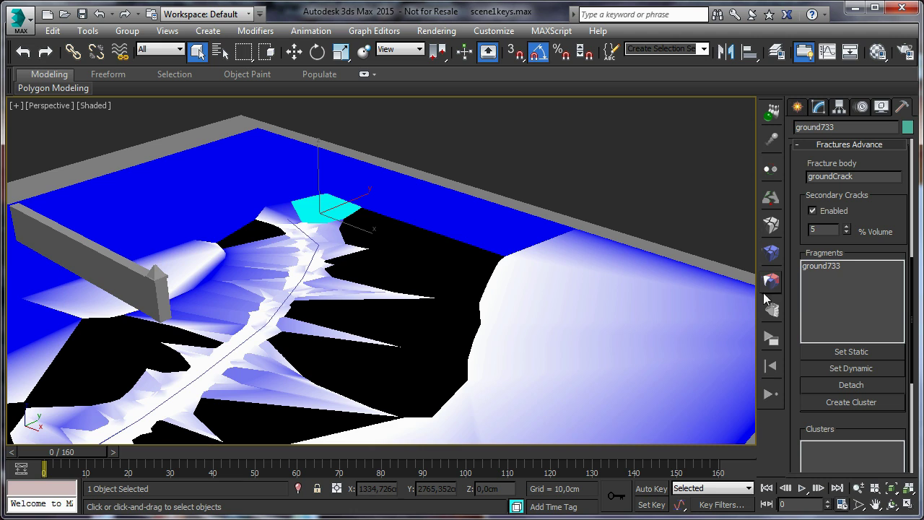
pyautogui.click(851, 352)
pyautogui.click(286, 212)
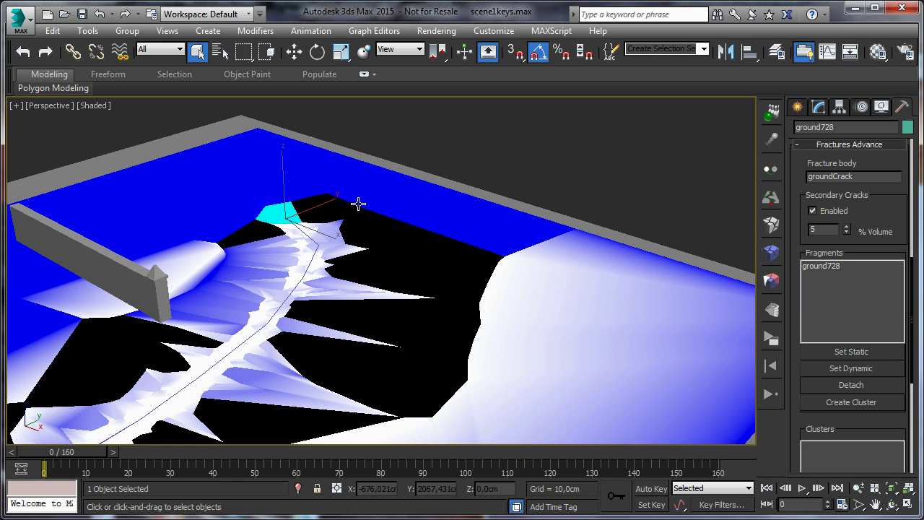
pyautogui.click(854, 355)
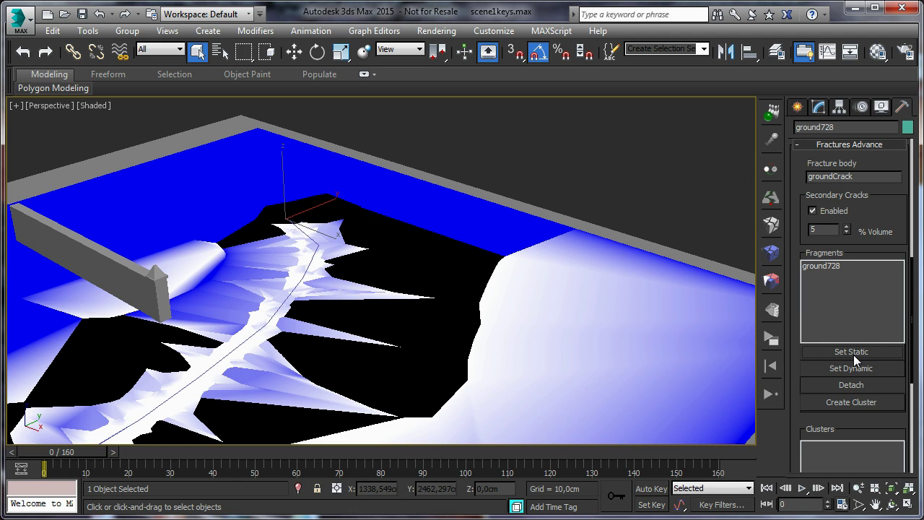
# Return to groundCrack's basic fracture settings and turn off its stresses view.
pyautogui.click(770, 227)
pyautogui.click(771, 252)
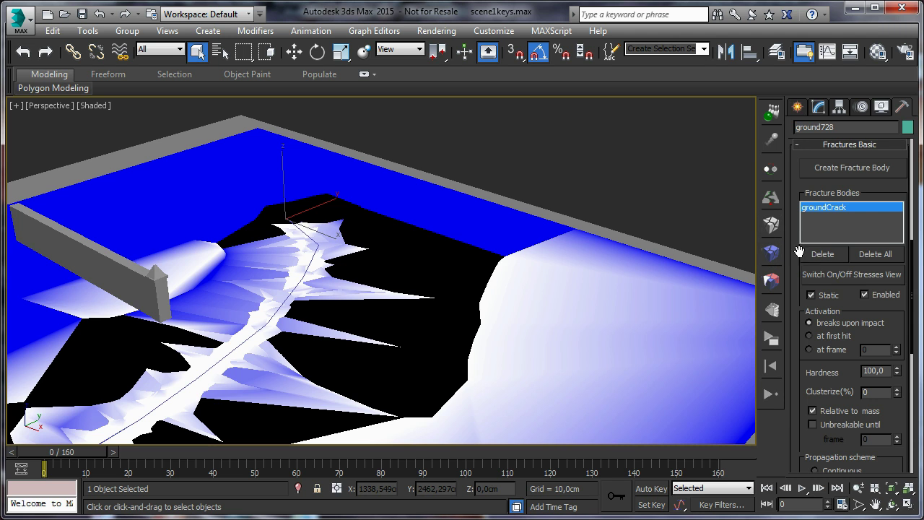
pyautogui.click(833, 268)
# In the top view, create a box covering the crack path, about 2557.5 cm long, 1649.4 cm wide and 142.1 cm high.
pyautogui.scroll(-10, 510, 208)
pyautogui.moveTo(485, 217); pyautogui.dragTo(498, 226, button='middle')
pyautogui.scroll(3, 498, 225)
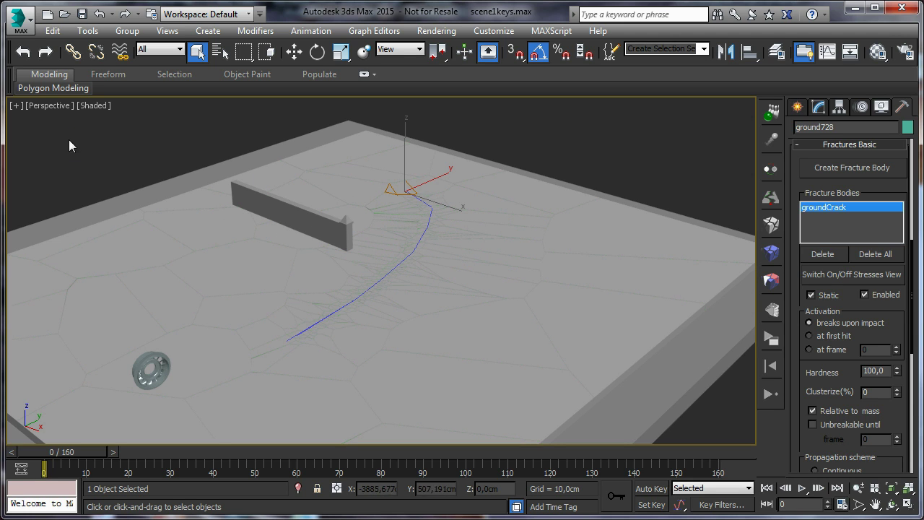
pyautogui.click(48, 106)
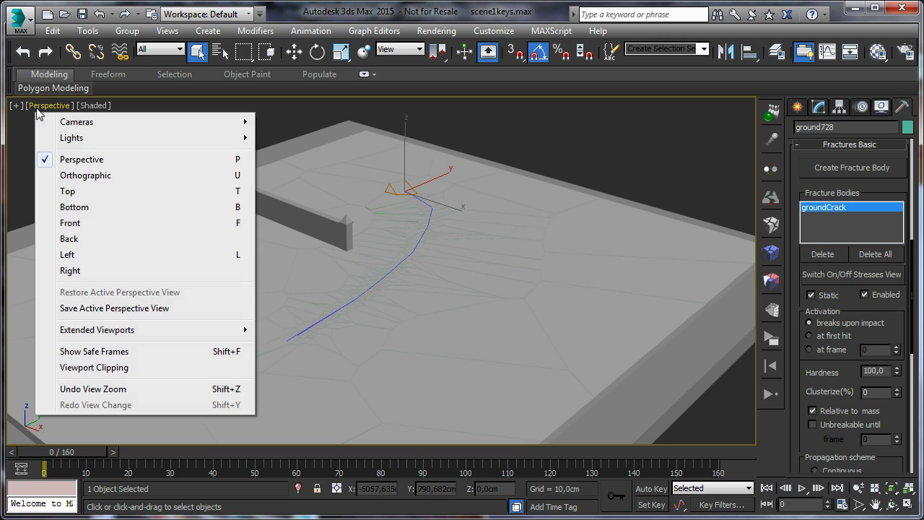
pyautogui.click(78, 192)
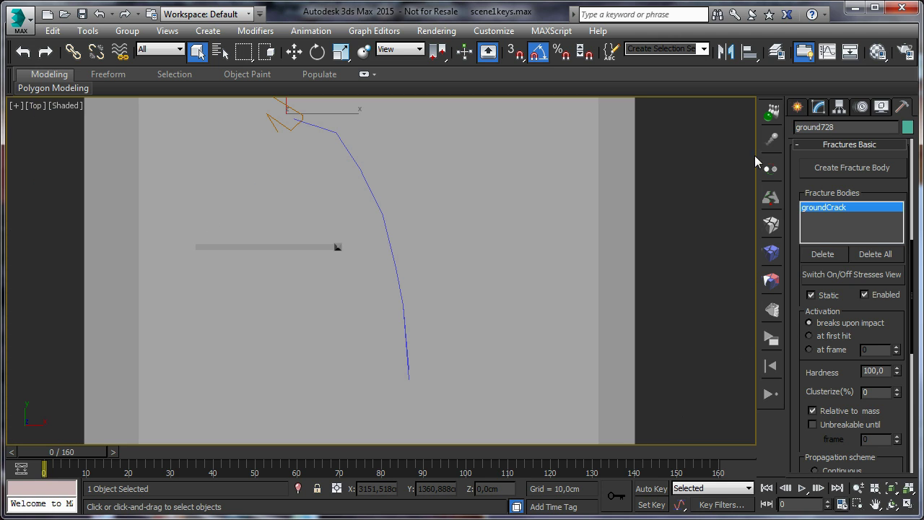
pyautogui.click(798, 109)
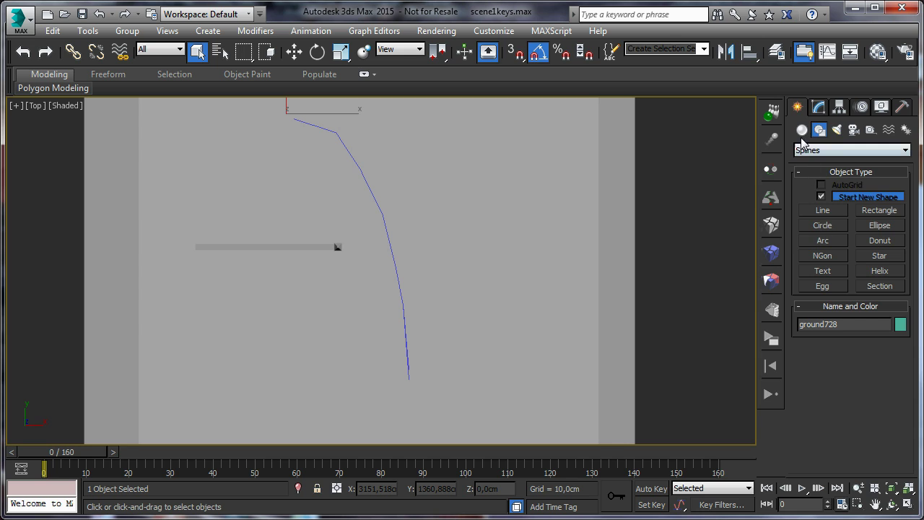
pyautogui.click(802, 130)
pyautogui.click(811, 200)
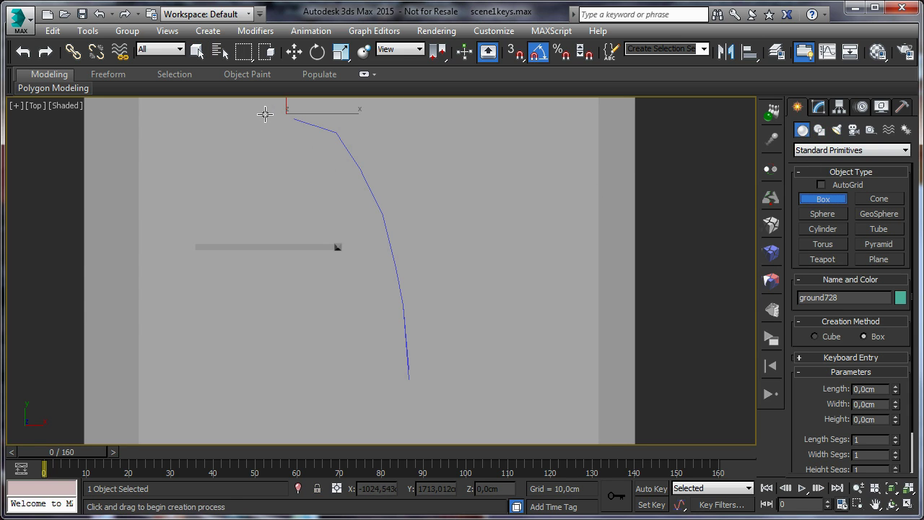
pyautogui.moveTo(259, 115); pyautogui.dragTo(451, 414)
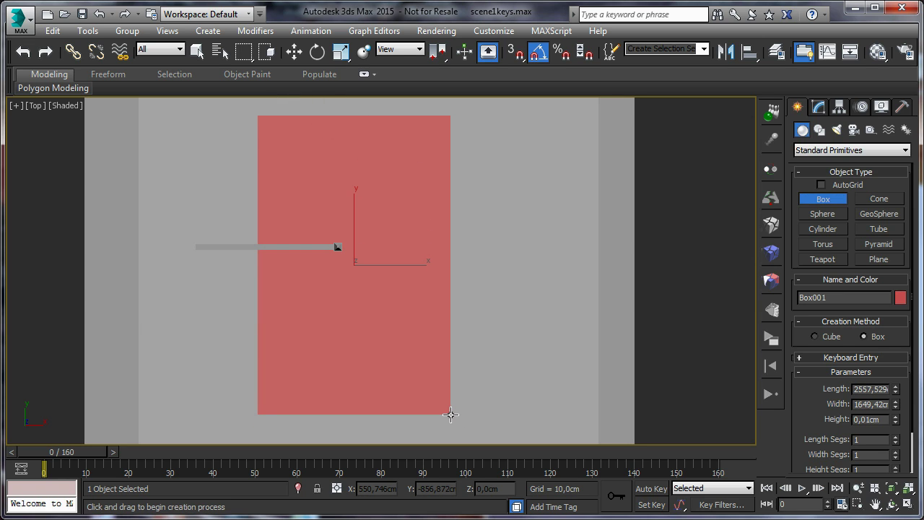
pyautogui.click(447, 396)
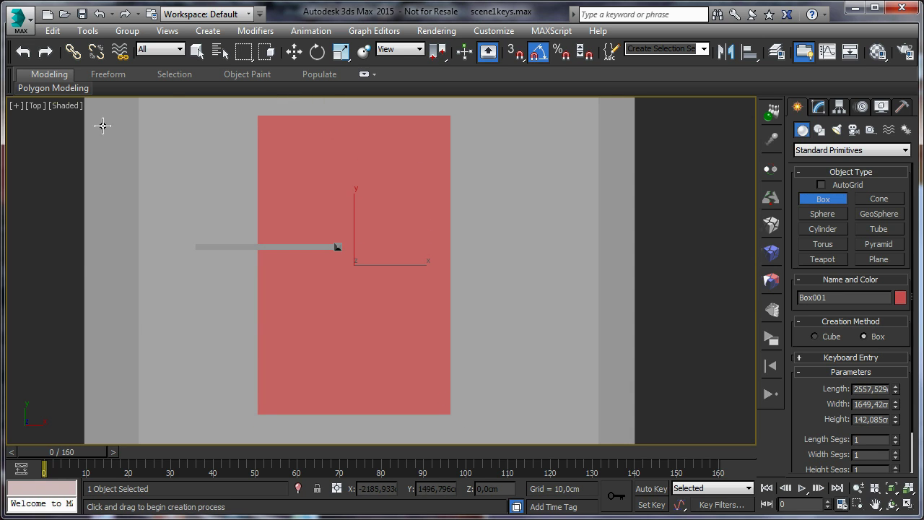
# In the right view, reduce the new box's height to about 48.3 cm.
pyautogui.moveTo(30, 108)
pyautogui.click(655, 224)
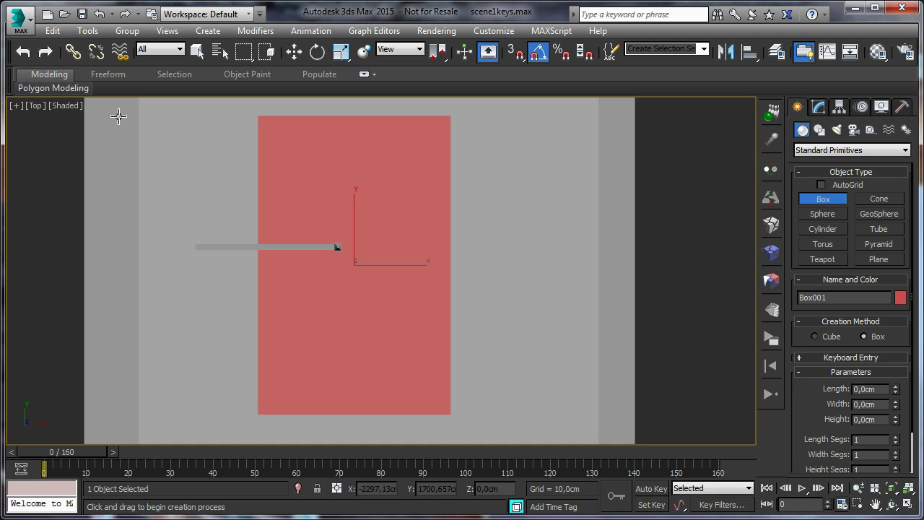
pyautogui.click(34, 105)
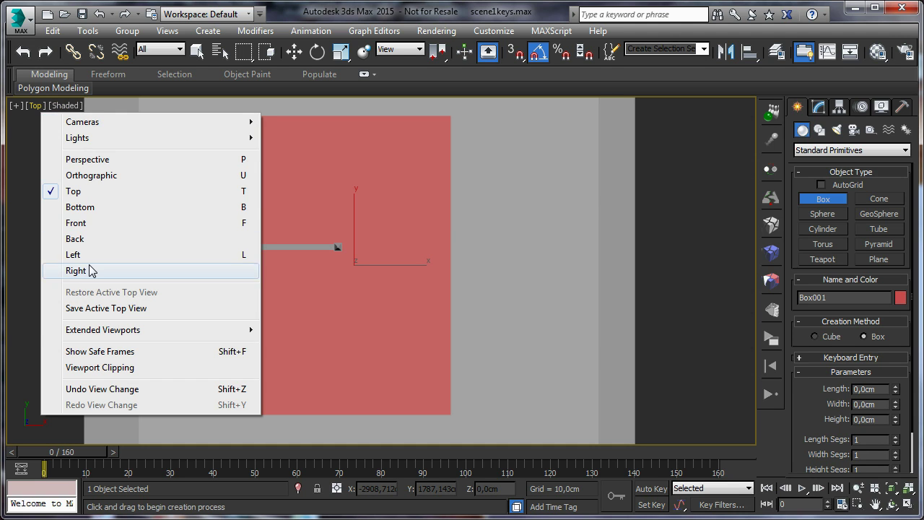
pyautogui.click(86, 268)
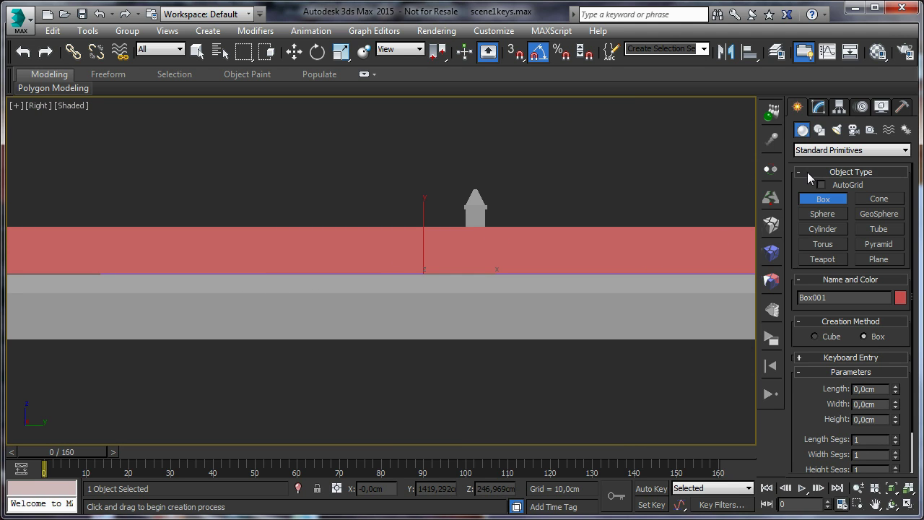
pyautogui.click(819, 107)
pyautogui.moveTo(899, 348); pyautogui.dragTo(899, 437)
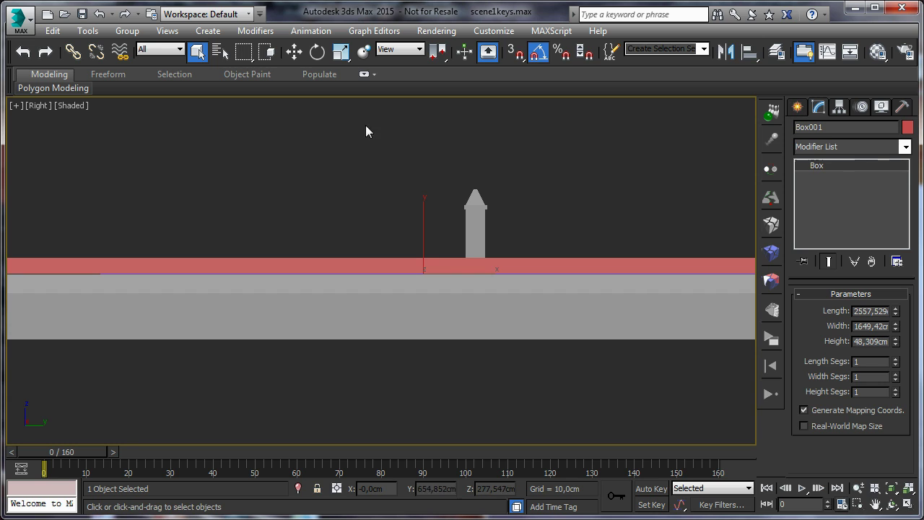
# Raise the box slightly above the ground surface, to about 13.2 cm in Z.
pyautogui.click(294, 57)
pyautogui.moveTo(422, 227); pyautogui.dragTo(423, 216)
pyautogui.scroll(-2, 368, 209)
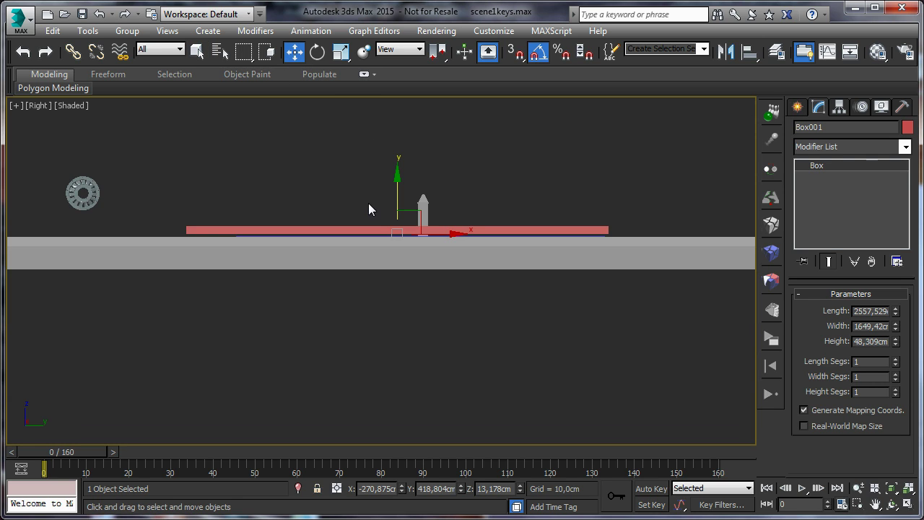
pyautogui.scroll(2, 368, 203)
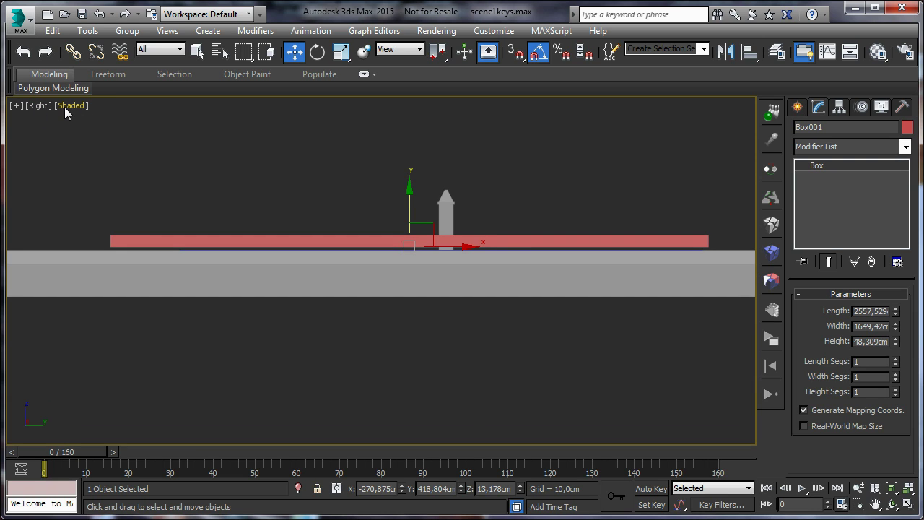
# In a top wireframe view, resize the box to about 2301.8 by 1632.9 cm and shift it along Y to about 548.6 cm.
pyautogui.click(39, 107)
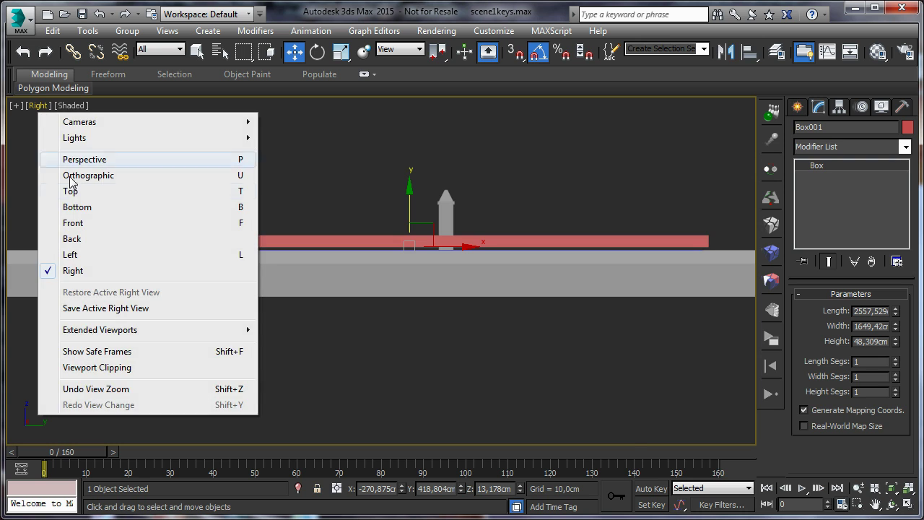
pyautogui.click(72, 192)
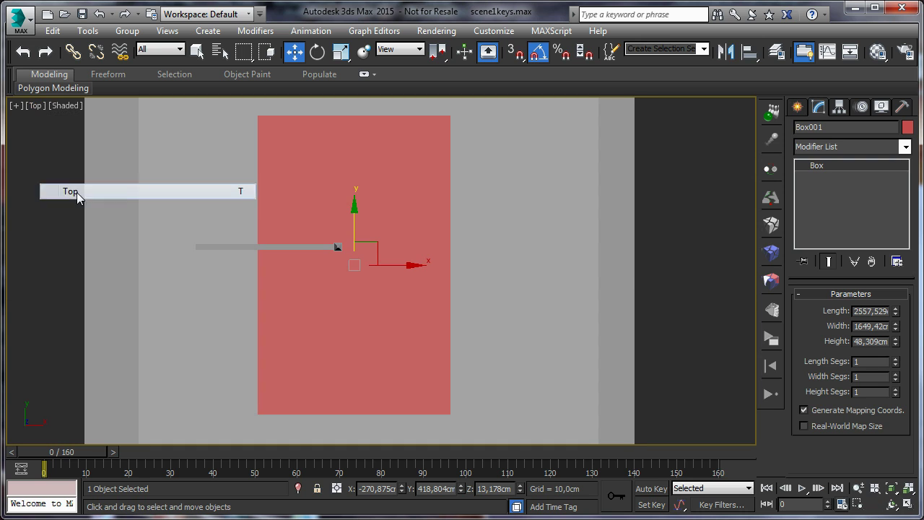
pyautogui.click(51, 110)
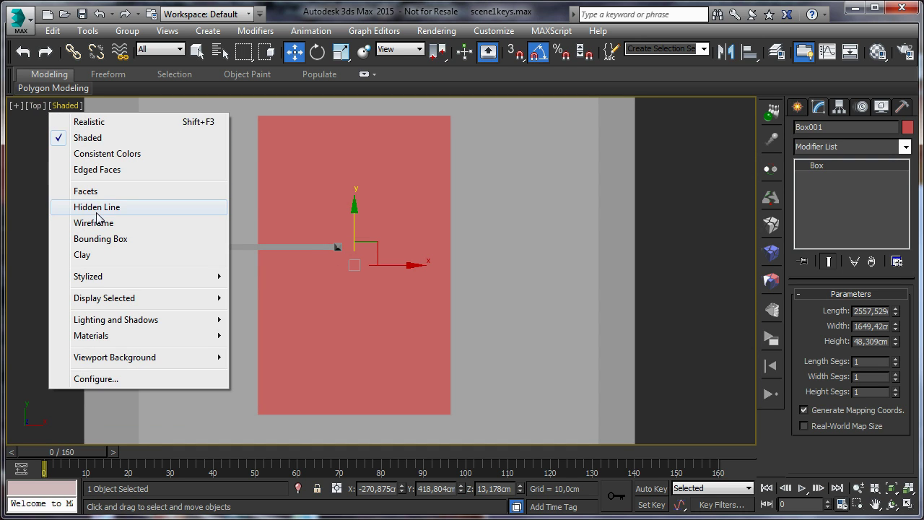
pyautogui.click(189, 223)
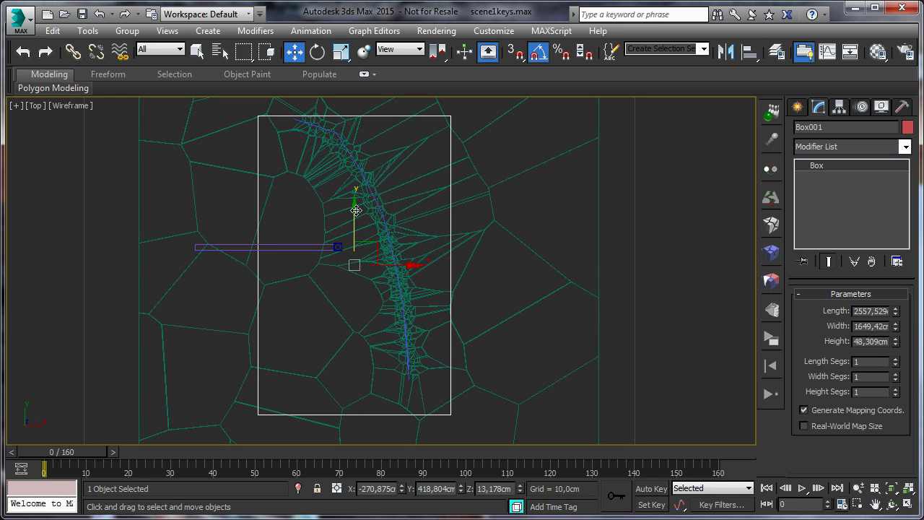
pyautogui.moveTo(898, 334); pyautogui.dragTo(896, 316)
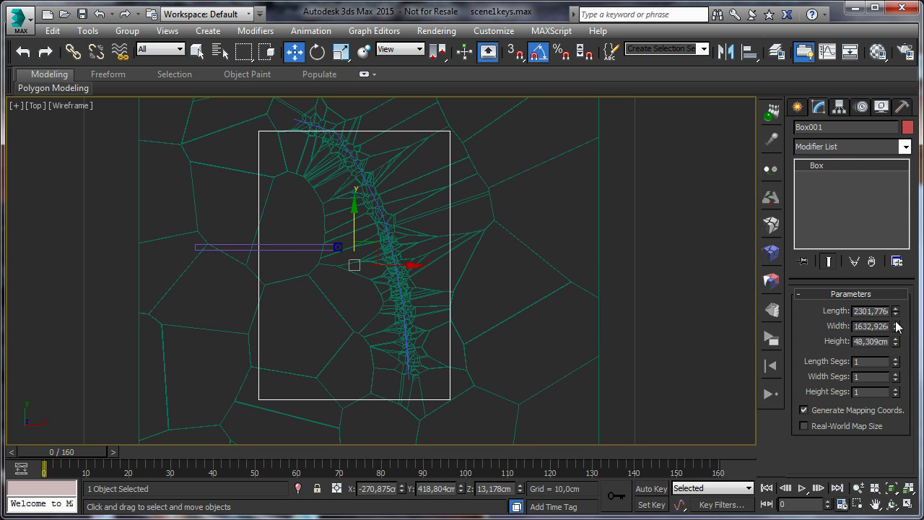
pyautogui.moveTo(353, 209); pyautogui.dragTo(357, 194)
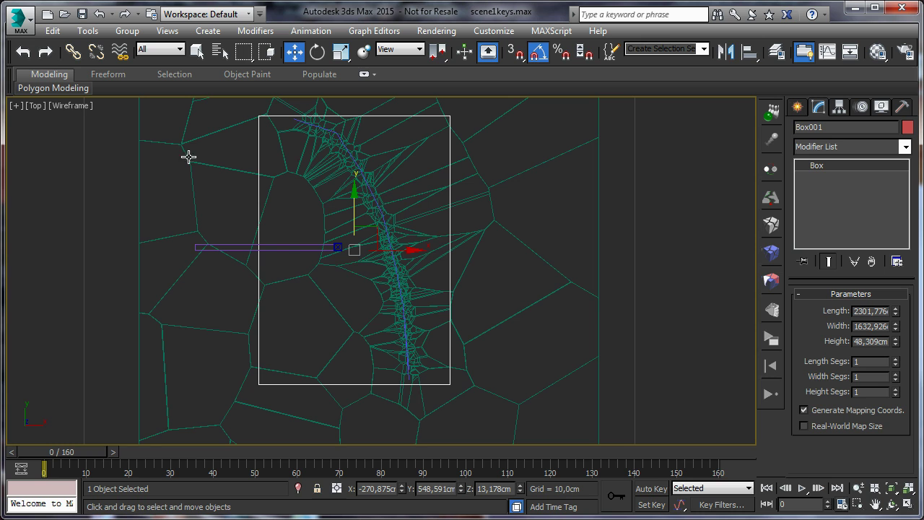
# Return to a shaded perspective view and examine how the box sits over the ground.
pyautogui.click(41, 107)
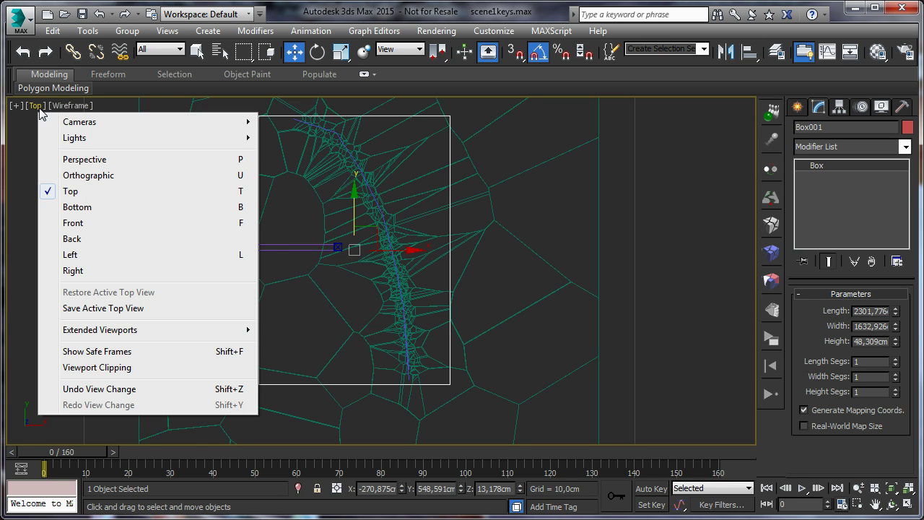
pyautogui.click(92, 155)
pyautogui.click(97, 107)
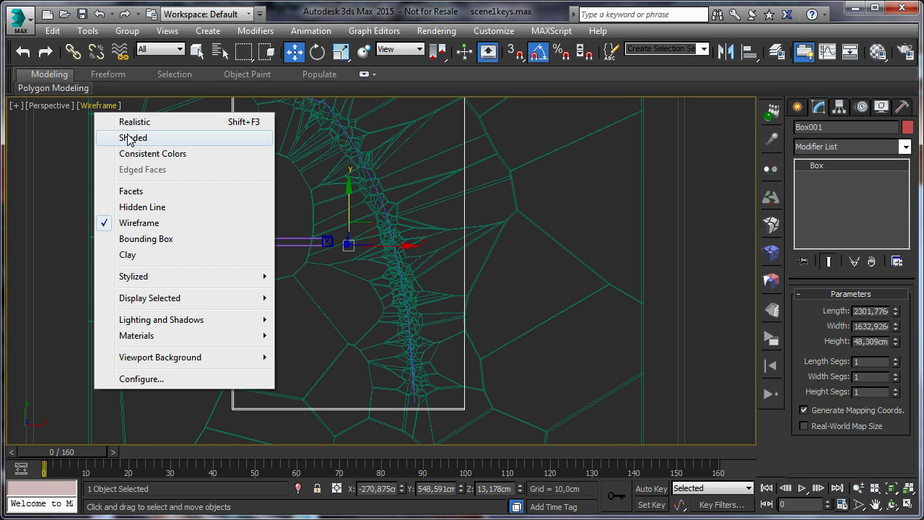
pyautogui.click(127, 139)
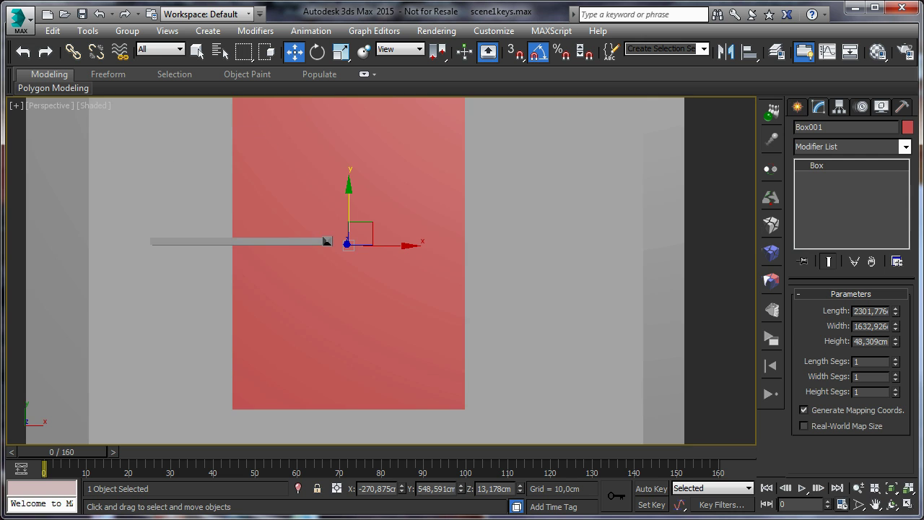
pyautogui.click(893, 506)
pyautogui.moveTo(369, 293); pyautogui.dragTo(318, 201)
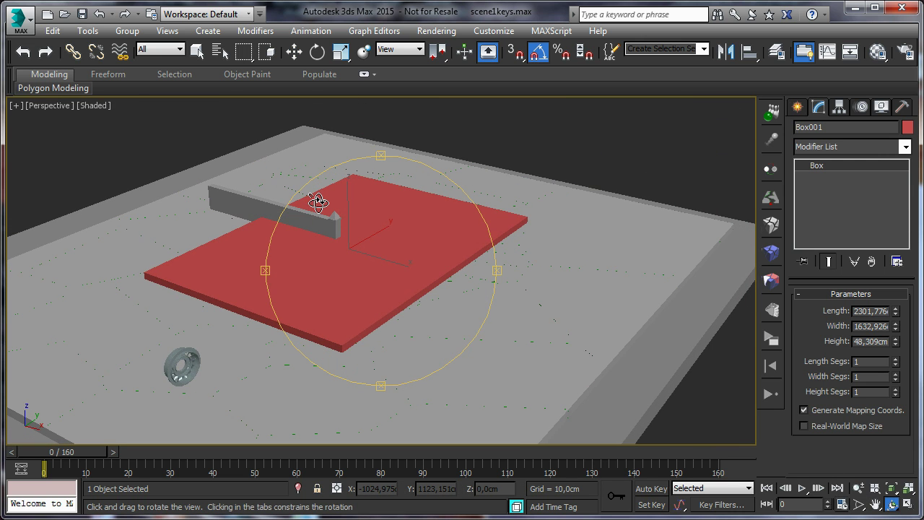
pyautogui.scroll(5, 446, 288)
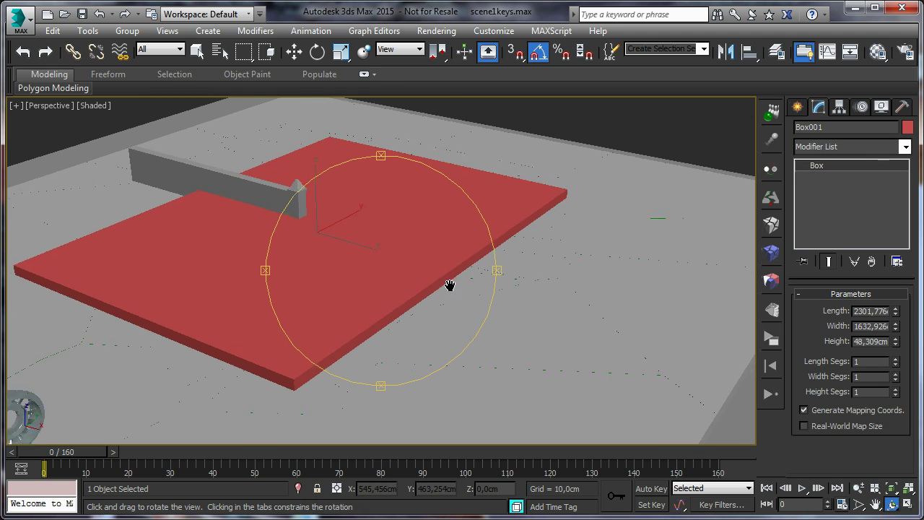
pyautogui.moveTo(449, 286); pyautogui.dragTo(455, 291, button='middle')
pyautogui.click(198, 50)
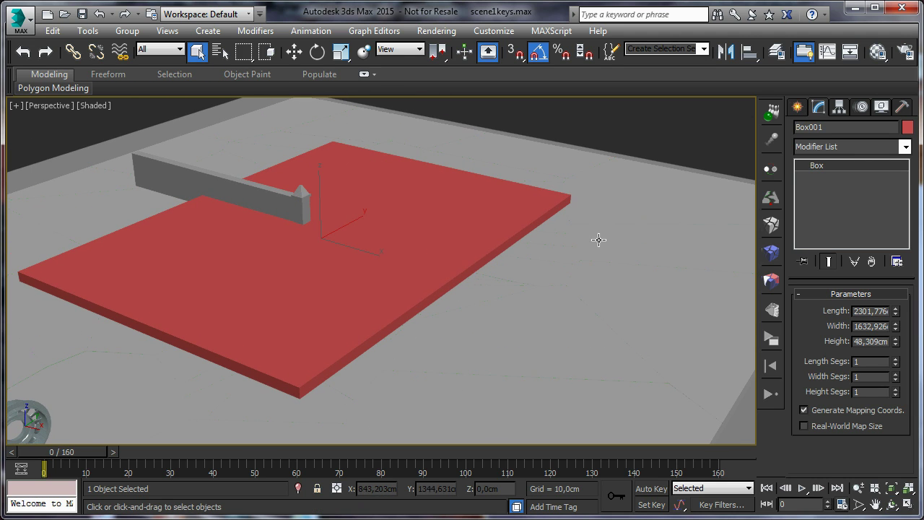
# Deselect the box and check its gap above the ground in the right view before returning to perspective.
pyautogui.moveTo(43, 87)
pyautogui.click(660, 145)
pyautogui.click(45, 105)
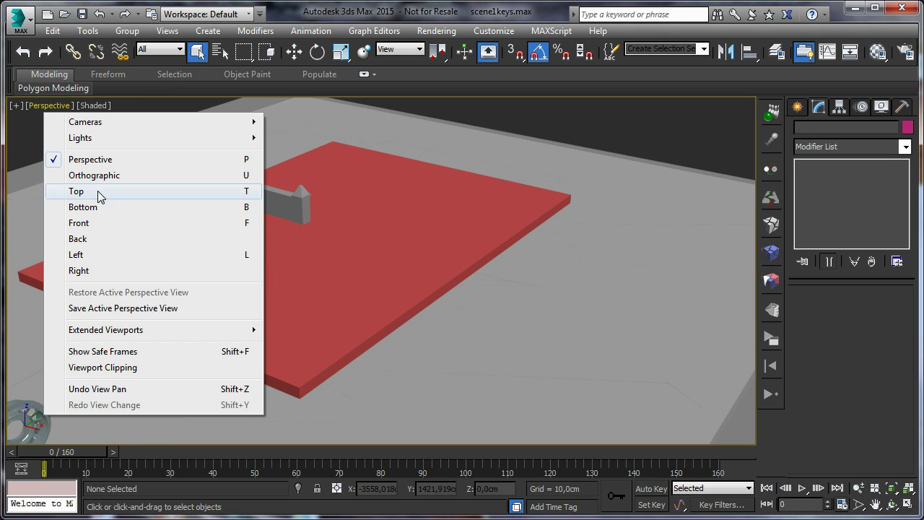
pyautogui.click(103, 271)
pyautogui.moveTo(53, 88)
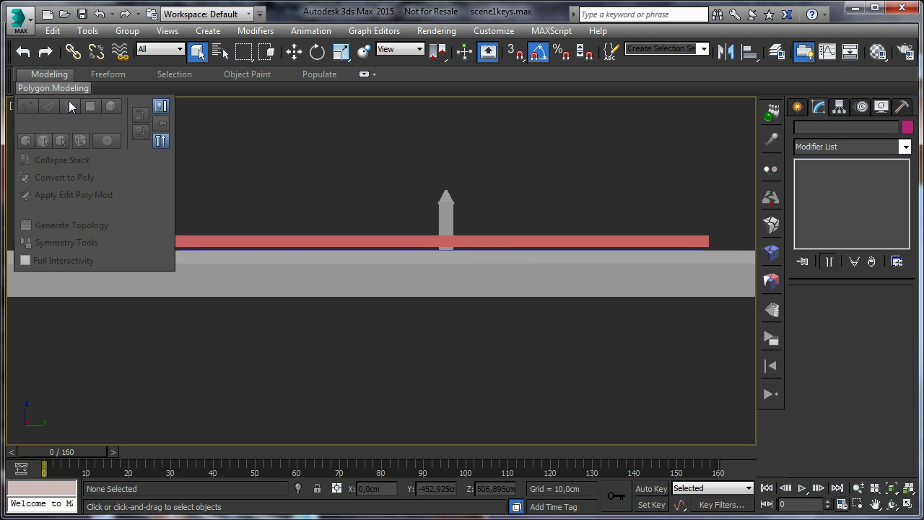
pyautogui.click(38, 106)
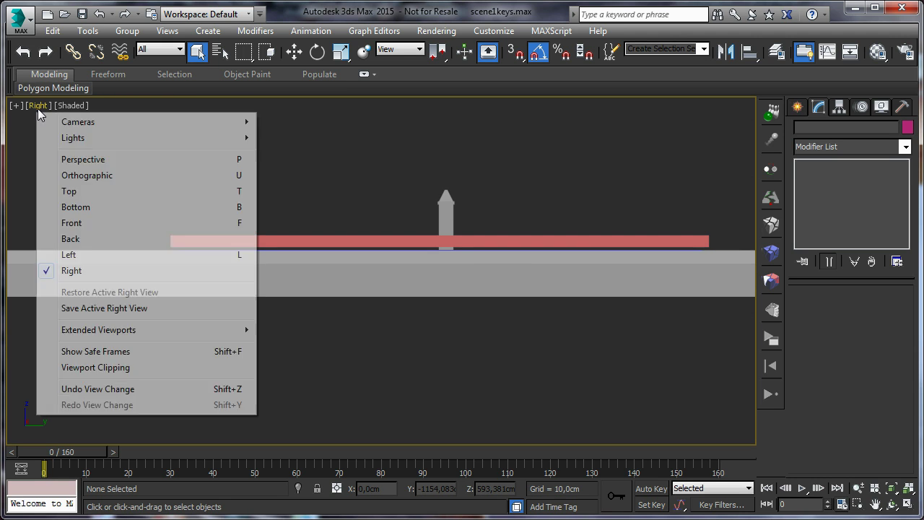
pyautogui.click(79, 157)
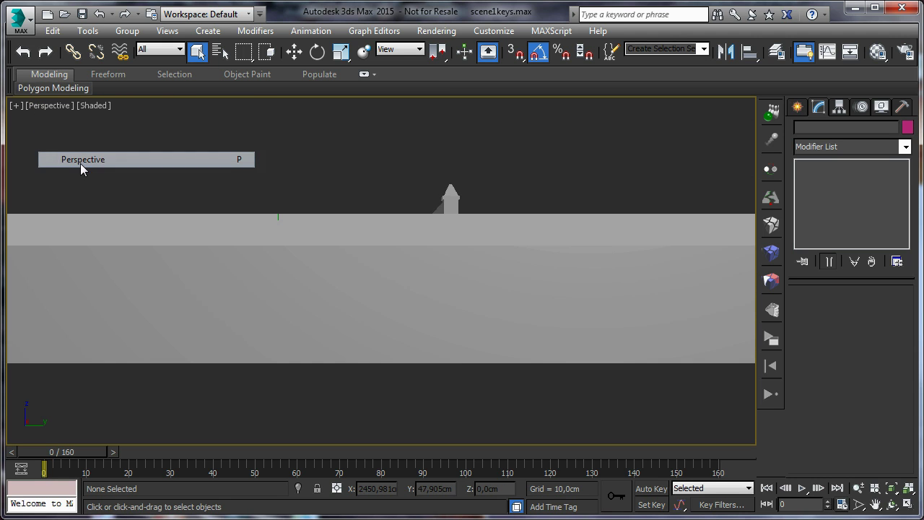
# Select the red box and make it a Static PDI body.
pyautogui.click(892, 505)
pyautogui.moveTo(351, 282)
pyautogui.mouseDown()
pyautogui.moveTo(368, 305)
pyautogui.moveTo(322, 270)
pyautogui.moveTo(345, 270)
pyautogui.mouseUp()
pyautogui.click(197, 51)
pyautogui.click(527, 297)
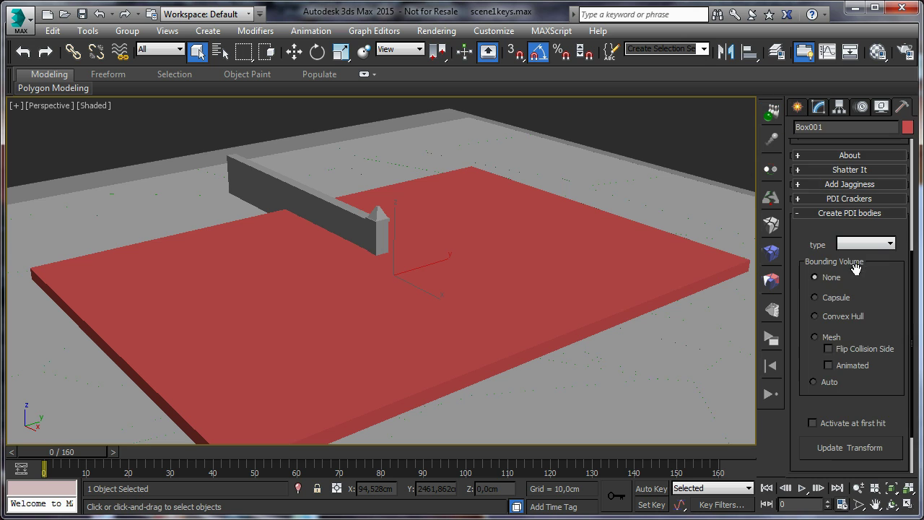
pyautogui.click(865, 244)
pyautogui.click(850, 263)
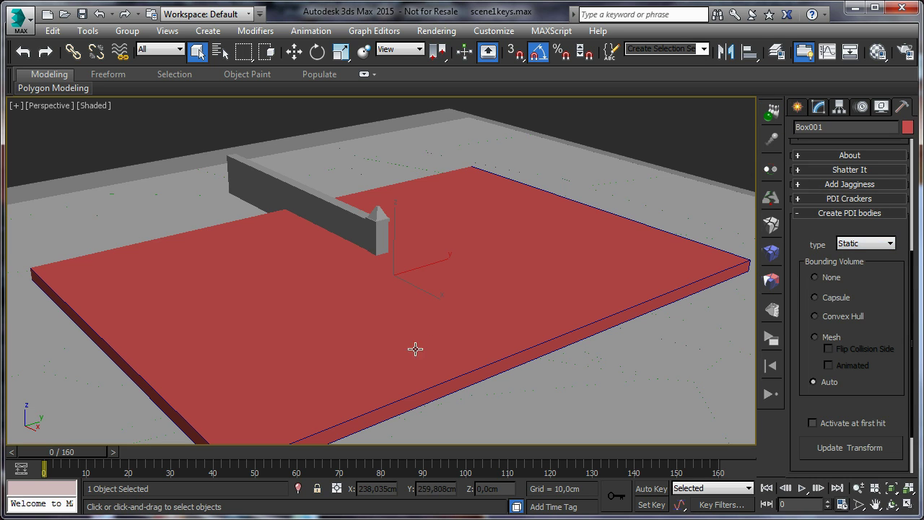
# Inspect how the box covers the crack path in wireframe display, deselect the box and return to shaded display.
pyautogui.click(48, 104)
pyautogui.click(94, 106)
pyautogui.click(153, 227)
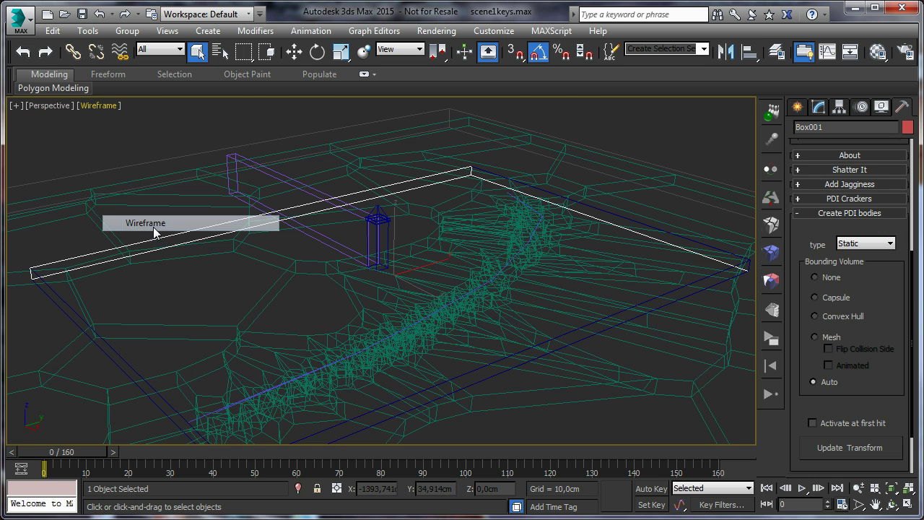
pyautogui.moveTo(52, 88)
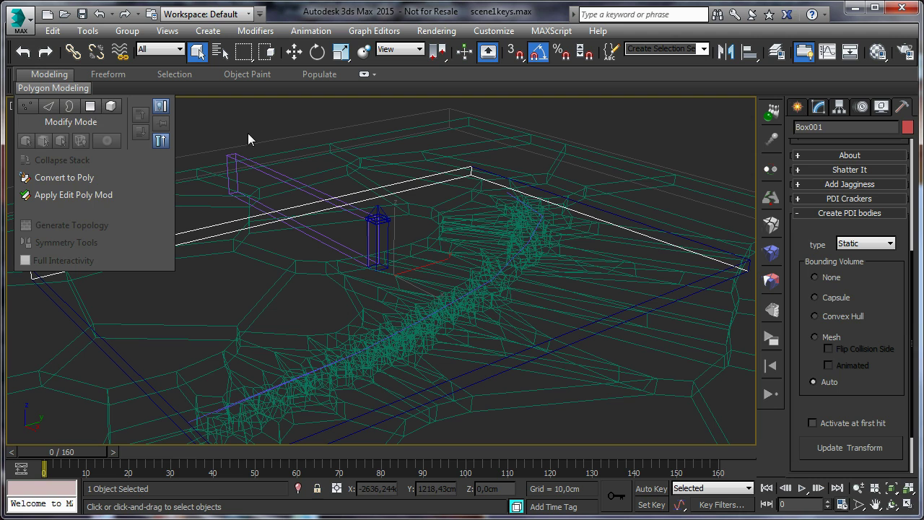
pyautogui.click(223, 129)
pyautogui.click(97, 105)
pyautogui.click(101, 137)
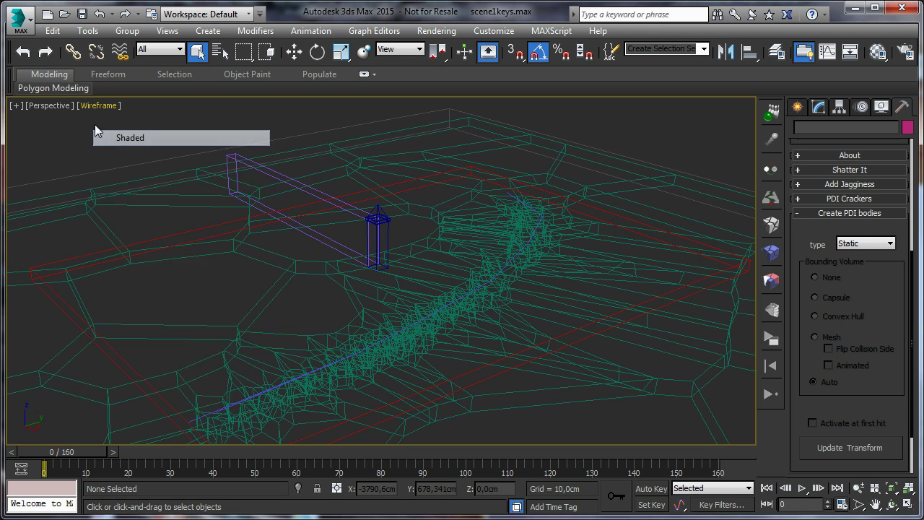
# Check the gap between the box and the ground in the right view, and return to the perspective view.
pyautogui.click(48, 105)
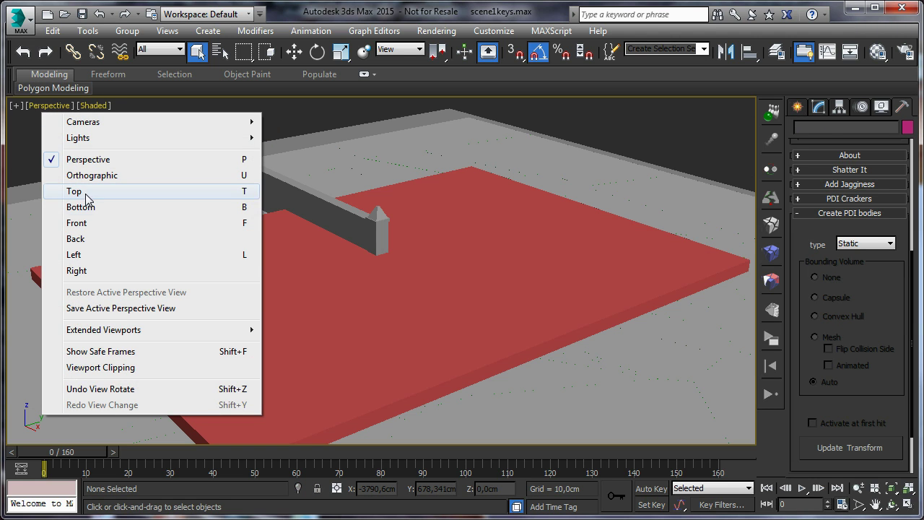
pyautogui.click(92, 270)
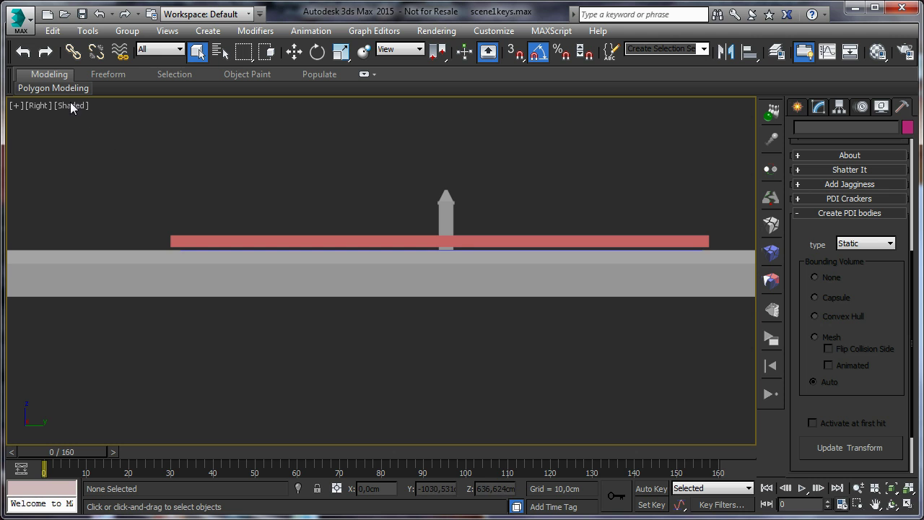
pyautogui.click(39, 105)
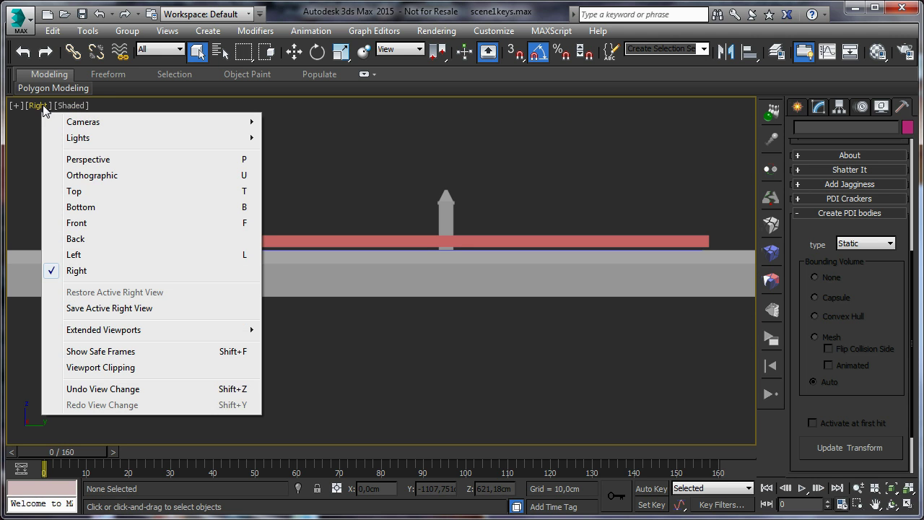
pyautogui.click(80, 160)
# Select the red static box above the ground and hide it so the crack path can be seen.
pyautogui.click(893, 505)
pyautogui.moveTo(299, 258); pyautogui.dragTo(365, 292)
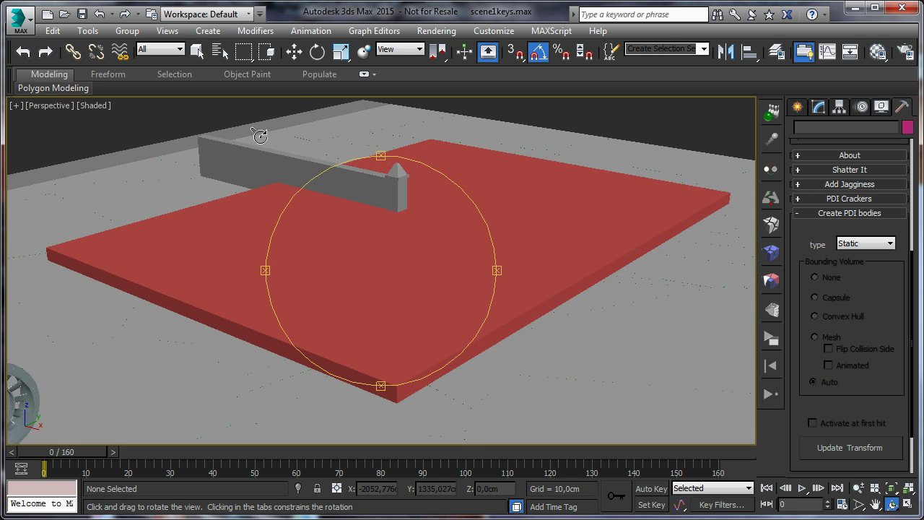
pyautogui.click(197, 50)
pyautogui.click(429, 283)
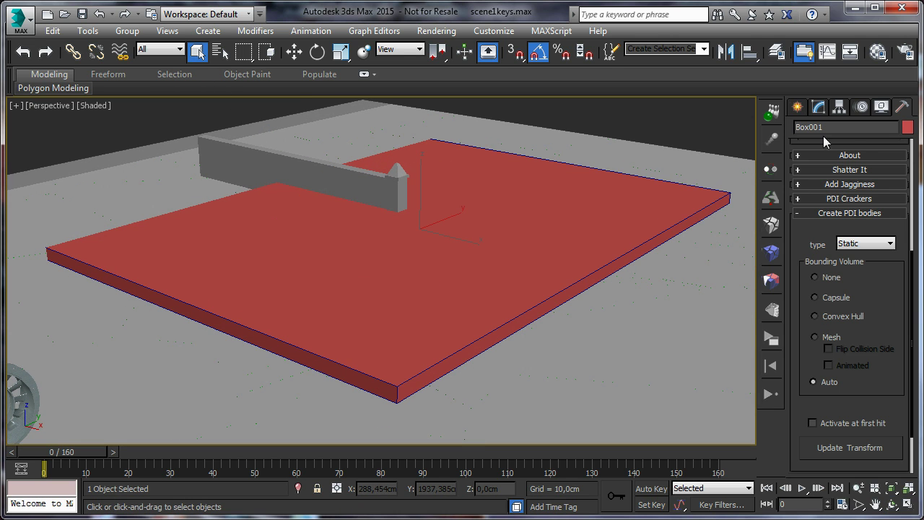
pyautogui.click(881, 107)
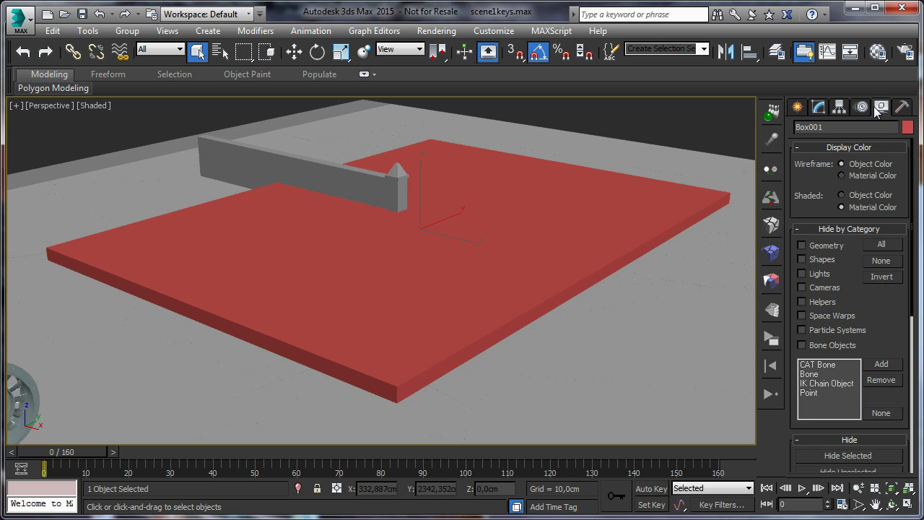
pyautogui.moveTo(868, 291); pyautogui.dragTo(872, 174)
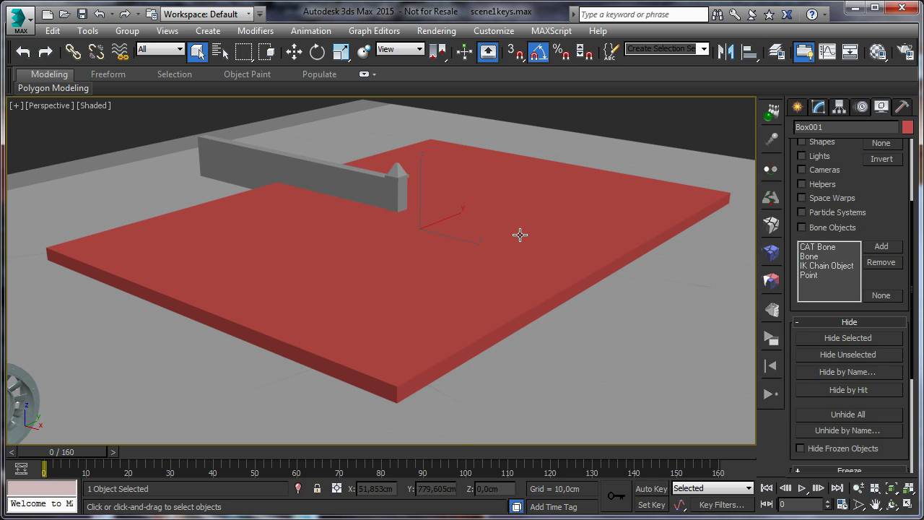
pyautogui.click(766, 116)
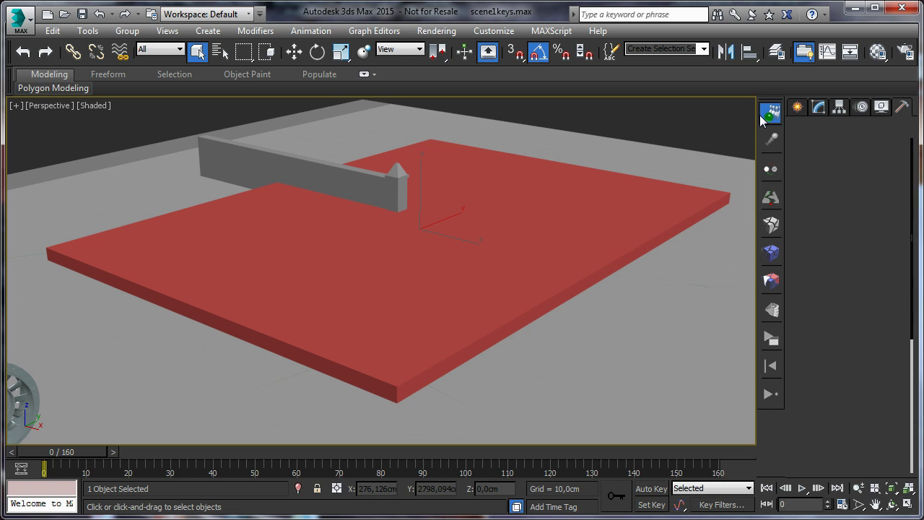
pyautogui.click(879, 112)
pyautogui.click(852, 338)
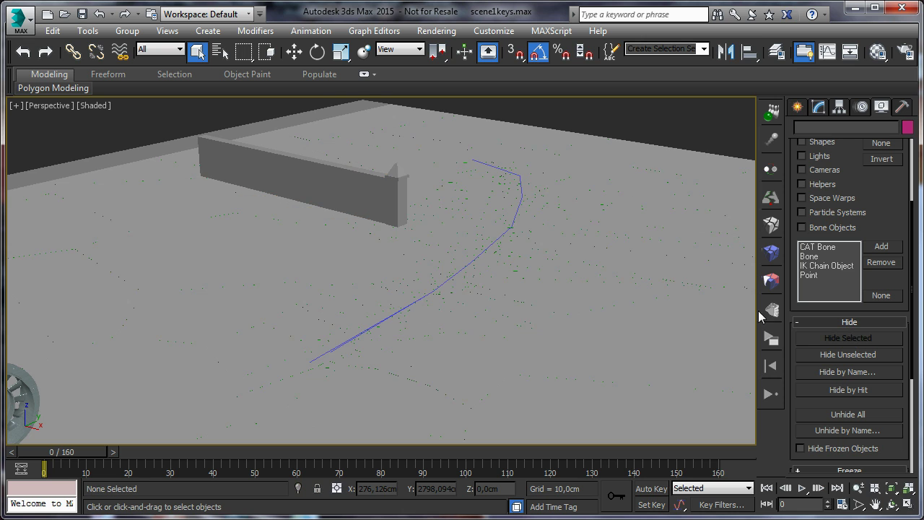
# Run the Pulldownit simulation from frame 0 with key baking enabled and stop it at frame 119.
pyautogui.keyDown('alt'); pyautogui.moveTo(685, 278); pyautogui.dragTo(660, 282, button='middle'); pyautogui.keyUp('alt')
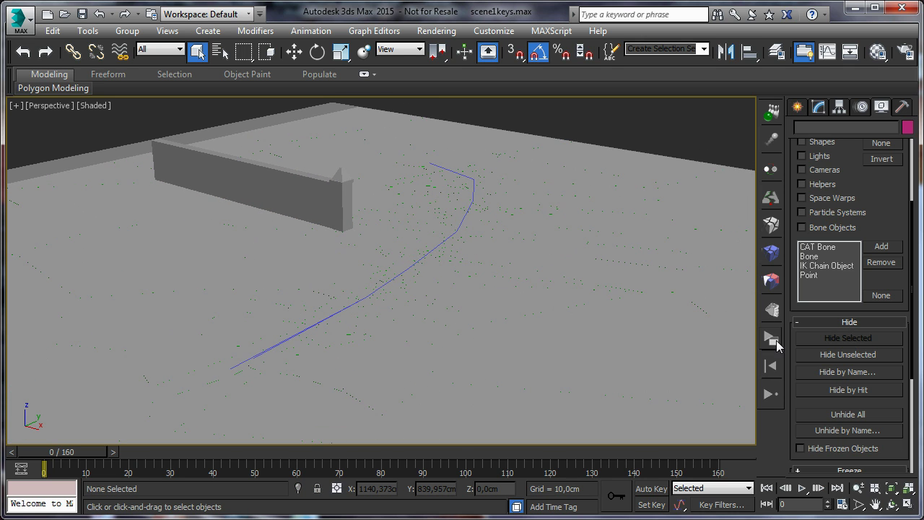
pyautogui.click(772, 338)
pyautogui.scroll(-1, 894, 361)
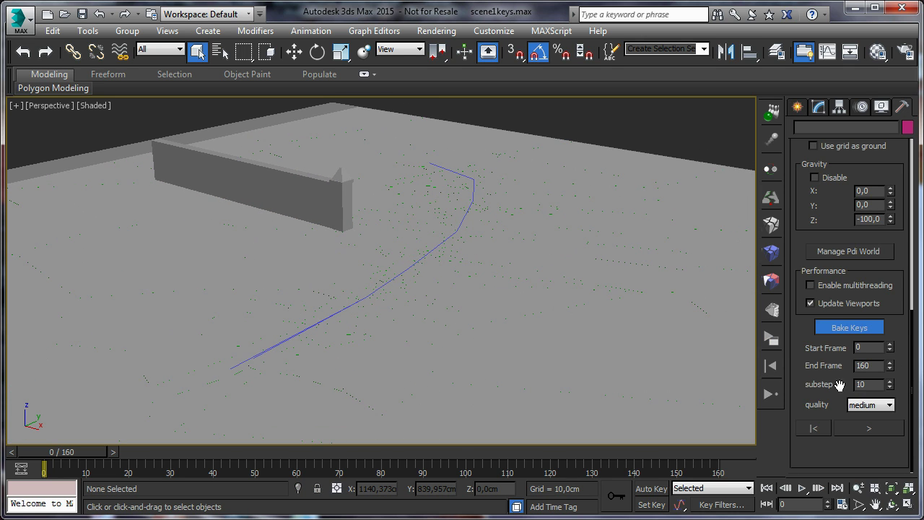
pyautogui.click(847, 430)
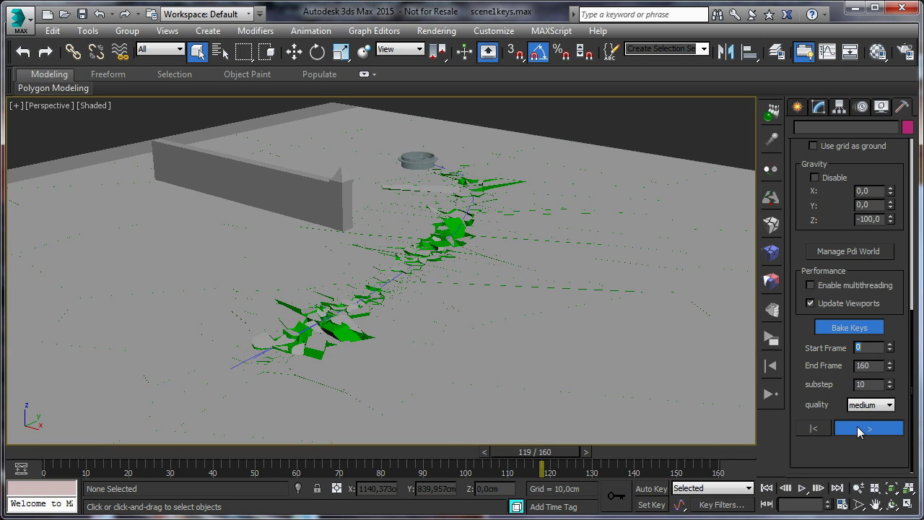
pyautogui.click(857, 426)
# Examine the cracked ground from several angles while scrubbing the animation back to frame 84.
pyautogui.click(892, 505)
pyautogui.moveTo(396, 336); pyautogui.dragTo(437, 314)
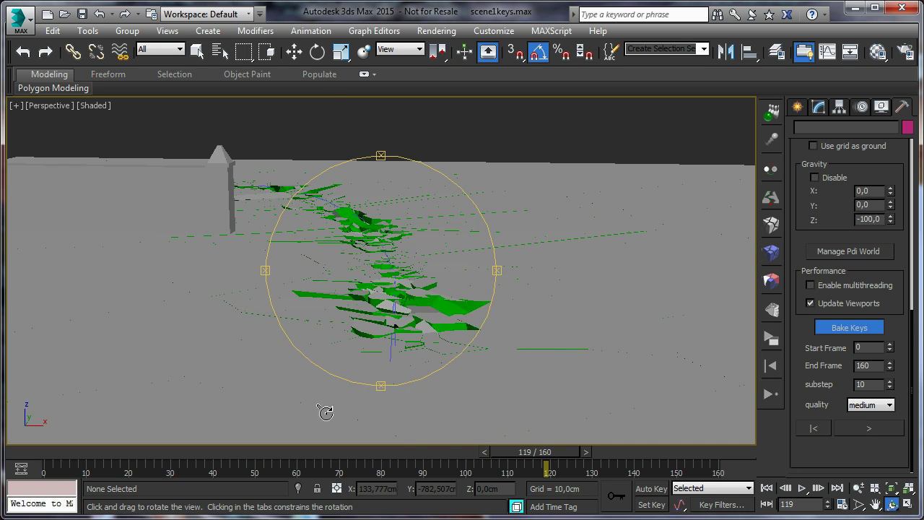
pyautogui.moveTo(514, 452); pyautogui.dragTo(436, 517)
pyautogui.hotkey('ctrl', 'r')
pyautogui.moveTo(433, 355); pyautogui.dragTo(378, 354)
pyautogui.moveTo(429, 452); pyautogui.dragTo(455, 452)
pyautogui.hotkey('ctrl', 'r')
pyautogui.moveTo(372, 340); pyautogui.dragTo(385, 340)
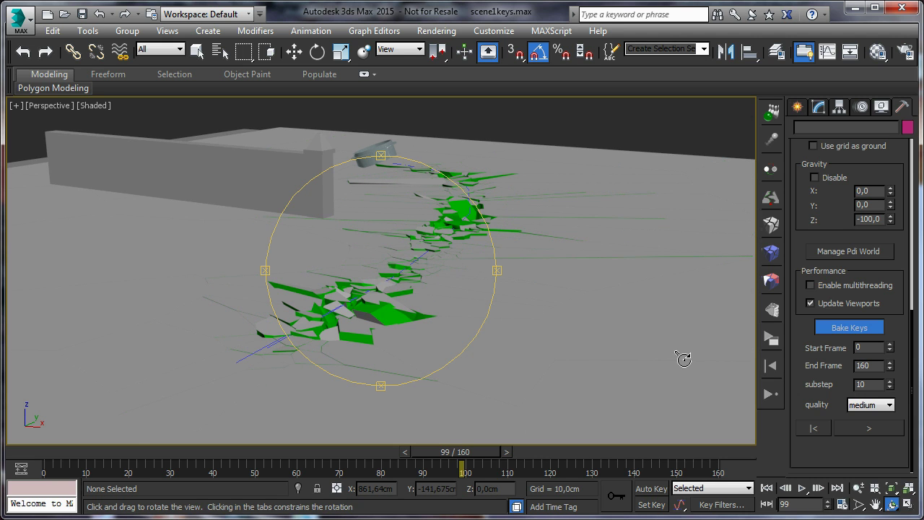
pyautogui.moveTo(438, 453); pyautogui.dragTo(375, 461)
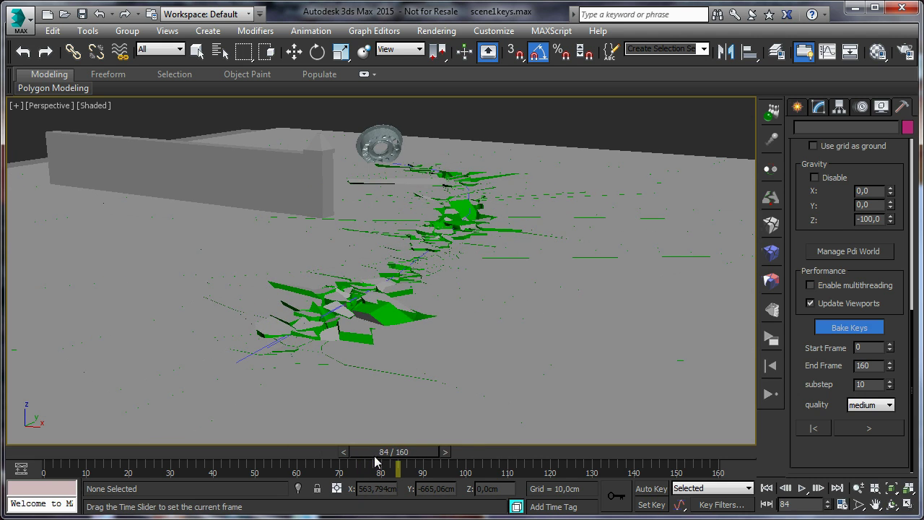
pyautogui.hotkey('ctrl', 'r')
# Unhide Box001 by name to view it over the cracked ground, and hide it again.
pyautogui.click(886, 111)
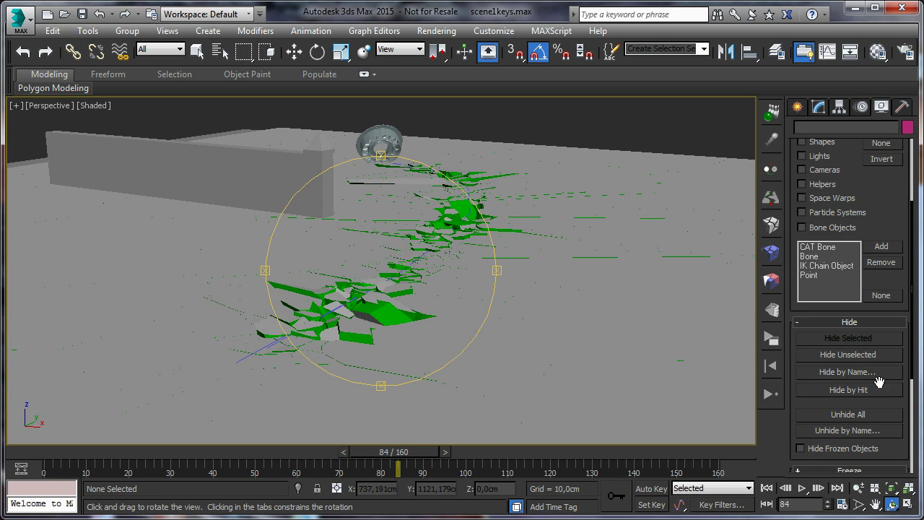
pyautogui.click(844, 431)
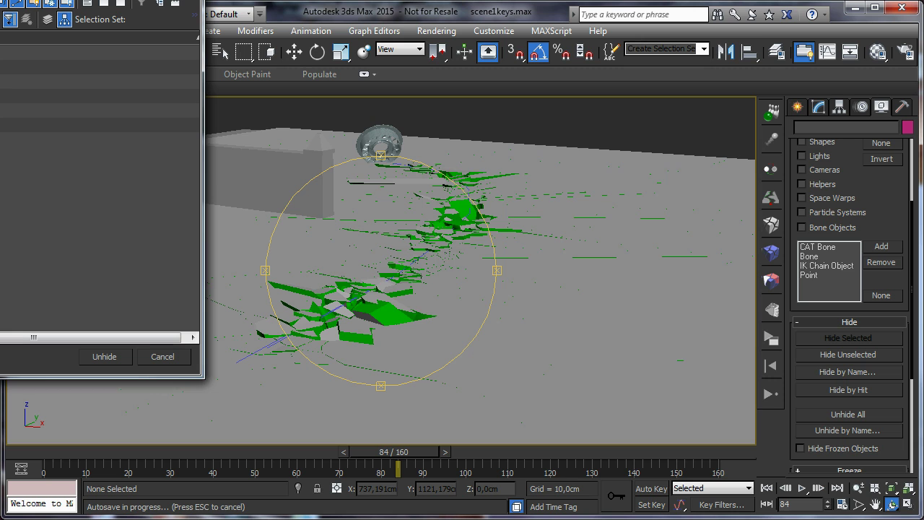
pyautogui.moveTo(20, 0); pyautogui.dragTo(638, 67)
pyautogui.click(534, 159)
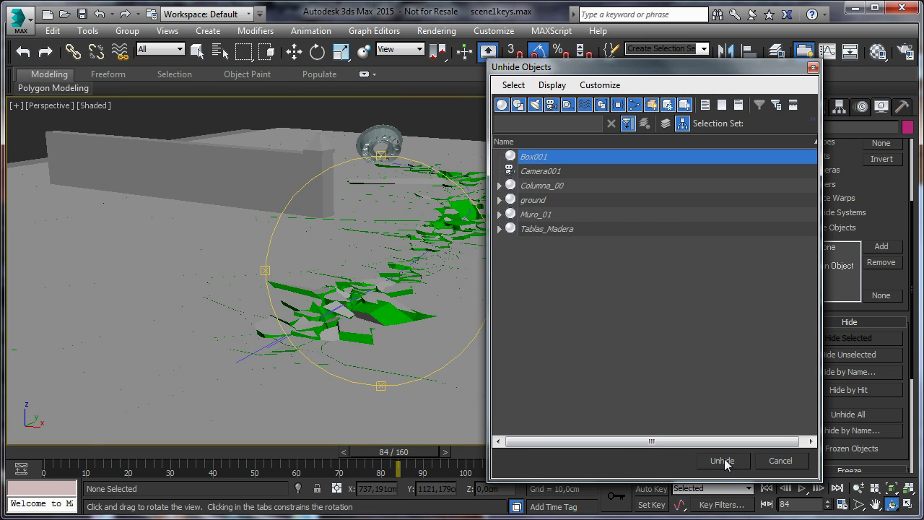
pyautogui.click(723, 460)
pyautogui.click(197, 50)
pyautogui.click(470, 303)
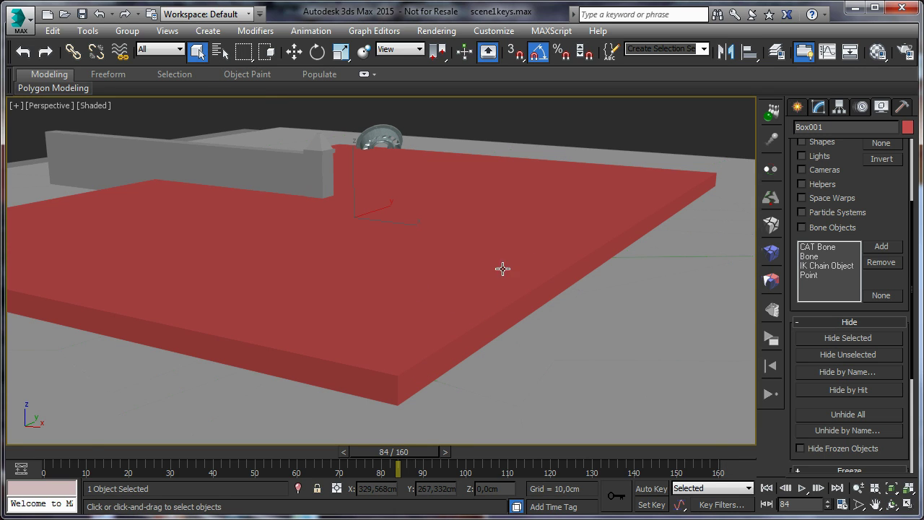
pyautogui.click(840, 339)
# Run the baked simulation through to frame 160 and scrub back to frame 91 to review the cracks.
pyautogui.moveTo(409, 452)
pyautogui.mouseDown()
pyautogui.moveTo(152, 452)
pyautogui.moveTo(422, 442)
pyautogui.mouseUp()
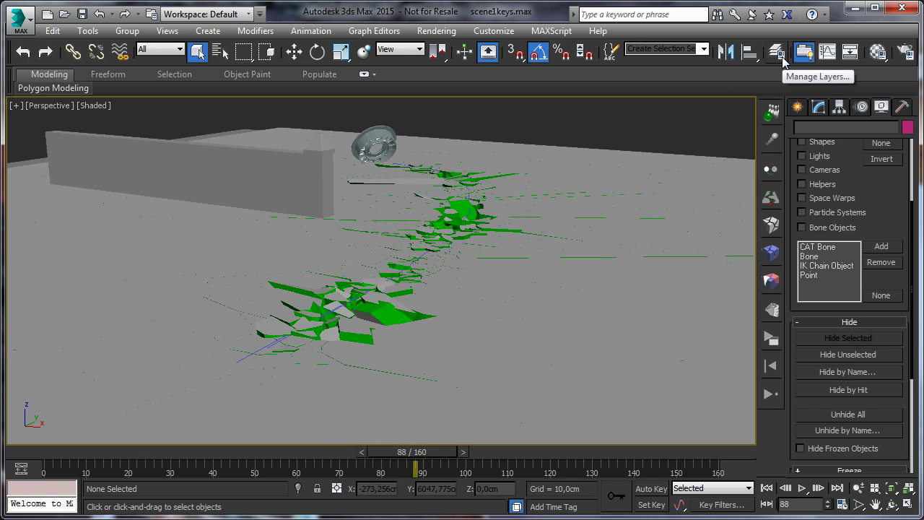
pyautogui.click(766, 343)
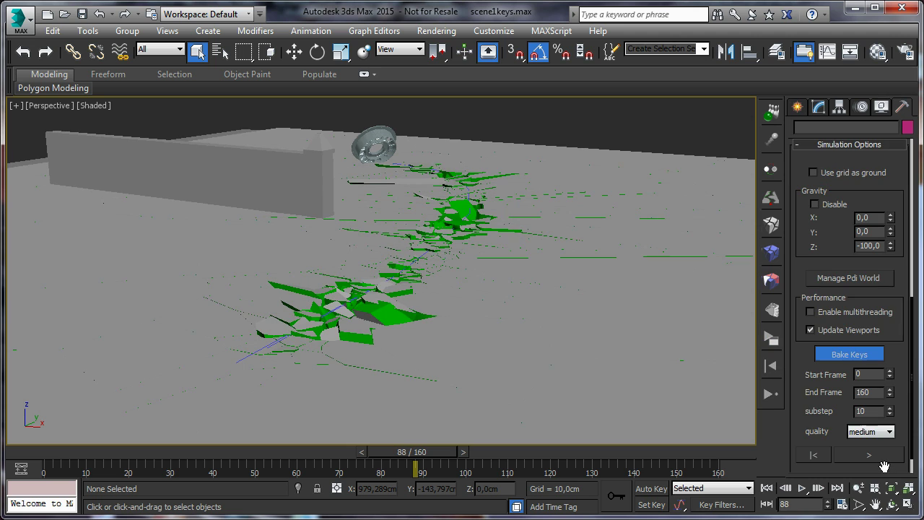
pyautogui.click(881, 456)
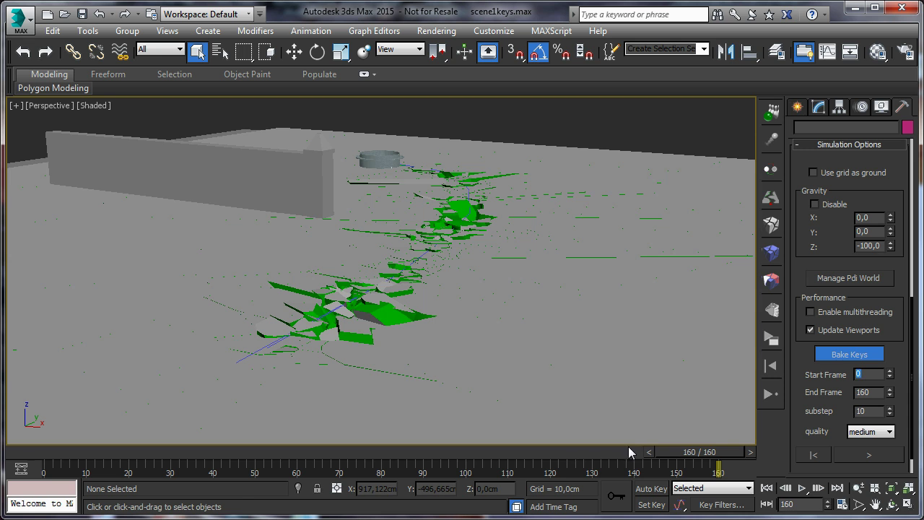
pyautogui.moveTo(680, 453); pyautogui.dragTo(435, 481)
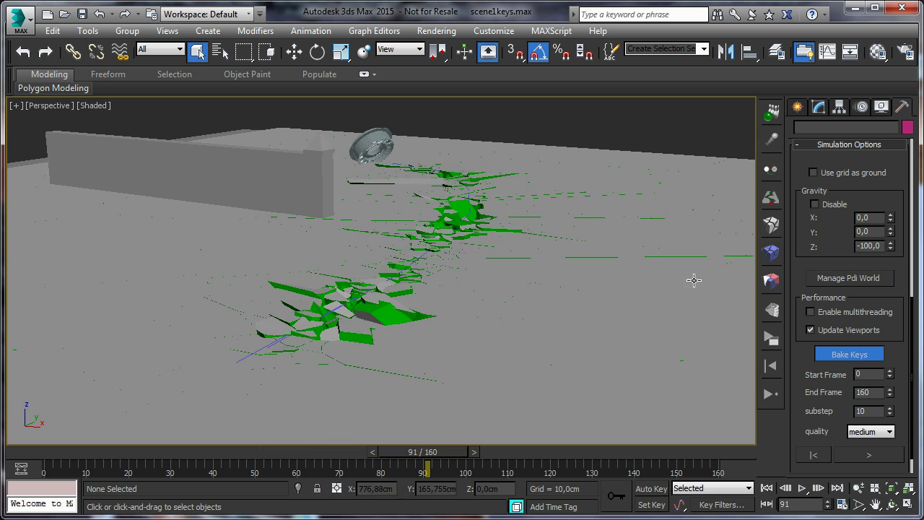
# Make the fence layer visible in the Layer Explorer and return the animation to frame 0.
pyautogui.click(777, 54)
pyautogui.moveTo(735, 109); pyautogui.dragTo(693, 200)
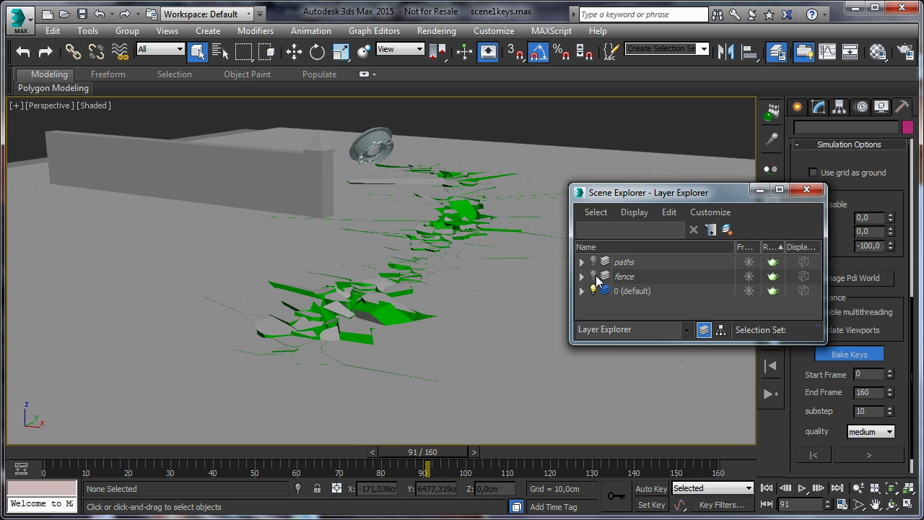
pyautogui.click(594, 277)
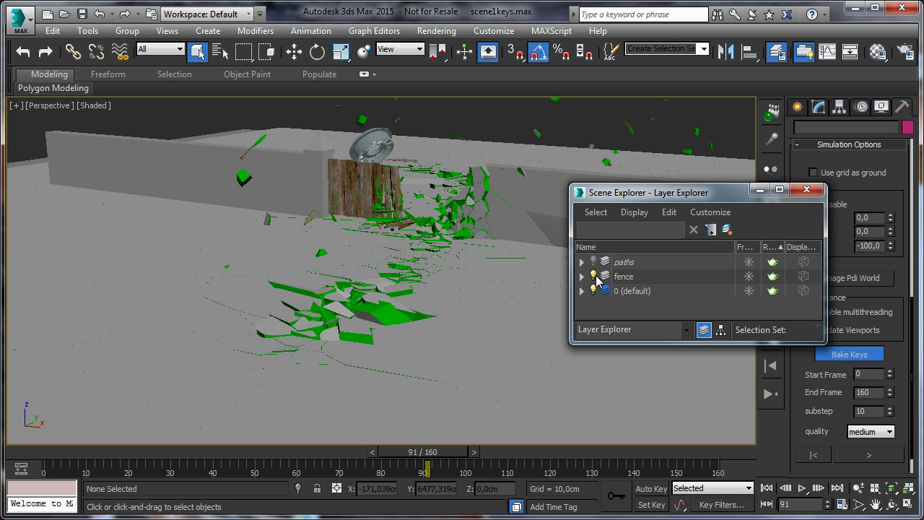
pyautogui.click(766, 489)
pyautogui.click(808, 190)
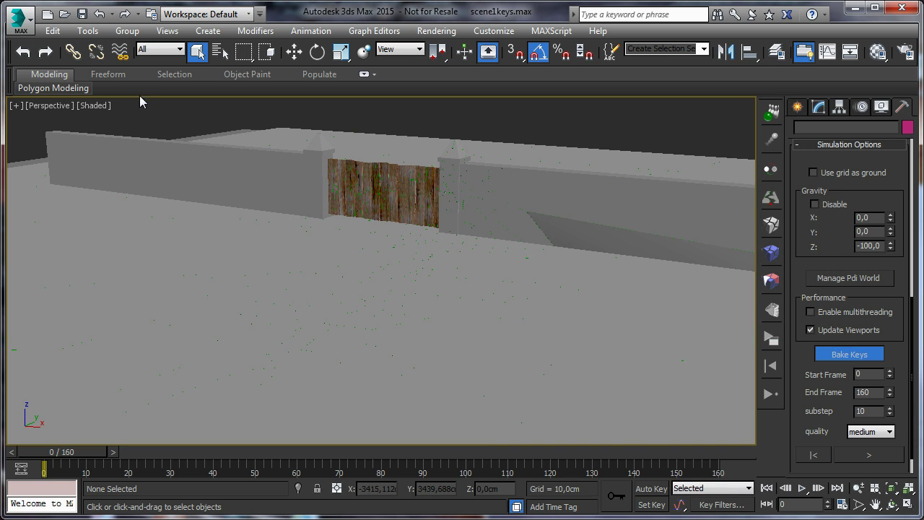
# View the scene through Camera001 and play the full destruction animation, stopping the replay at frame 88.
pyautogui.click(61, 108)
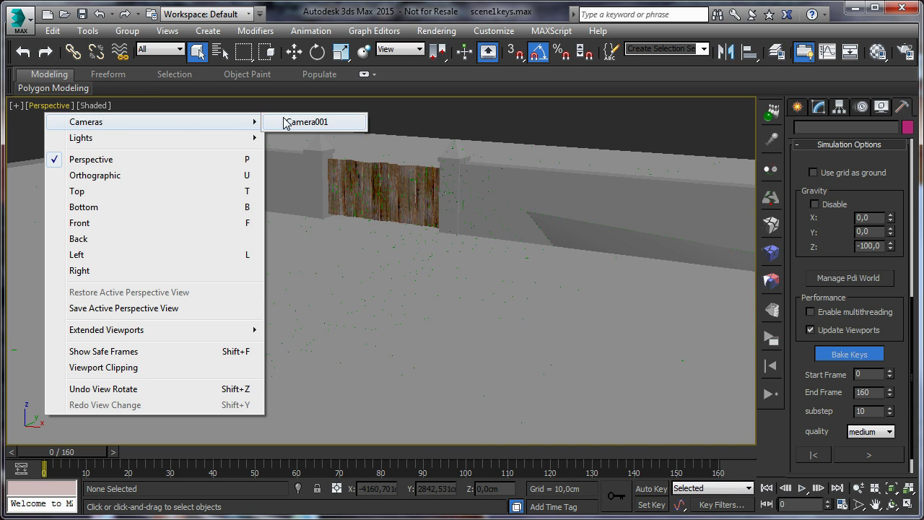
pyautogui.click(298, 173)
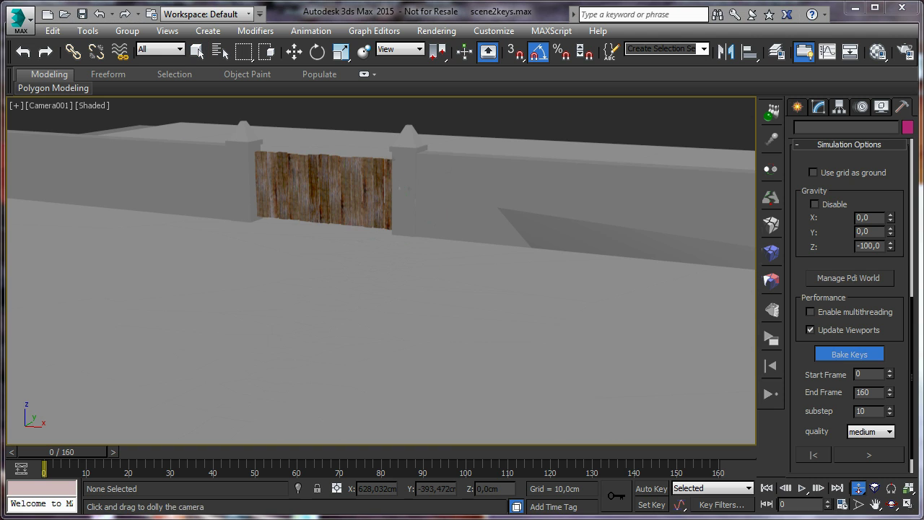
pyautogui.click(802, 490)
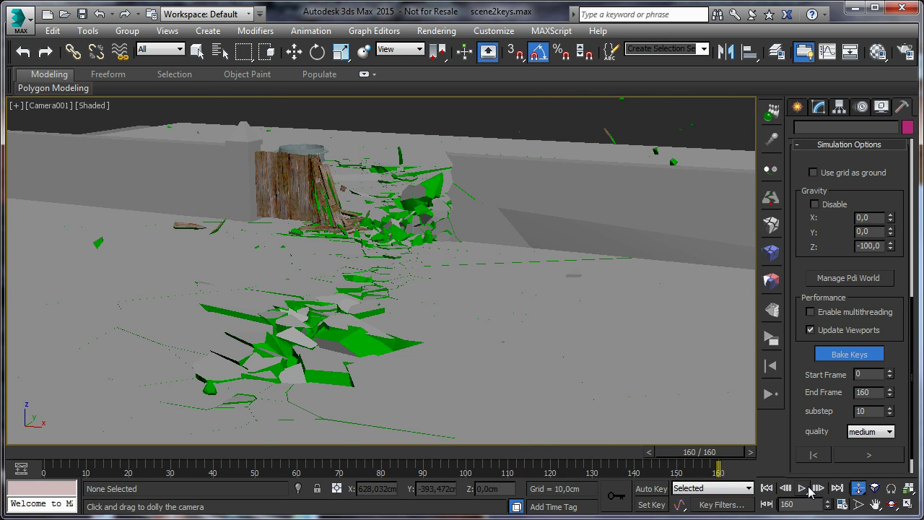
pyautogui.click(802, 488)
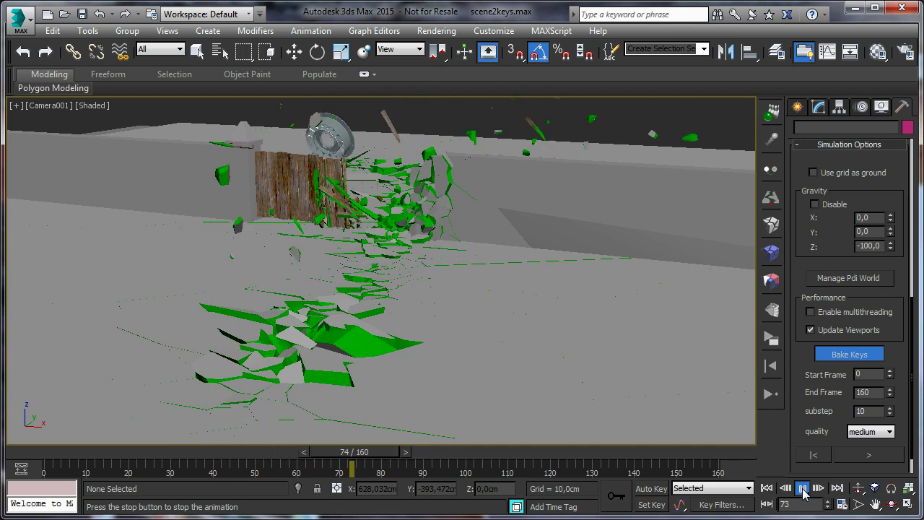
pyautogui.click(804, 491)
pyautogui.click(857, 488)
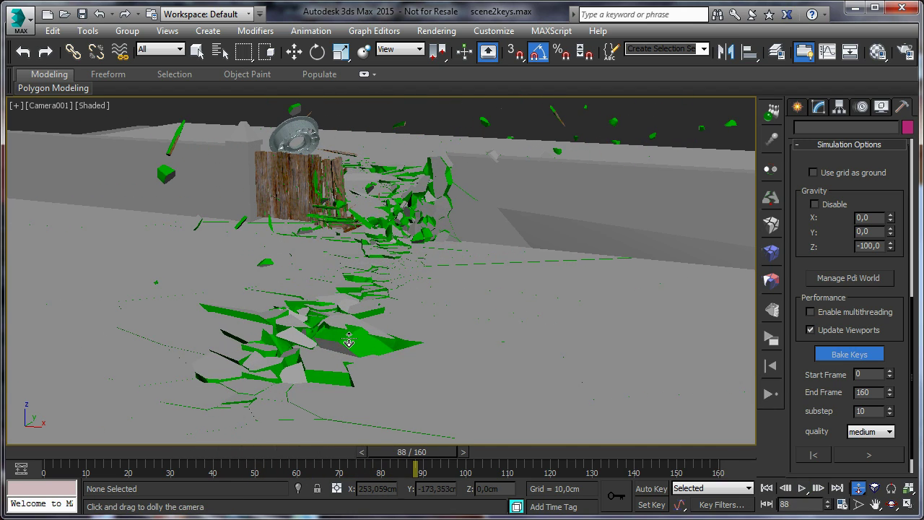
pyautogui.click(197, 51)
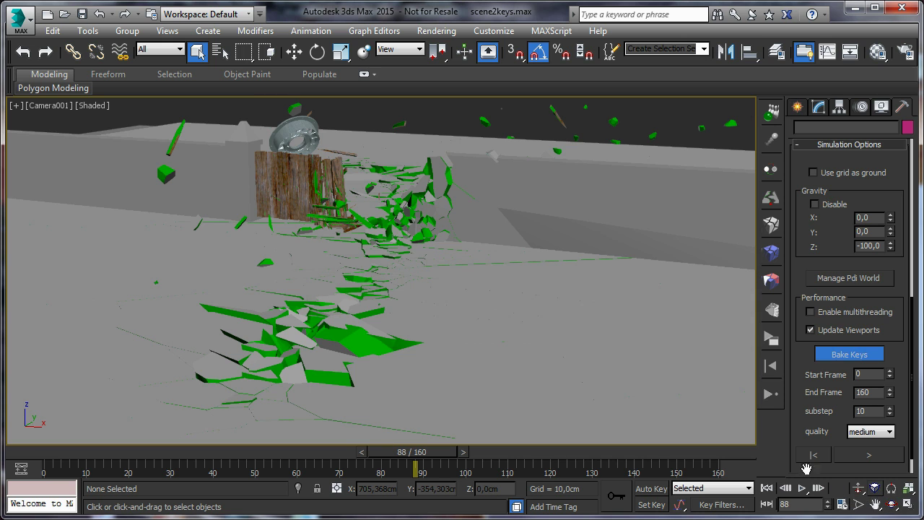
# Switch the viewport from the camera to Perspective and inspect the broken ground fragments up close at frame 88.
pyautogui.click(45, 105)
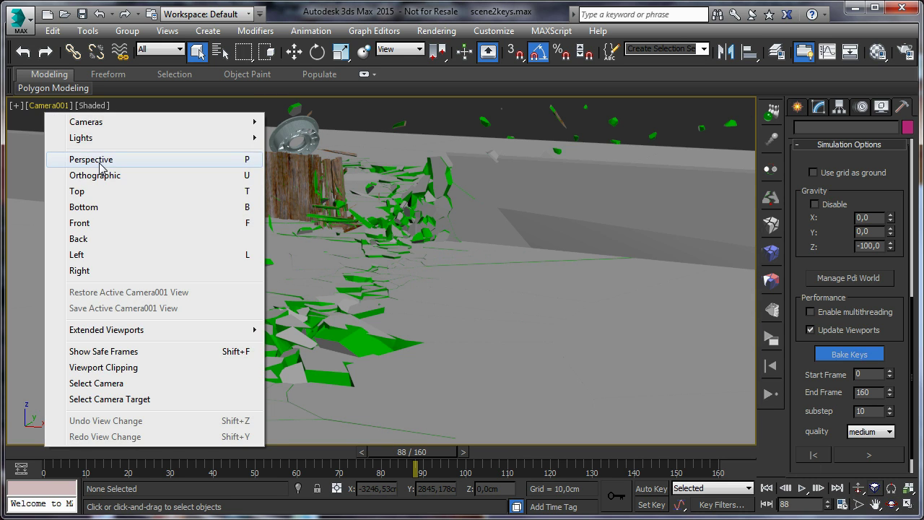
pyautogui.click(156, 157)
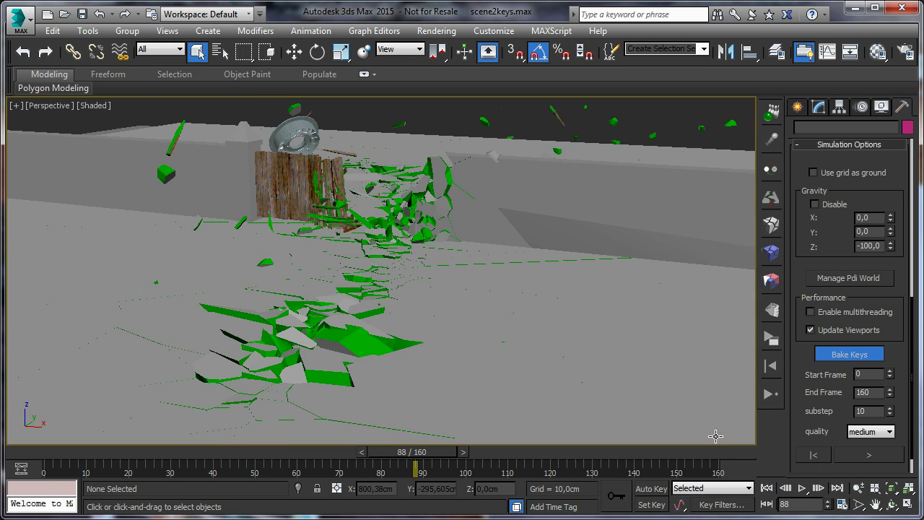
pyautogui.click(893, 506)
pyautogui.moveTo(347, 299); pyautogui.dragTo(374, 303)
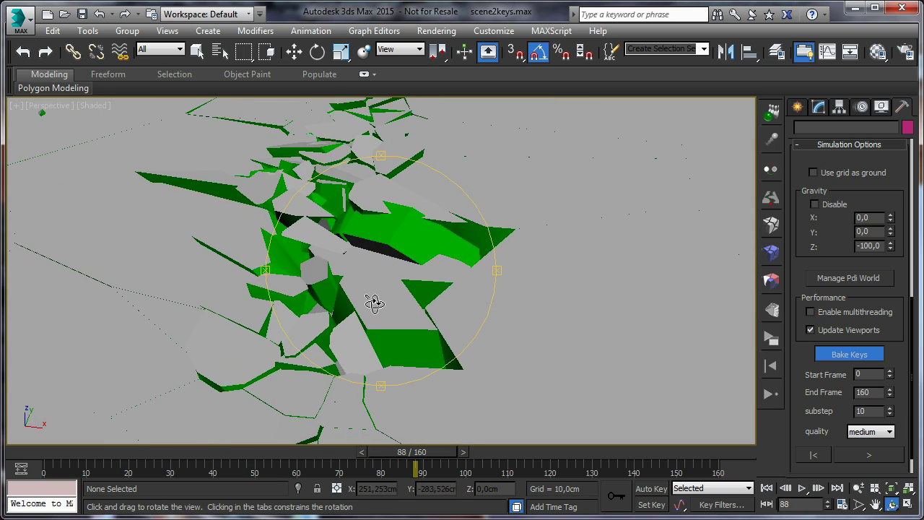
pyautogui.moveTo(387, 223); pyautogui.dragTo(288, 320)
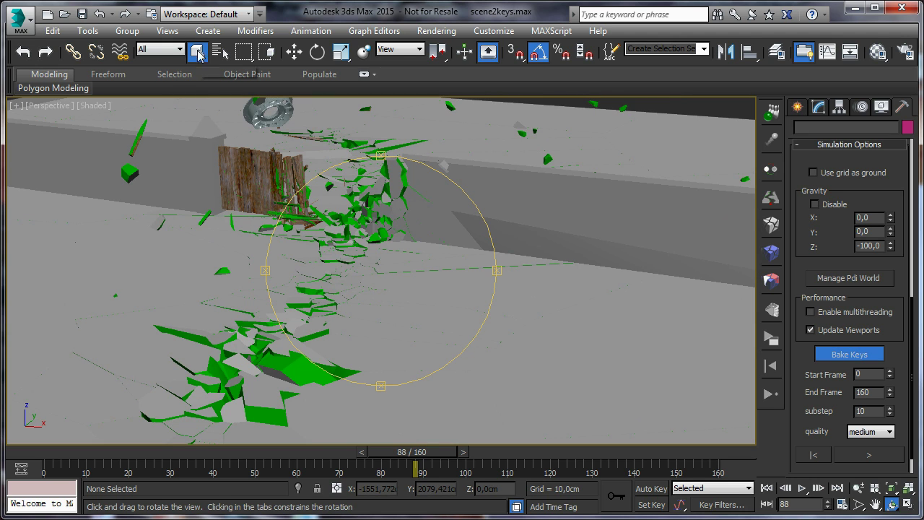
# Add jagginess to the whole ground shatter group, picking one ground fragment and using strength 1,0 and resolution 3.
pyautogui.click(197, 50)
pyautogui.click(769, 316)
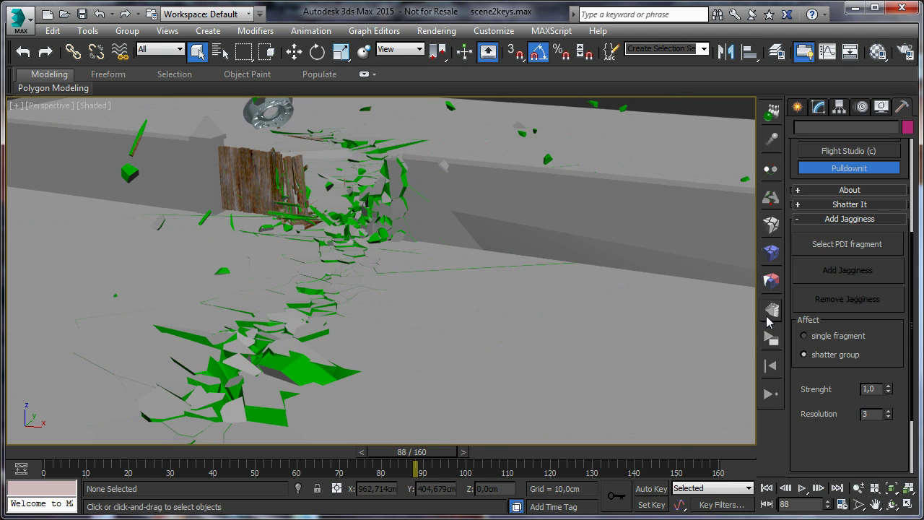
pyautogui.click(822, 247)
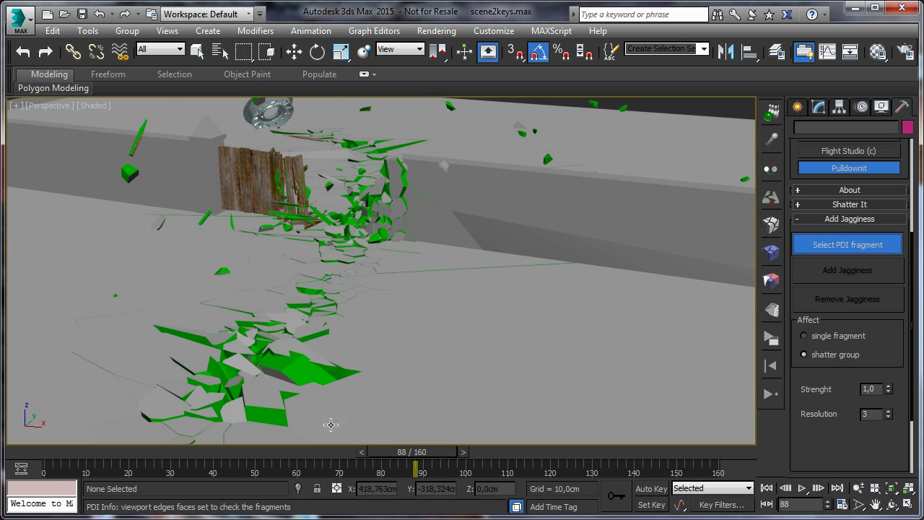
pyautogui.click(283, 363)
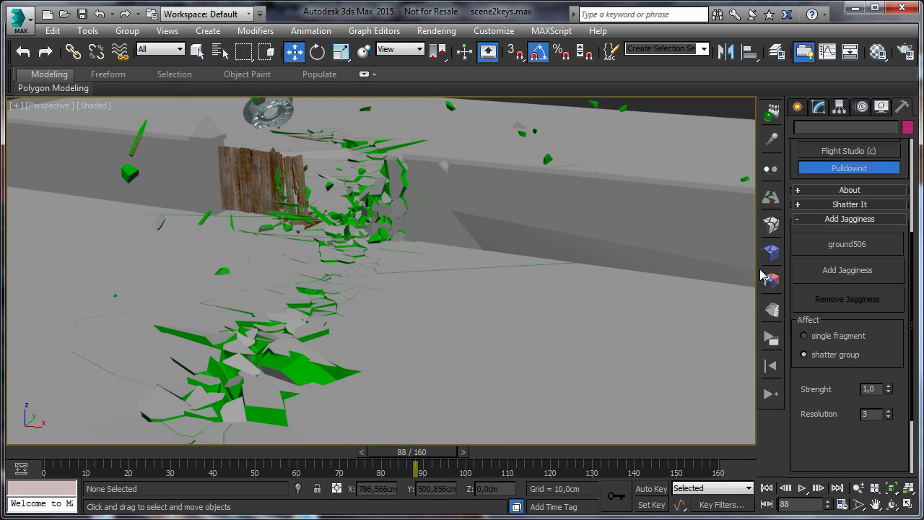
pyautogui.click(826, 272)
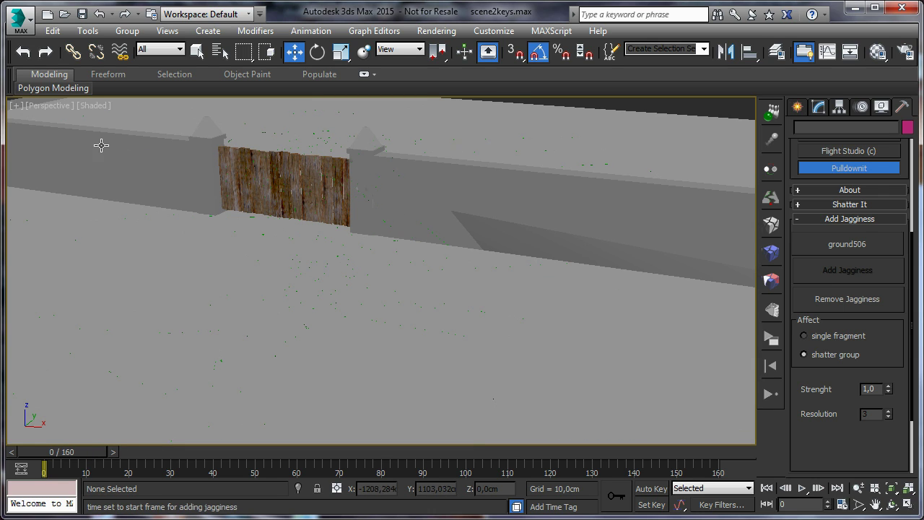
# Display edged faces to examine the ground's jagged fracture lines from another angle, and turn the edges off again.
pyautogui.click(87, 106)
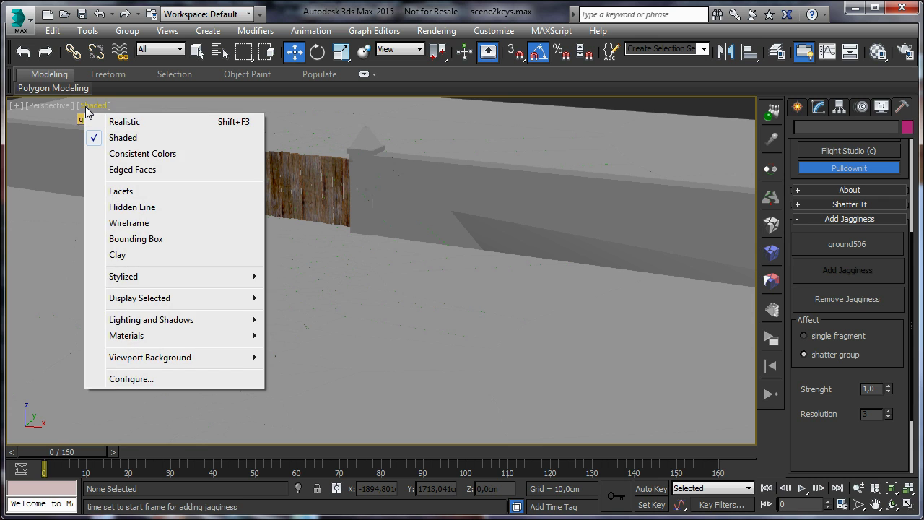
pyautogui.click(171, 174)
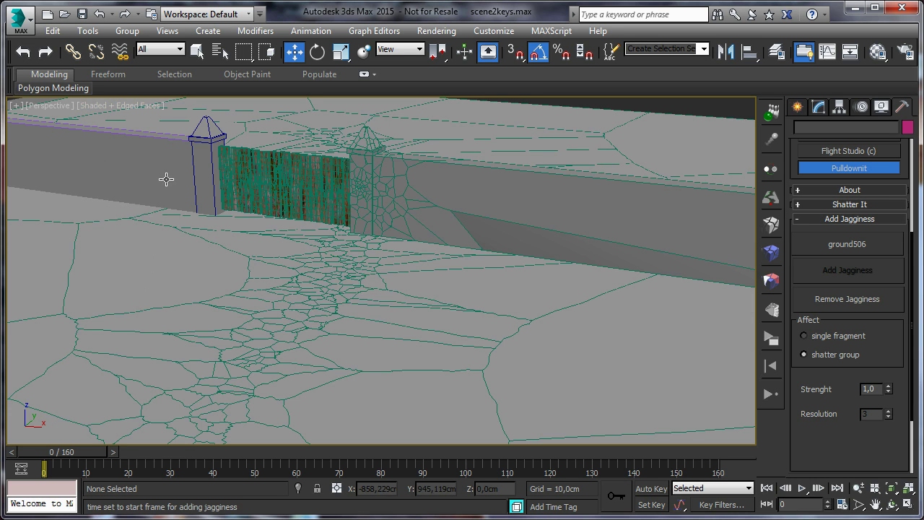
pyautogui.click(891, 503)
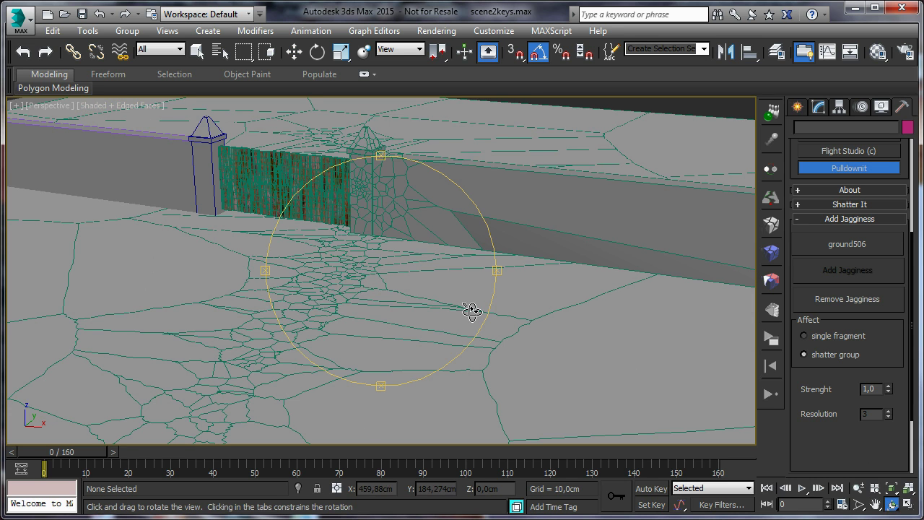
pyautogui.moveTo(447, 309); pyautogui.dragTo(322, 258)
pyautogui.click(105, 109)
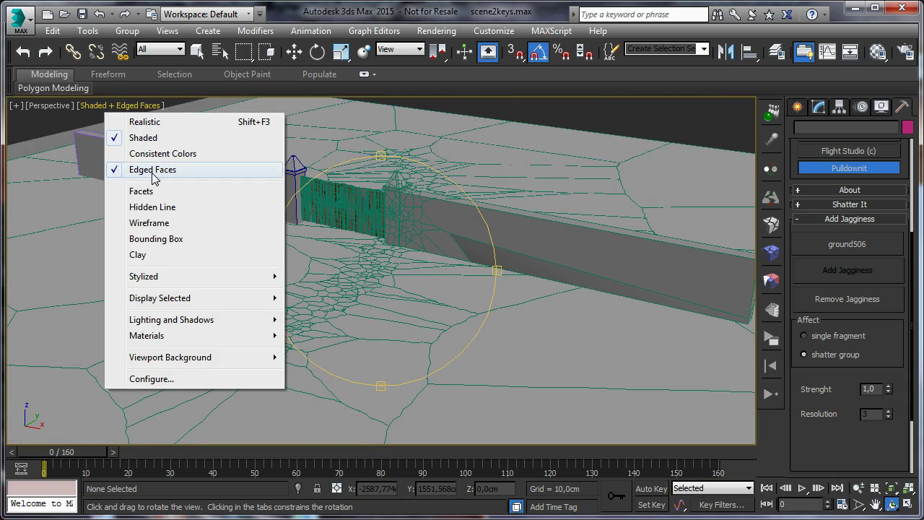
pyautogui.click(122, 169)
# View the scene through Camera001 and play the destruction with the jagged fragments, stopping at frame 120.
pyautogui.click(75, 105)
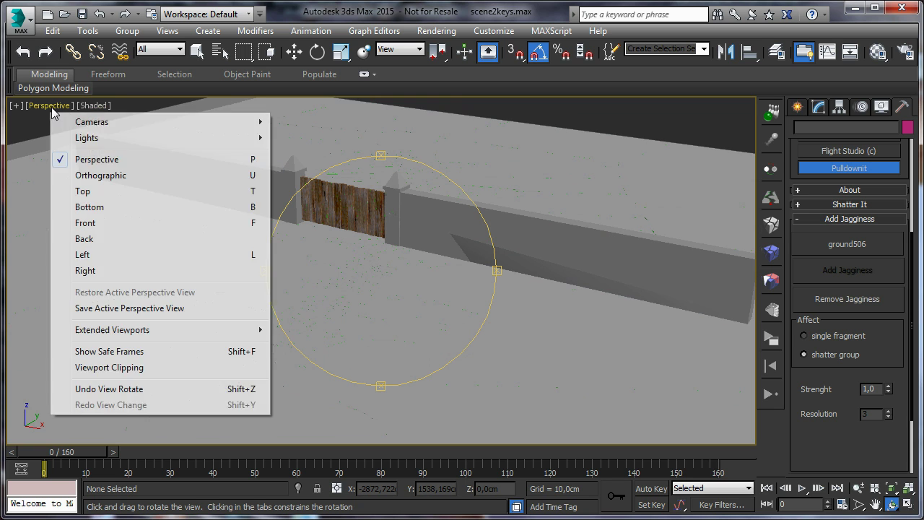
pyautogui.moveTo(232, 128)
pyautogui.click(281, 123)
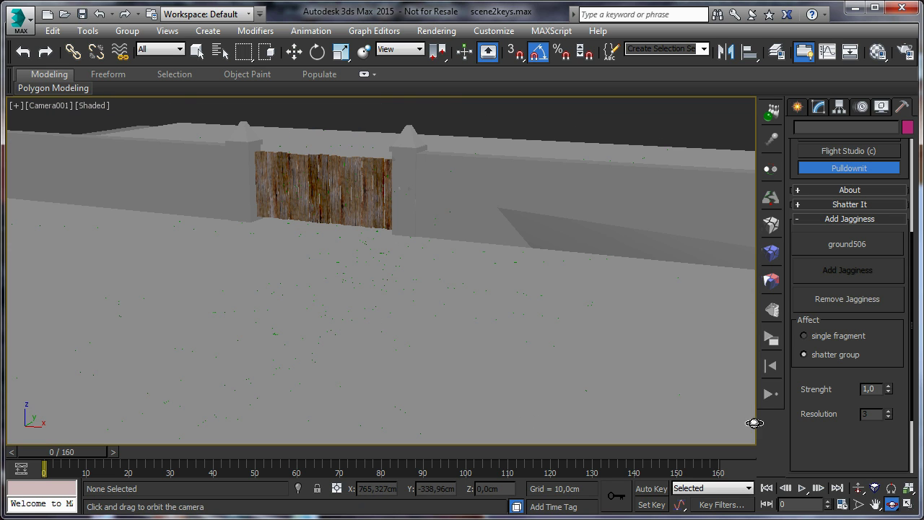
pyautogui.click(802, 489)
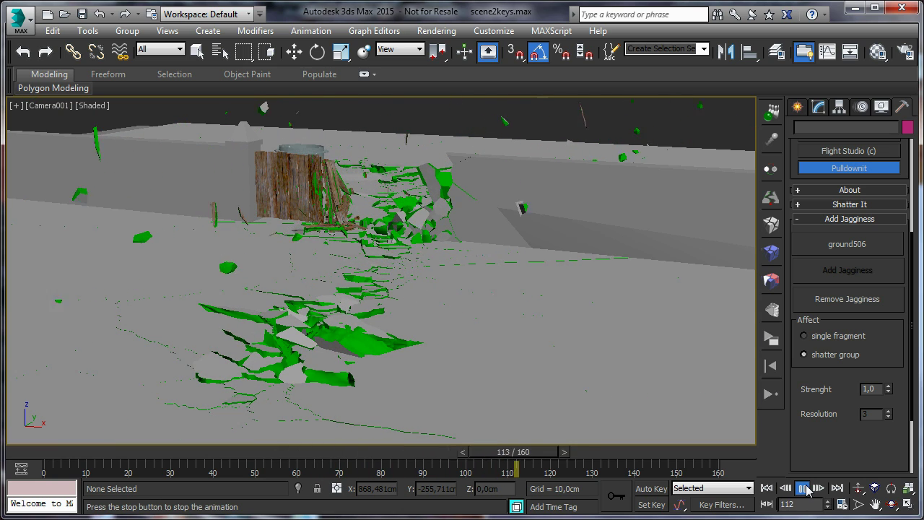
pyautogui.click(804, 489)
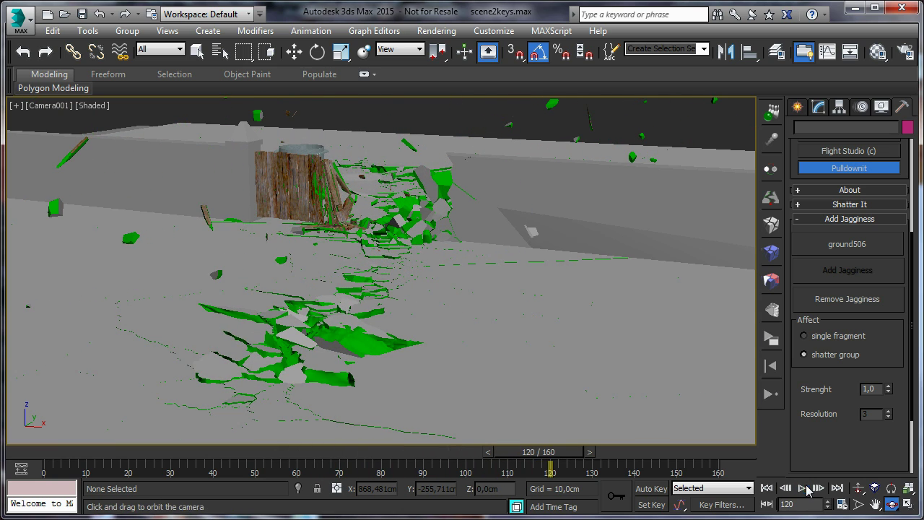
# Return to the Perspective view and examine the jagged edges of the cracked ground from several close angles at frame 120.
pyautogui.click(49, 108)
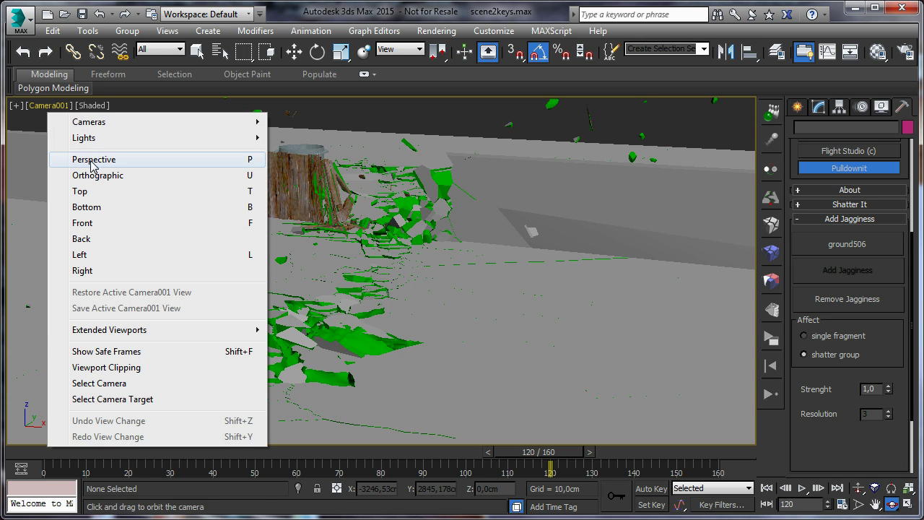
pyautogui.click(94, 158)
pyautogui.moveTo(341, 282); pyautogui.dragTo(343, 297)
pyautogui.moveTo(343, 311); pyautogui.dragTo(349, 266, button='middle')
pyautogui.scroll(3, 354, 223)
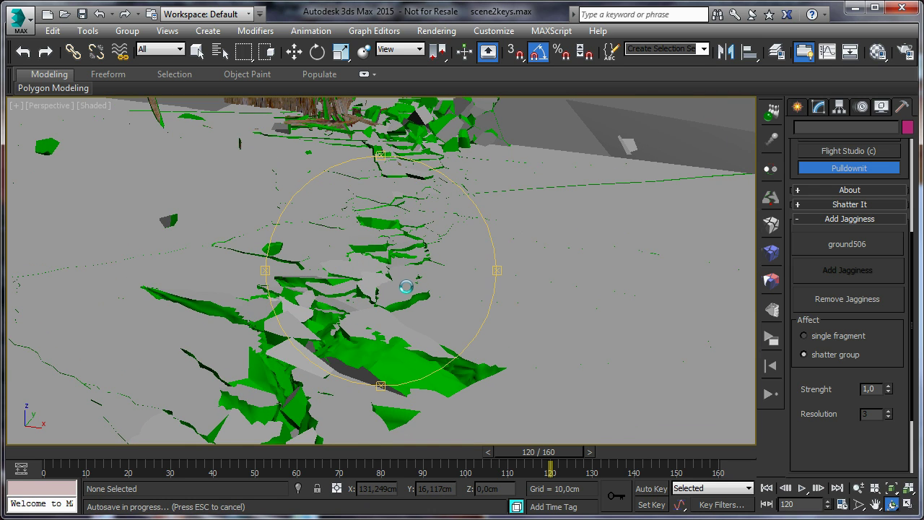
pyautogui.moveTo(409, 278); pyautogui.dragTo(421, 247)
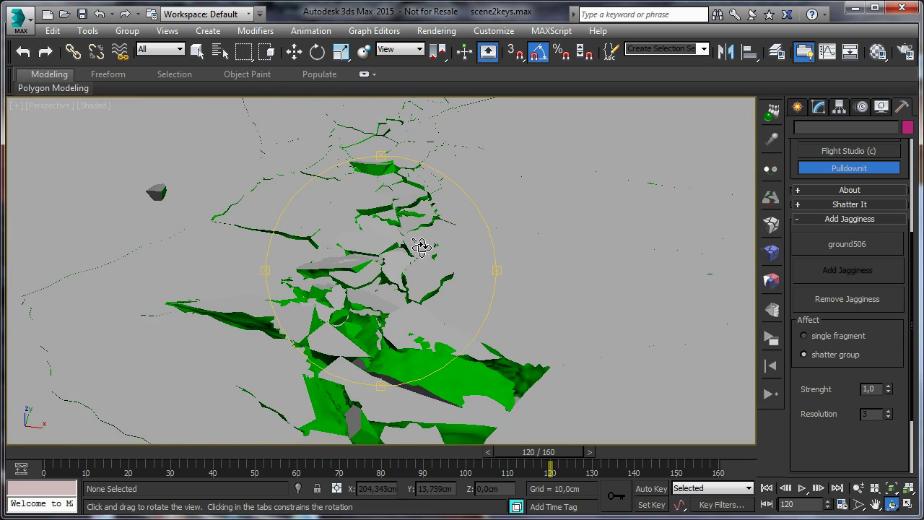
pyautogui.moveTo(403, 289); pyautogui.dragTo(387, 211)
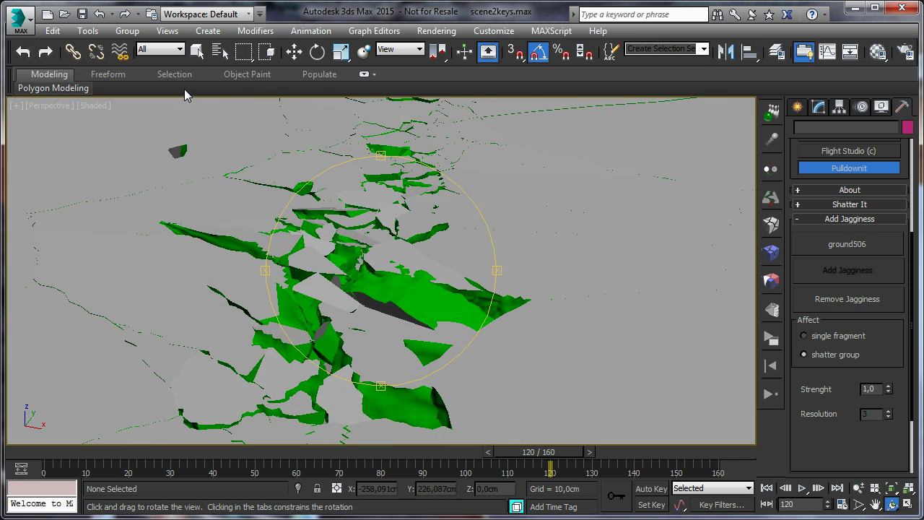
# Select the large tilted fragment ground506, inspect its jagged inner faces with edged faces displayed, and restore plain shading.
pyautogui.click(197, 52)
pyautogui.click(459, 324)
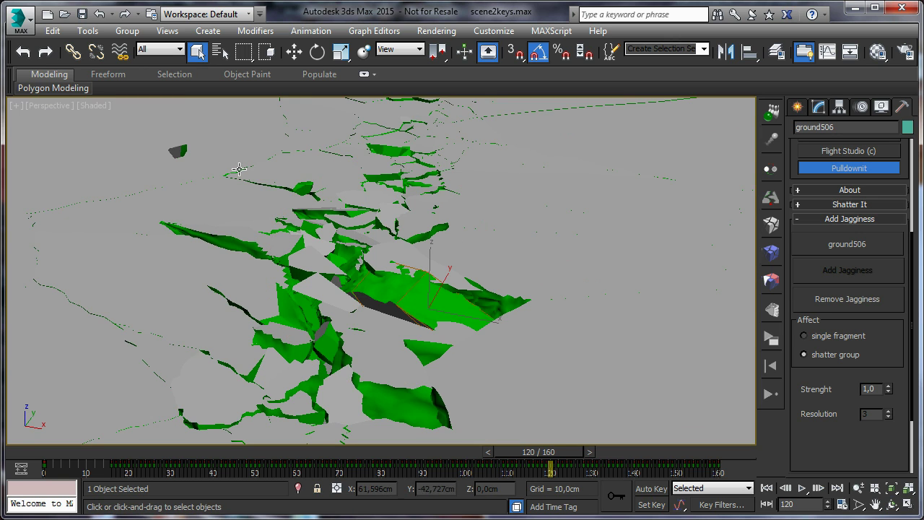
pyautogui.click(89, 106)
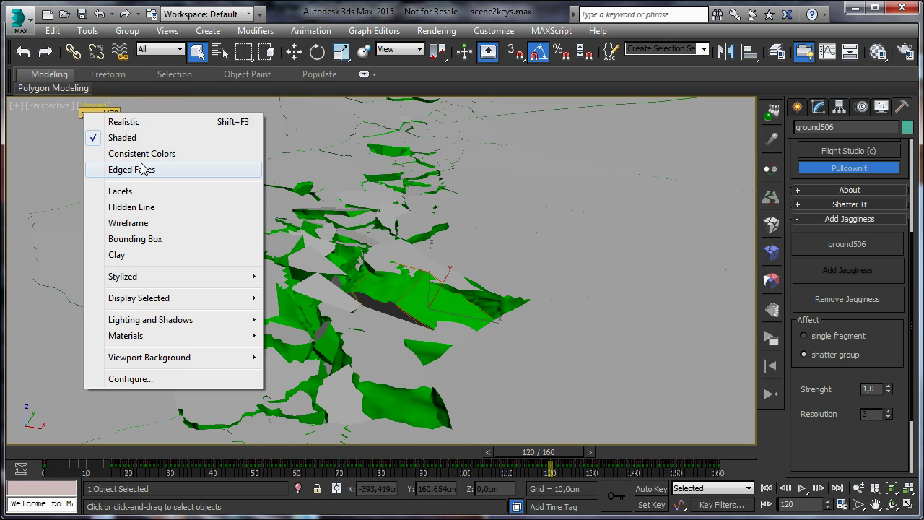
pyautogui.click(131, 169)
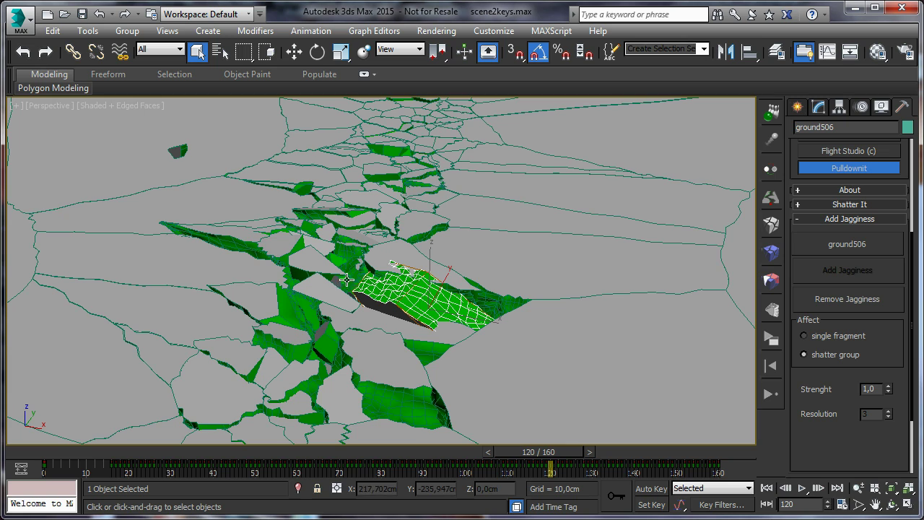
pyautogui.moveTo(415, 202); pyautogui.dragTo(384, 241, button='middle')
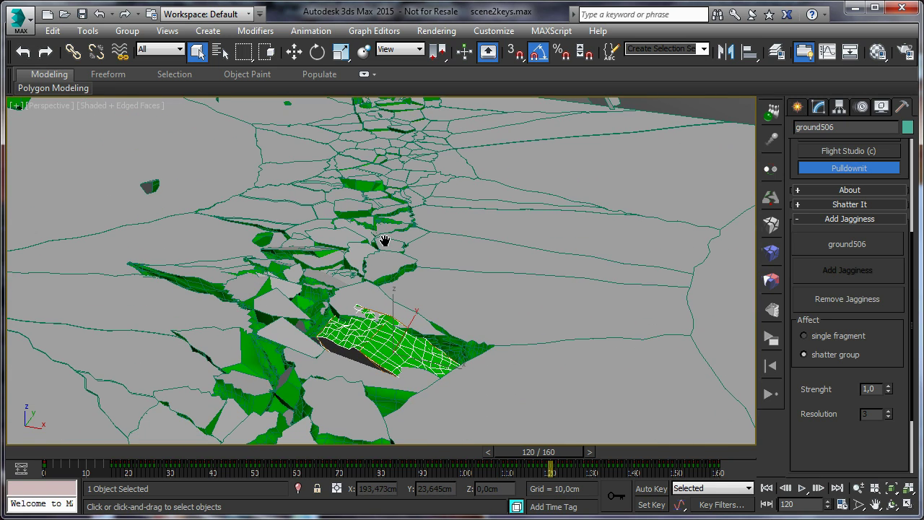
pyautogui.click(104, 106)
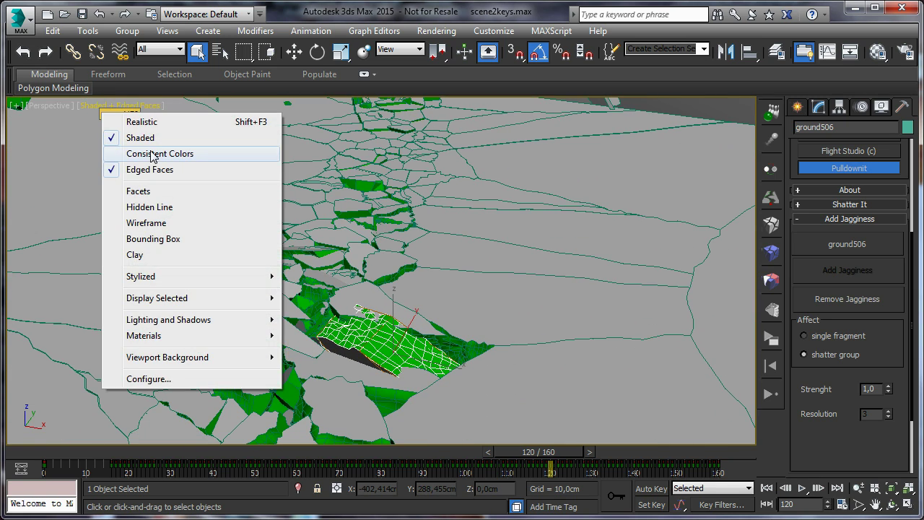
pyautogui.click(128, 169)
pyautogui.moveTo(470, 310); pyautogui.dragTo(387, 299, button='middle')
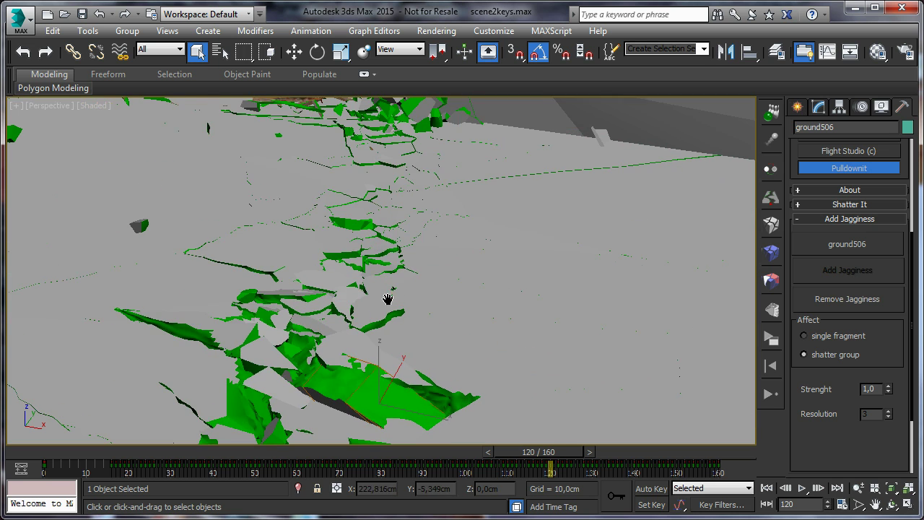
# Switch back to Camera001, rewind to frame 0 and replay the destruction animation, stopping at frame 93.
pyautogui.click(62, 107)
pyautogui.moveTo(178, 123)
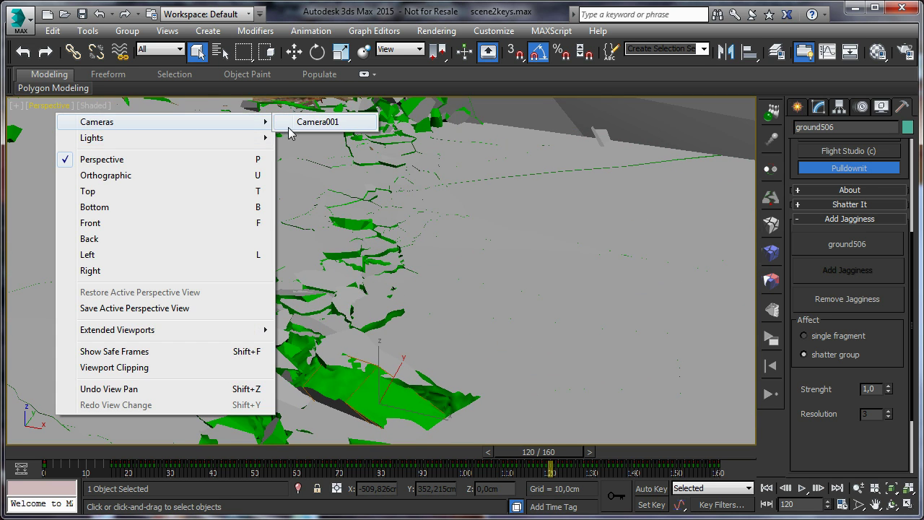
pyautogui.click(318, 123)
pyautogui.click(768, 488)
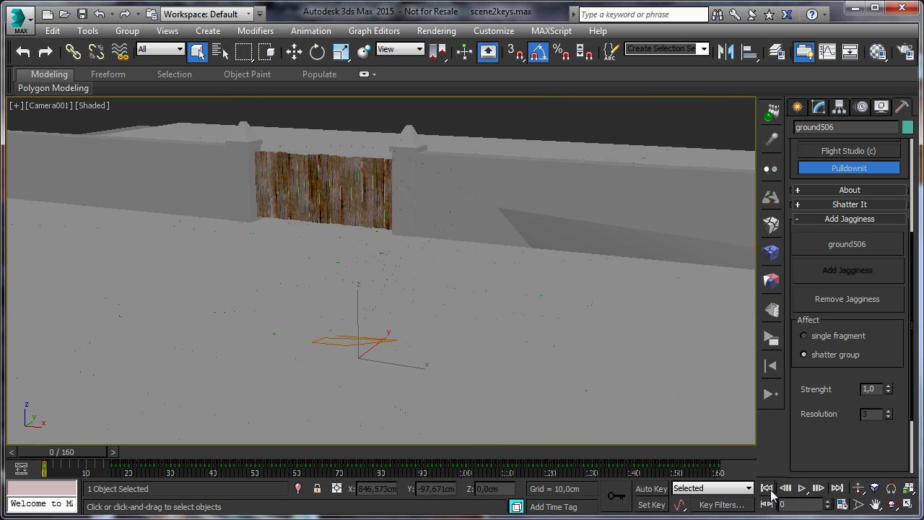
pyautogui.click(802, 489)
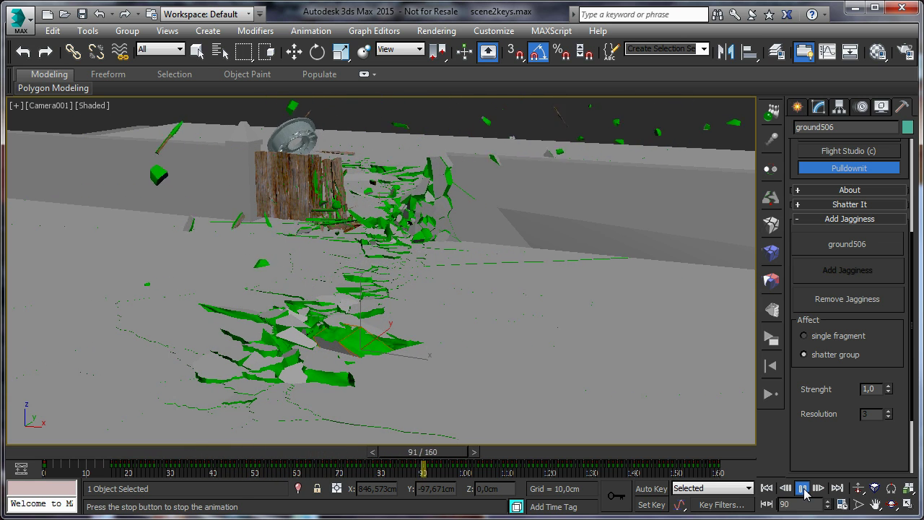
pyautogui.click(803, 488)
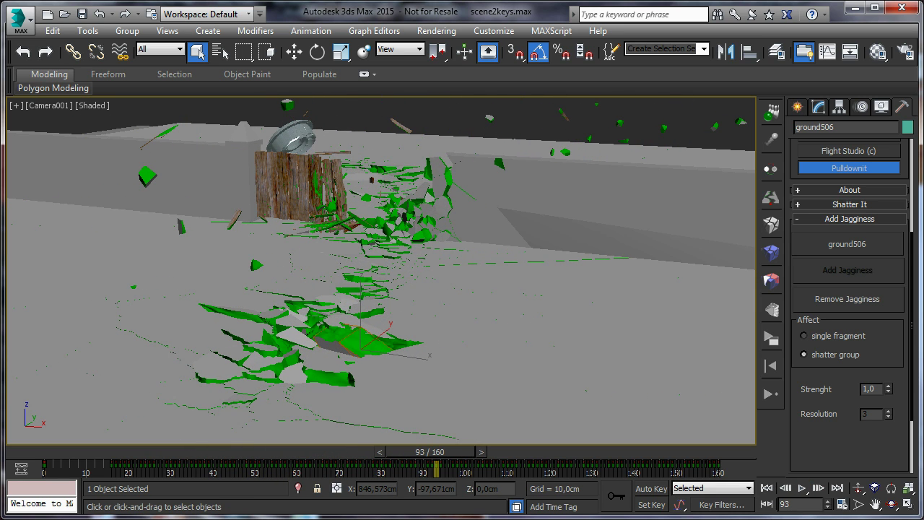